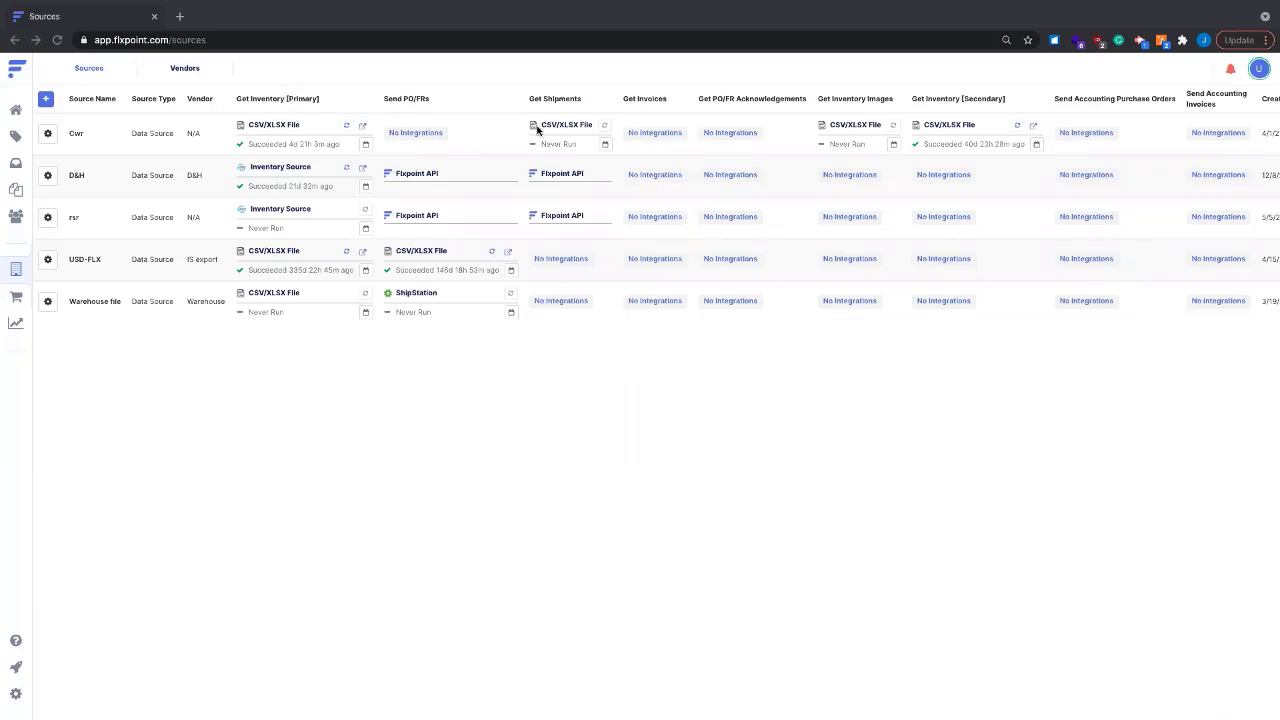
Scroll the Sources table right to reveal the integration columns for the five sources
{"action": "scroll", "coordinate": [994, 144], "scroll_direction": "right", "scroll_amount": 1}
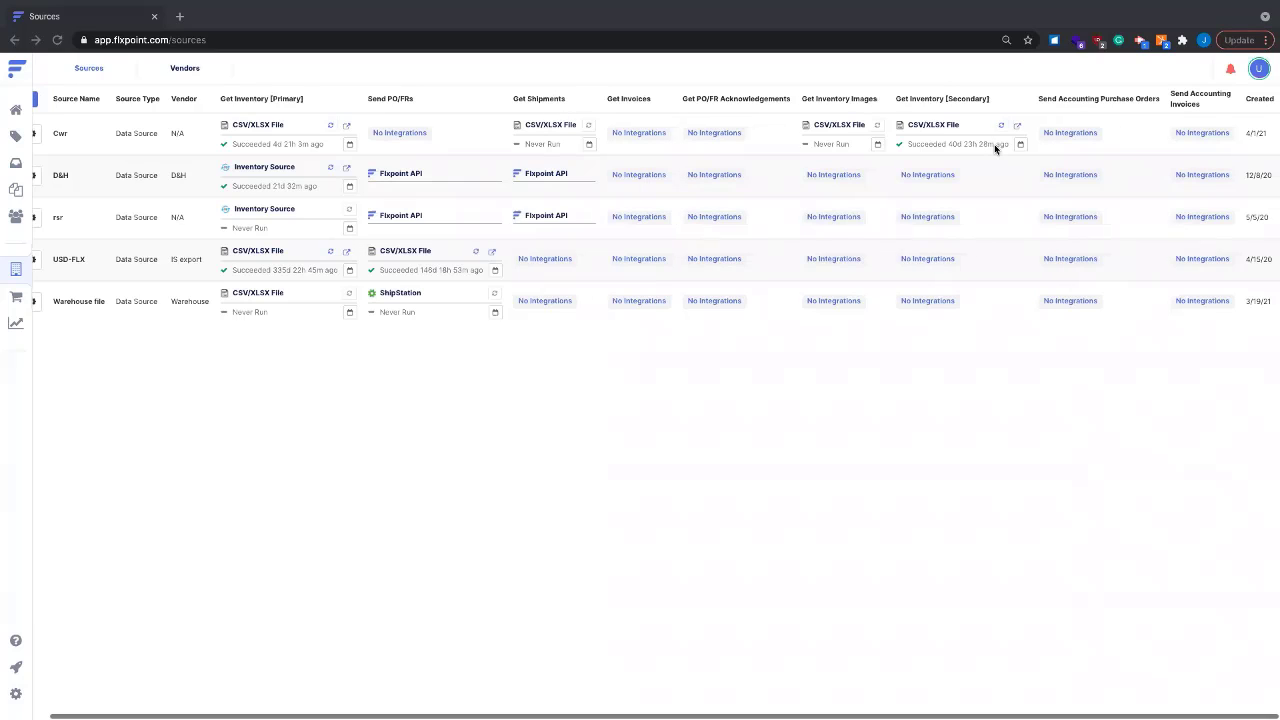
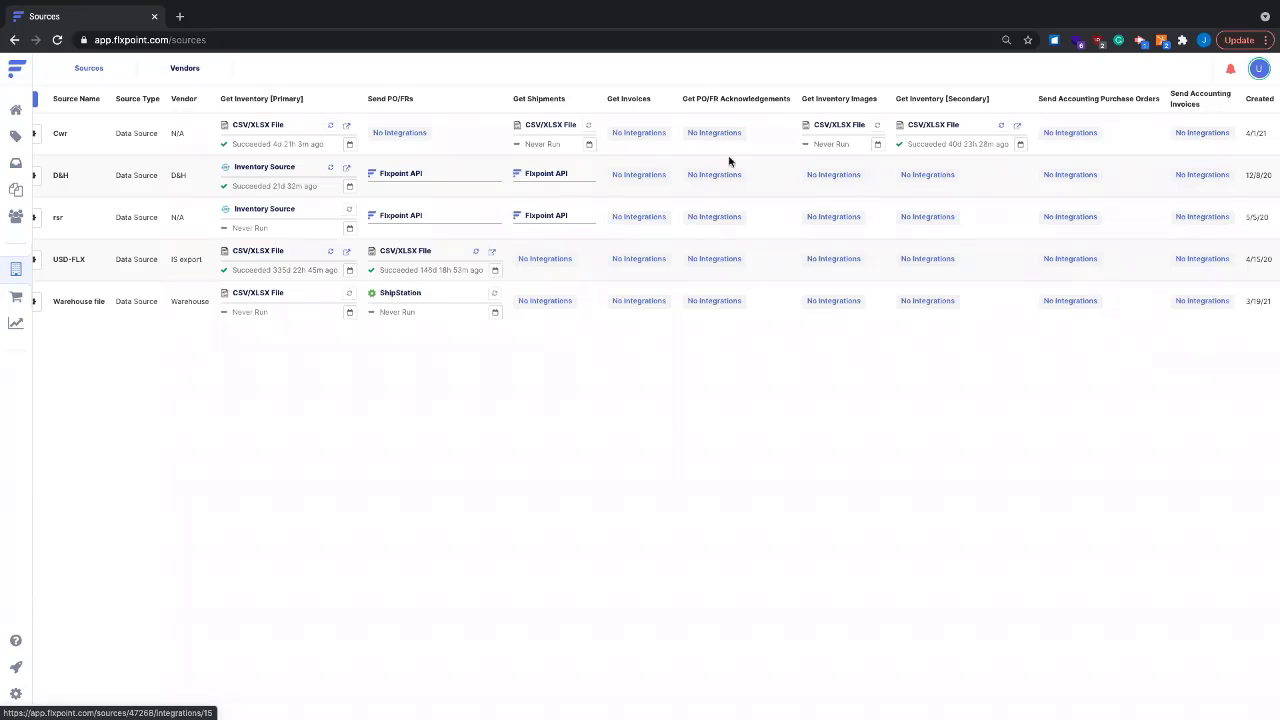
Start a new source and set its Source Type to Internal Warehouse
{"action": "scroll", "coordinate": [274, 208], "scroll_direction": "left", "scroll_amount": 1}
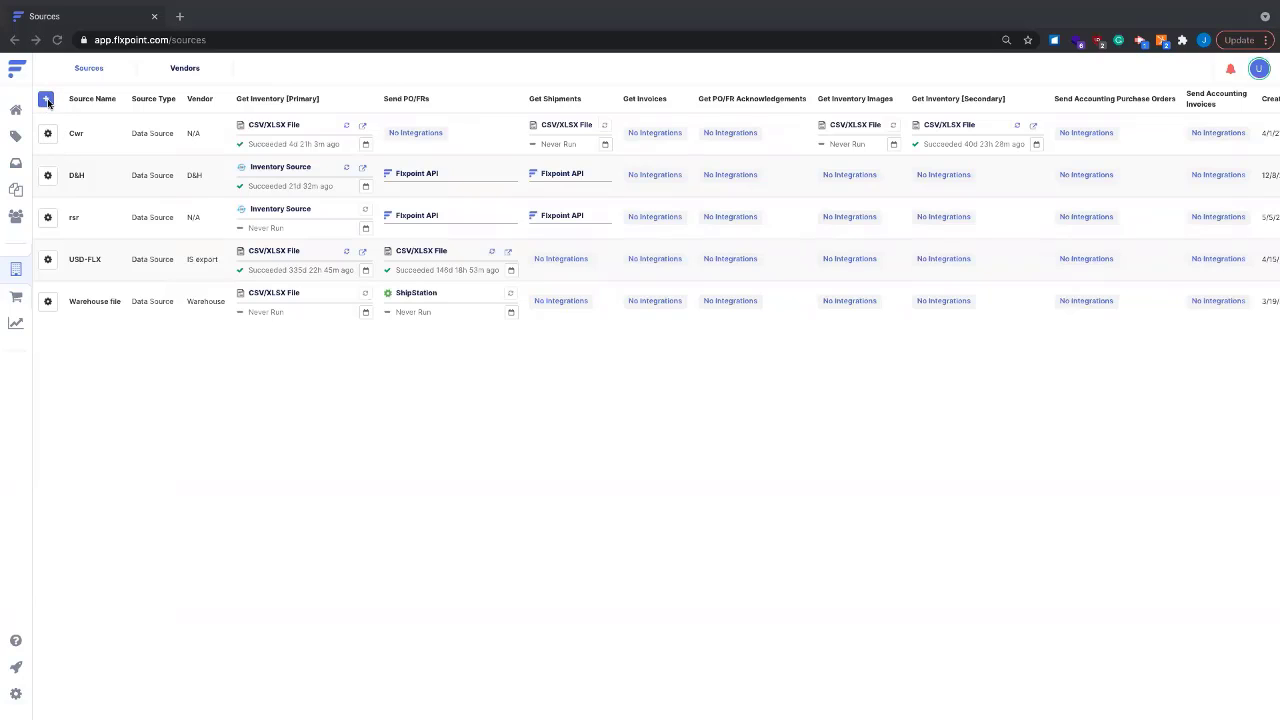
{"action": "left_click", "coordinate": [47, 103]}
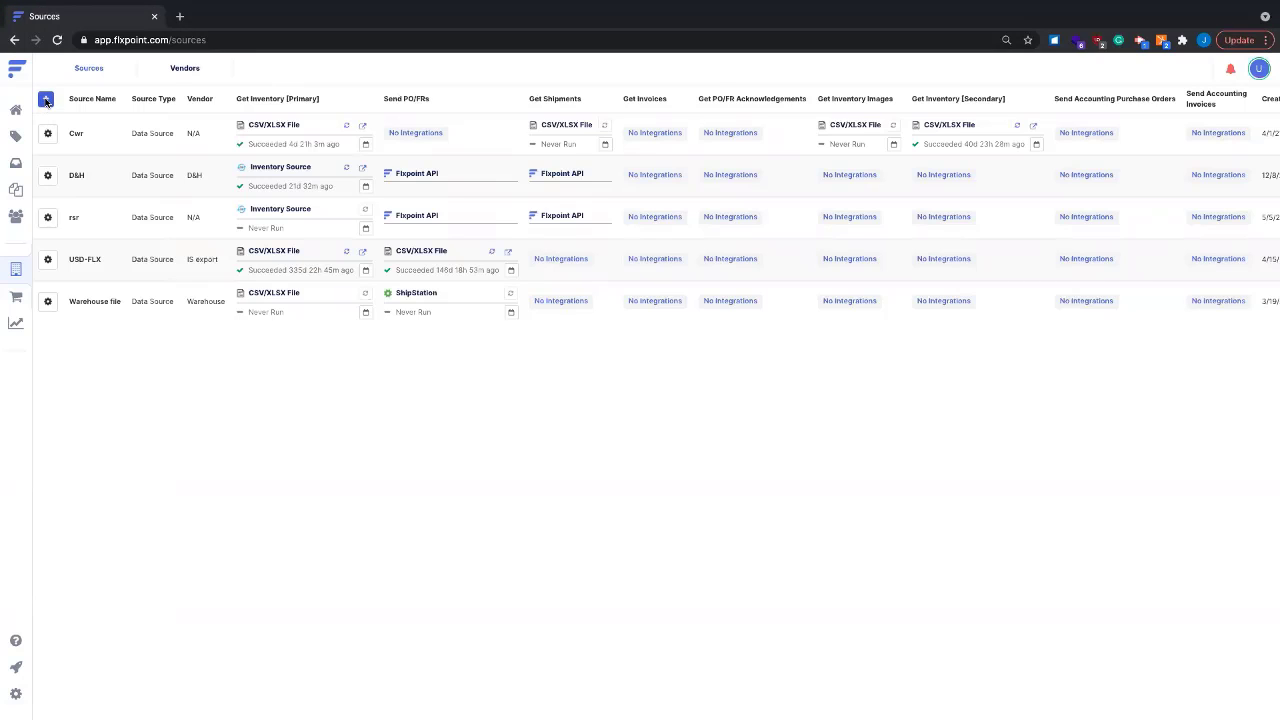
{"action": "left_click", "coordinate": [533, 308]}
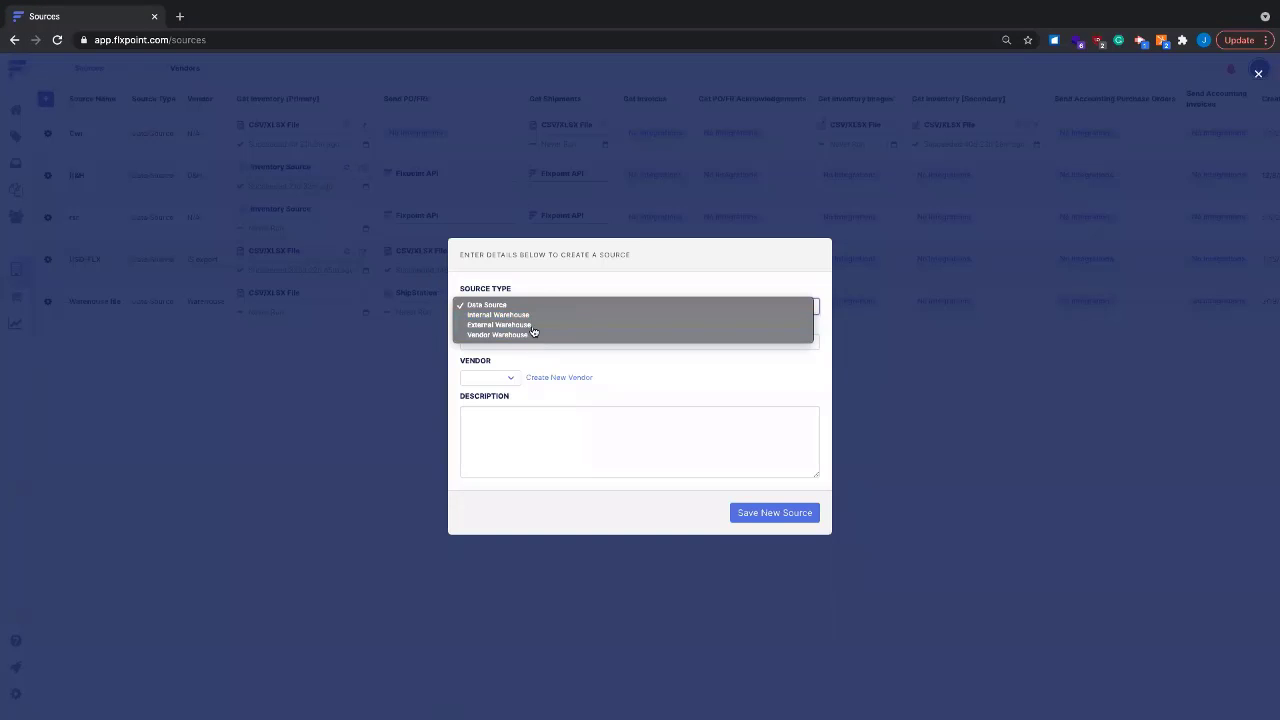
{"action": "left_click", "coordinate": [563, 276]}
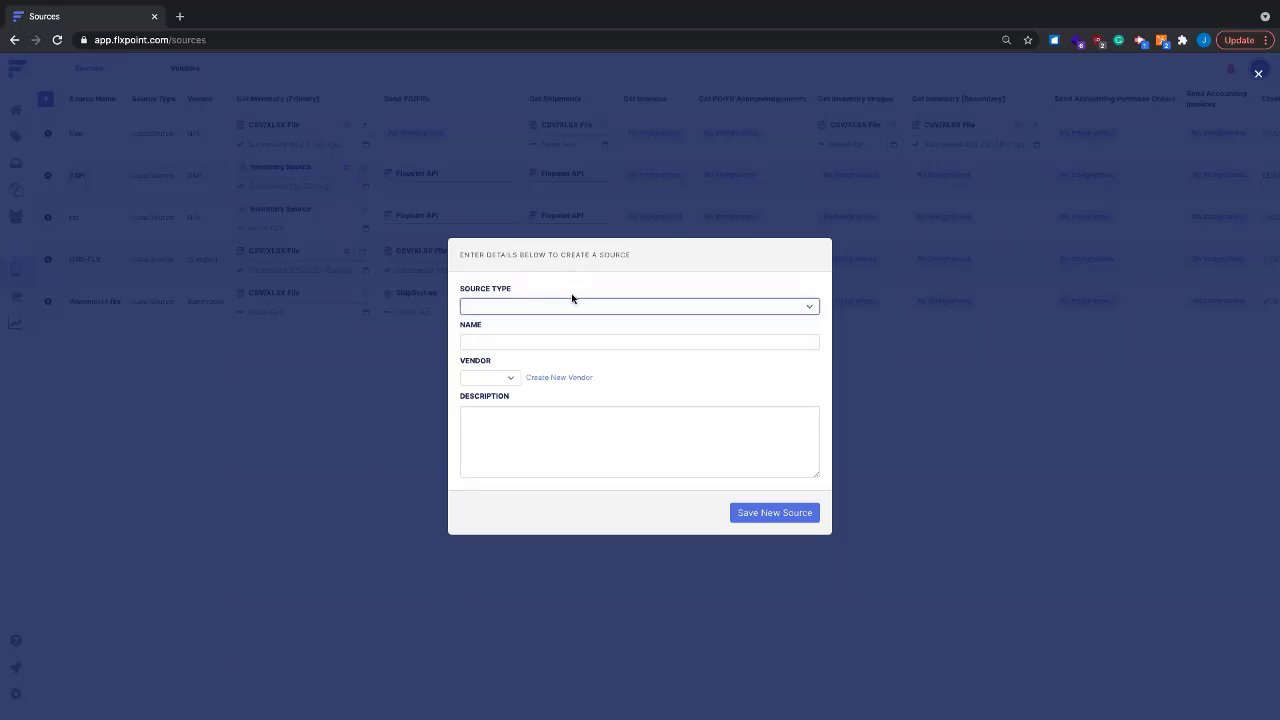
{"action": "left_click", "coordinate": [572, 307]}
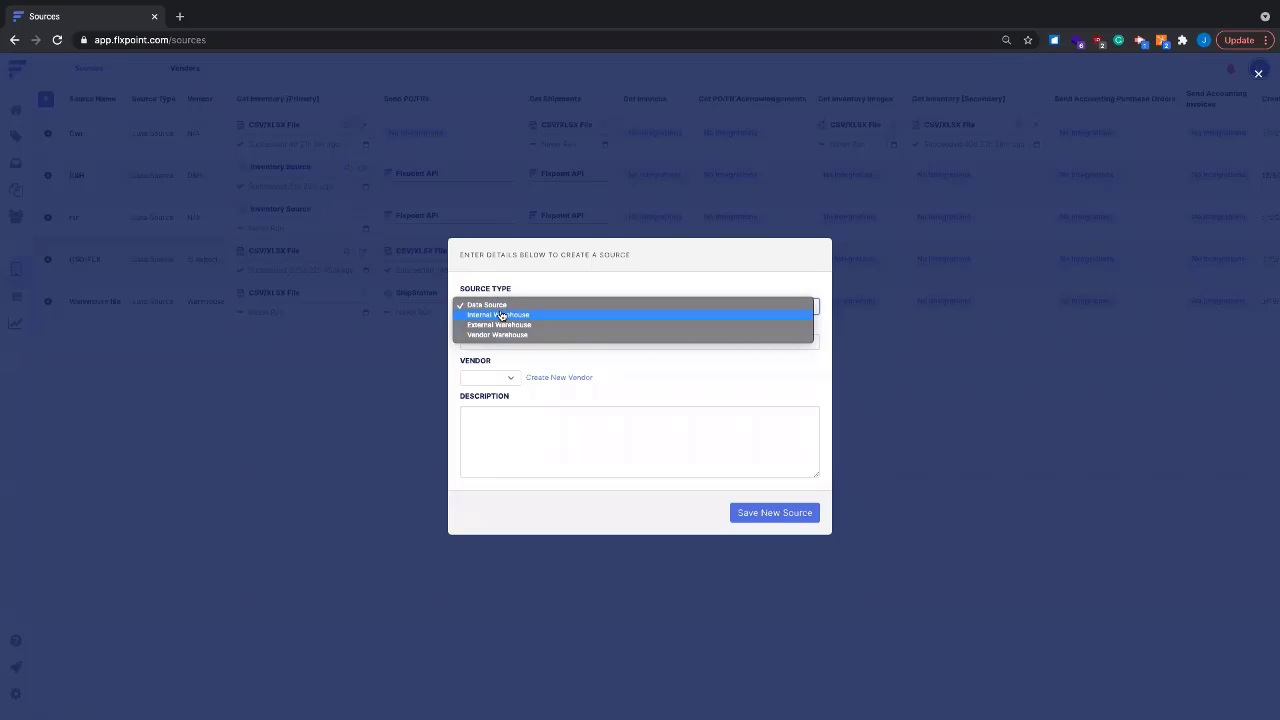
{"action": "key", "text": "Escape"}
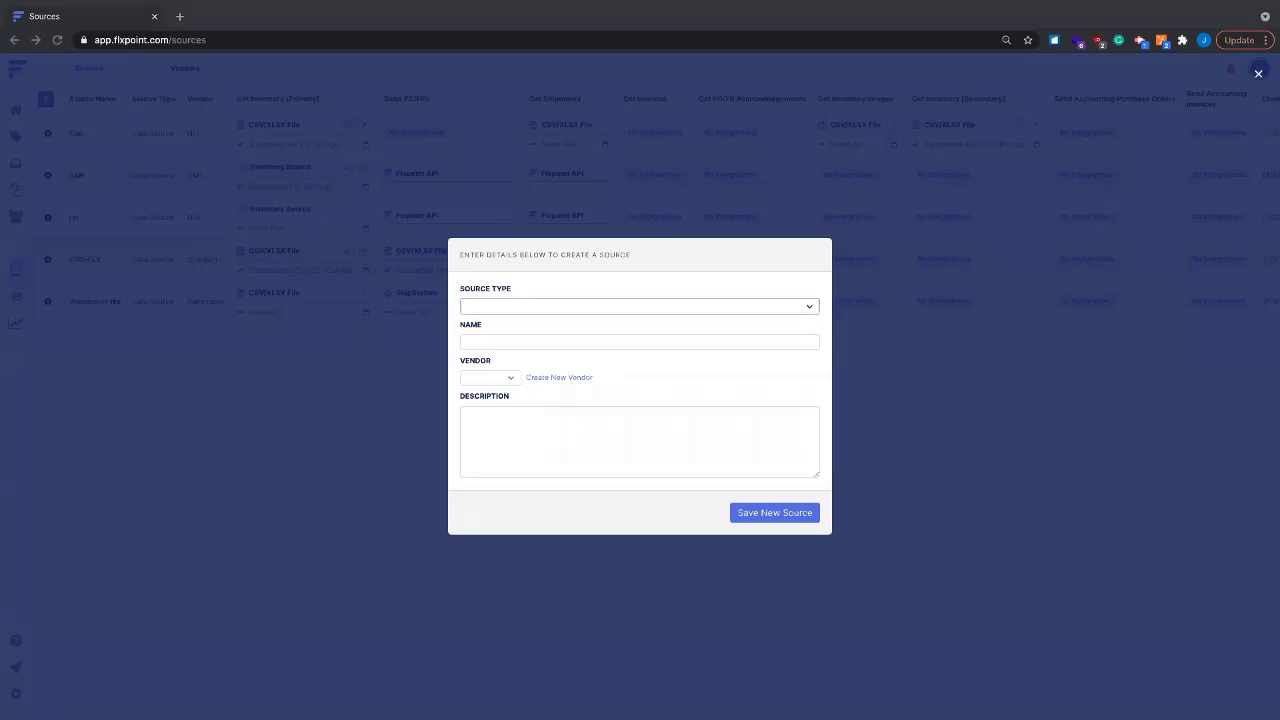
{"action": "left_click", "coordinate": [549, 310]}
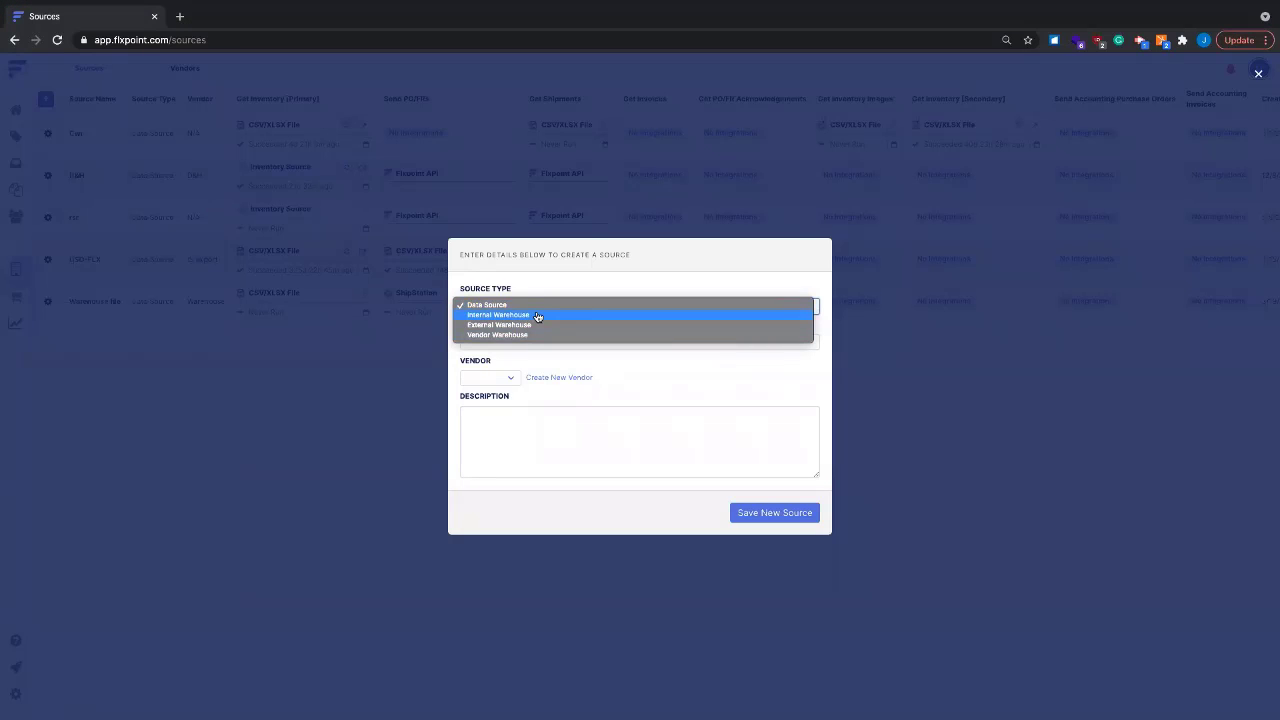
{"action": "left_click", "coordinate": [538, 316]}
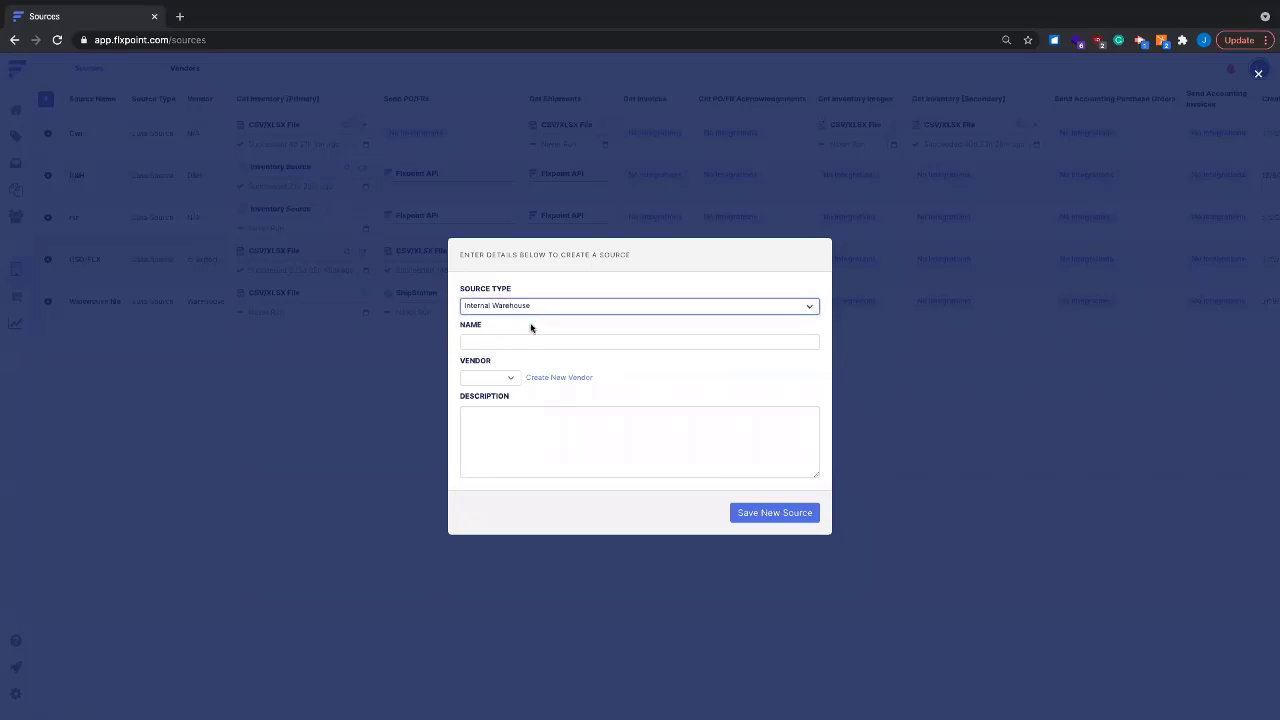
Name the source 'My new warehouse', leave Vendor empty, and save it
{"action": "left_click", "coordinate": [521, 337]}
{"action": "type", "text": "M"}
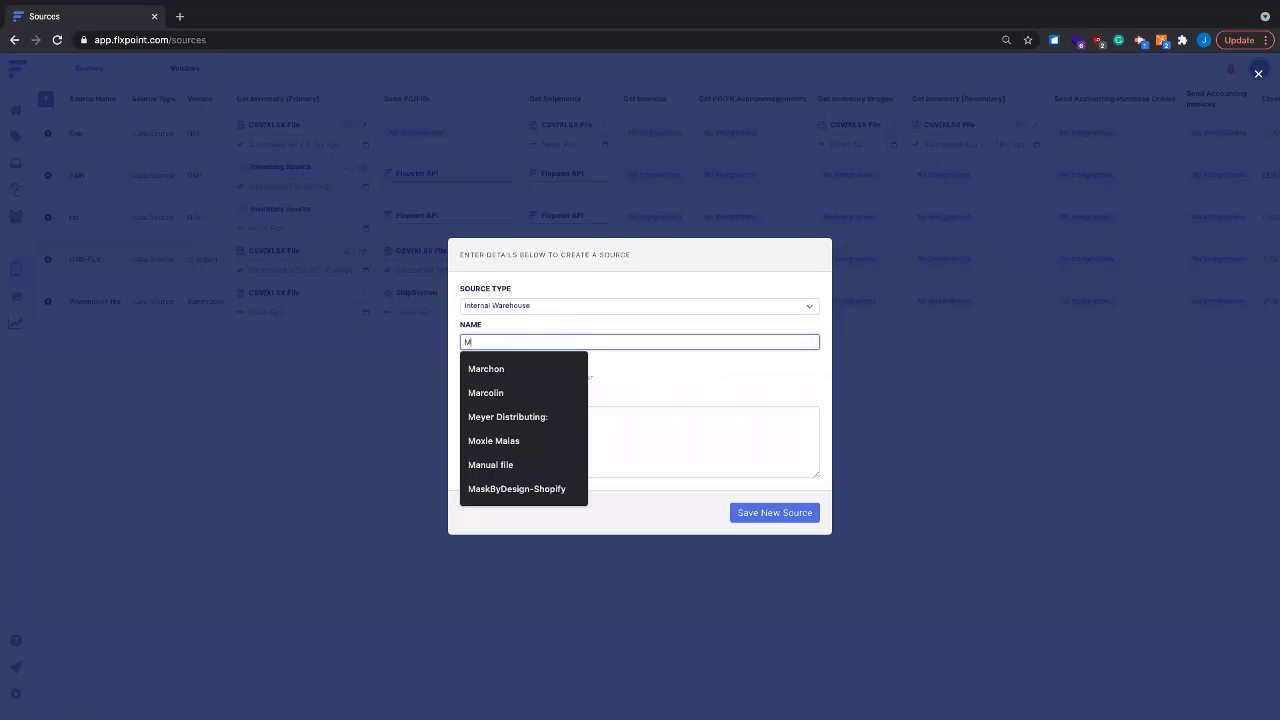
{"action": "type", "text": "y new warehouse"}
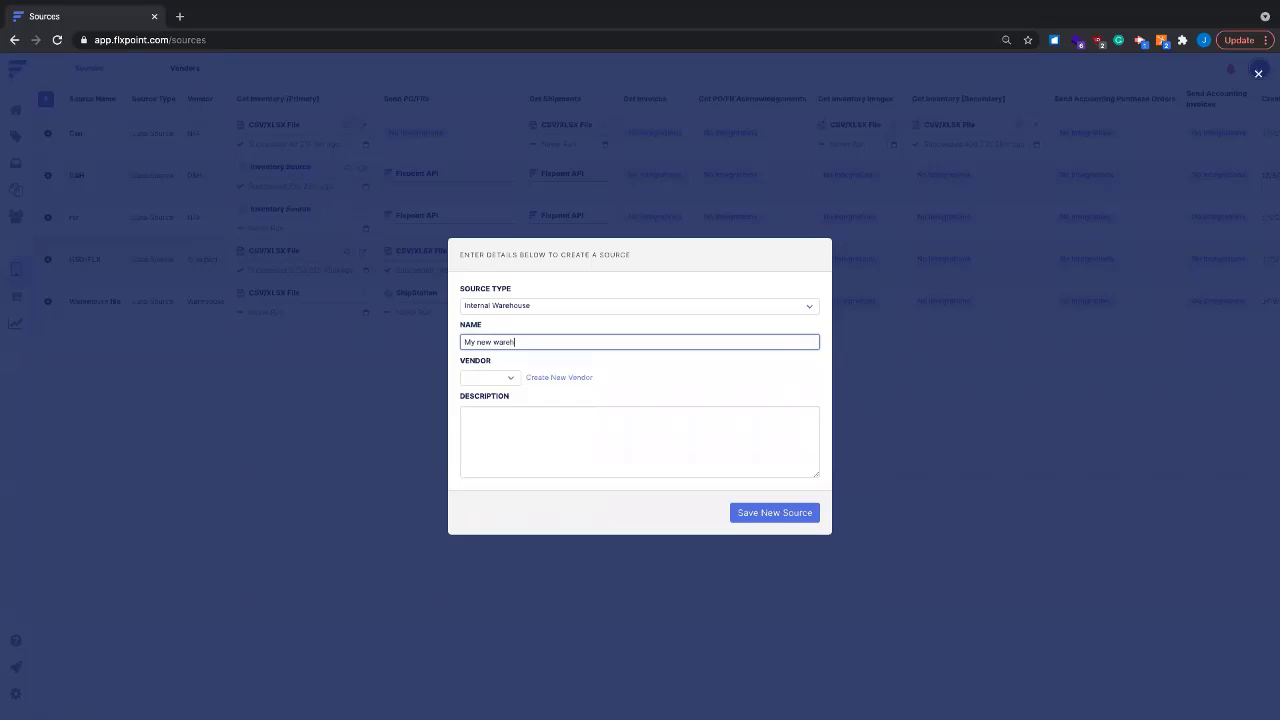
{"action": "left_click", "coordinate": [505, 377]}
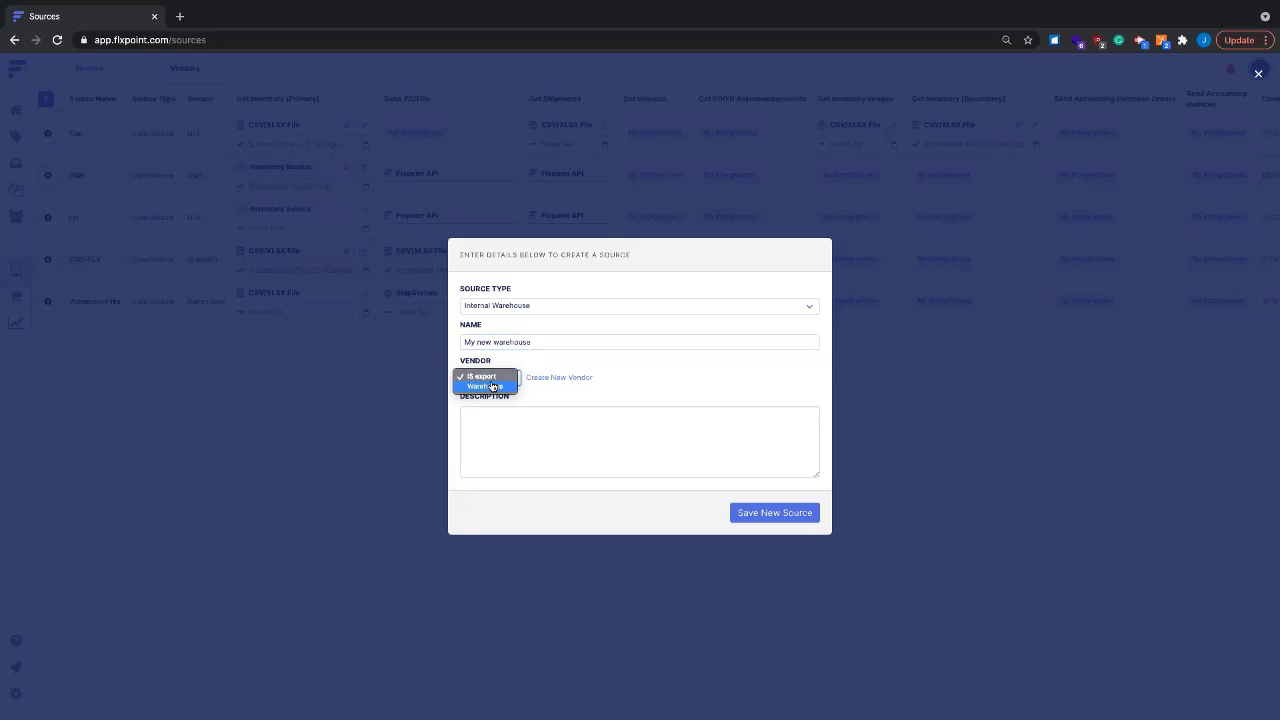
{"action": "left_click", "coordinate": [560, 366]}
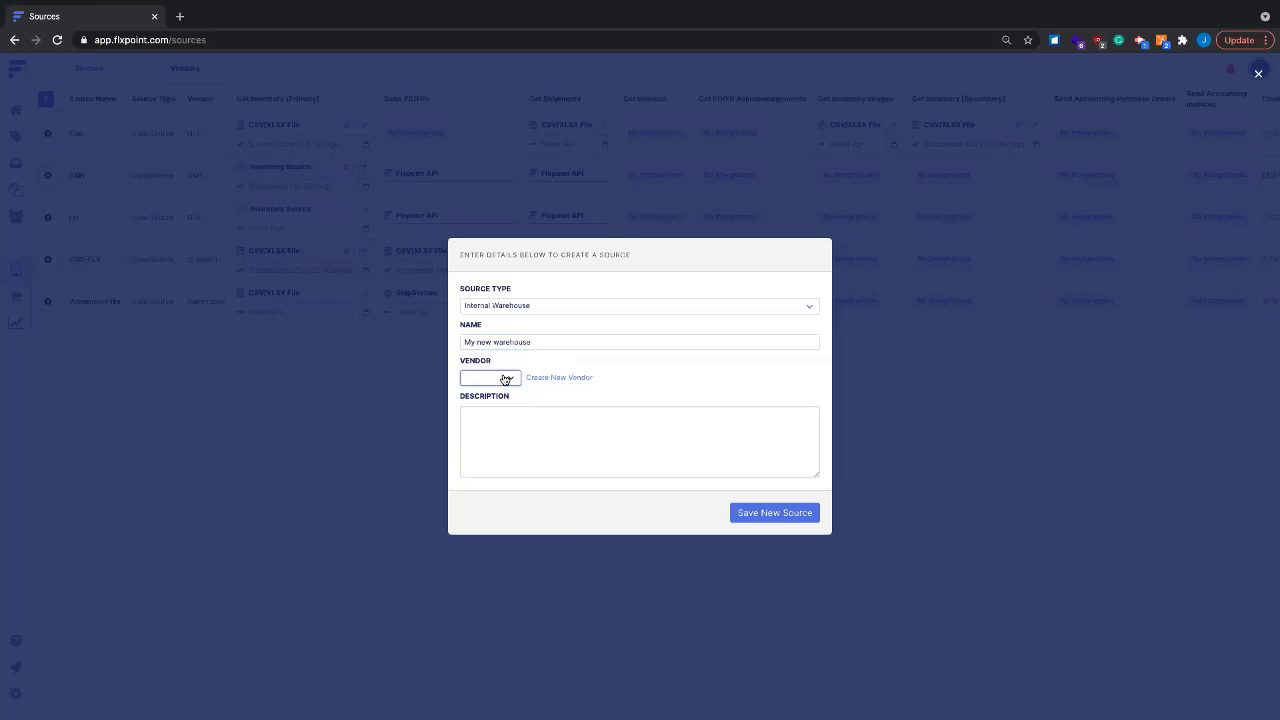
{"action": "left_click", "coordinate": [503, 430]}
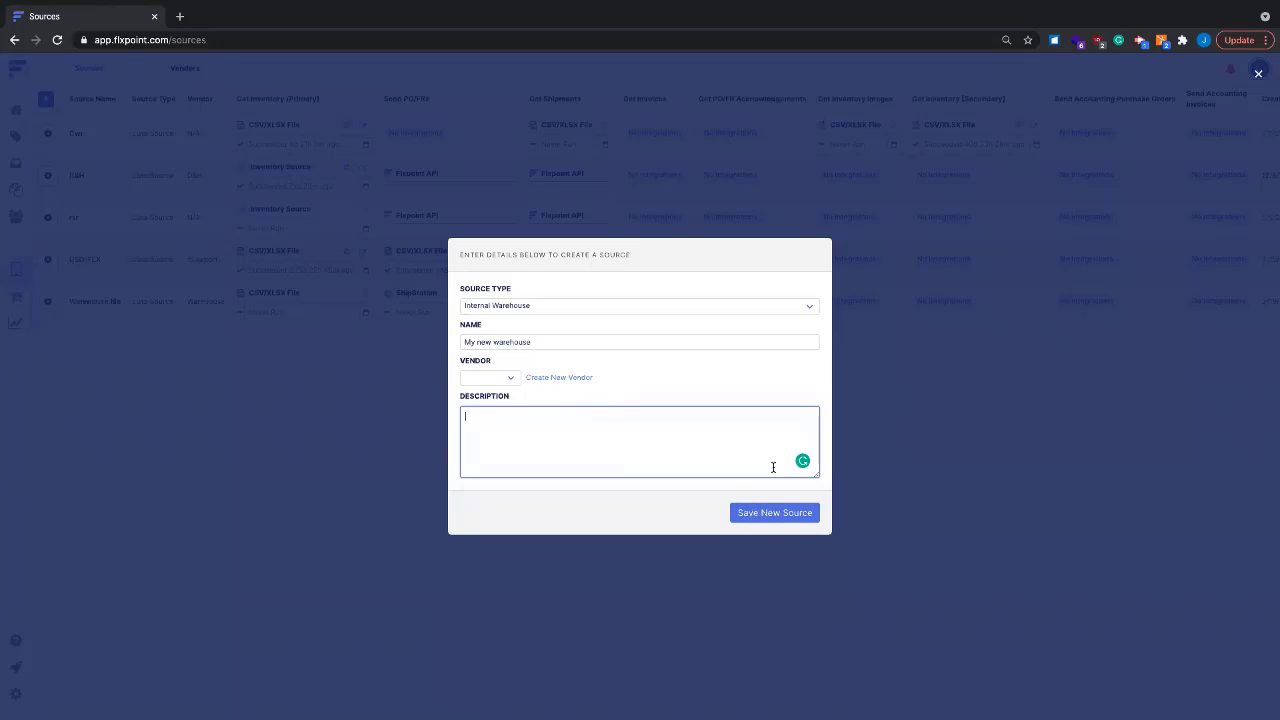
{"action": "left_click", "coordinate": [784, 515]}
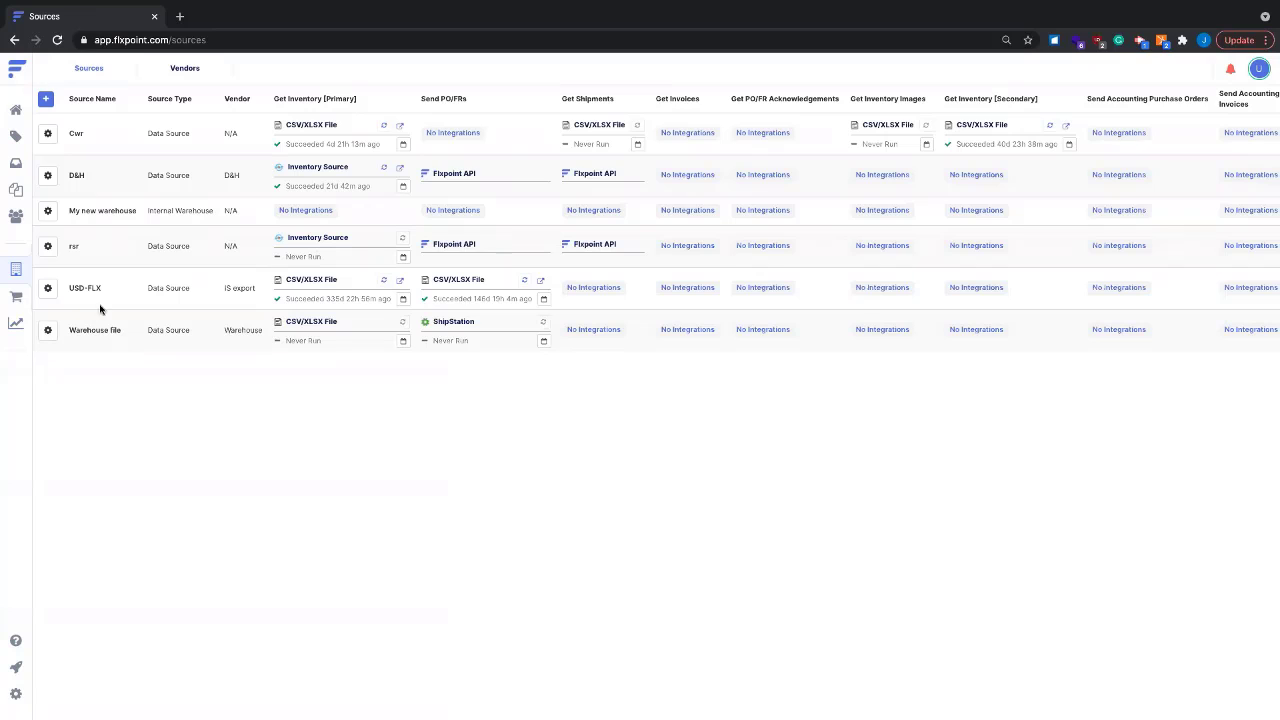
Check My new warehouse's Basic Info, keep type Internal Warehouse, then view its Integrations
{"action": "left_click", "coordinate": [48, 211]}
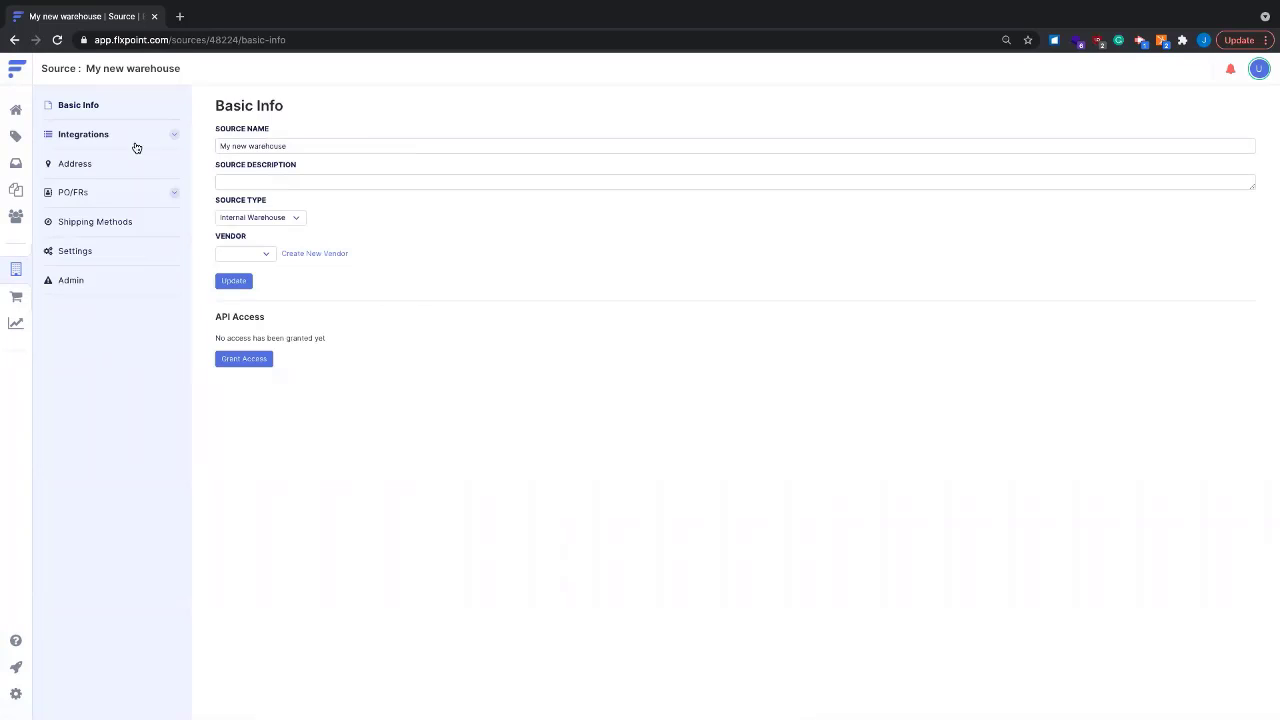
{"action": "left_click", "coordinate": [304, 150]}
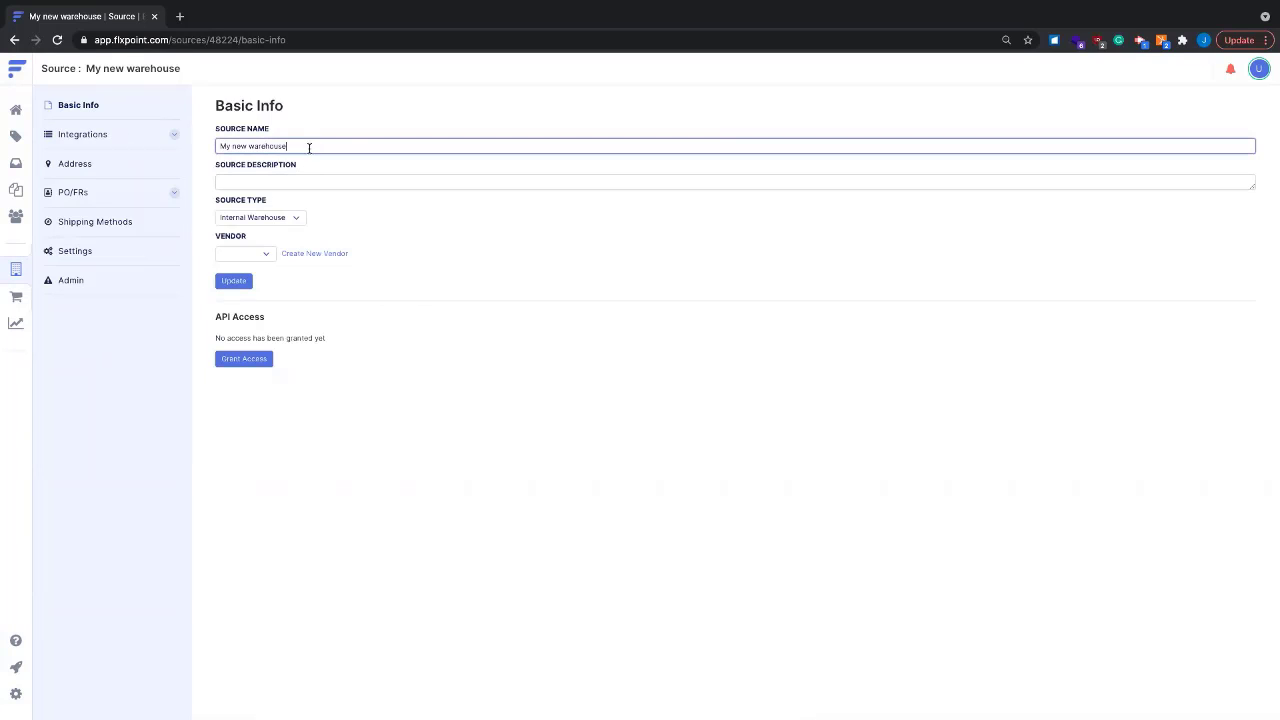
{"action": "left_click_drag", "start_coordinate": [309, 146], "coordinate": [222, 146]}
{"action": "left_click", "coordinate": [346, 146]}
{"action": "left_click", "coordinate": [252, 180]}
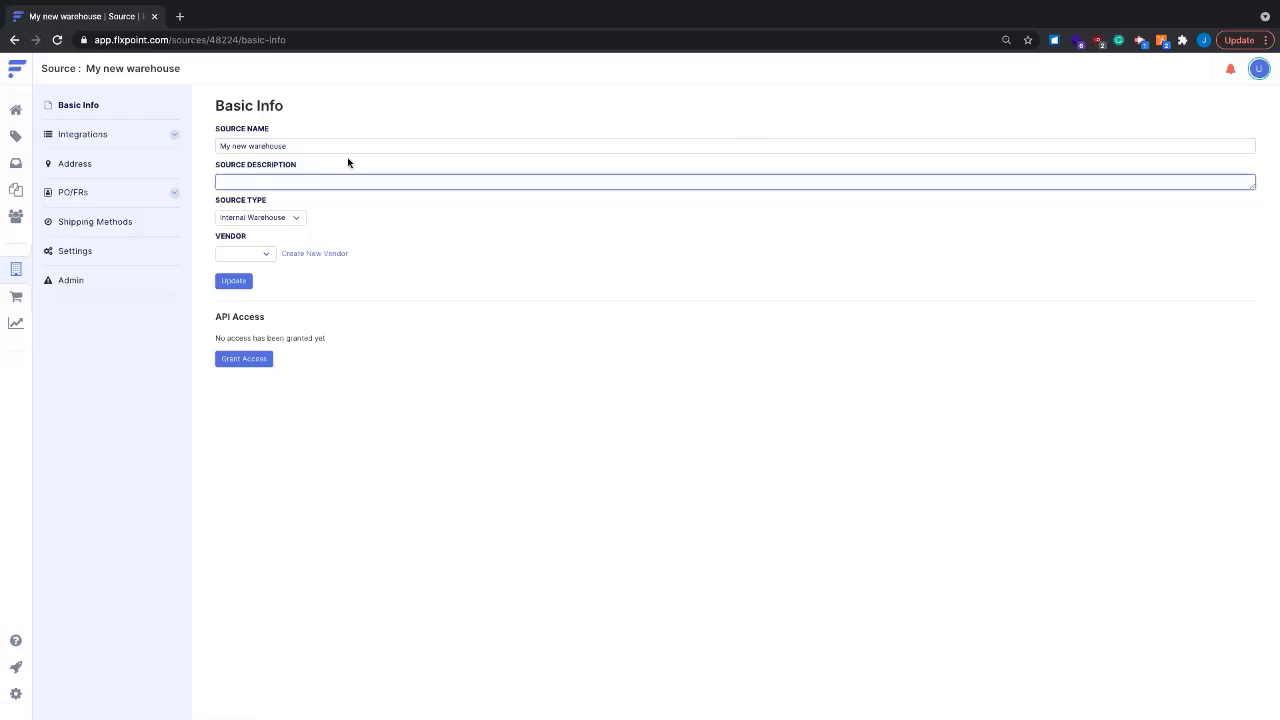
{"action": "left_click_drag", "start_coordinate": [346, 148], "coordinate": [232, 140]}
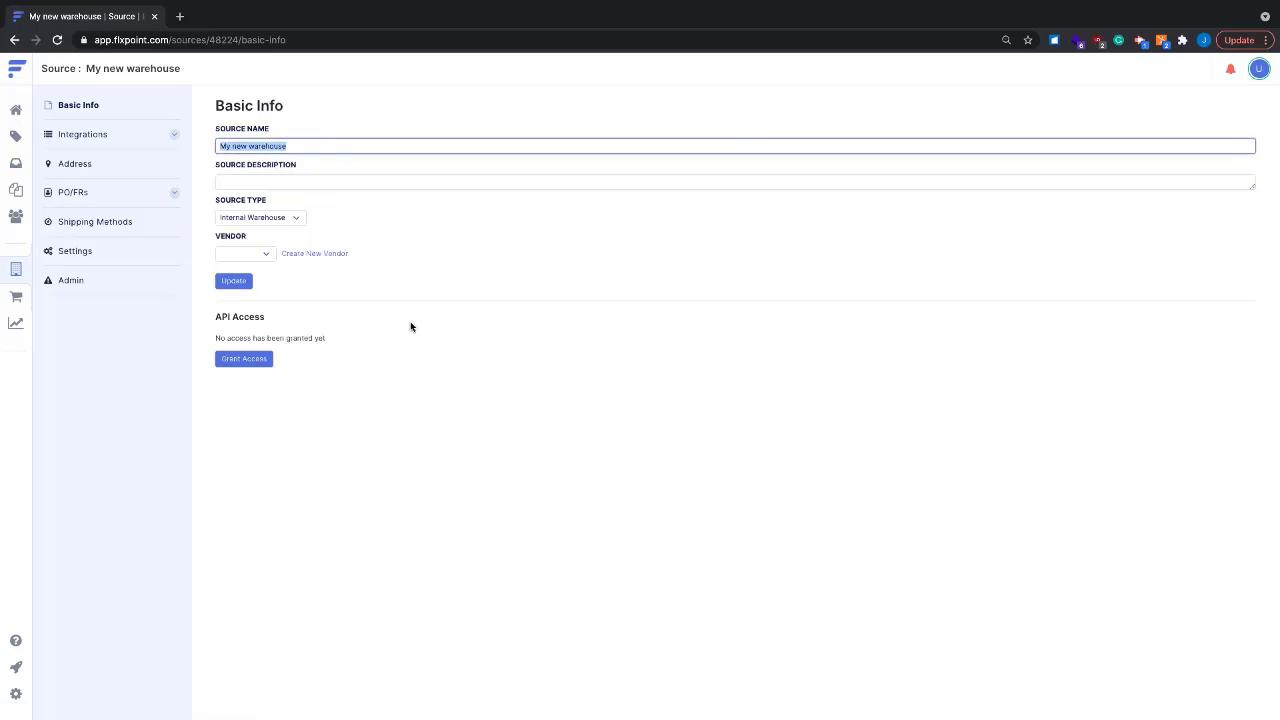
{"action": "left_click", "coordinate": [300, 218]}
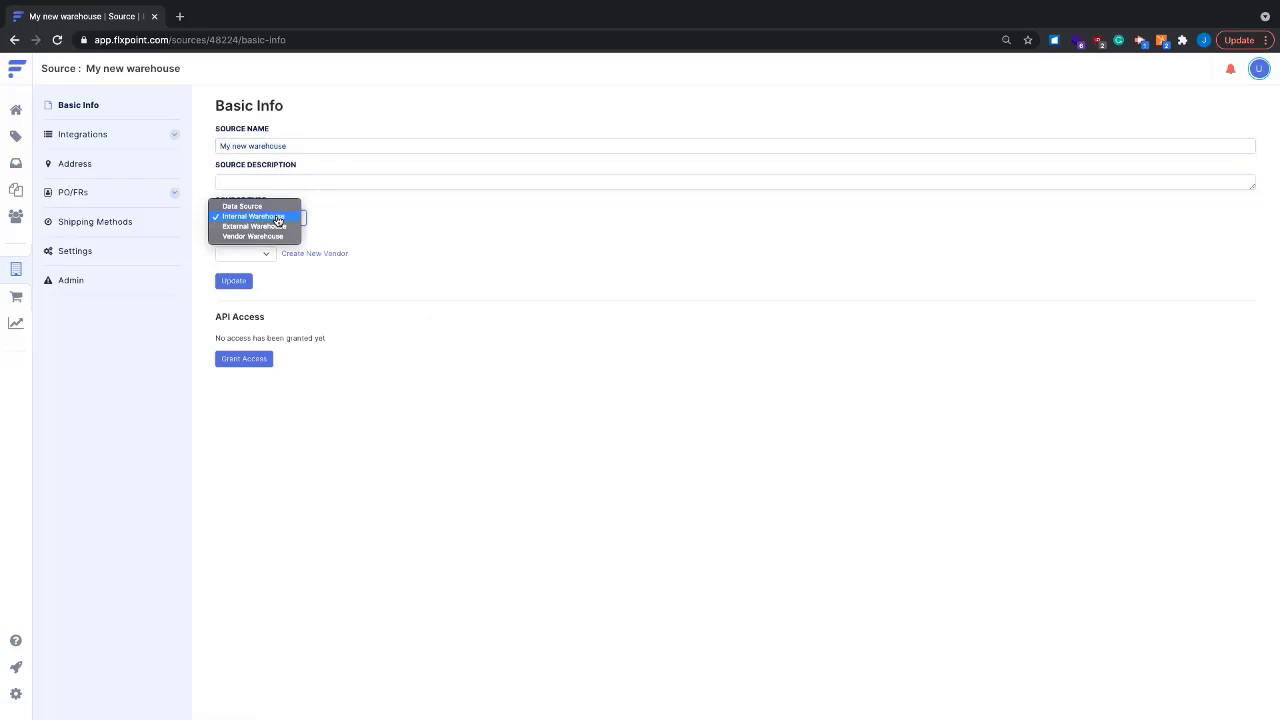
{"action": "left_click", "coordinate": [278, 217]}
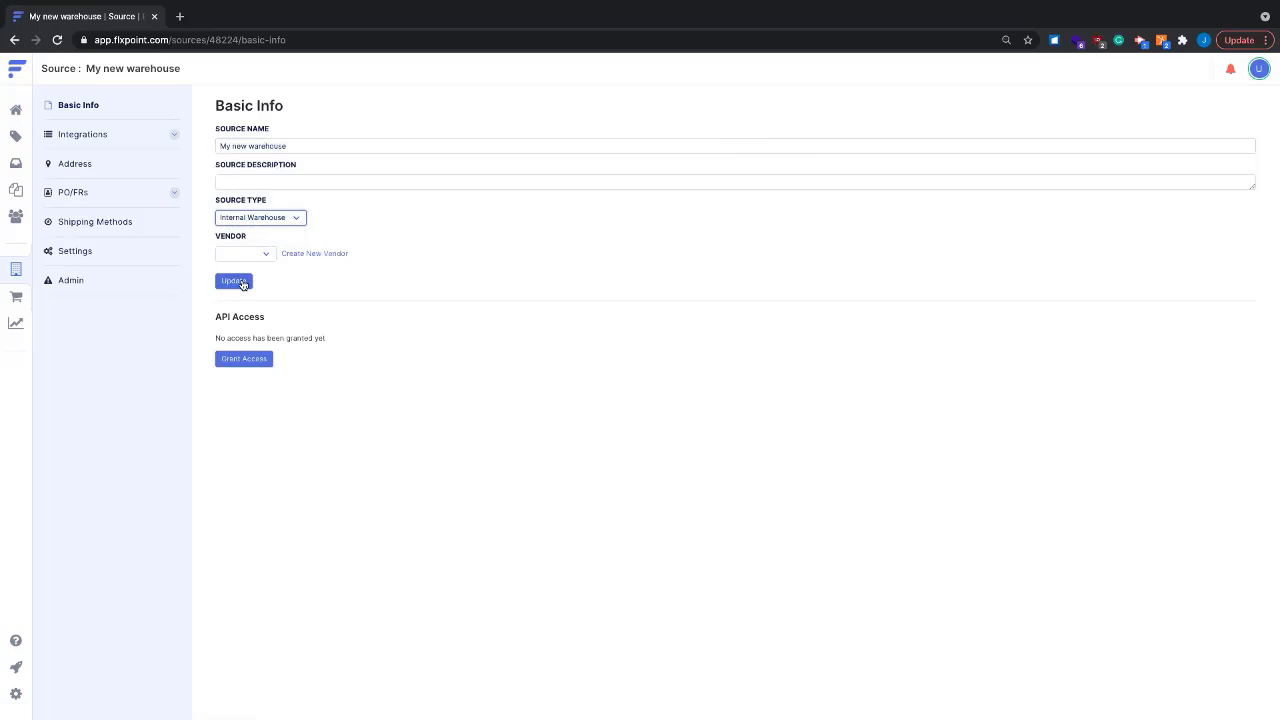
{"action": "left_click", "coordinate": [137, 146]}
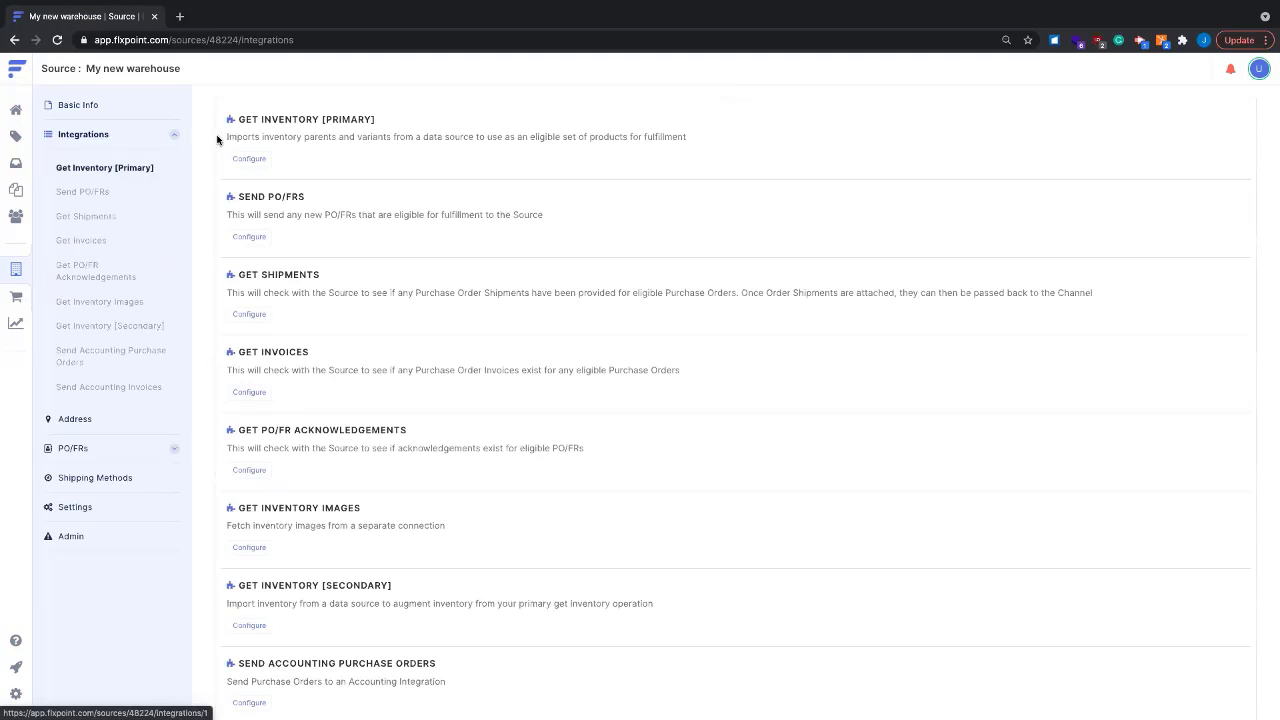
Look over the Integrations list, then bring up the blank Address form for My new warehouse
{"action": "scroll", "coordinate": [247, 466], "scroll_direction": "down", "scroll_amount": 1}
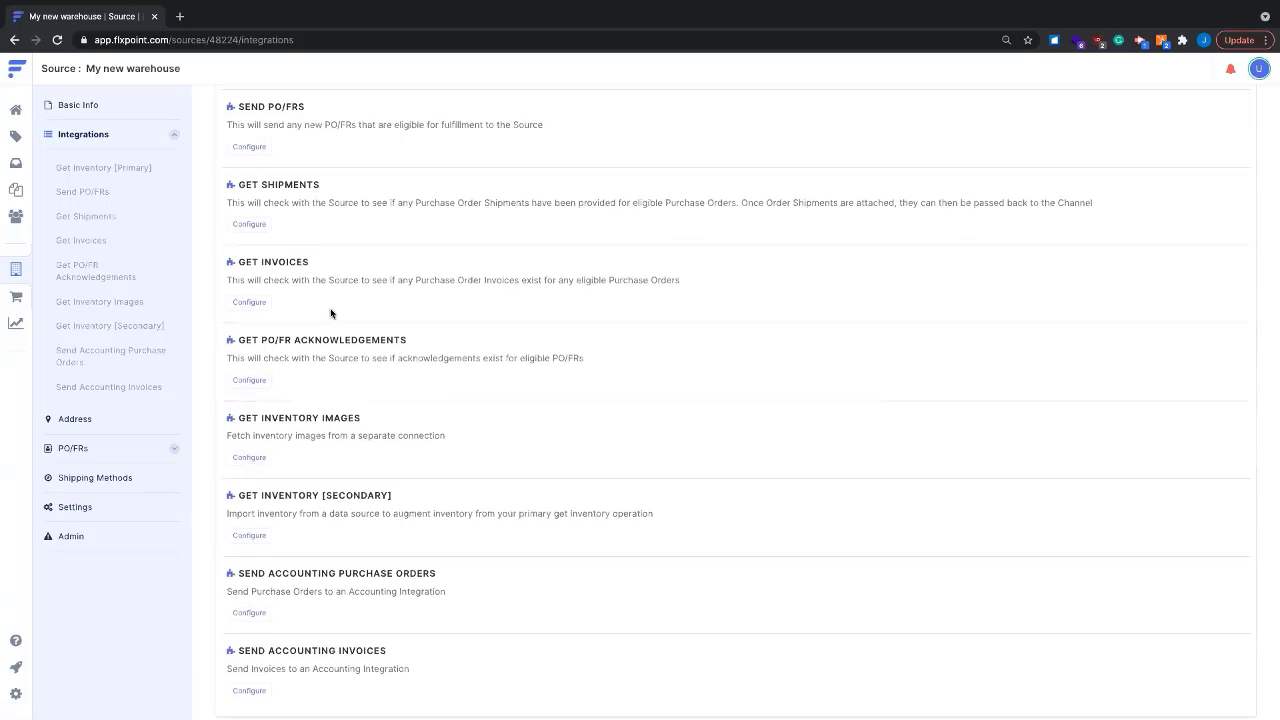
{"action": "scroll", "coordinate": [331, 313], "scroll_direction": "up", "scroll_amount": 1}
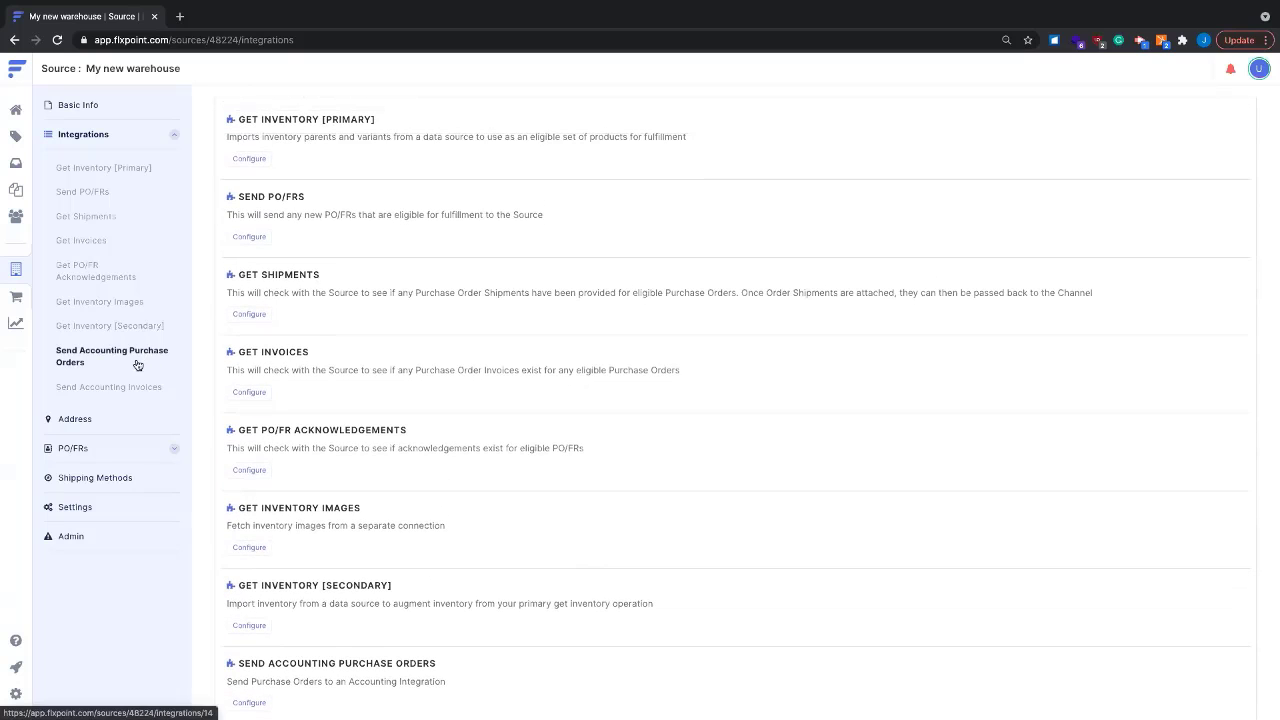
{"action": "left_click", "coordinate": [85, 419]}
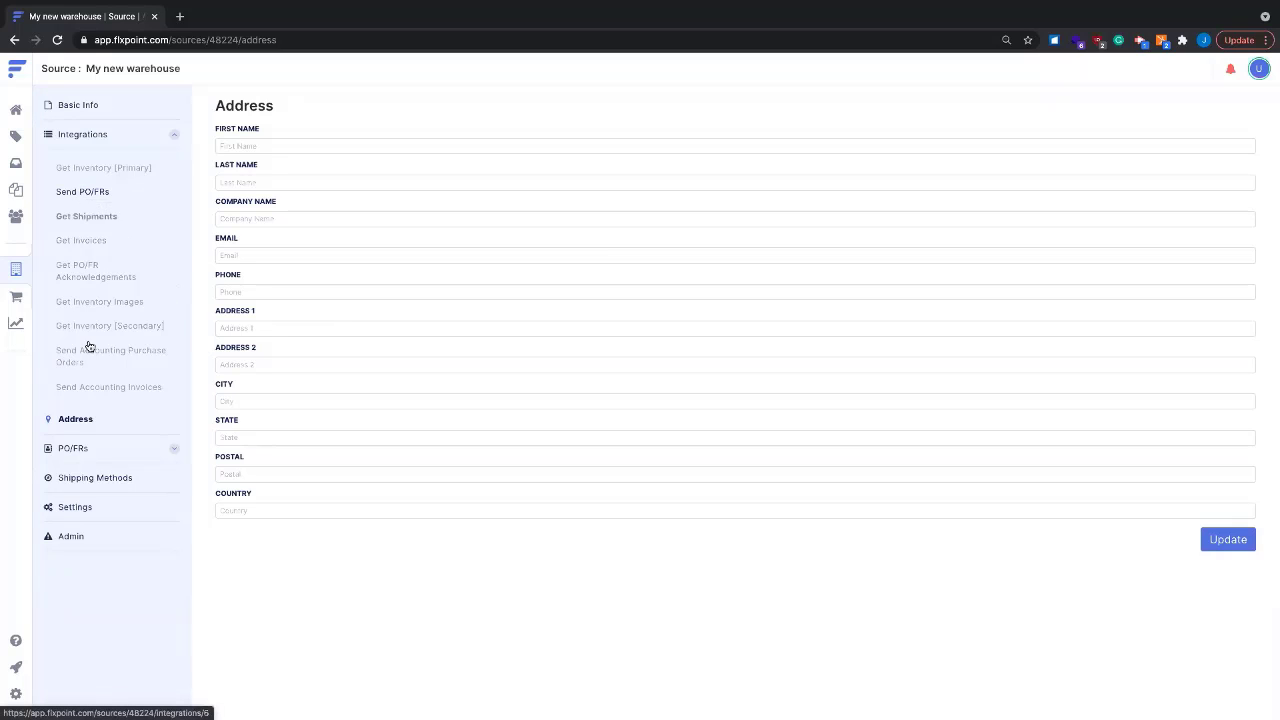
Show the PO/FR settings page for My new warehouse
{"action": "left_click", "coordinate": [104, 451]}
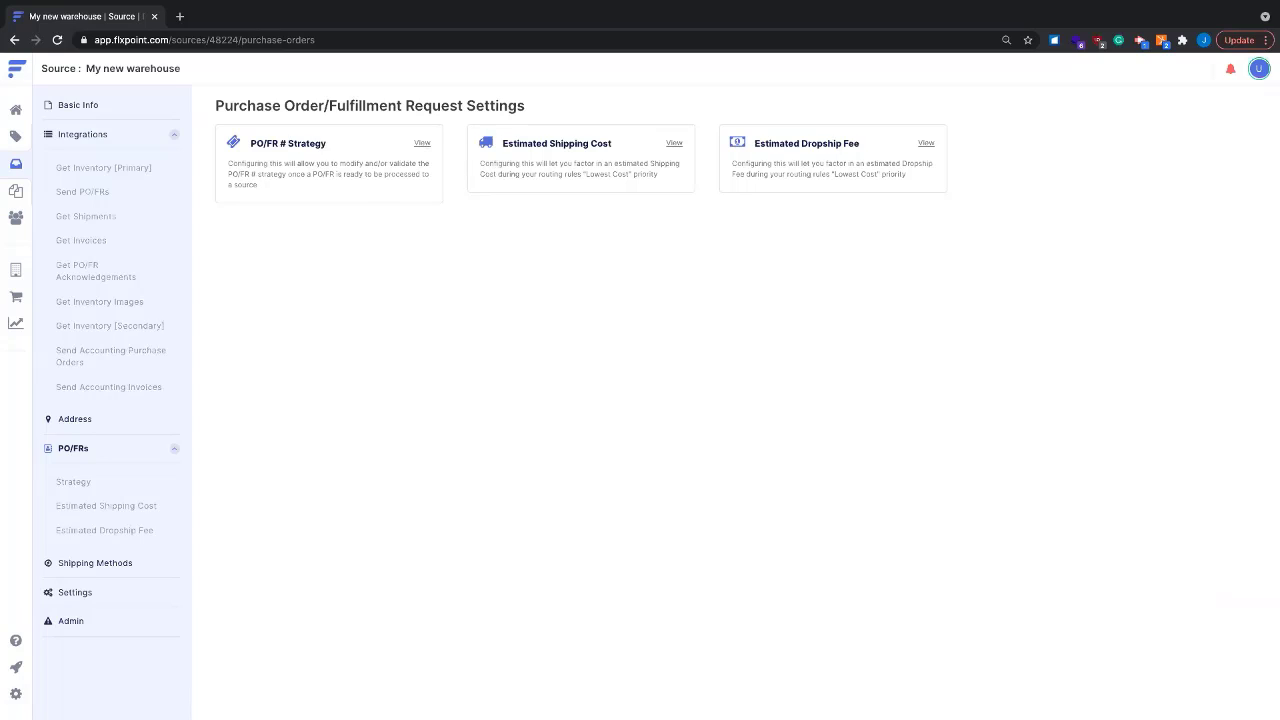
Review PO/FR # Strategy, Estimated Shipping Cost and Estimated Dropship Fee, ending on Shipping Methods
{"action": "left_click", "coordinate": [323, 146]}
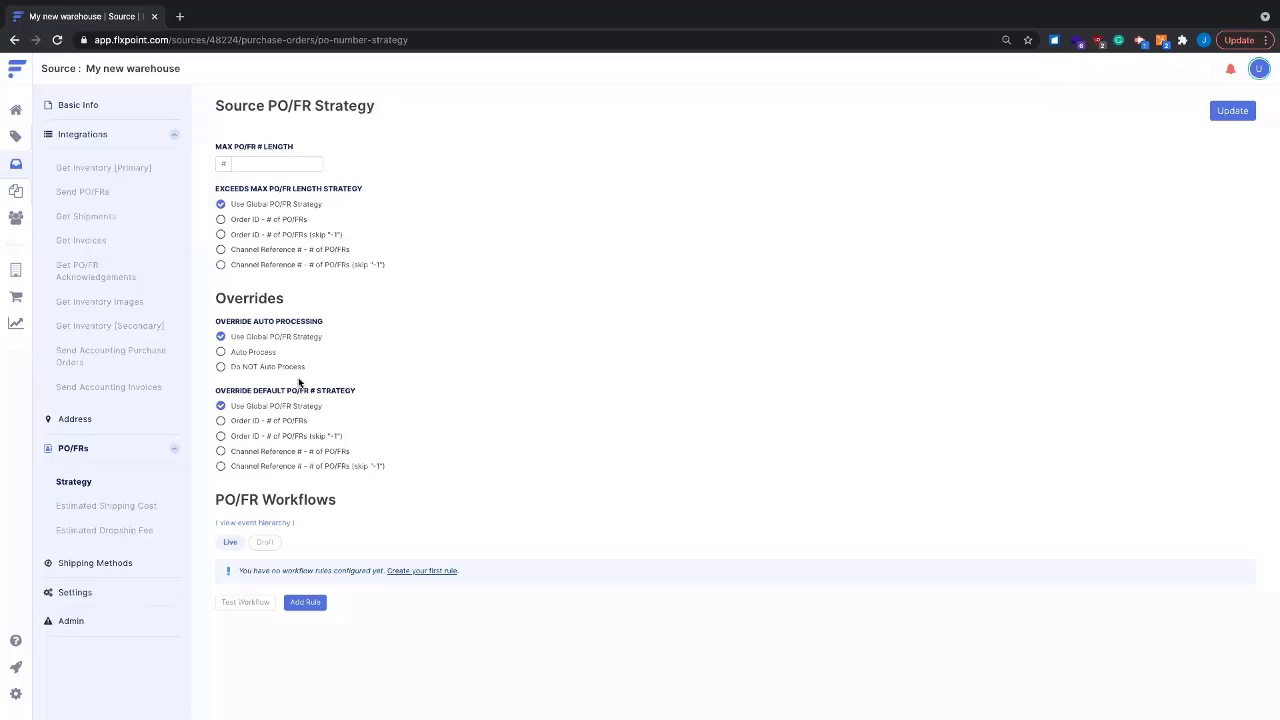
{"action": "left_click", "coordinate": [115, 508]}
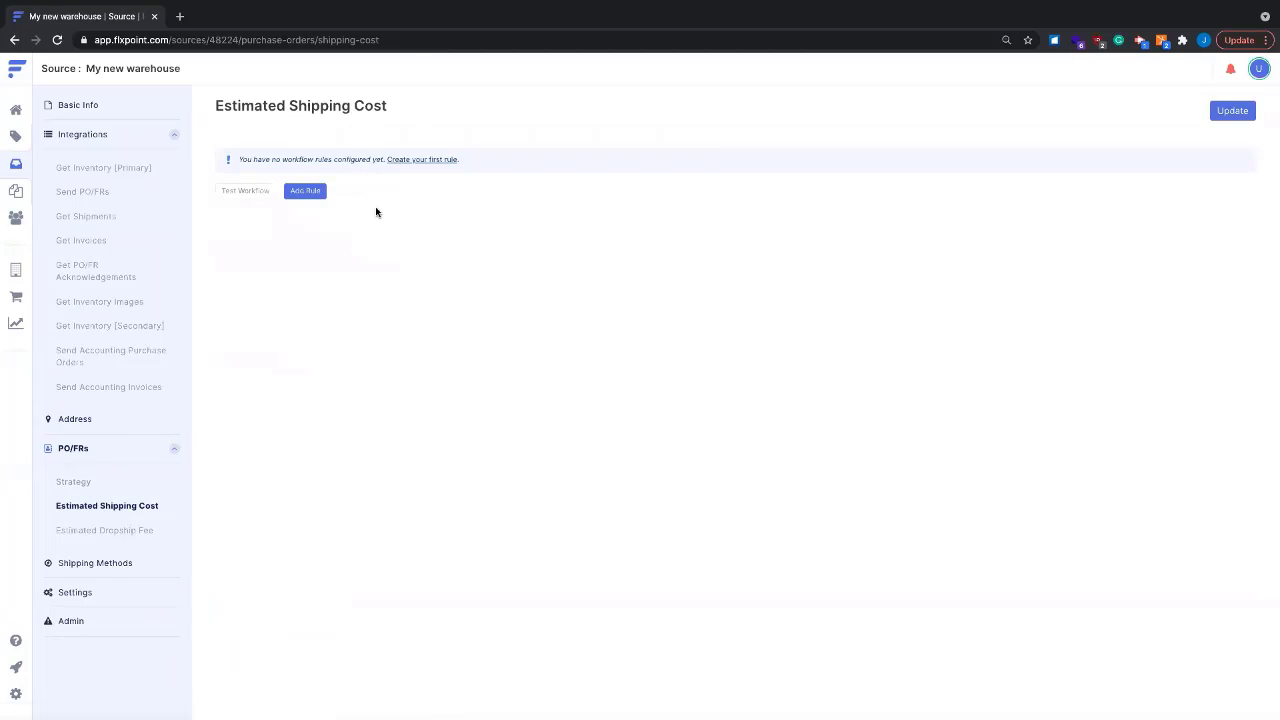
{"action": "left_click", "coordinate": [106, 530]}
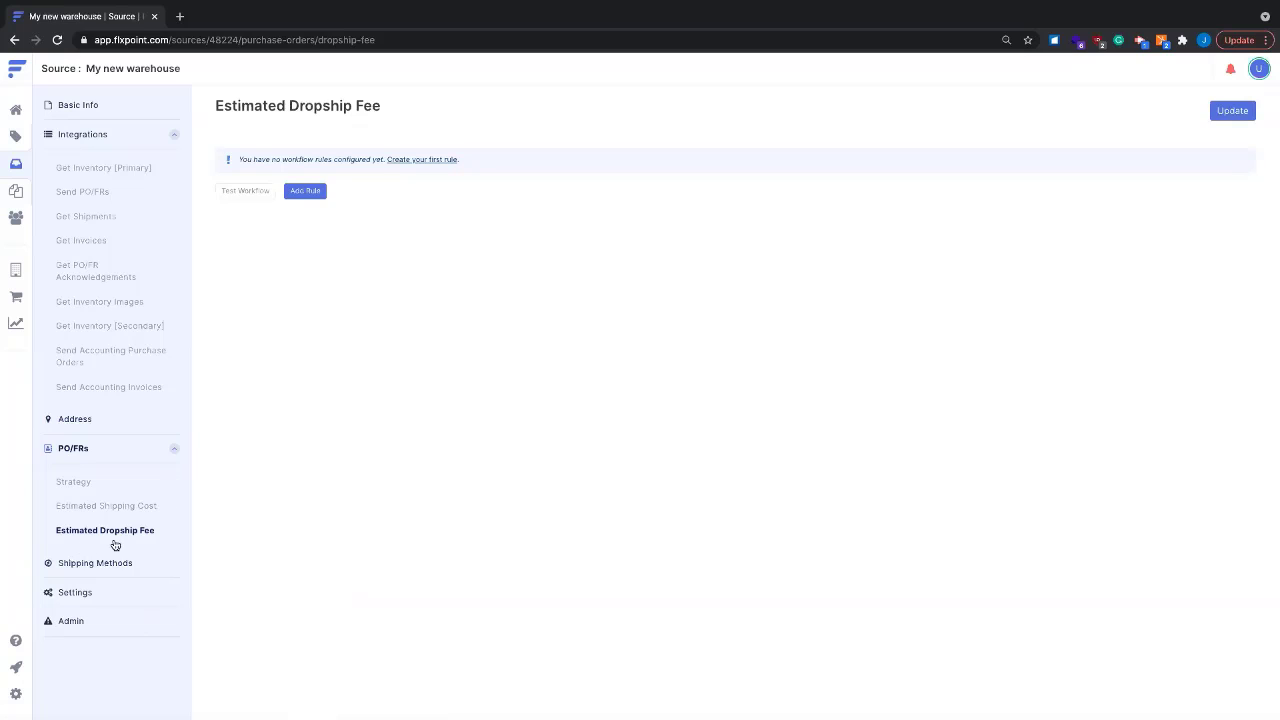
{"action": "left_click", "coordinate": [126, 571]}
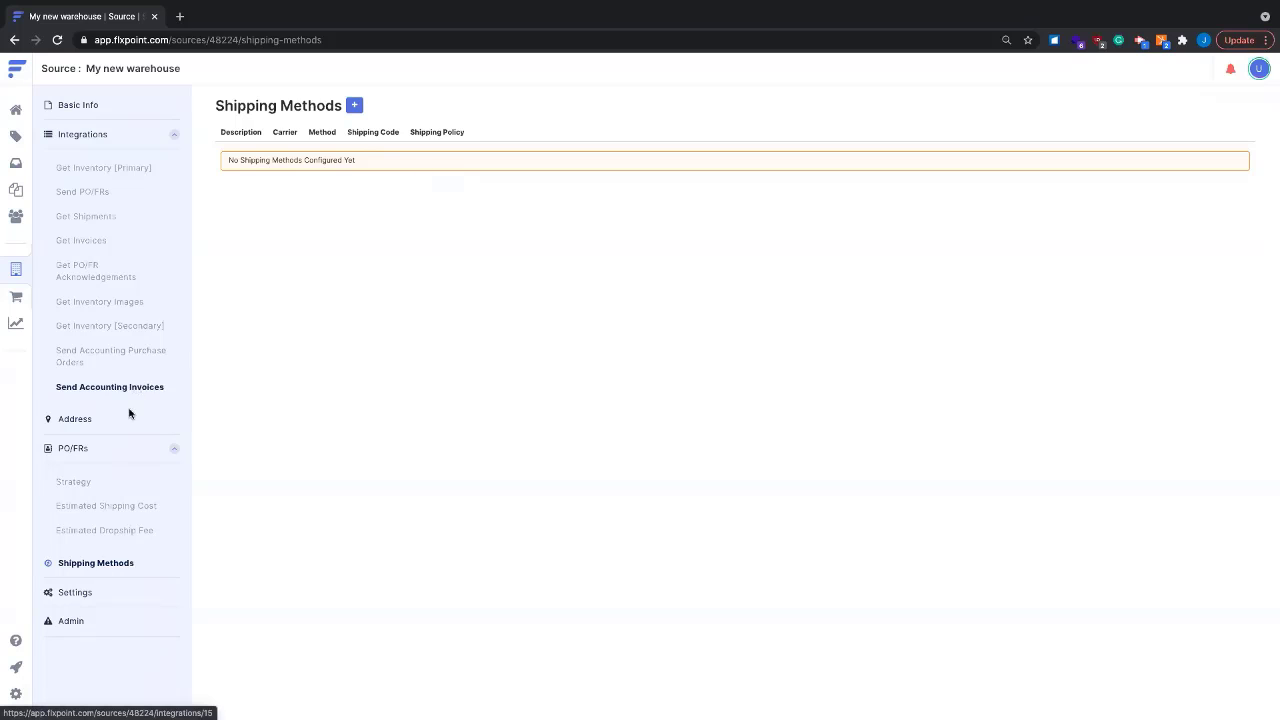
Bring up My new warehouse's Settings page, with every toggle at No
{"action": "left_click", "coordinate": [96, 593]}
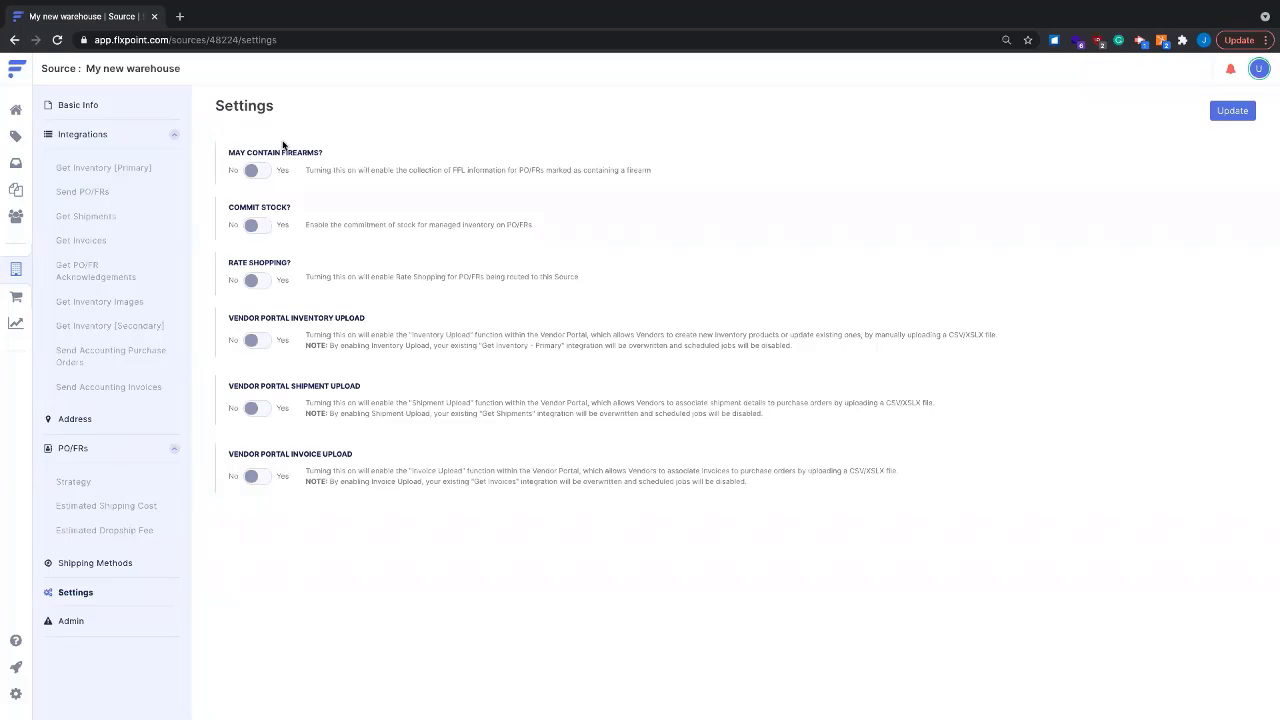
Set May Contain Firearms to Yes for My new warehouse
{"action": "left_click", "coordinate": [257, 172]}
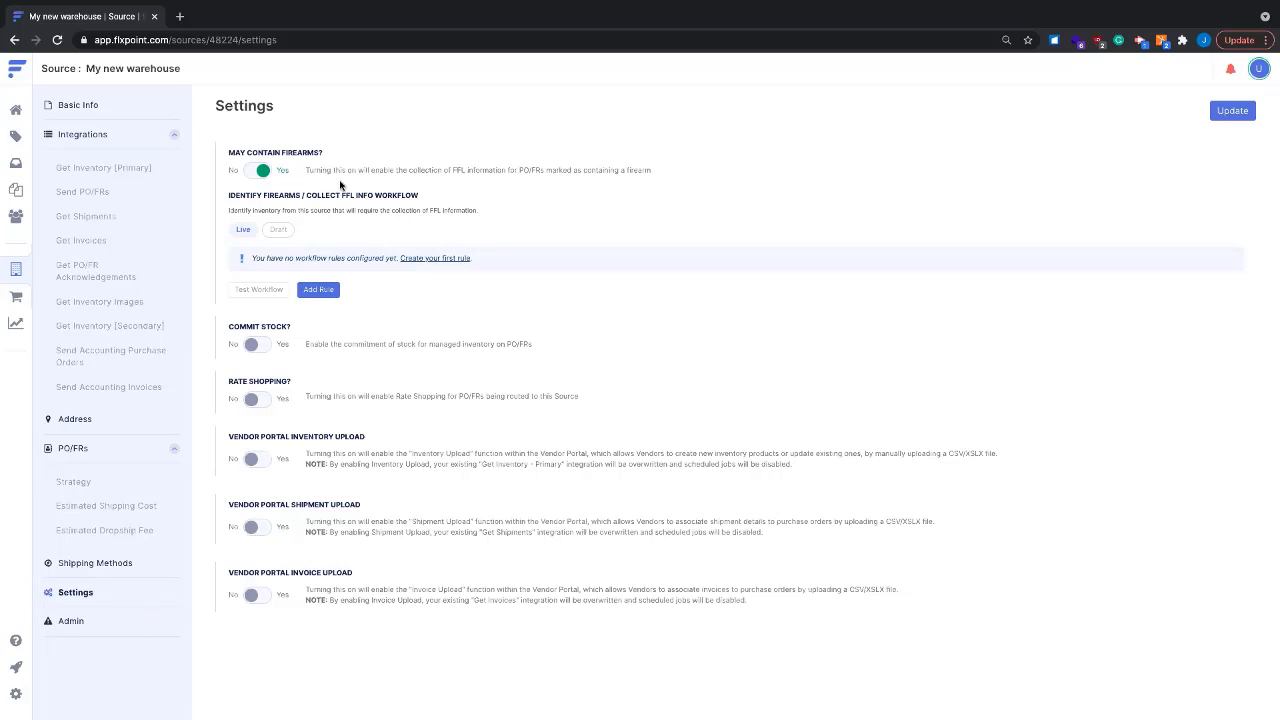
Set May Contain Firearms back to No and Commit Stock to Yes
{"action": "left_click", "coordinate": [252, 172]}
{"action": "left_click", "coordinate": [261, 227]}
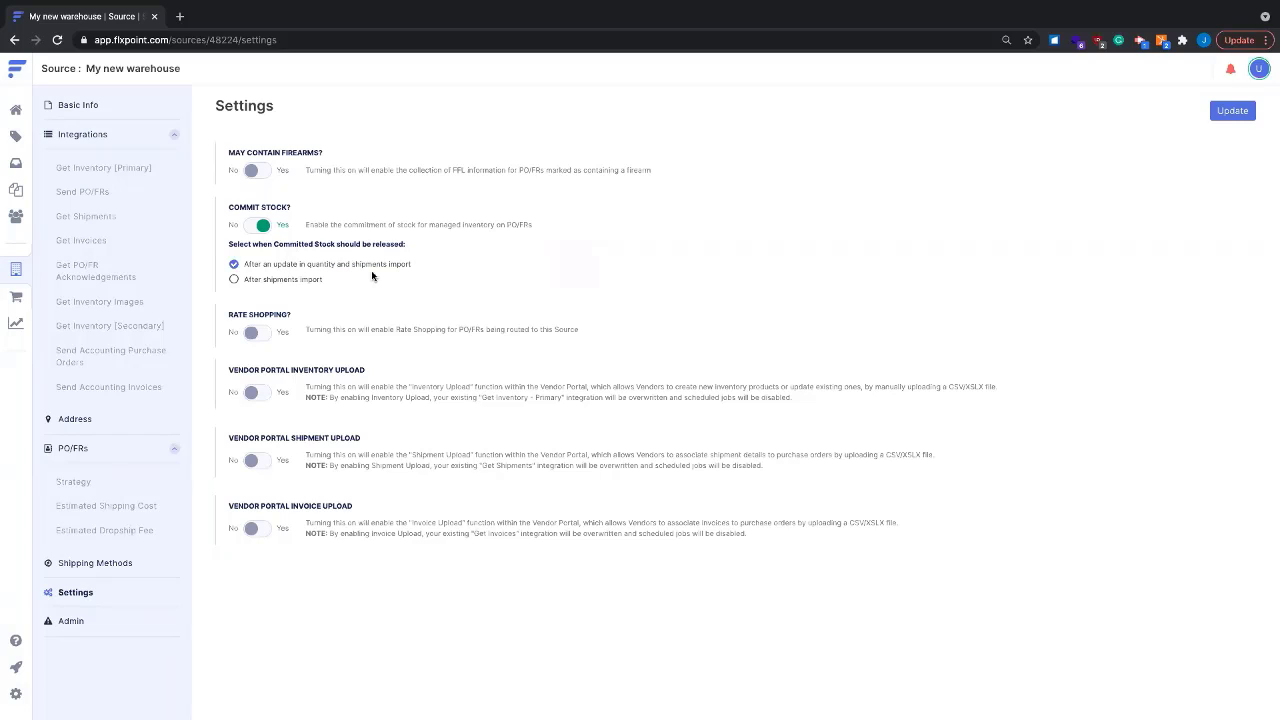
Switch committed-stock release to 'After shipments import' and confirm the change
{"action": "mouse_move", "coordinate": [362, 267]}
{"action": "left_click", "coordinate": [306, 280]}
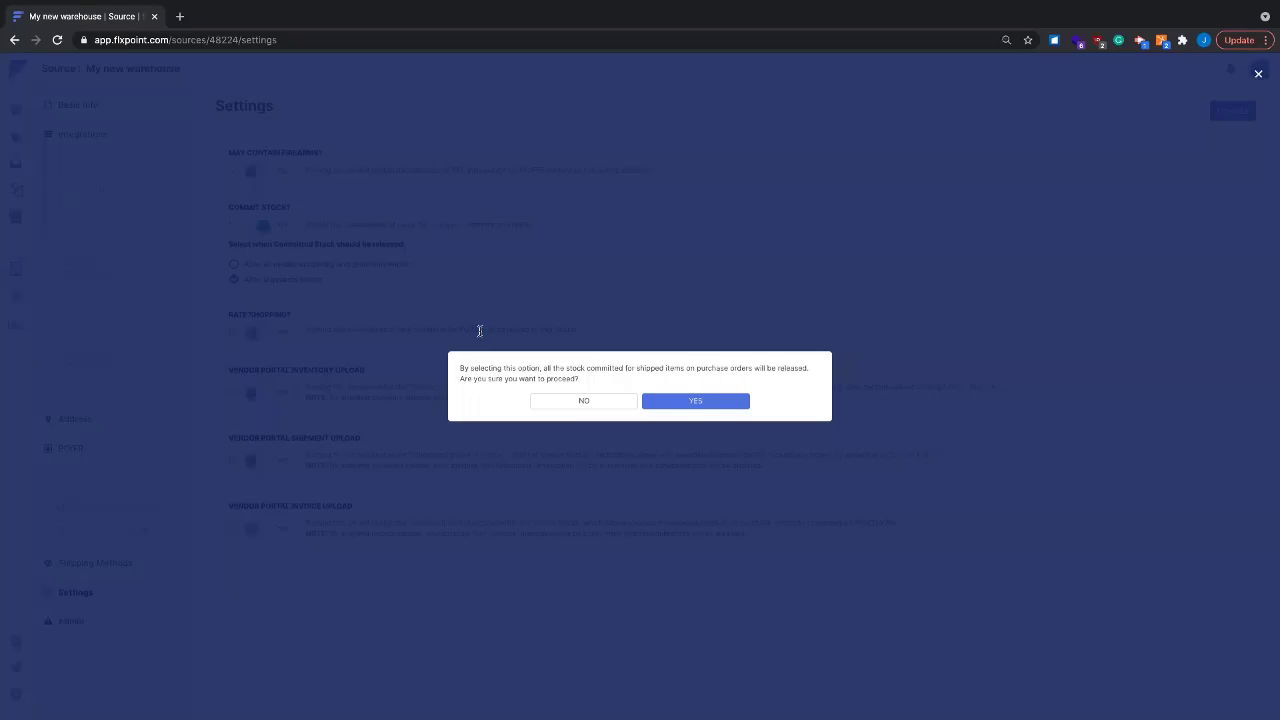
{"action": "left_click", "coordinate": [700, 403]}
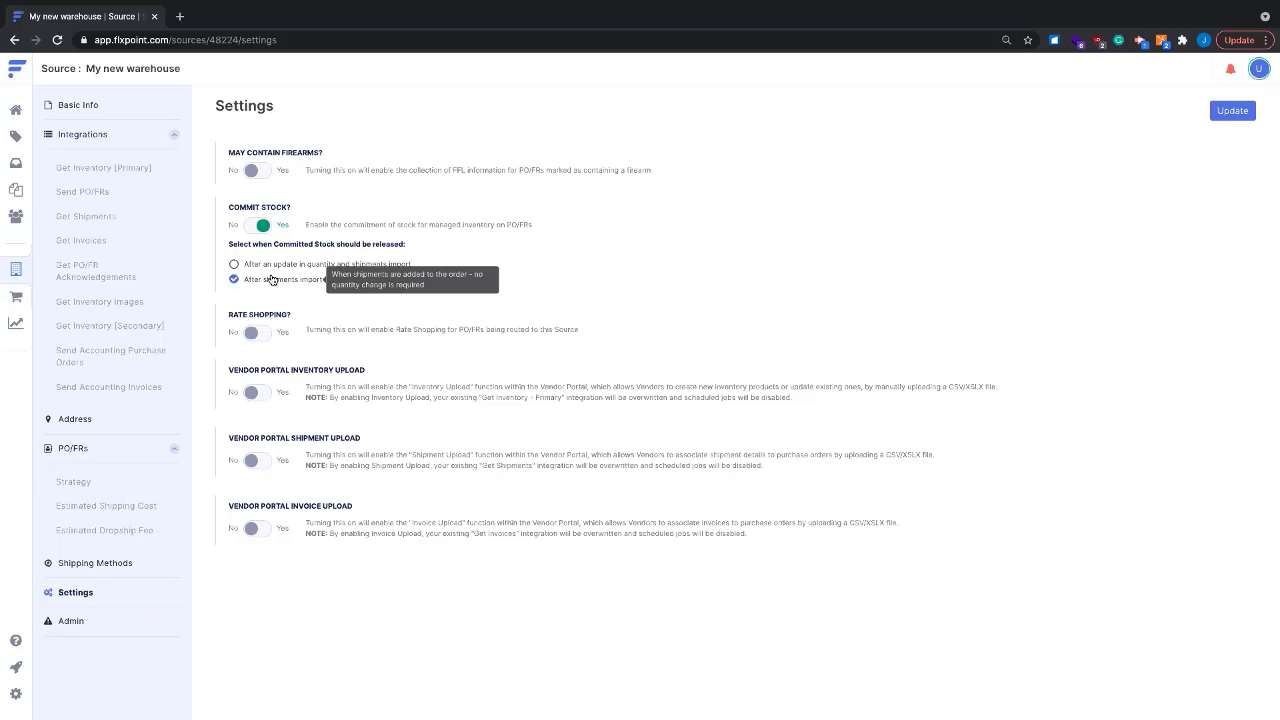
Turn Commit Stock off after one cancelled attempt, and toggle Rate Shopping on then off
{"action": "left_click", "coordinate": [261, 225]}
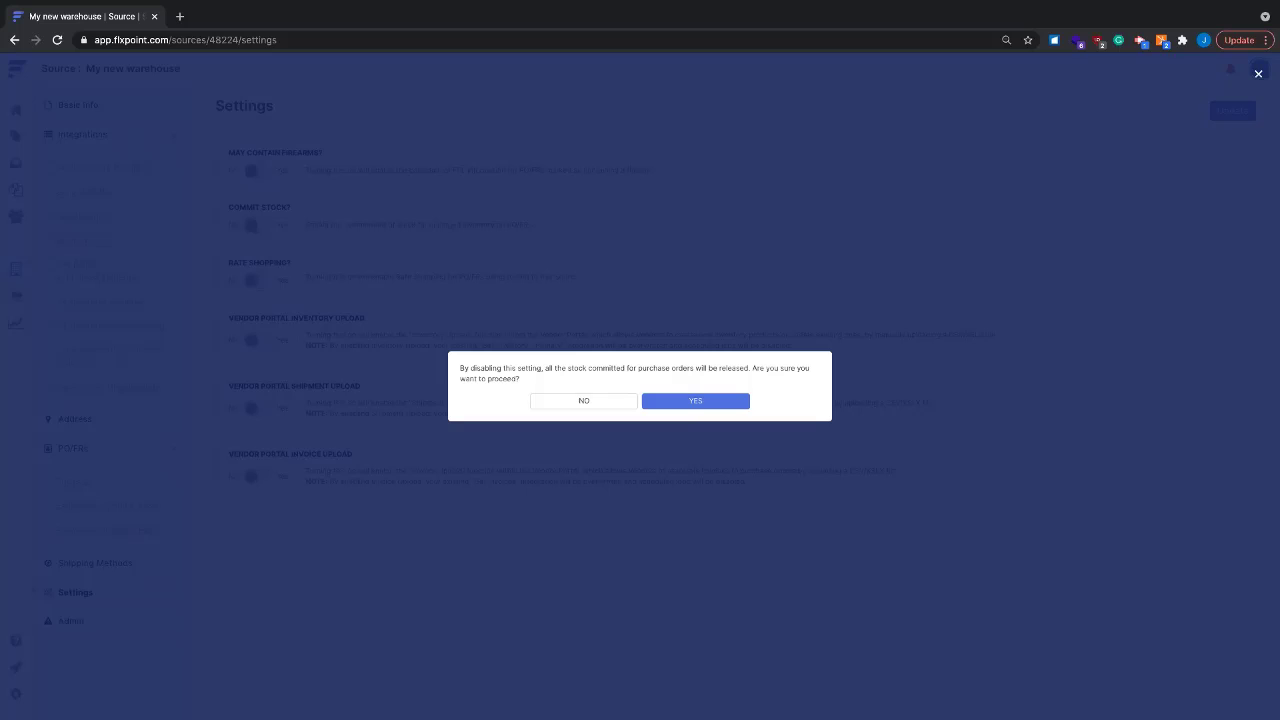
{"action": "left_click", "coordinate": [602, 405]}
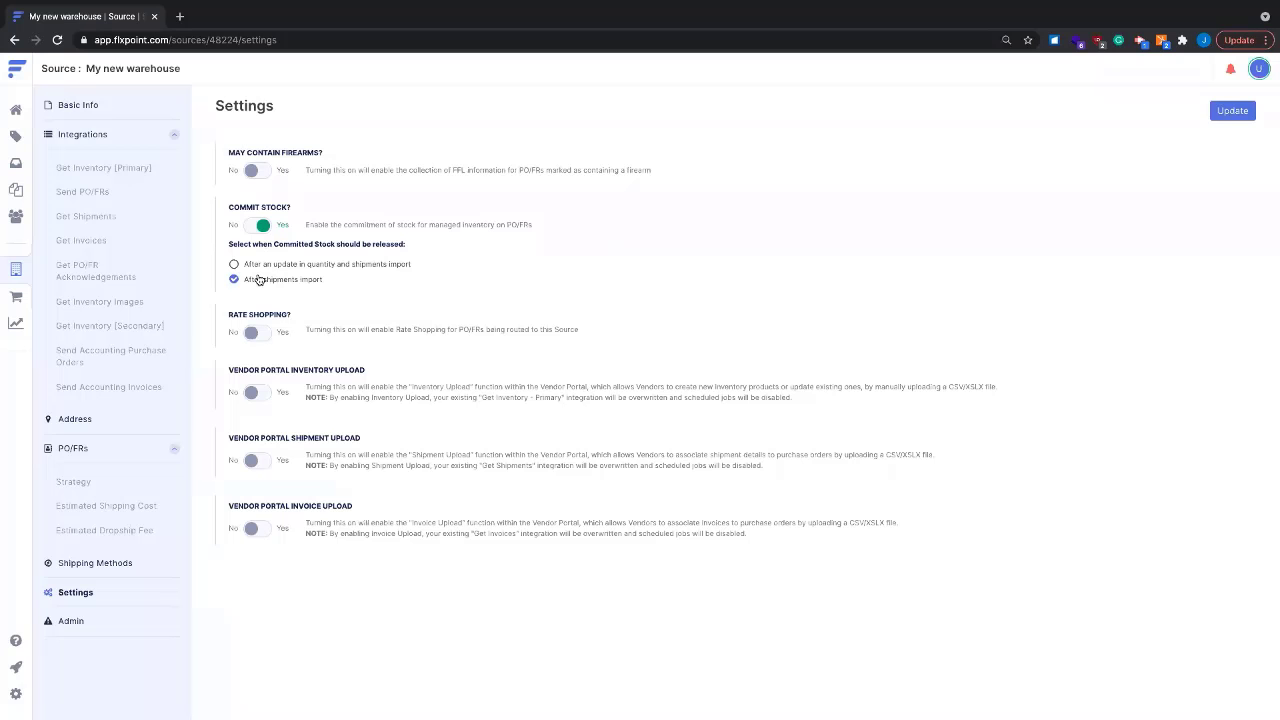
{"action": "left_click", "coordinate": [266, 229]}
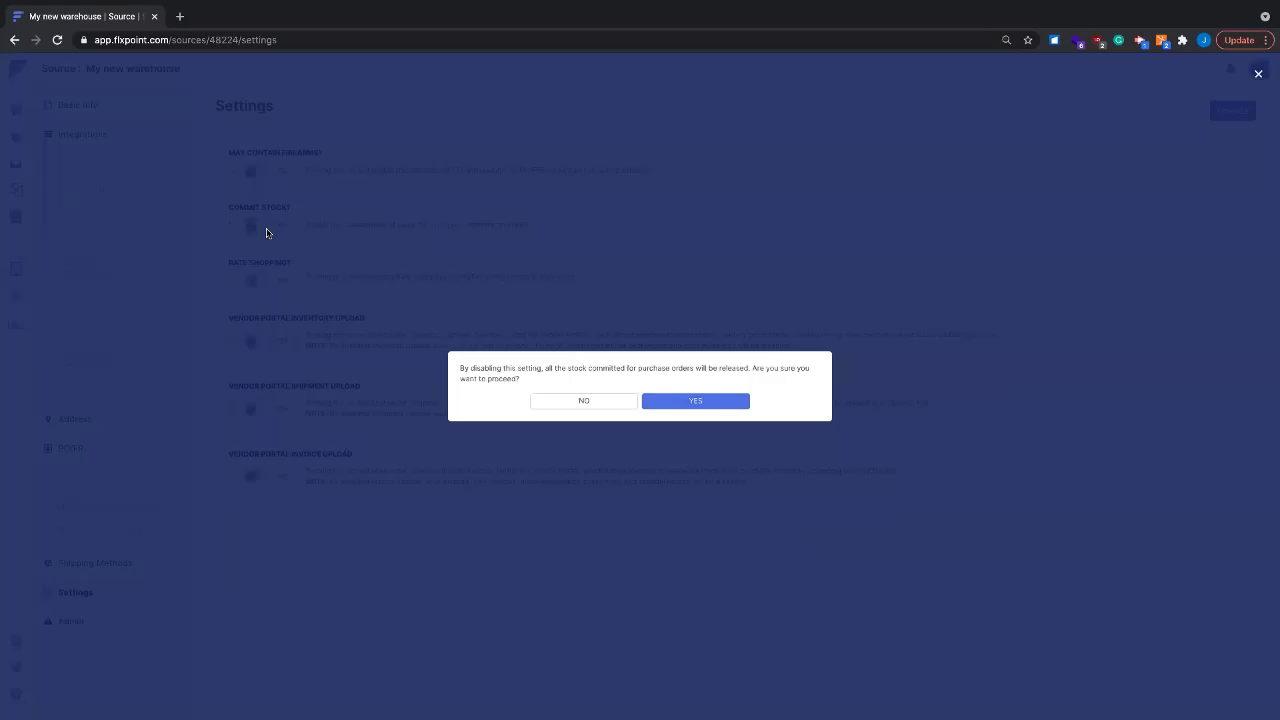
{"action": "left_click", "coordinate": [645, 401]}
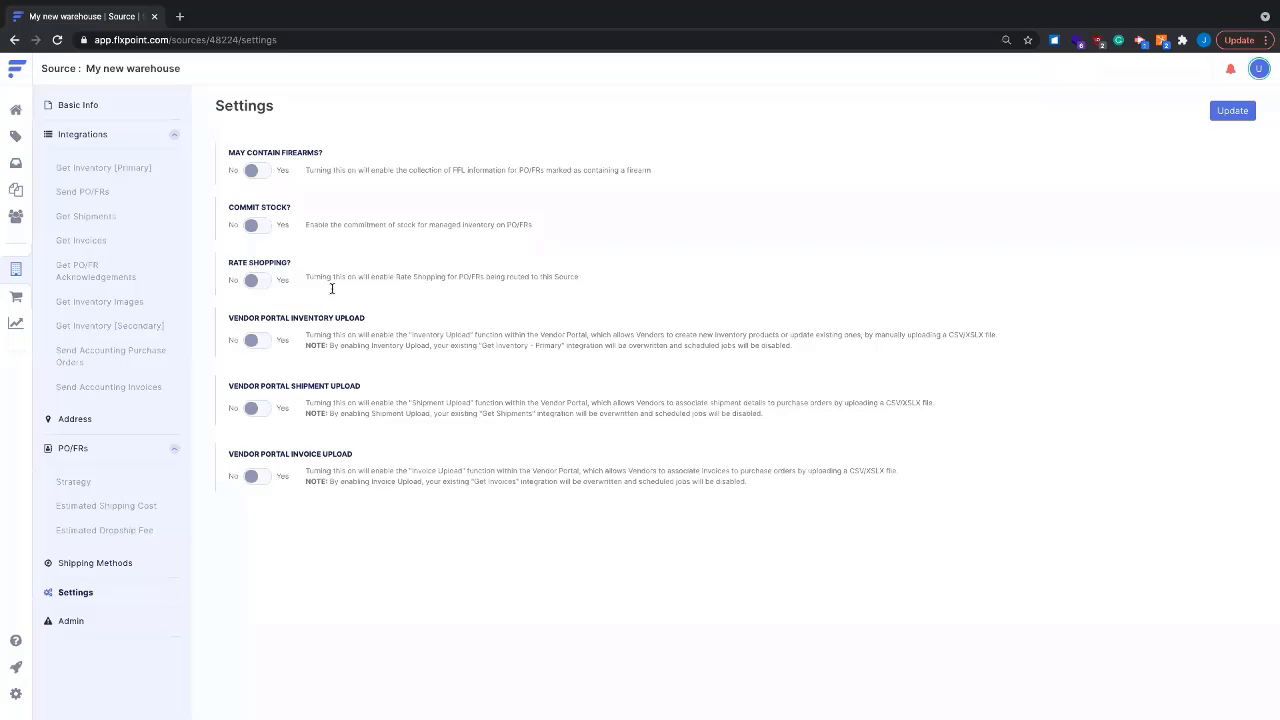
{"action": "left_click", "coordinate": [250, 282]}
{"action": "left_click", "coordinate": [266, 284]}
Start a new Get Inventory [Primary] integration to list the standard integrations such as CSV/XLSX File and Shopify
{"action": "left_click", "coordinate": [126, 171]}
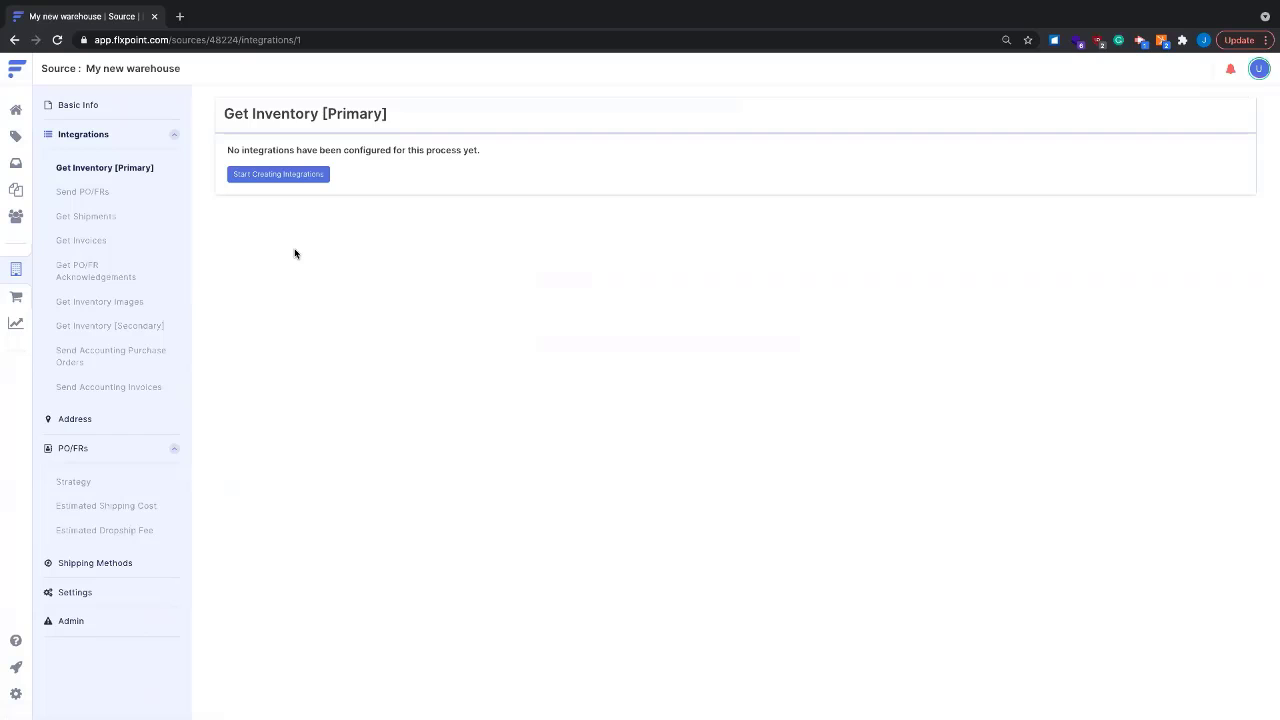
{"action": "left_click", "coordinate": [293, 176]}
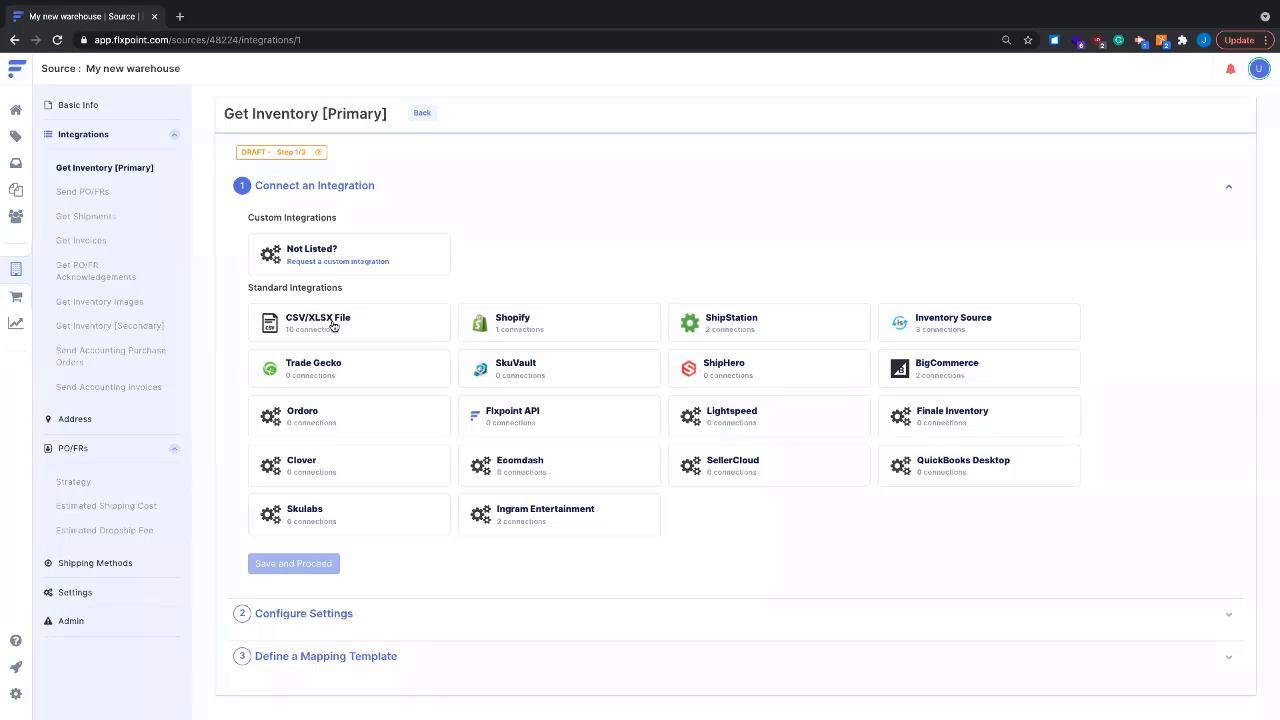
Choose CSV/XLSX File and begin a new connection with type Email (Inbound)
{"action": "left_click", "coordinate": [333, 324]}
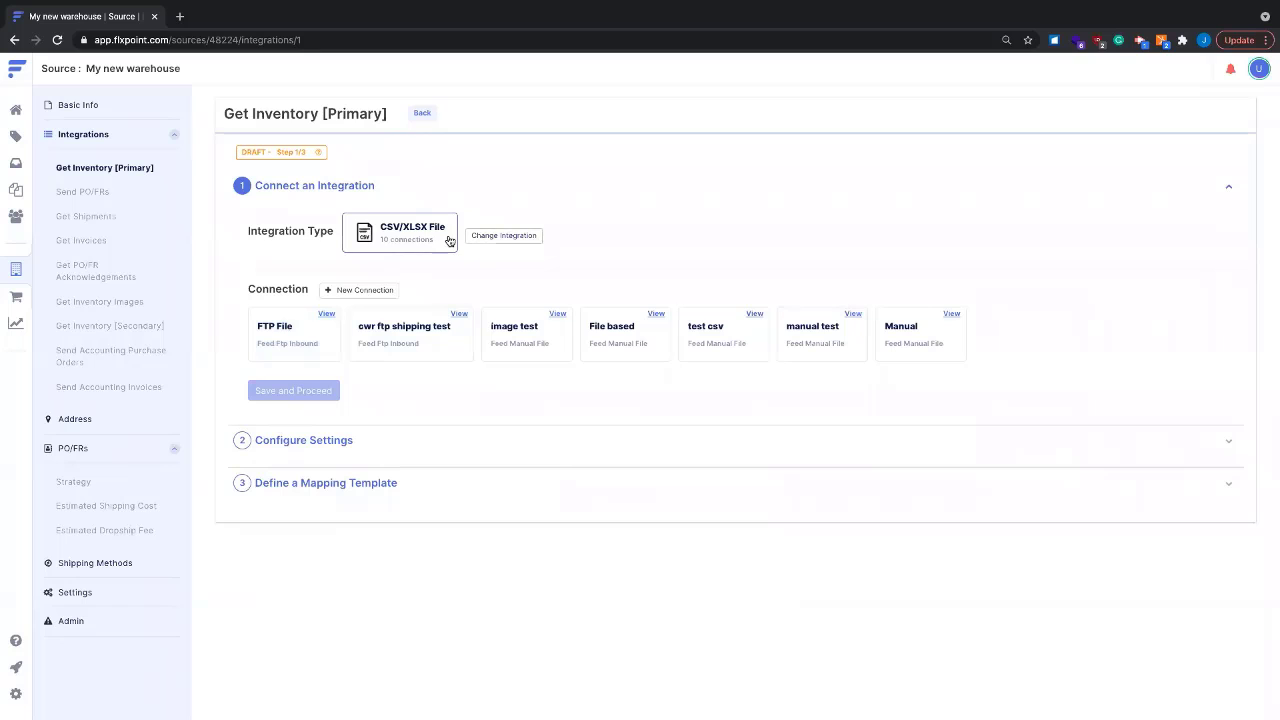
{"action": "left_click", "coordinate": [367, 291]}
{"action": "left_click", "coordinate": [526, 371]}
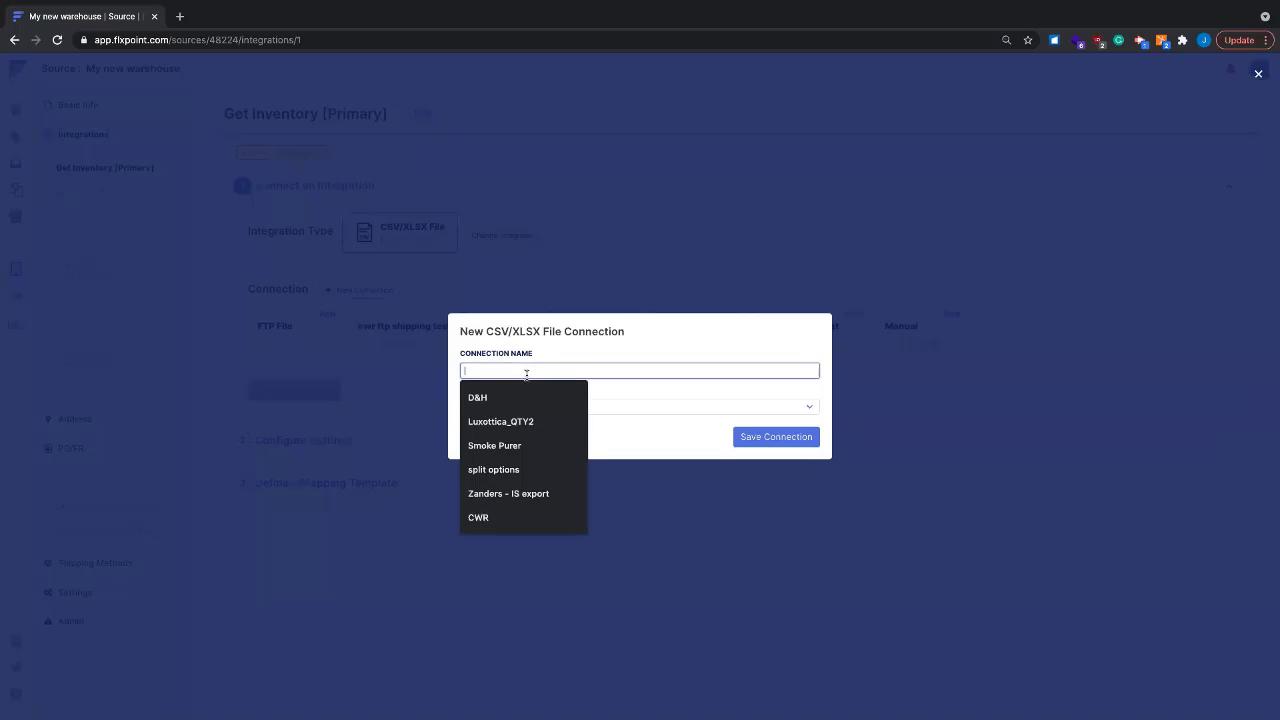
{"action": "left_click", "coordinate": [677, 406]}
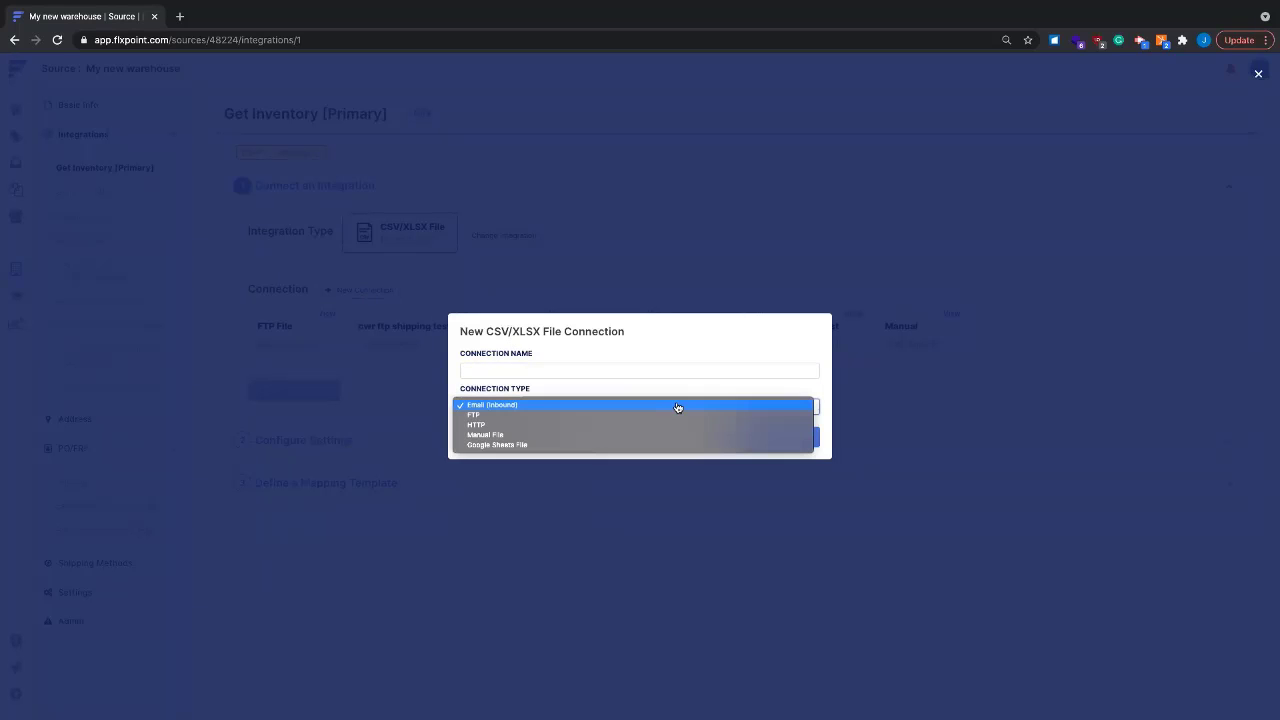
{"action": "left_click", "coordinate": [502, 408]}
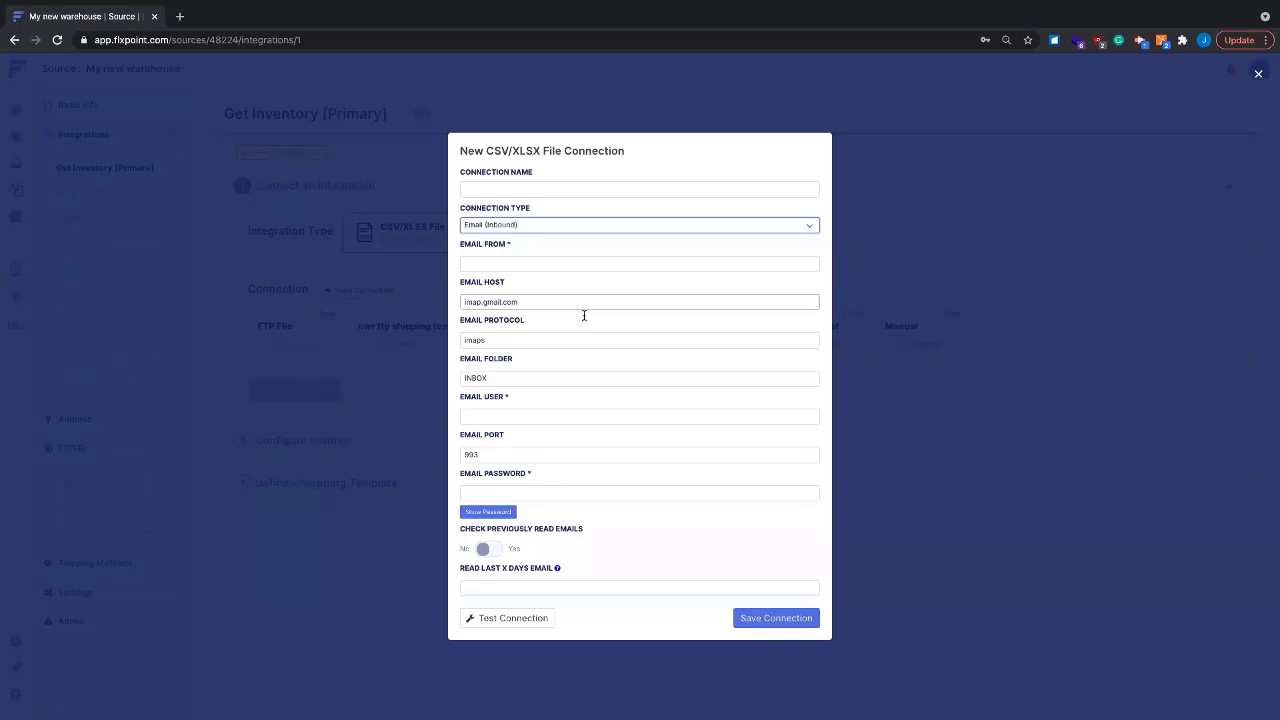
Switch the new connection's type to FTP, then to HTTP, and check its Header Value and Header Name fields
{"action": "left_click", "coordinate": [580, 228]}
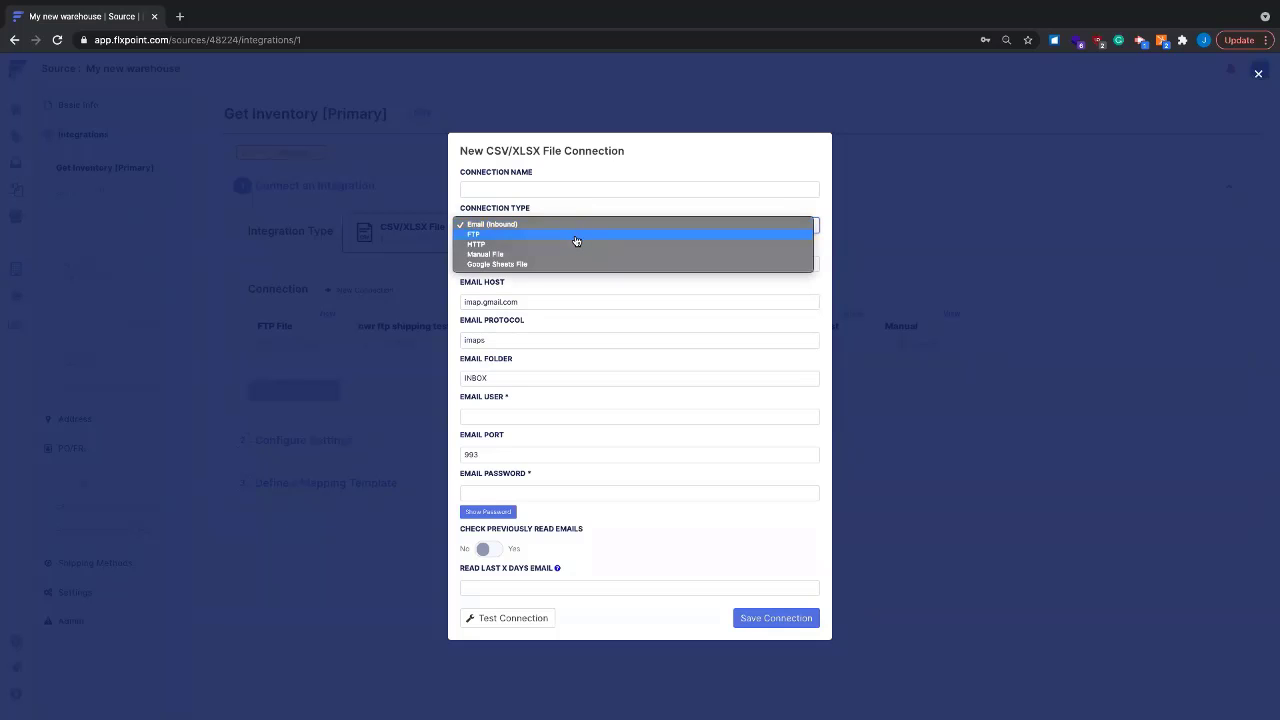
{"action": "left_click", "coordinate": [576, 235]}
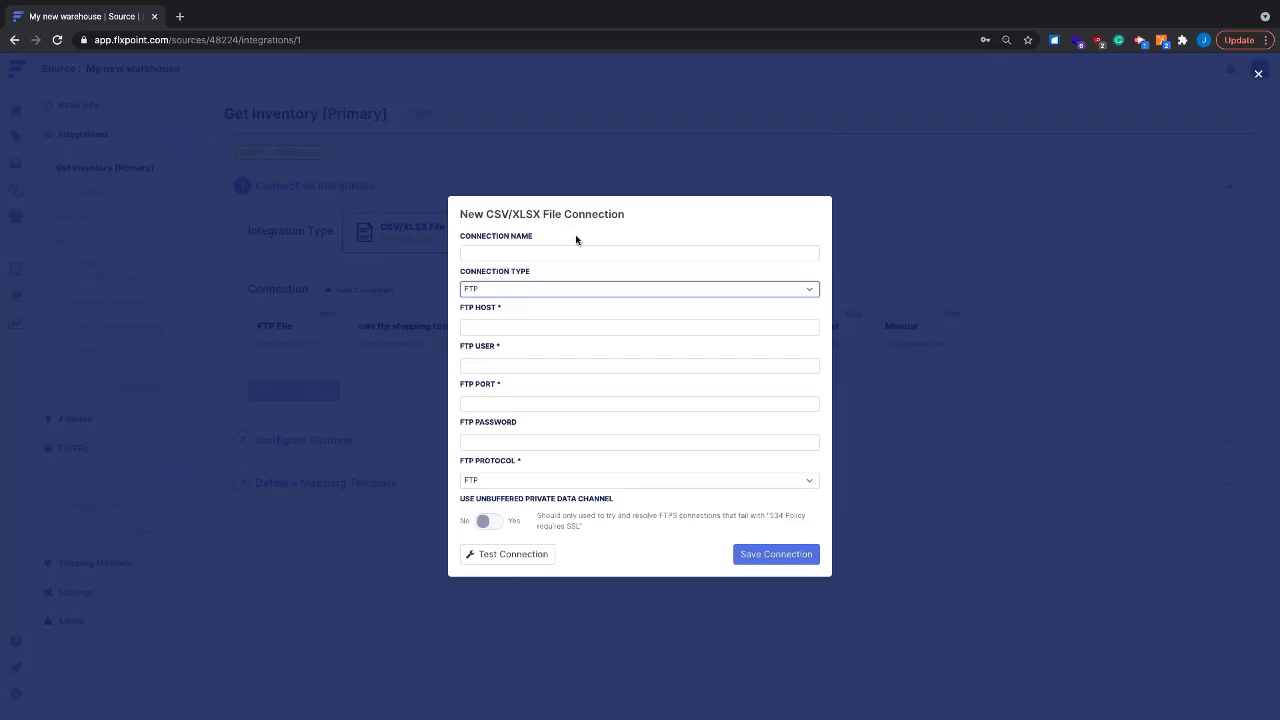
{"action": "left_click", "coordinate": [568, 292]}
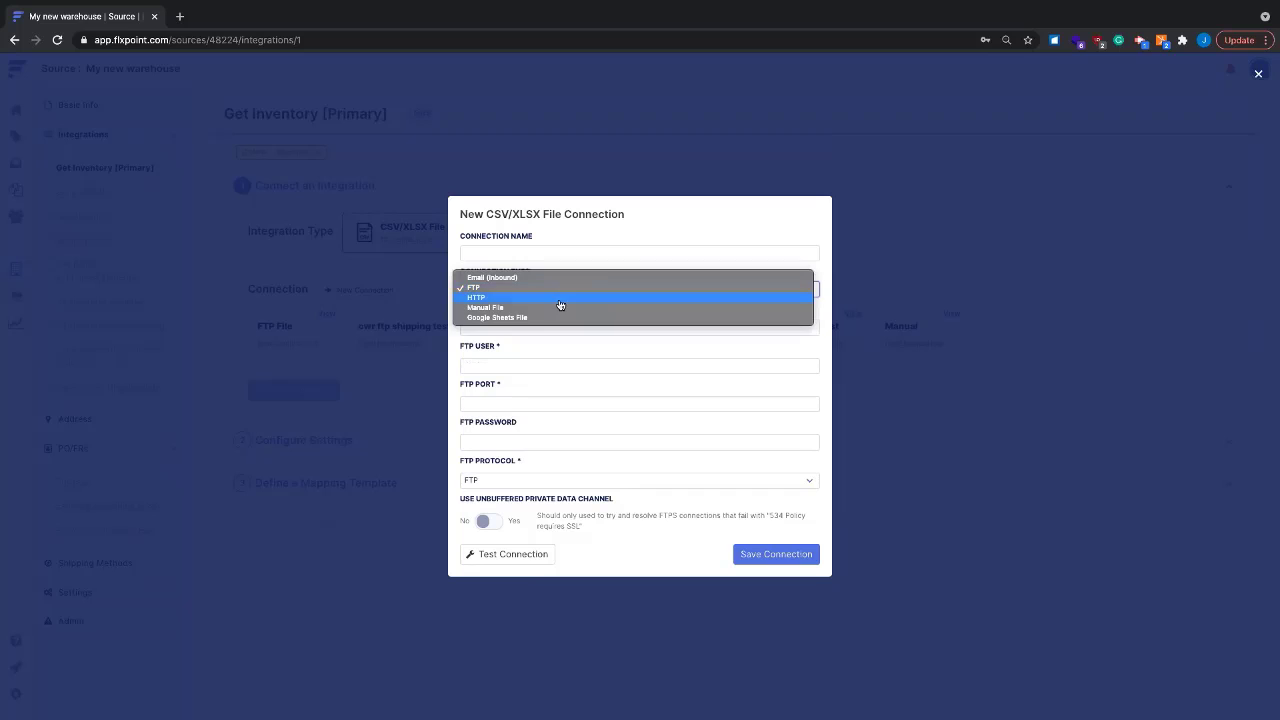
{"action": "left_click", "coordinate": [559, 297]}
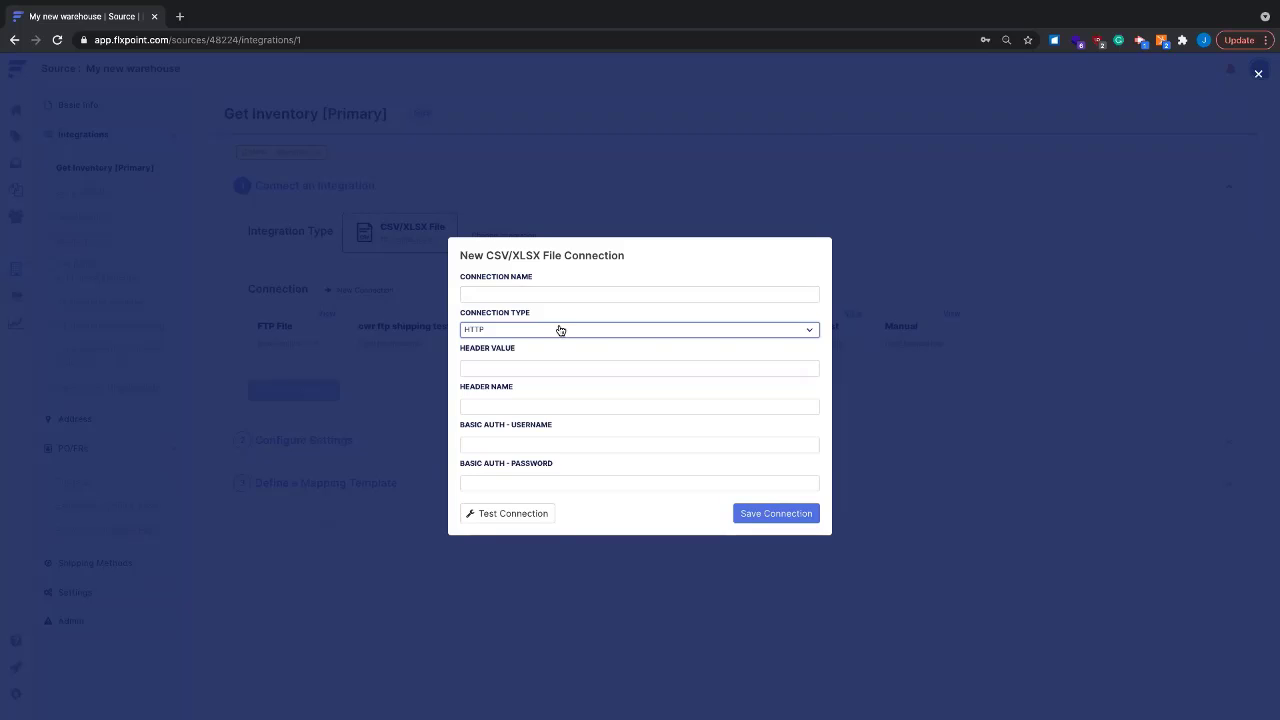
{"action": "left_click", "coordinate": [515, 368]}
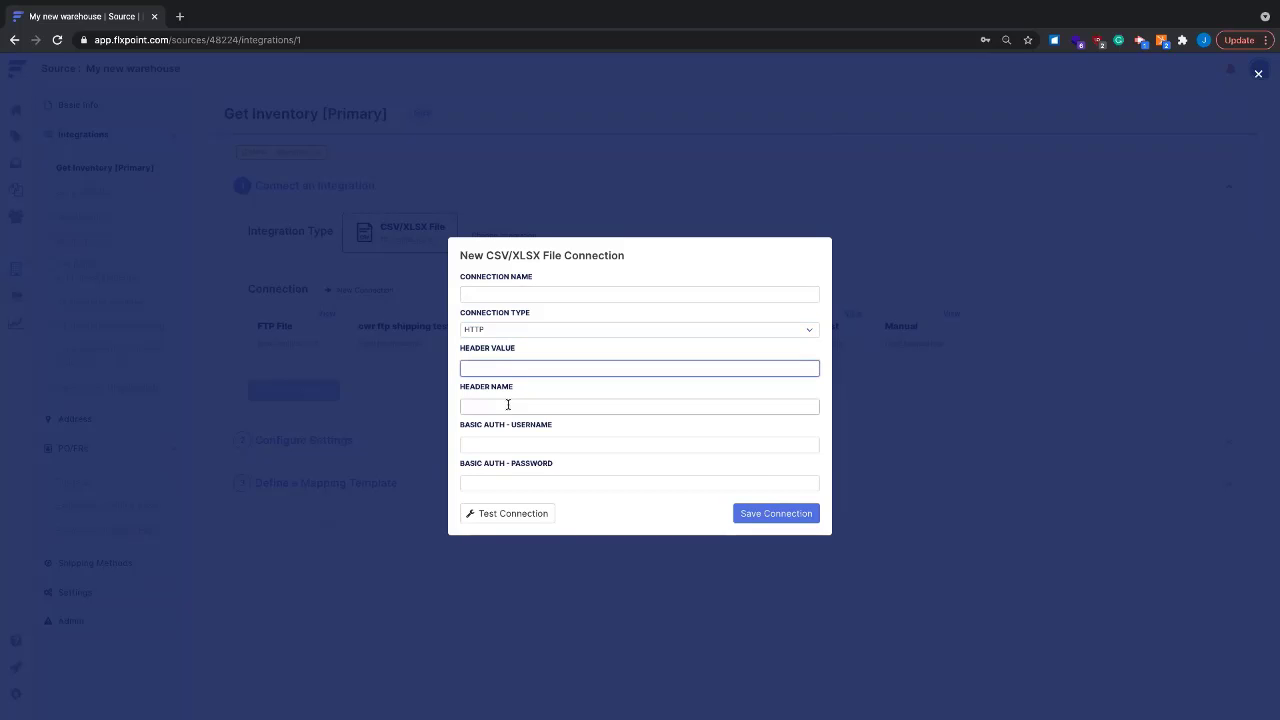
{"action": "left_click", "coordinate": [508, 404]}
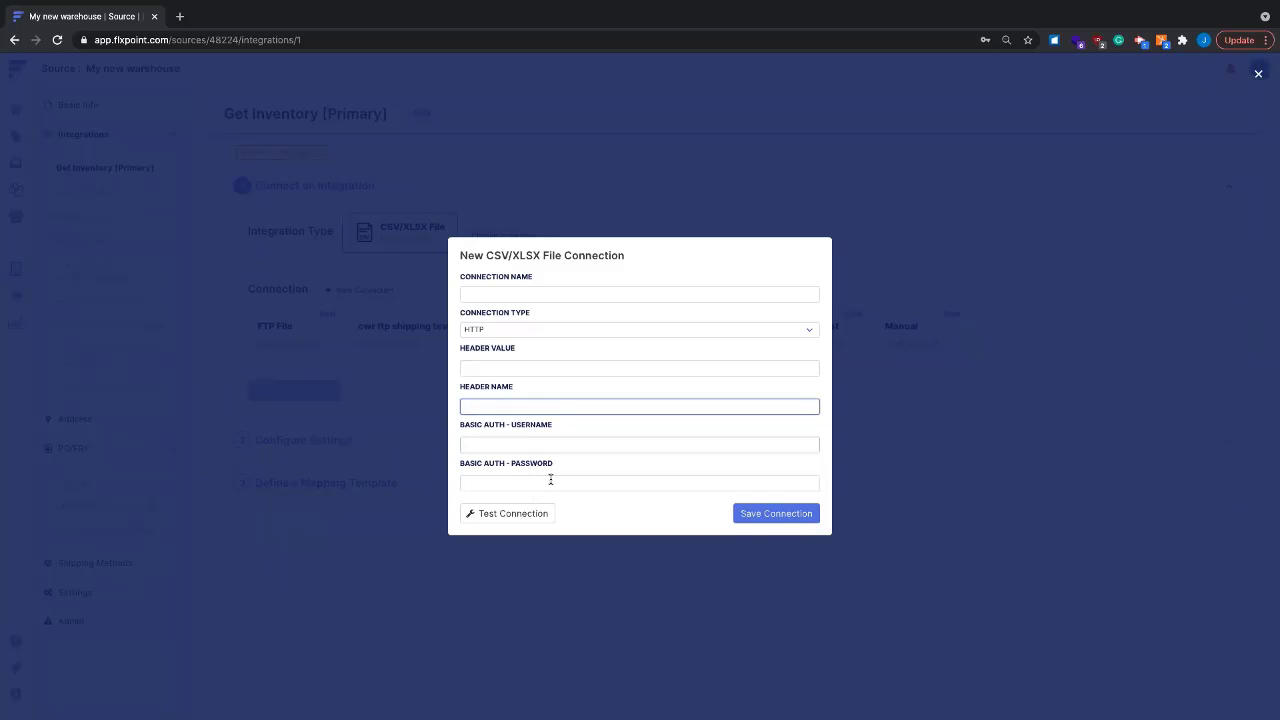
{"action": "left_click", "coordinate": [522, 330]}
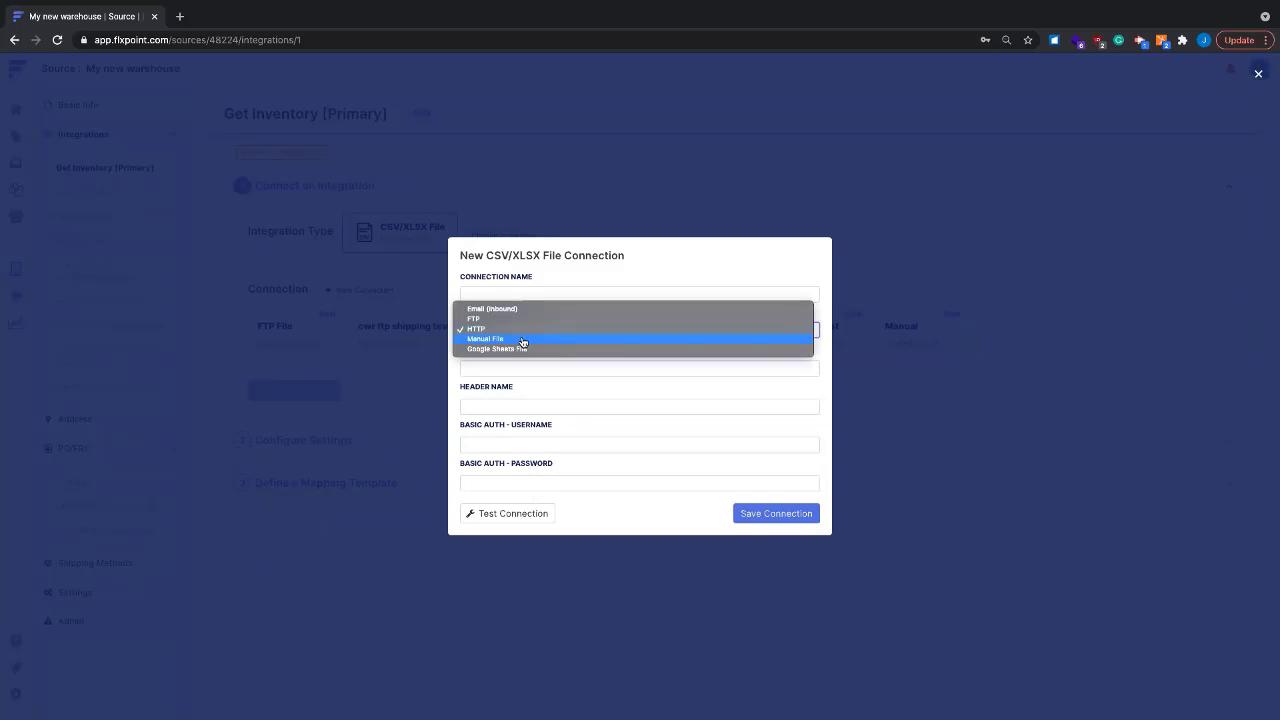
Try Manual File and Google Sheets File as connection types, then close the form unsaved
{"action": "left_click", "coordinate": [526, 340]}
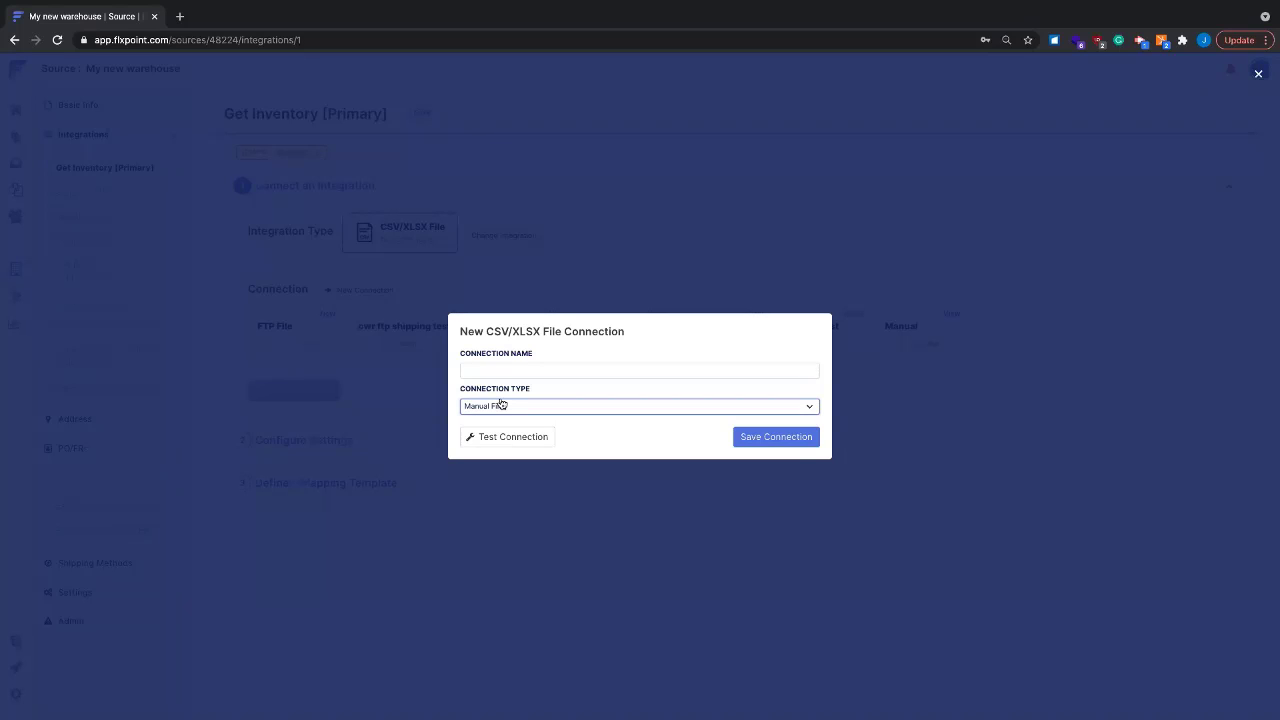
{"action": "left_click", "coordinate": [501, 403]}
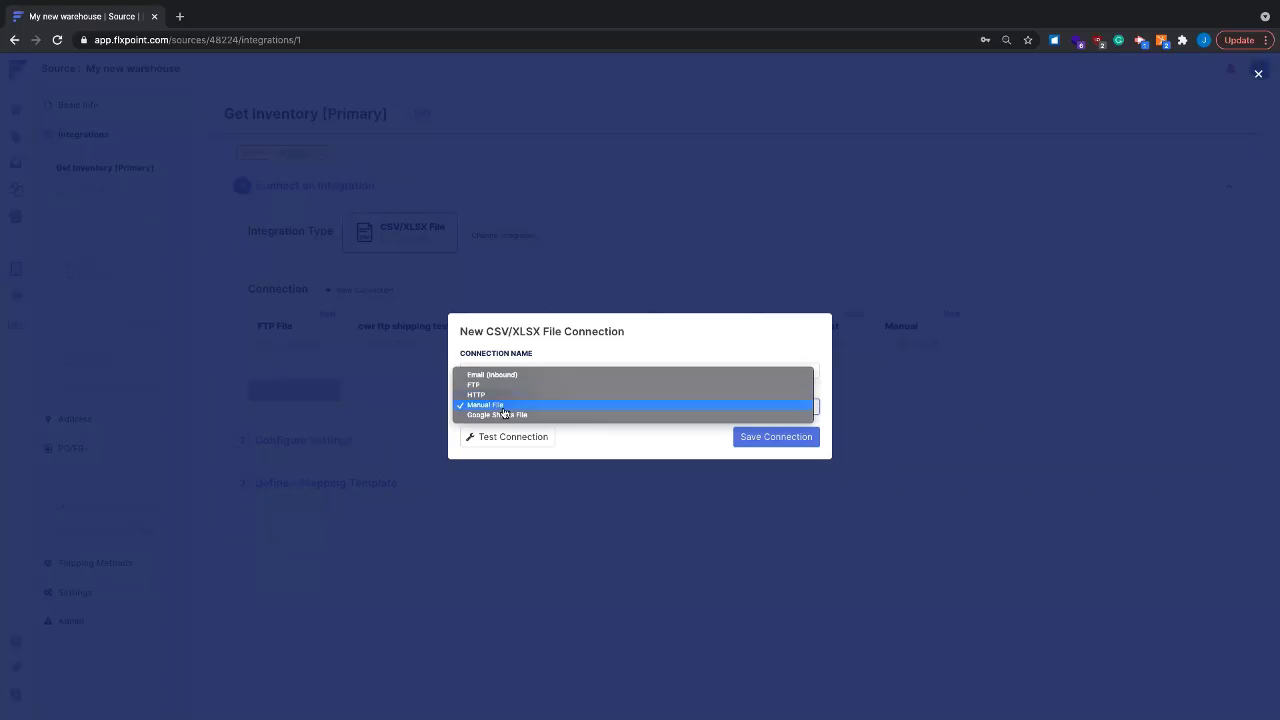
{"action": "left_click", "coordinate": [505, 415]}
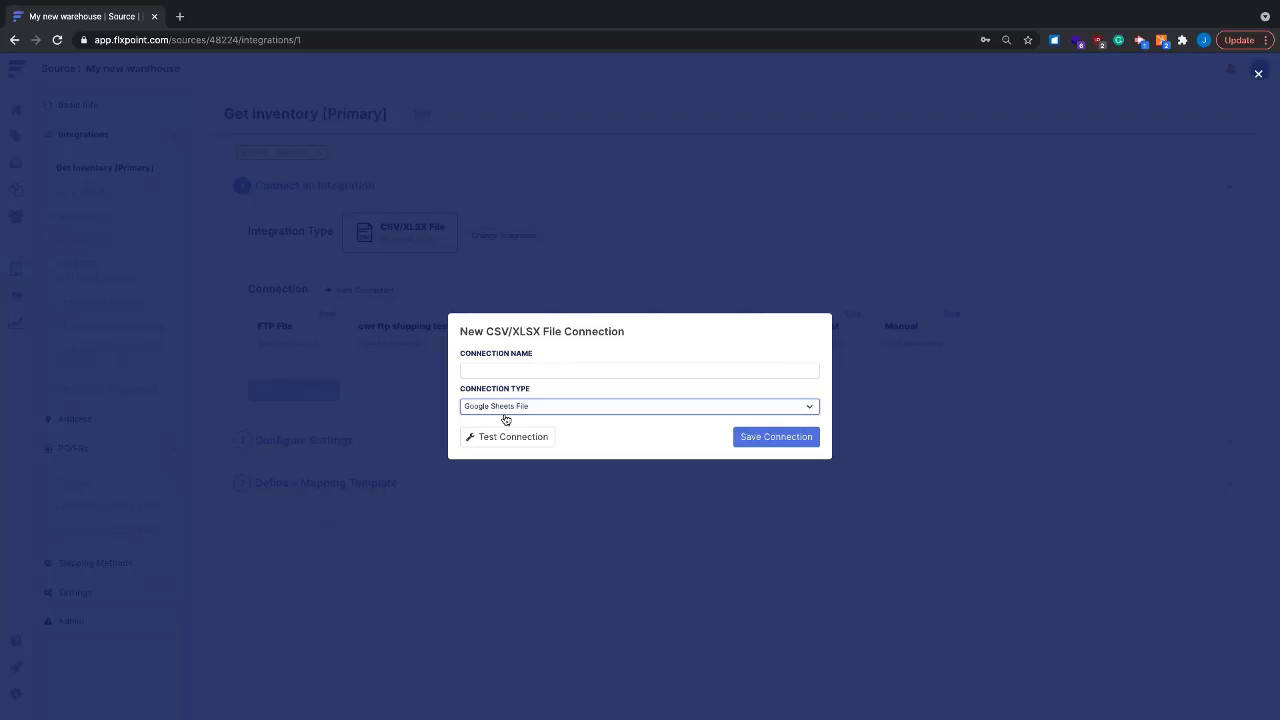
{"action": "left_click", "coordinate": [523, 403]}
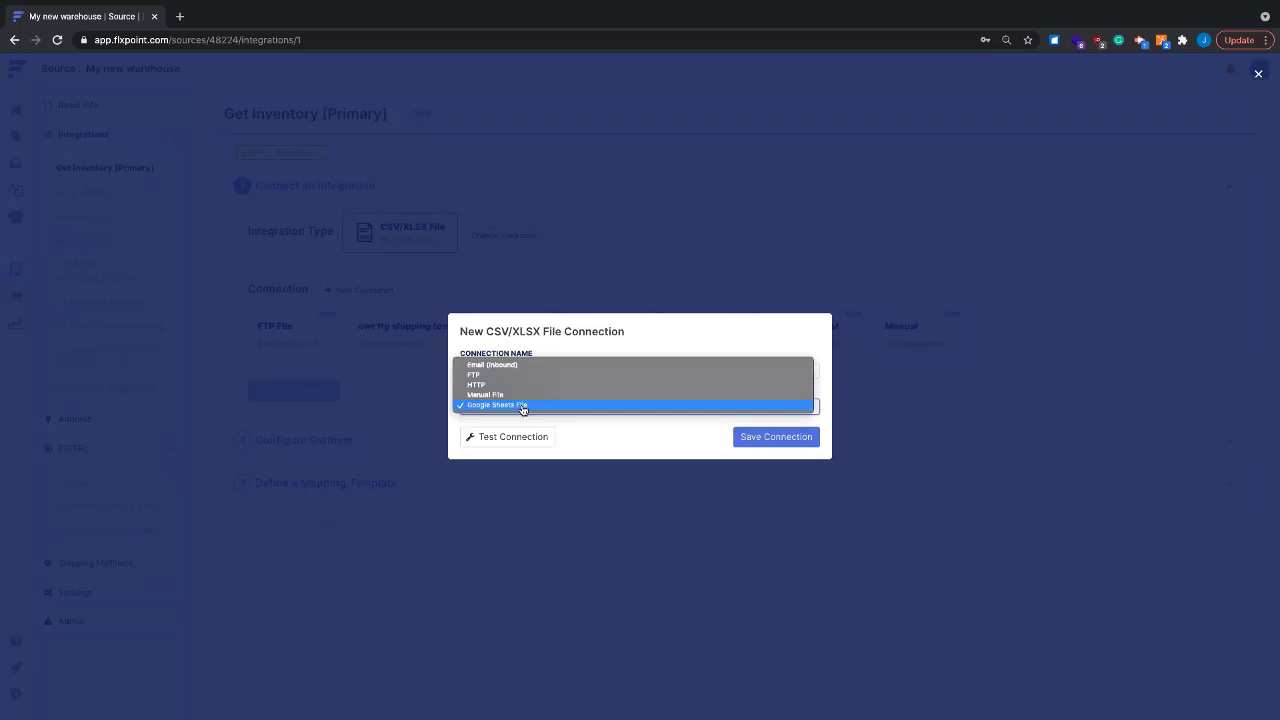
{"action": "left_click", "coordinate": [471, 283]}
{"action": "left_click", "coordinate": [471, 272]}
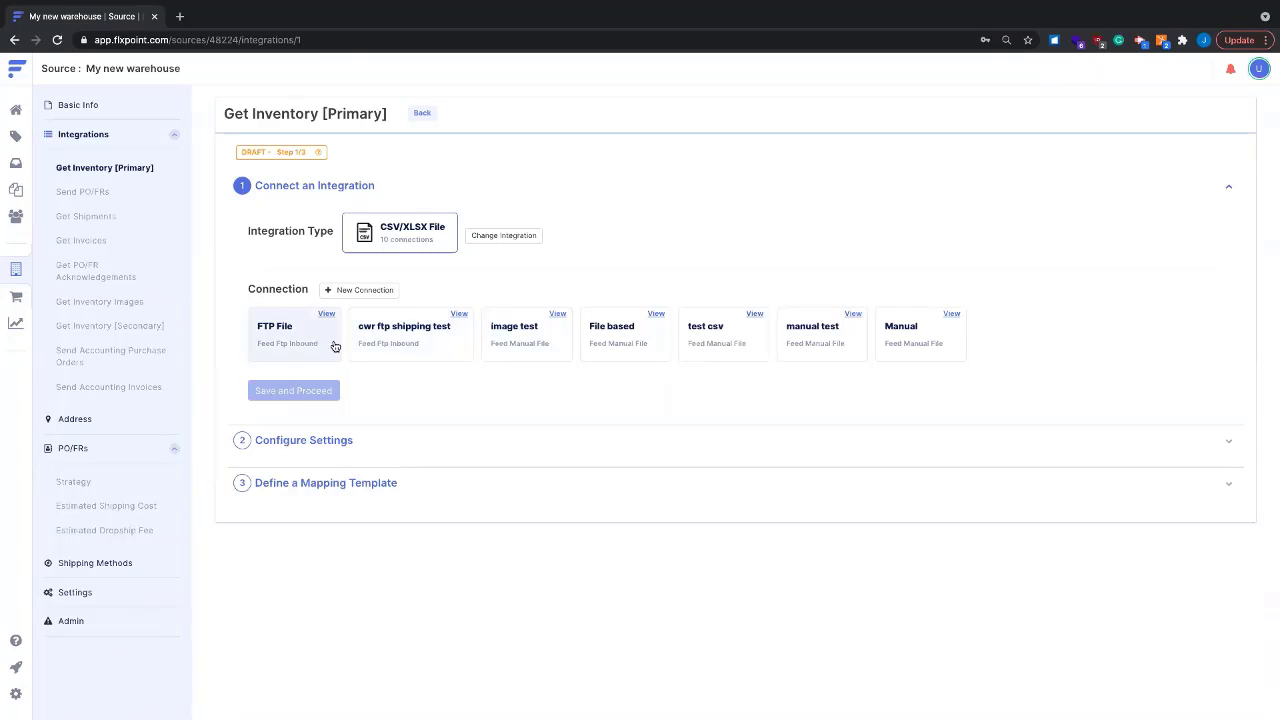
Select the existing FTP File connection for the CSV/XLSX File integration
{"action": "left_click", "coordinate": [282, 334]}
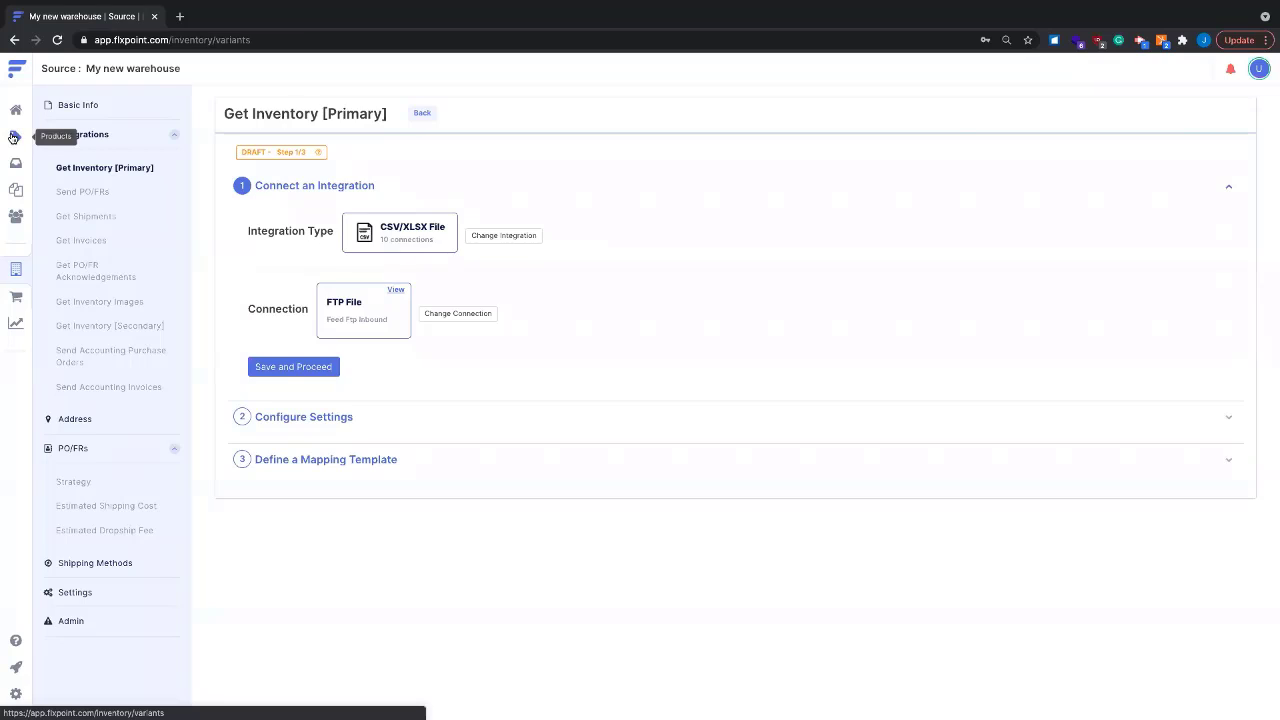
Browse the inventory variants list, select the Standard Horizon row, try a filter, then go to Sources
{"action": "left_click", "coordinate": [12, 134]}
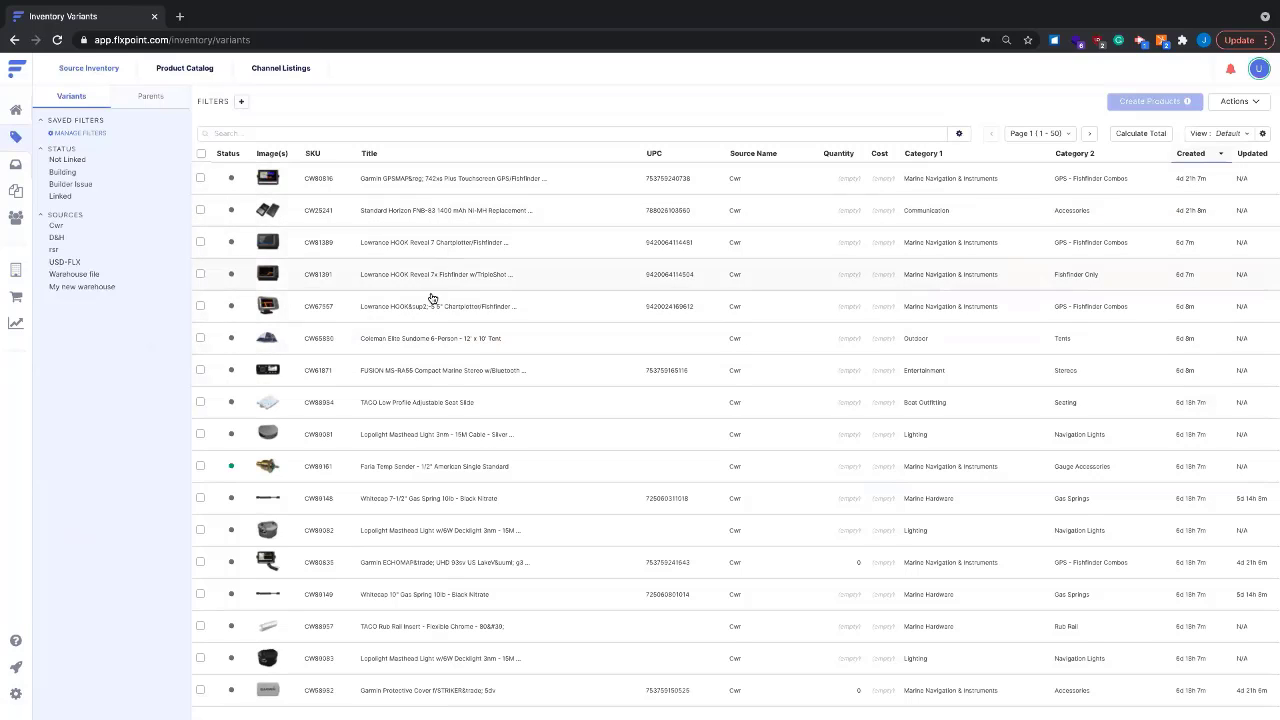
{"action": "left_click", "coordinate": [201, 211]}
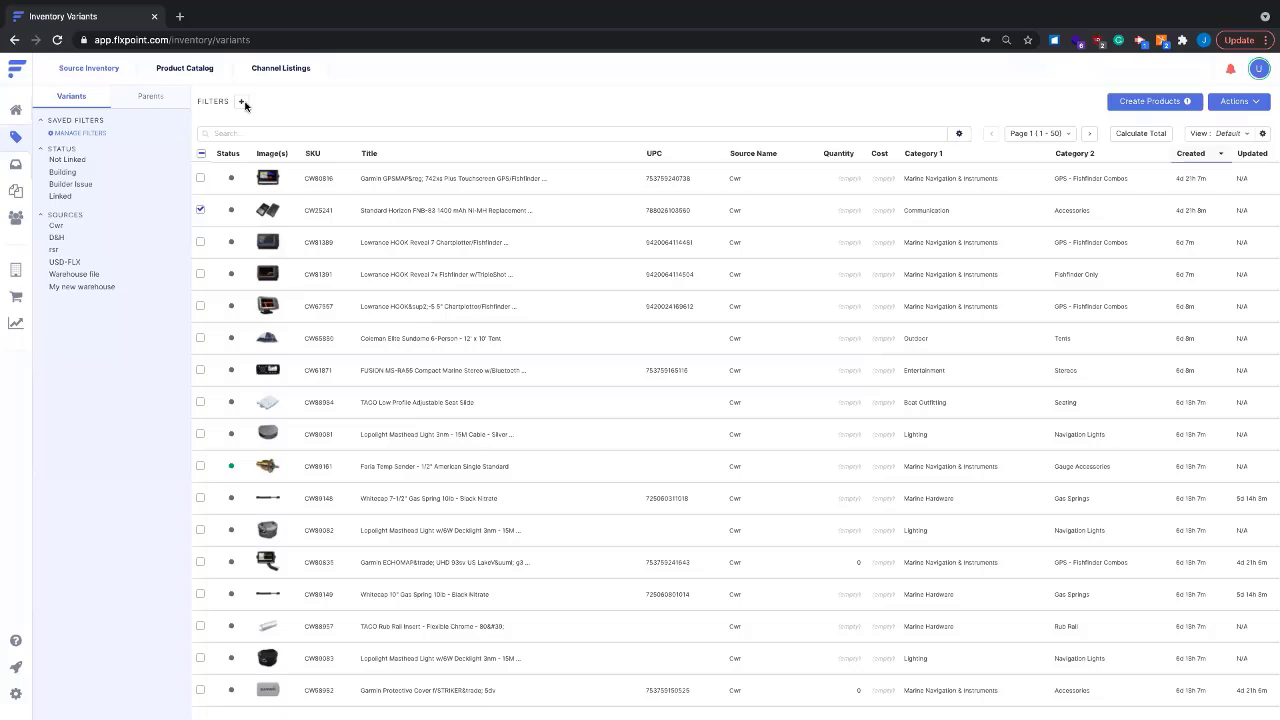
{"action": "left_click", "coordinate": [242, 102]}
{"action": "left_click", "coordinate": [14, 278]}
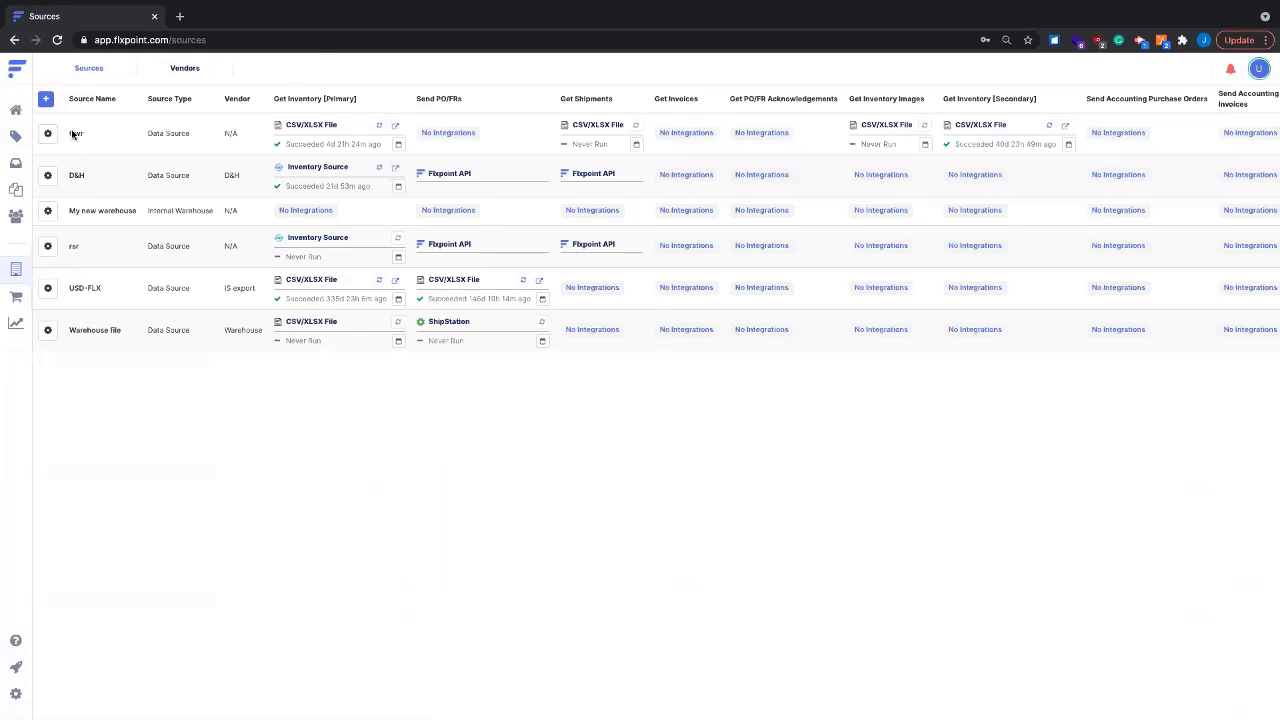
Reopen My new warehouse's Get Inventory [Primary] setup and pair CSV/XLSX File with the FTP File connection
{"action": "left_click", "coordinate": [47, 210]}
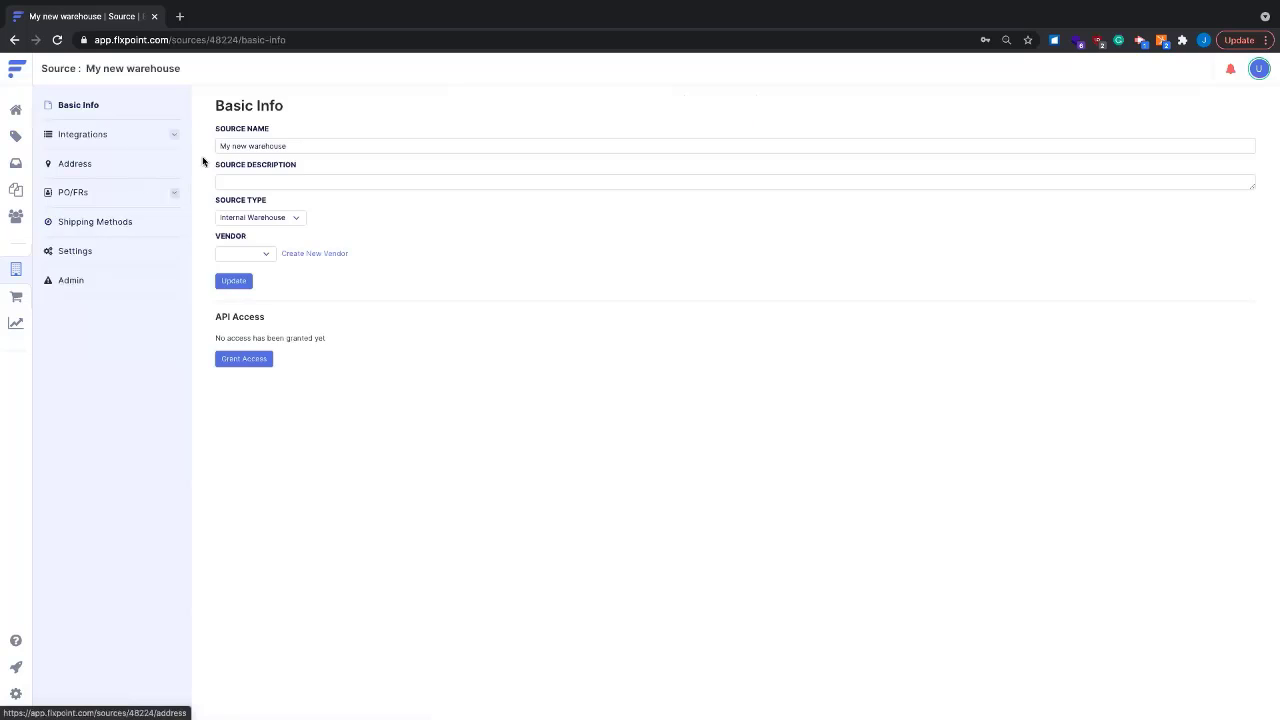
{"action": "left_click", "coordinate": [97, 135]}
{"action": "left_click", "coordinate": [245, 158]}
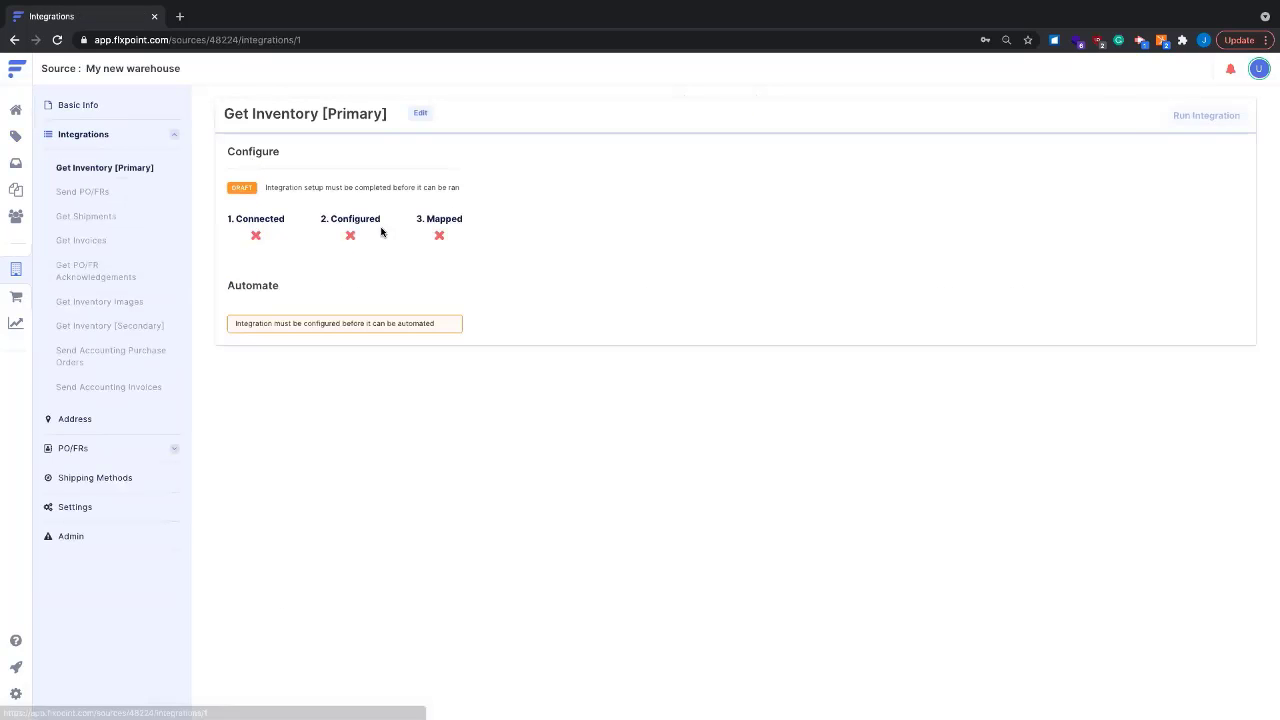
{"action": "left_click", "coordinate": [420, 113]}
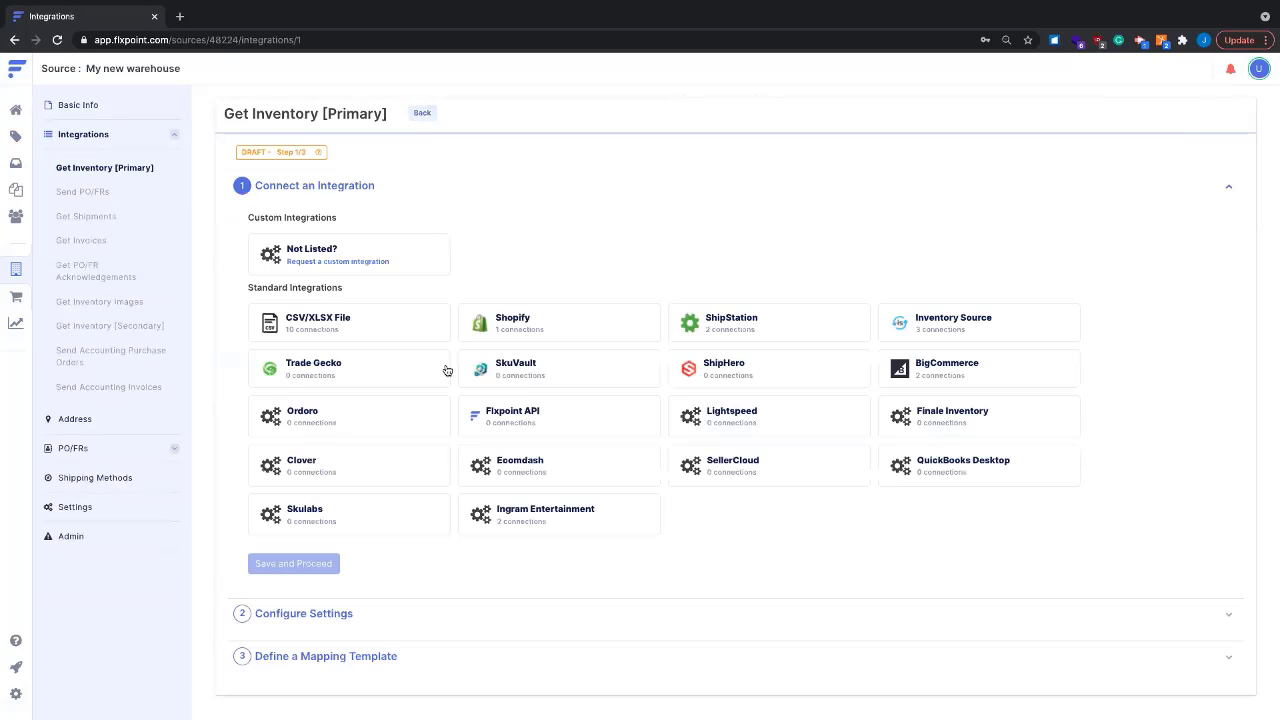
{"action": "left_click", "coordinate": [380, 315]}
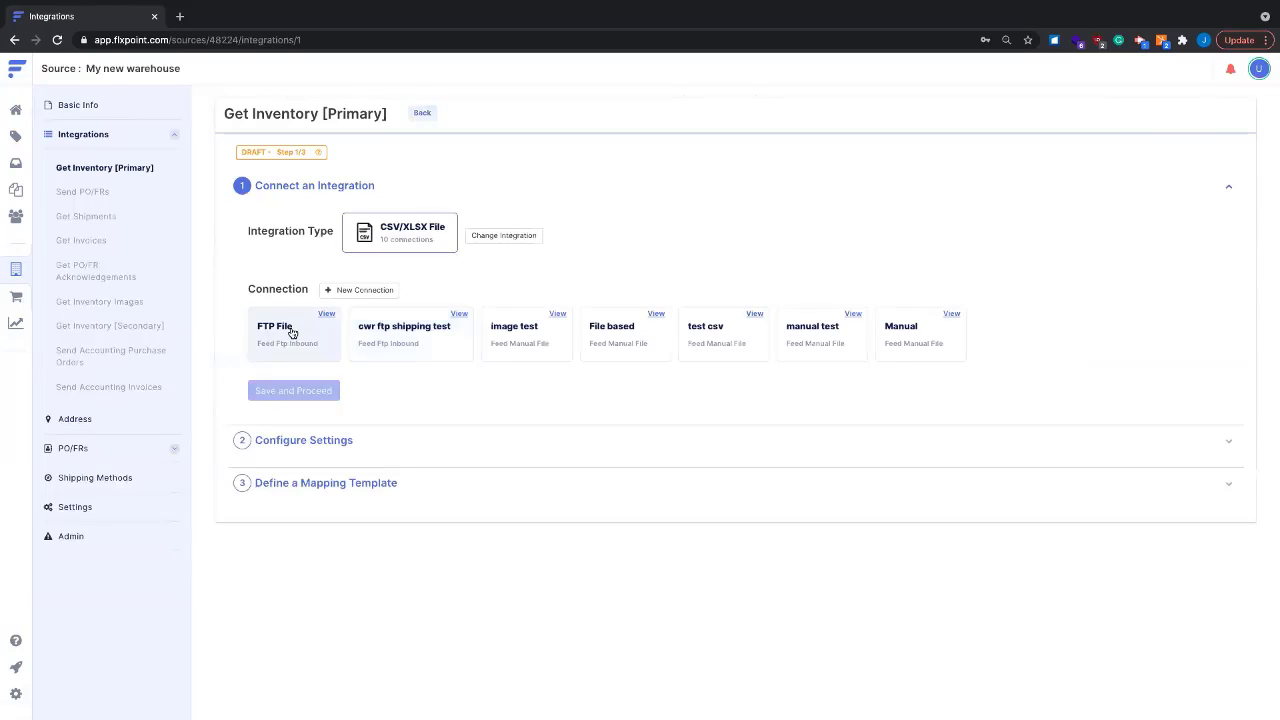
{"action": "left_click", "coordinate": [293, 333]}
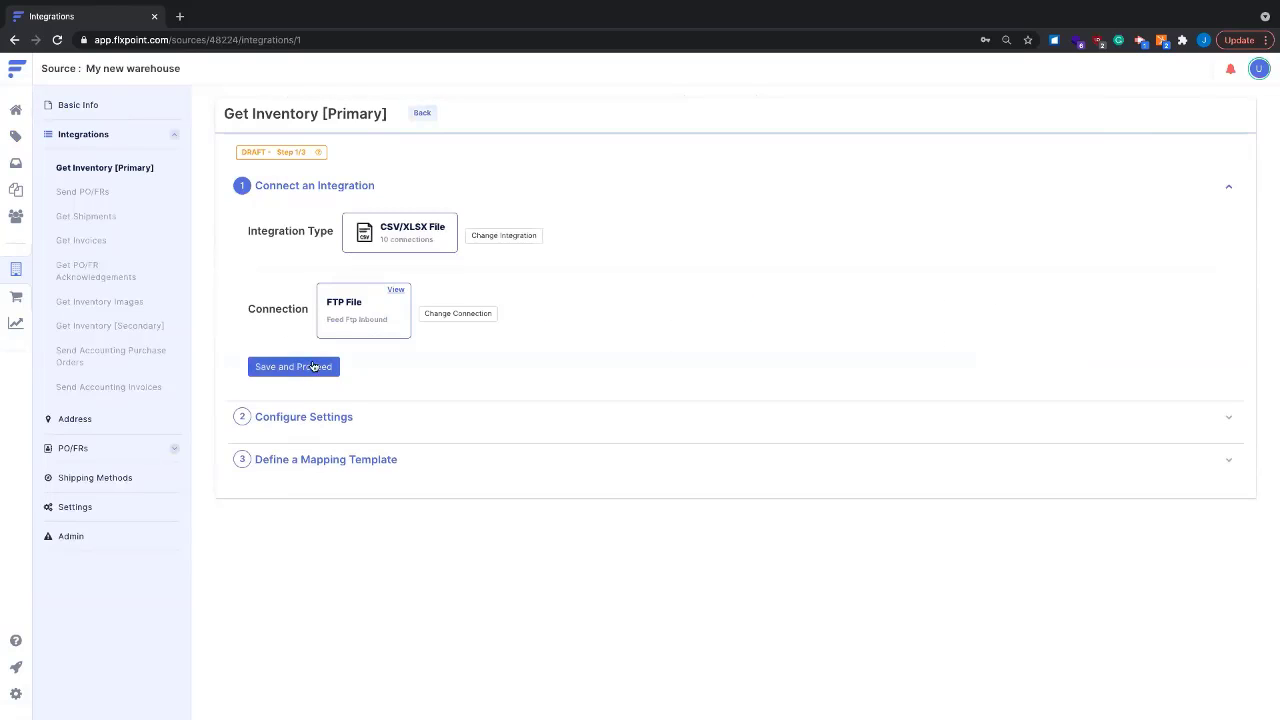
Save the connection step and proceed to step 2/3, Configure Settings
{"action": "left_click", "coordinate": [291, 368]}
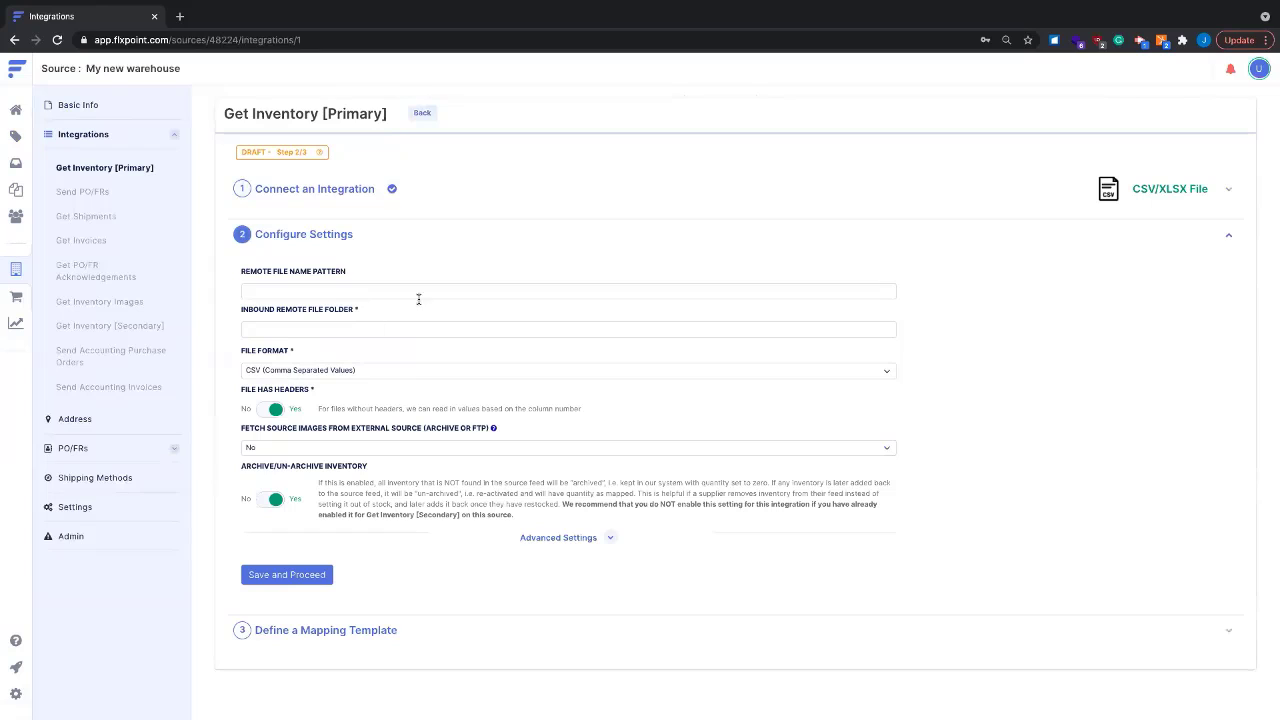
{"action": "left_click_drag", "start_coordinate": [263, 238], "coordinate": [332, 237]}
{"action": "left_click", "coordinate": [382, 269]}
{"action": "left_click", "coordinate": [329, 290]}
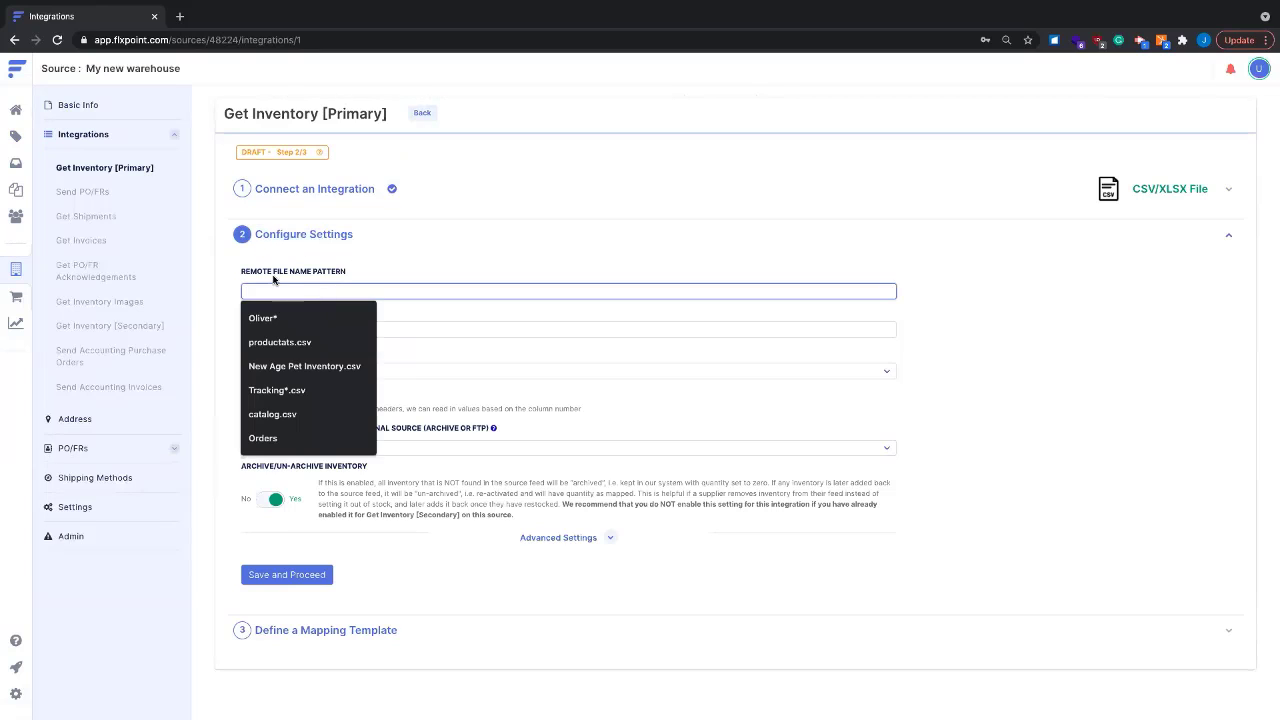
{"action": "left_click", "coordinate": [254, 279]}
{"action": "left_click_drag", "start_coordinate": [252, 279], "coordinate": [341, 272]}
{"action": "left_click", "coordinate": [312, 290]}
{"action": "left_click", "coordinate": [386, 267]}
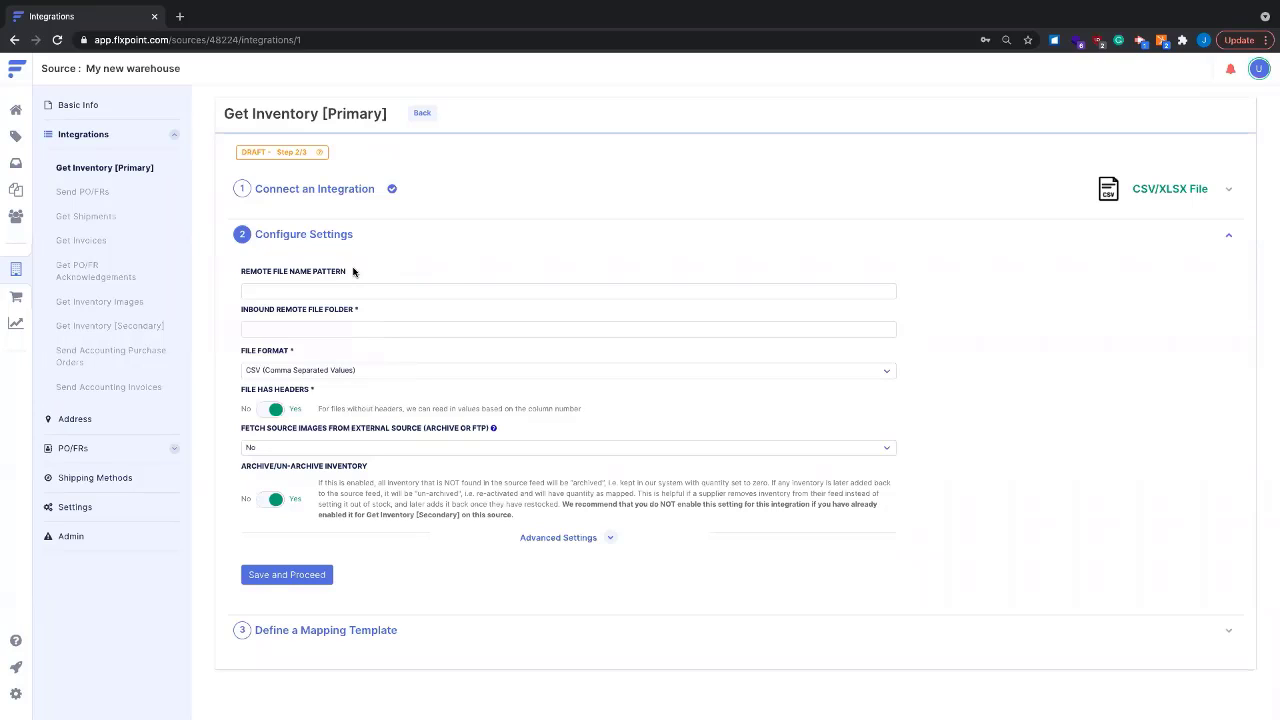
{"action": "left_click", "coordinate": [300, 290]}
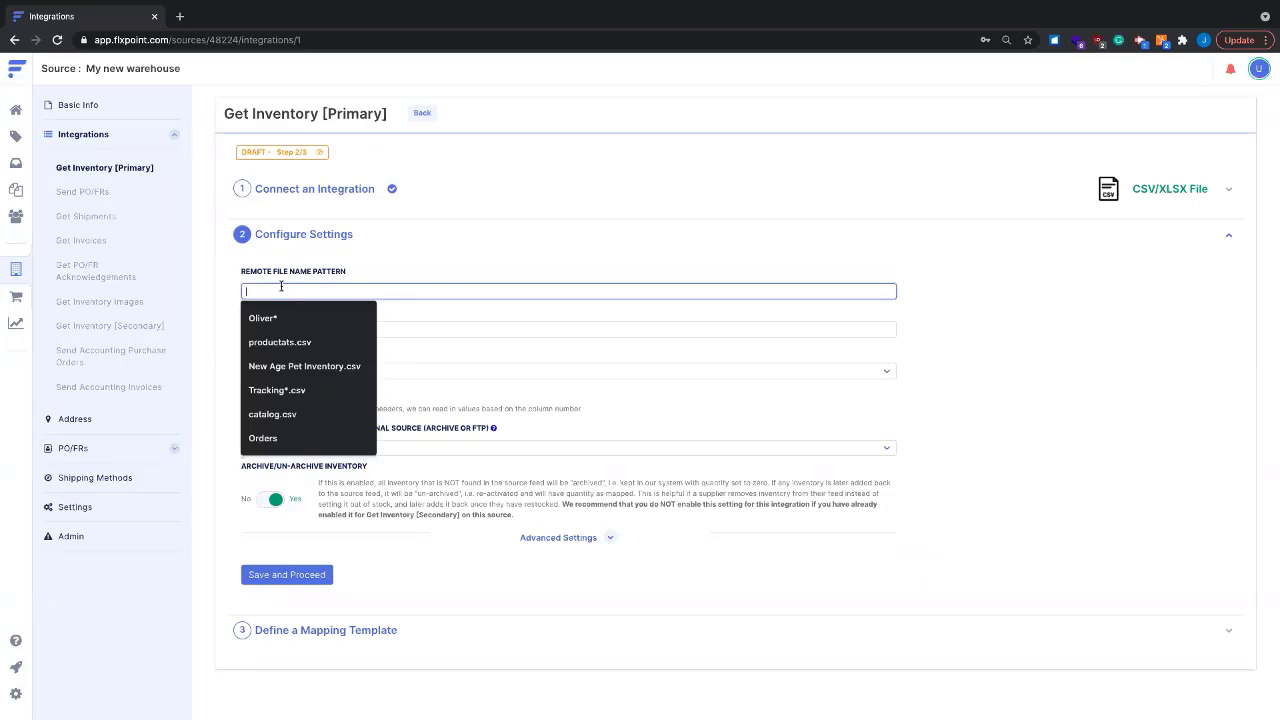
Enter the remote file name pattern, replacing its date with an asterisk to give Products*.csv
{"action": "type", "text": "Produc"}
{"action": "type", "text": "ts.c"}
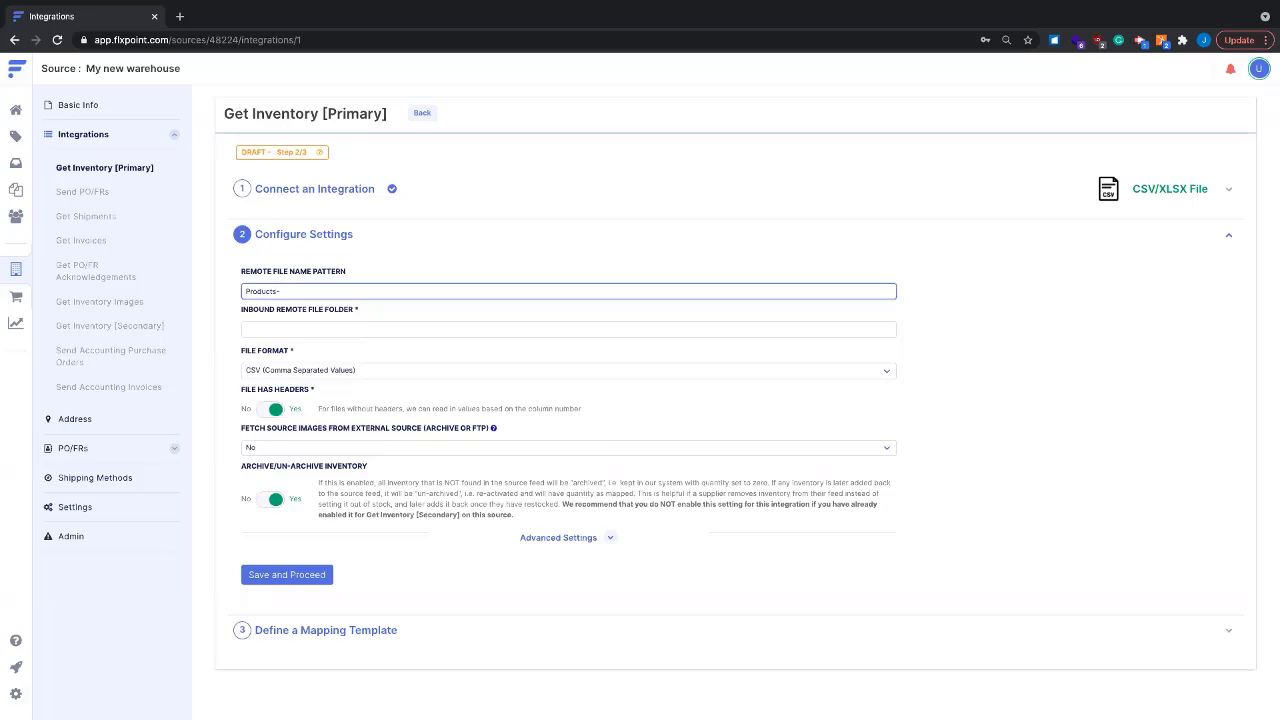
{"action": "type", "text": "B-18-"}
{"action": "type", "text": "19.com"}
{"action": "type", "text": "sv"}
{"action": "left_click_drag", "start_coordinate": [306, 292], "coordinate": [276, 290]}
{"action": "left_click", "coordinate": [305, 291]}
{"action": "key", "text": "BackSpace"}
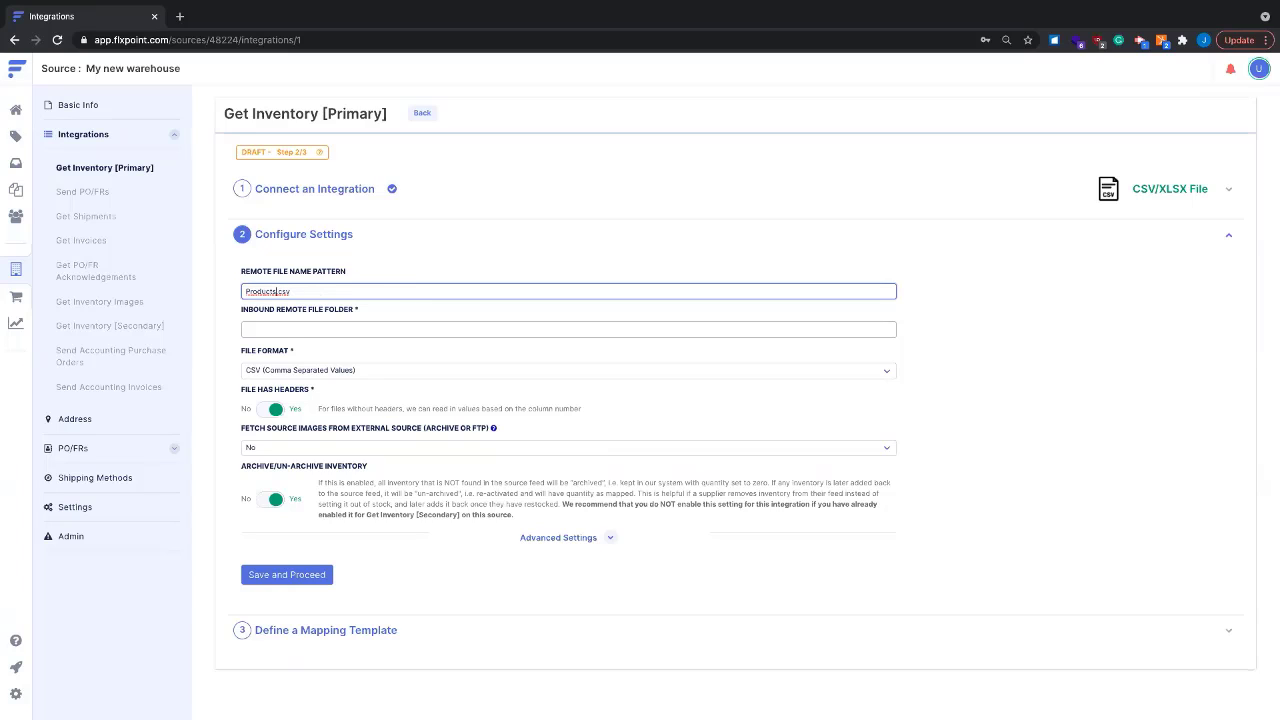
{"action": "type", "text": "*"}
Show the inbound remote folder suggestions and dismiss them without choosing one
{"action": "left_click", "coordinate": [335, 331]}
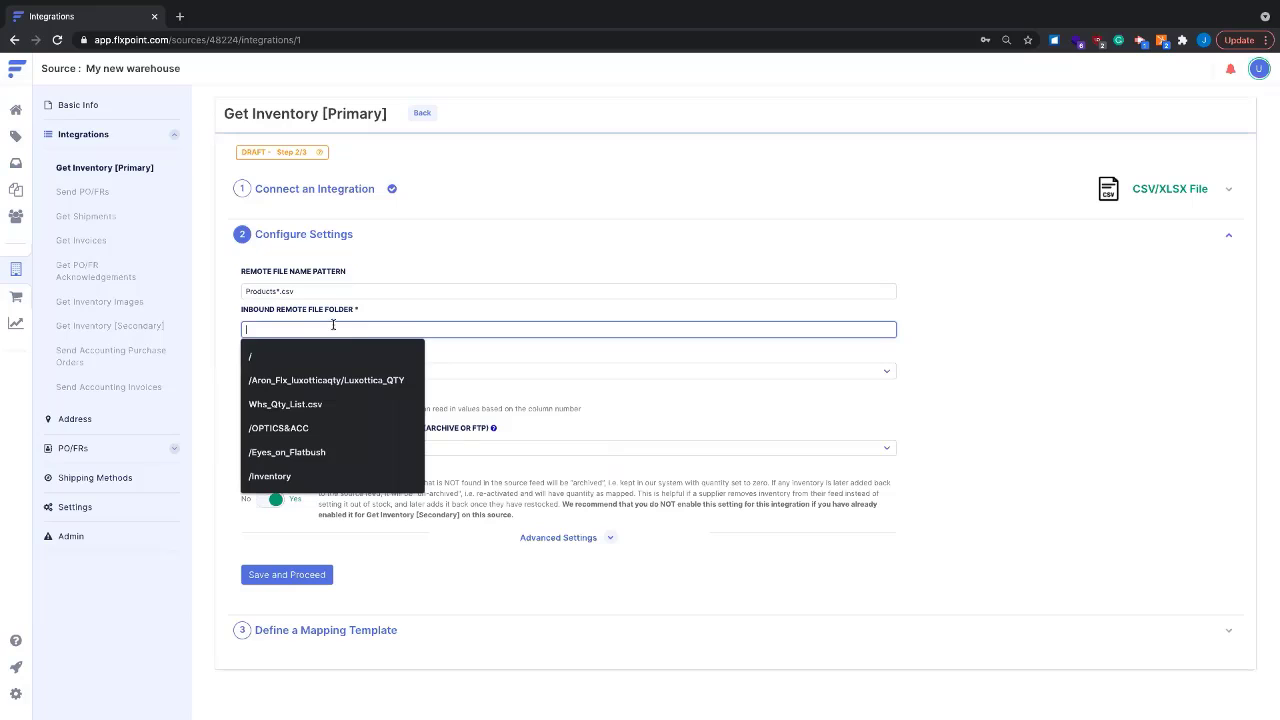
{"action": "key", "text": "Down"}
{"action": "key", "text": "Up"}
{"action": "left_click", "coordinate": [214, 327]}
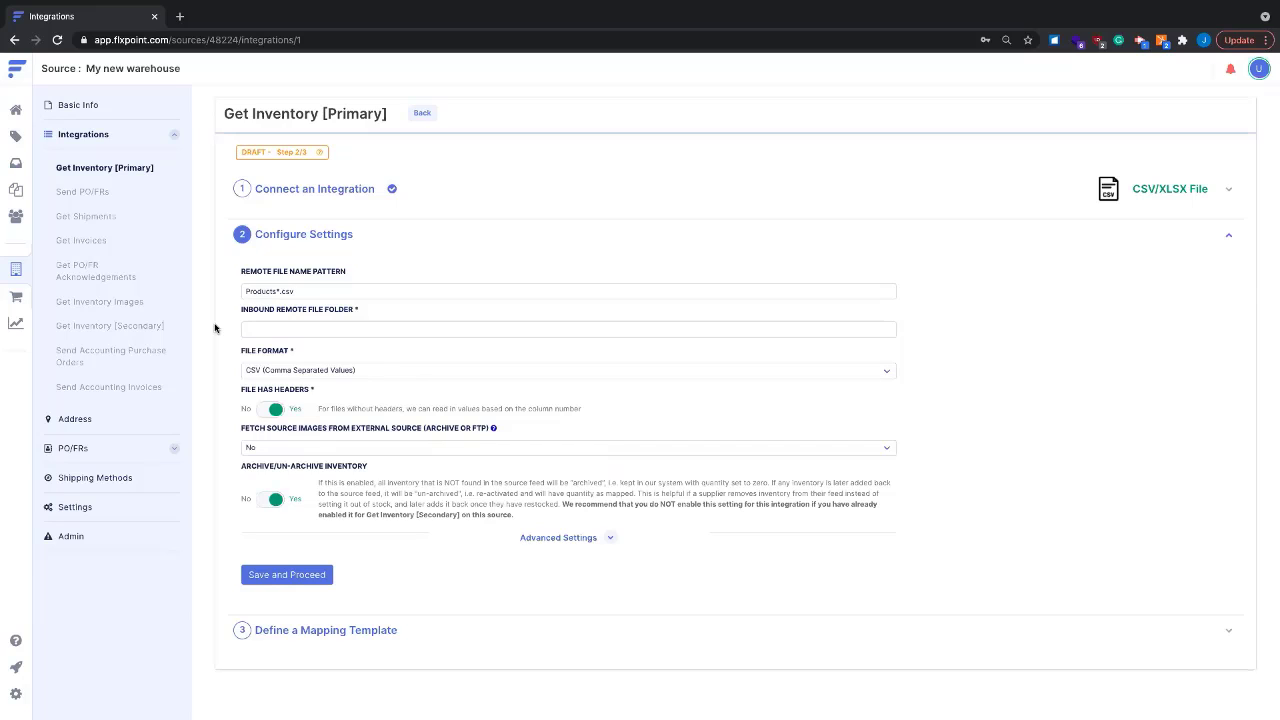
Set the inbound remote file folder to inventory/products, clearing the earlier misspelled /products/inventory path
{"action": "left_click", "coordinate": [262, 327]}
{"action": "type", "text": "/"}
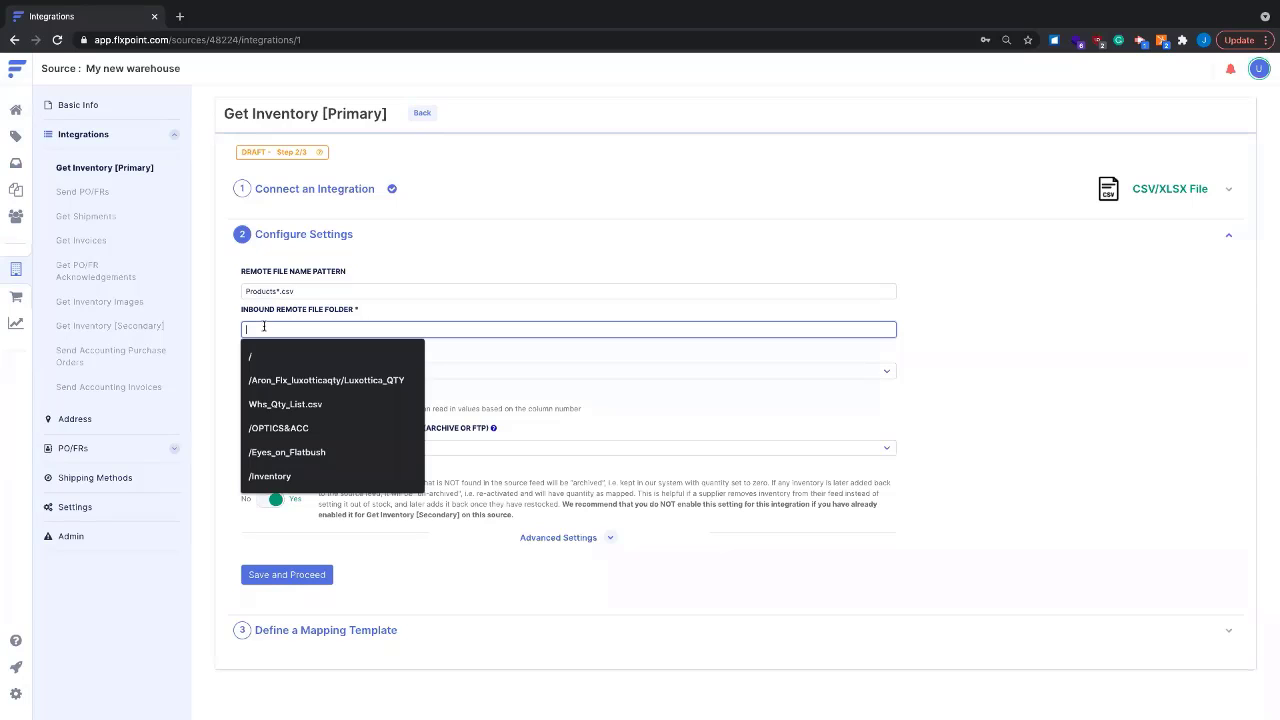
{"action": "type", "text": "p"}
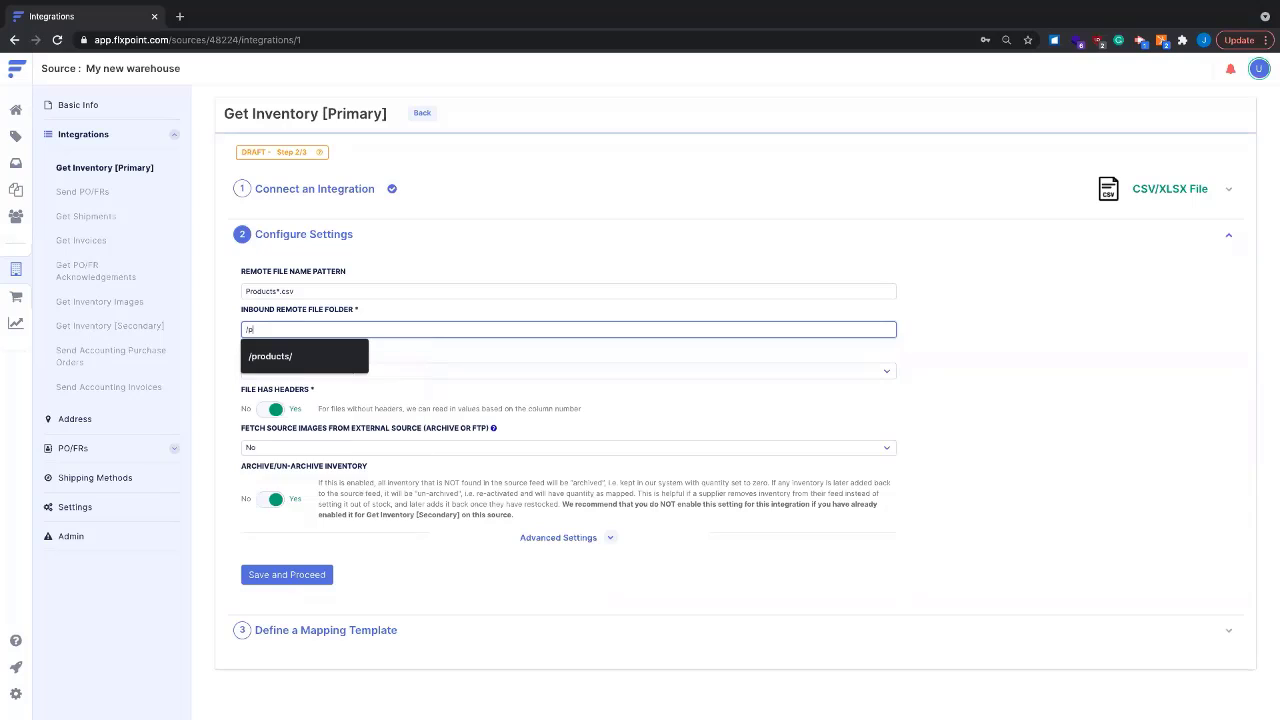
{"action": "type", "text": "roducts/ionventory"}
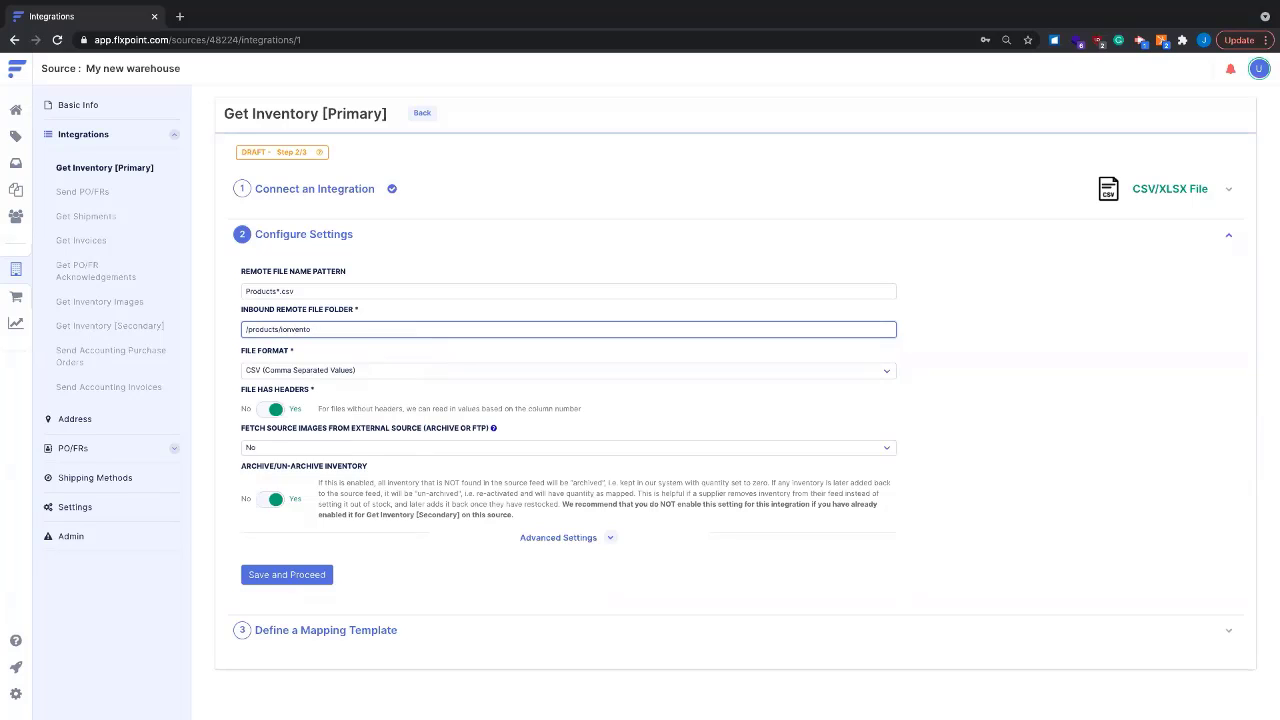
{"action": "key", "text": "BackSpace"}
{"action": "key", "text": "BackSpace"}
{"action": "key", "text": "BackSpace"}
{"action": "key", "text": "BackSpace"}
{"action": "key", "text": "BackSpace"}
{"action": "key", "text": "BackSpace"}
{"action": "type", "text": "nventory"}
{"action": "left_click_drag", "start_coordinate": [320, 331], "coordinate": [219, 331]}
{"action": "key", "text": "BackSpace"}
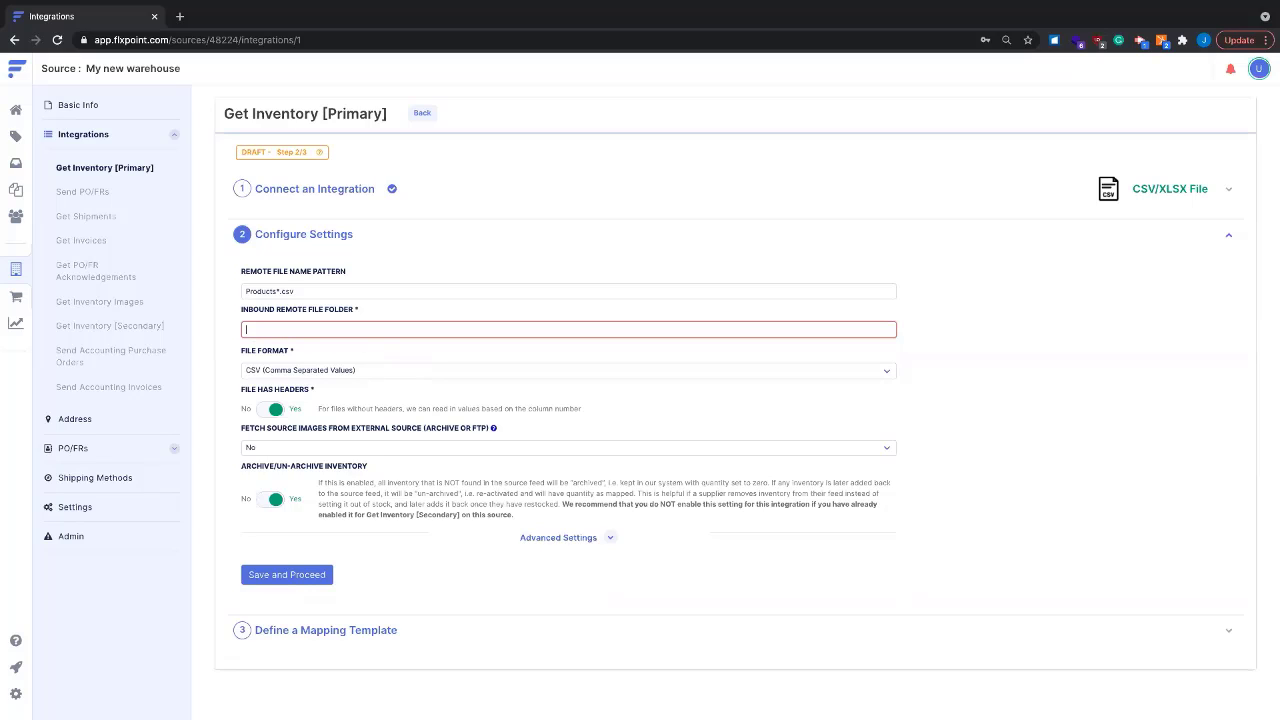
{"action": "left_click", "coordinate": [290, 331]}
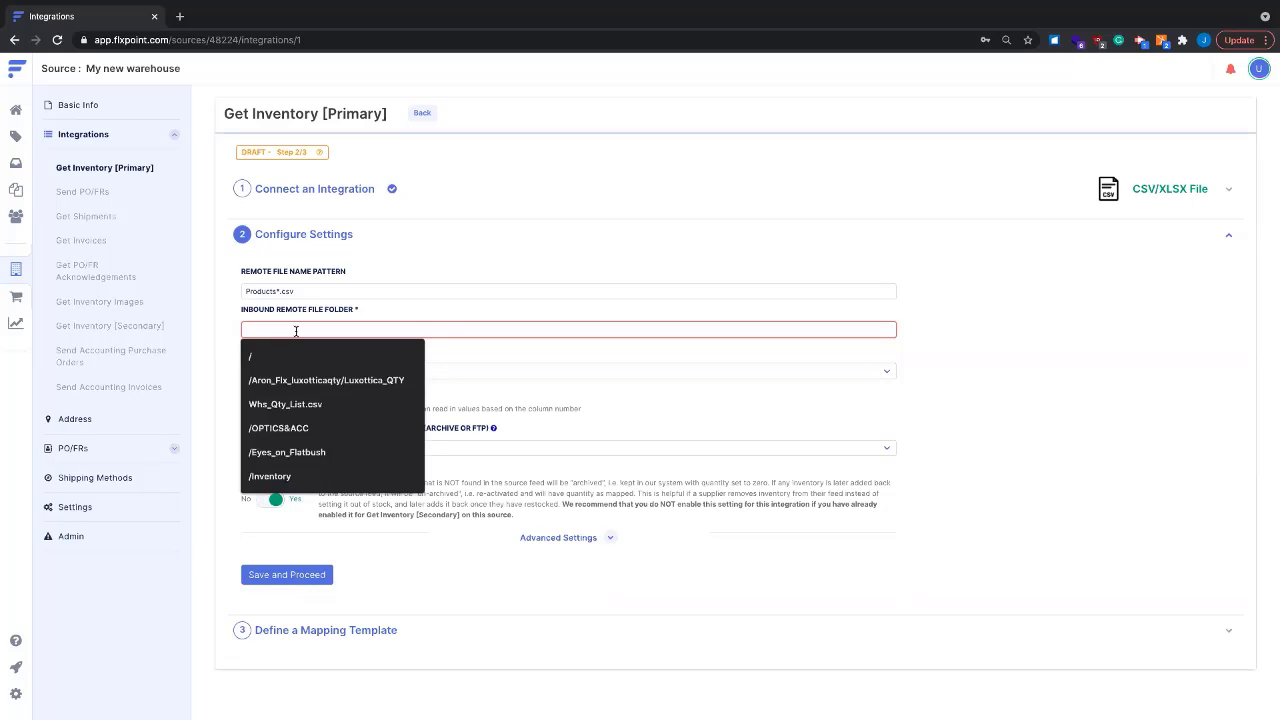
{"action": "type", "text": "inventory."}
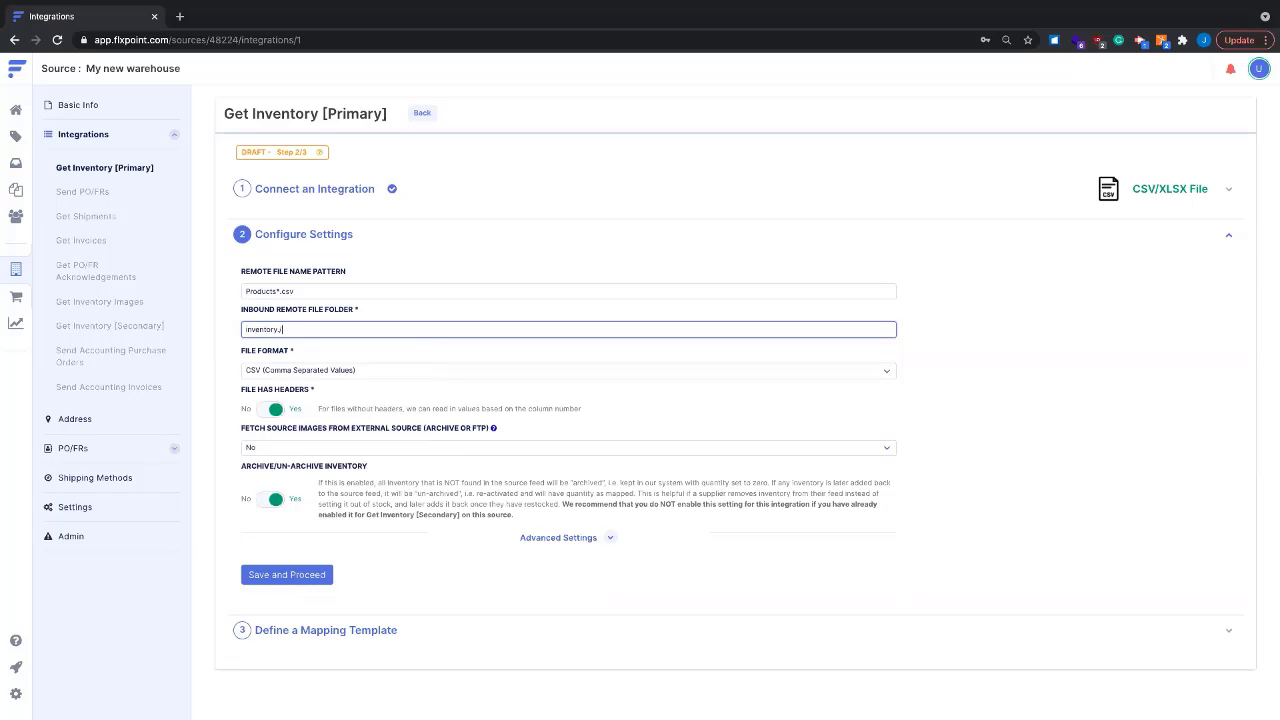
{"action": "type", "text": "products"}
{"action": "left_click", "coordinate": [349, 350]}
{"action": "left_click", "coordinate": [346, 369]}
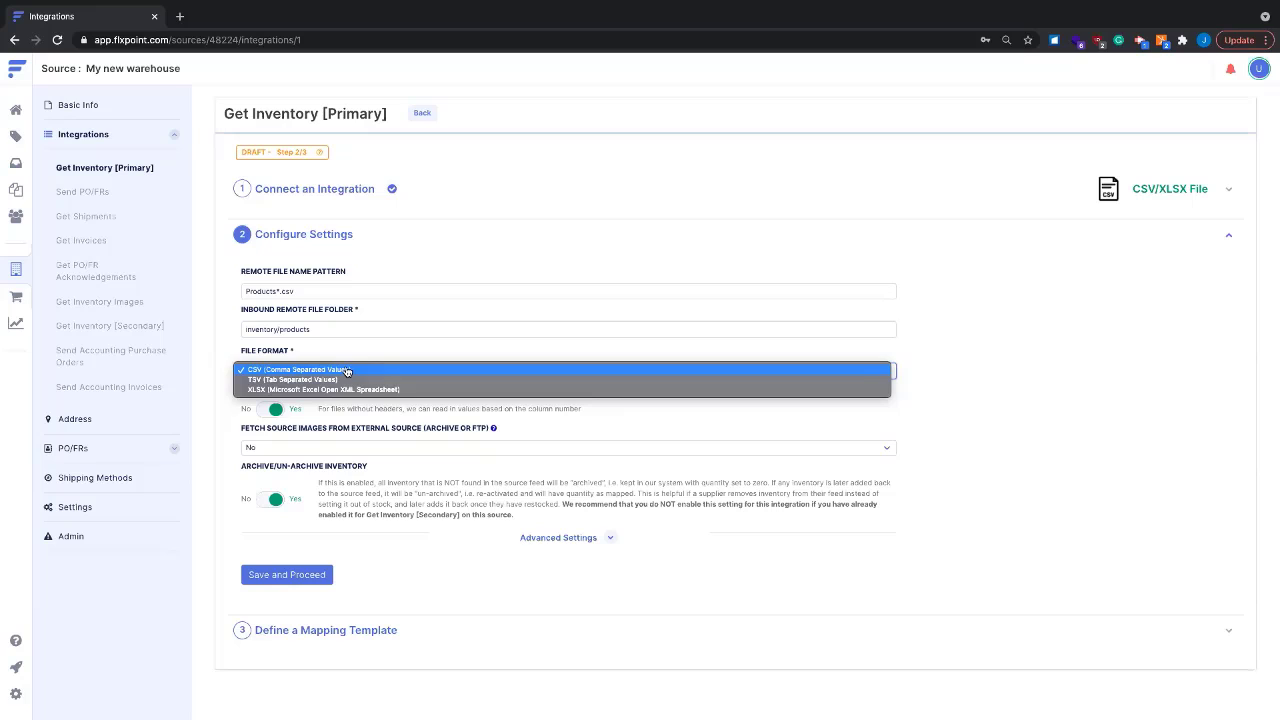
{"action": "left_click", "coordinate": [347, 370]}
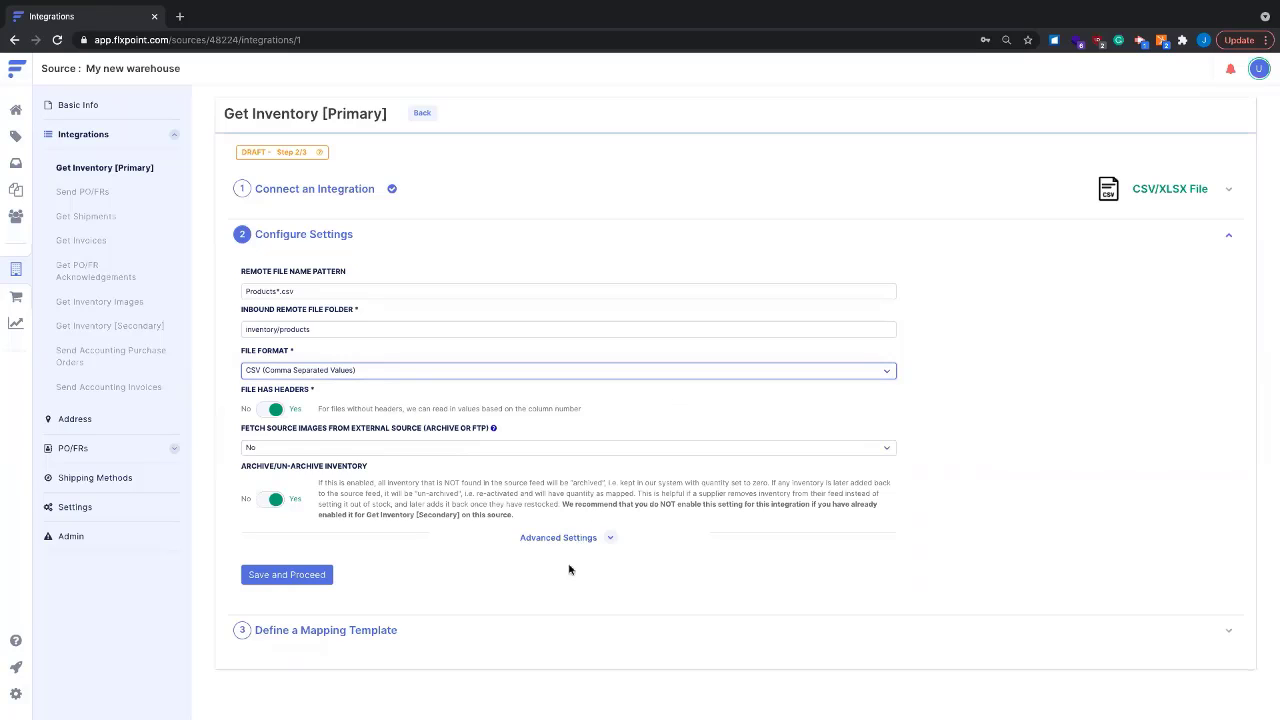
{"action": "left_click", "coordinate": [275, 410]}
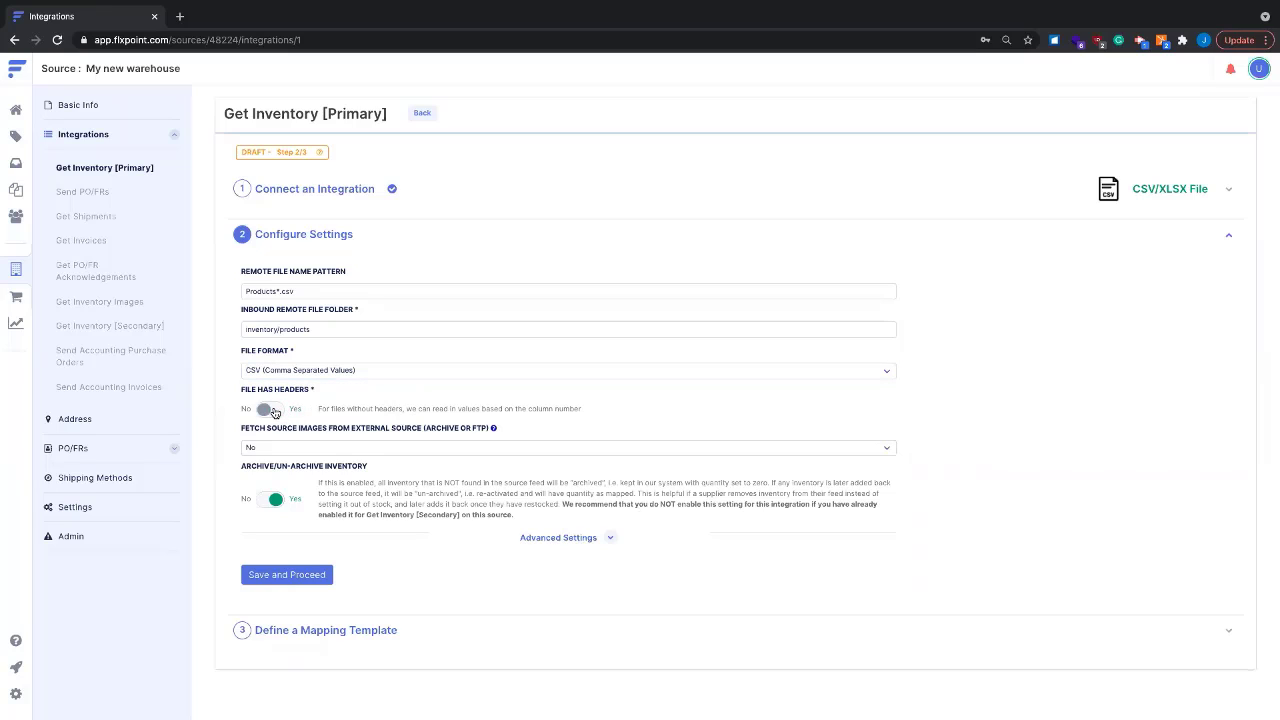
{"action": "left_click", "coordinate": [275, 410]}
{"action": "left_click", "coordinate": [272, 409]}
{"action": "left_click", "coordinate": [273, 410]}
{"action": "left_click", "coordinate": [268, 410]}
{"action": "left_click", "coordinate": [268, 410]}
{"action": "left_click", "coordinate": [268, 410]}
{"action": "left_click", "coordinate": [269, 410]}
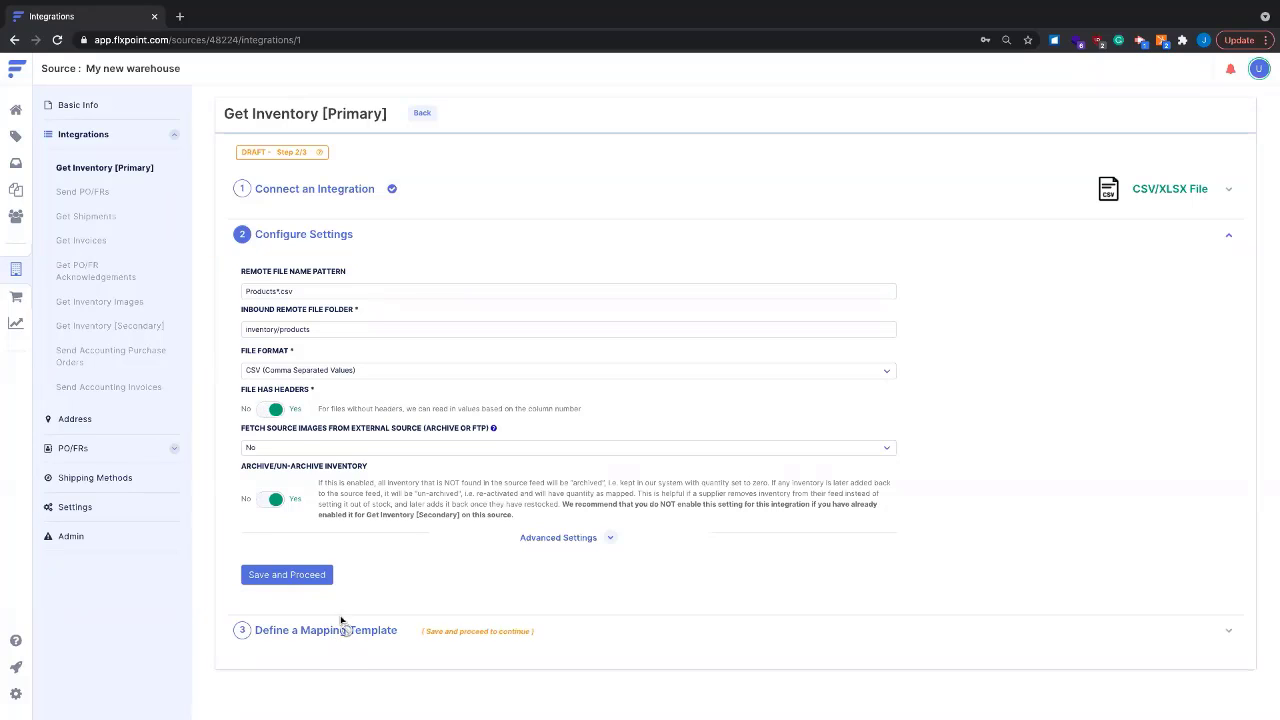
{"action": "left_click", "coordinate": [277, 411]}
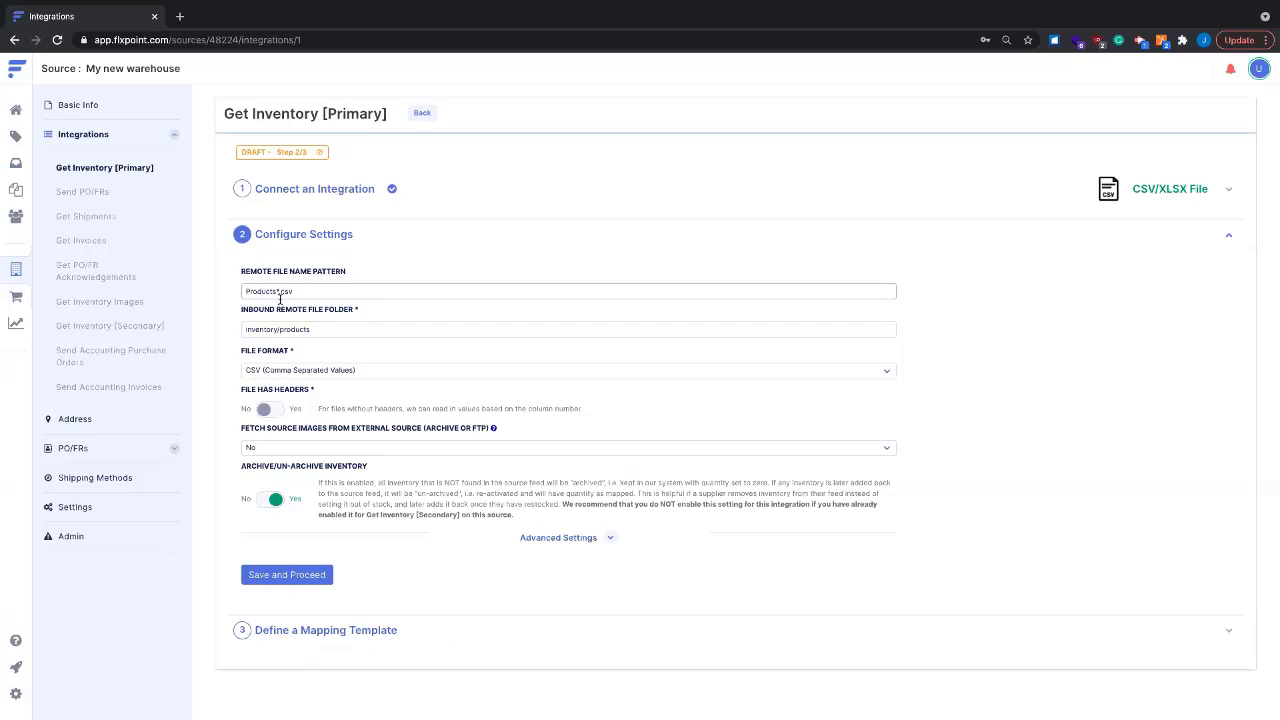
{"action": "left_click", "coordinate": [265, 411]}
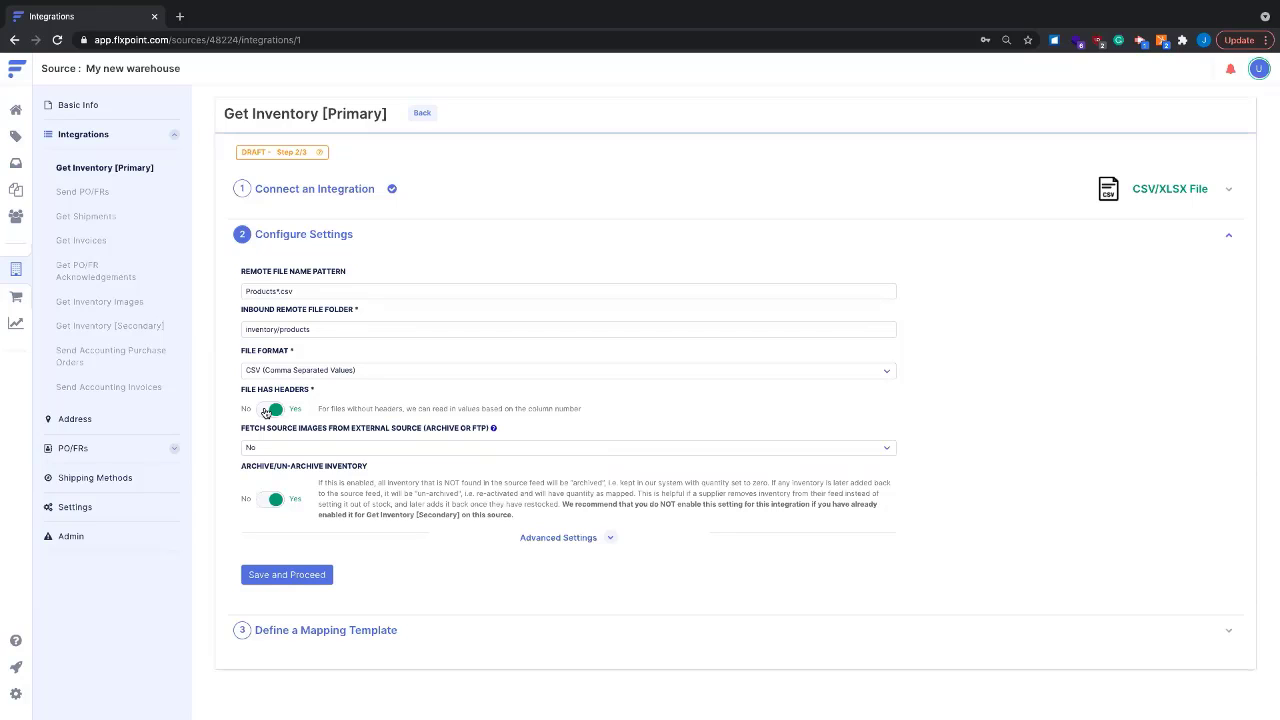
{"action": "left_click", "coordinate": [362, 450]}
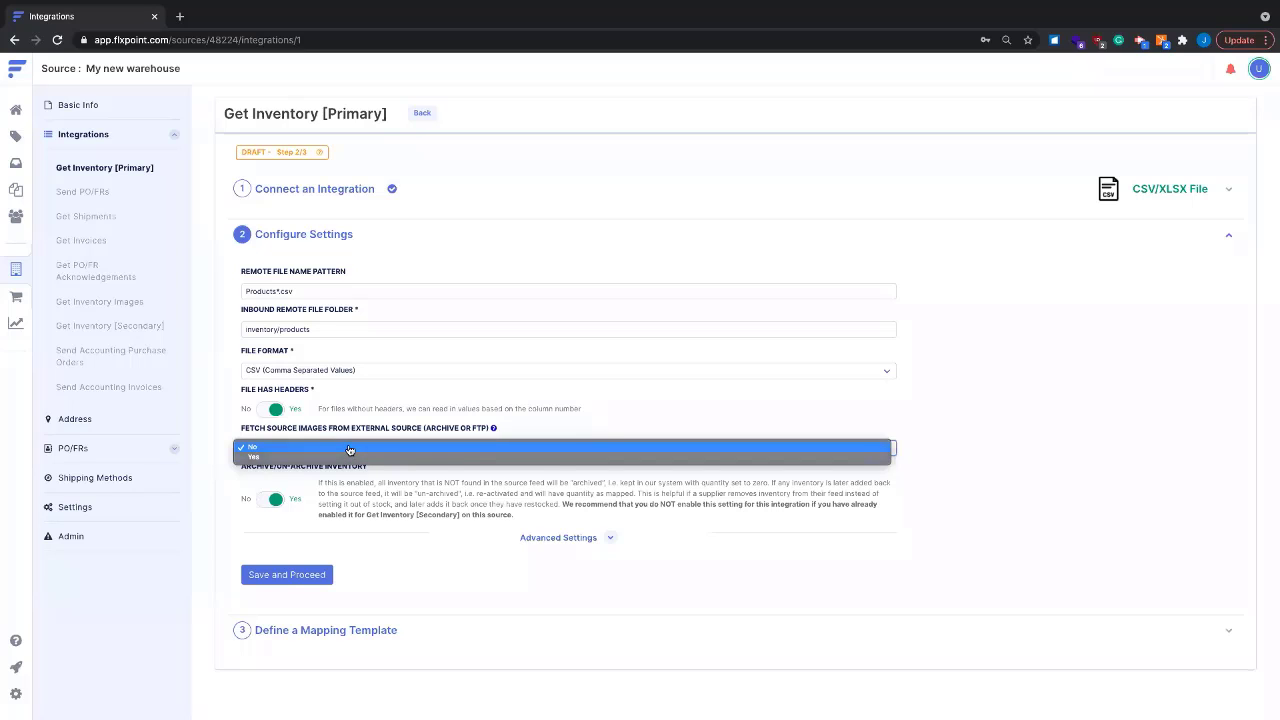
{"action": "left_click", "coordinate": [479, 429]}
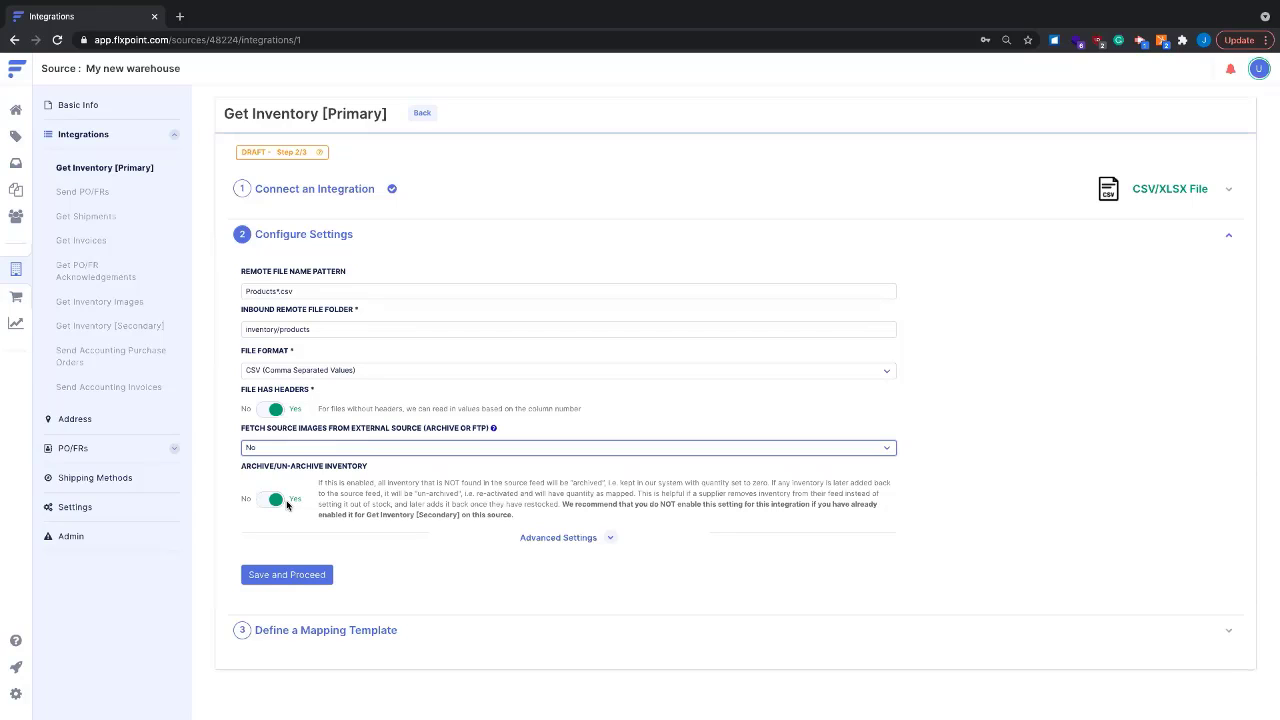
Expand Advanced Settings and review the parsing options, including the Excel Sheet Index help
{"action": "left_click", "coordinate": [560, 538]}
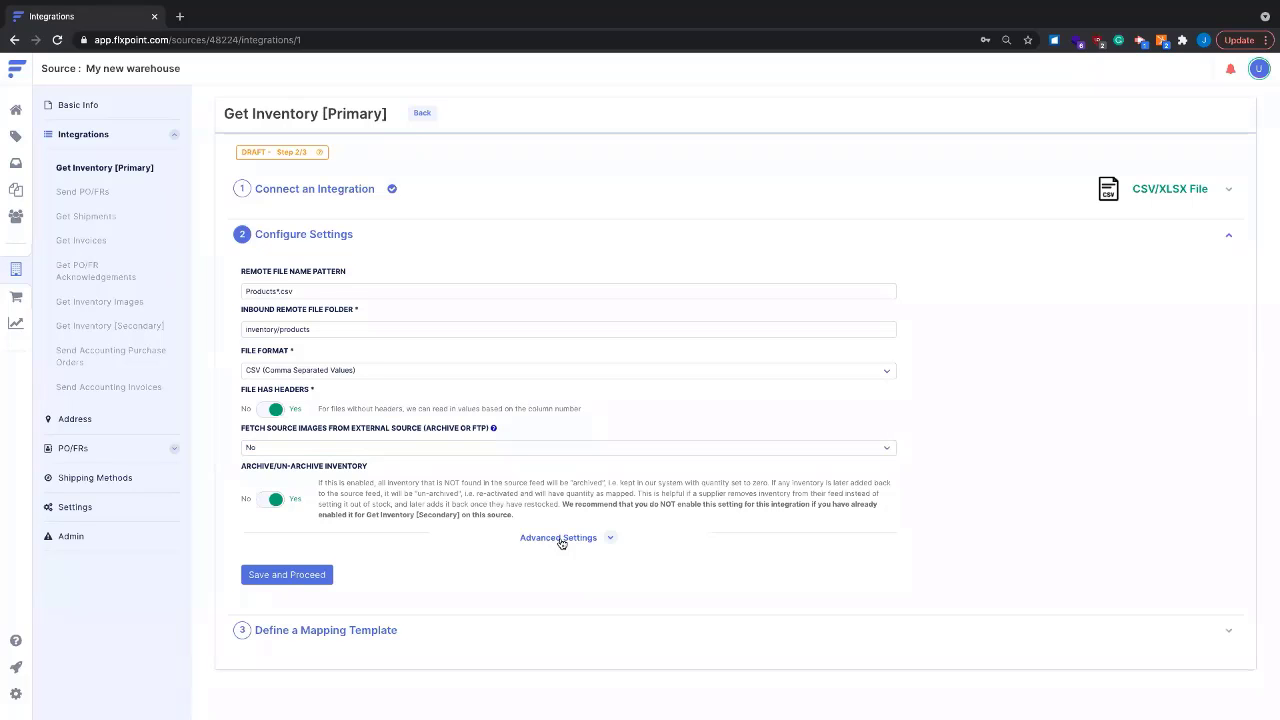
{"action": "scroll", "coordinate": [412, 550], "scroll_direction": "down", "scroll_amount": 2}
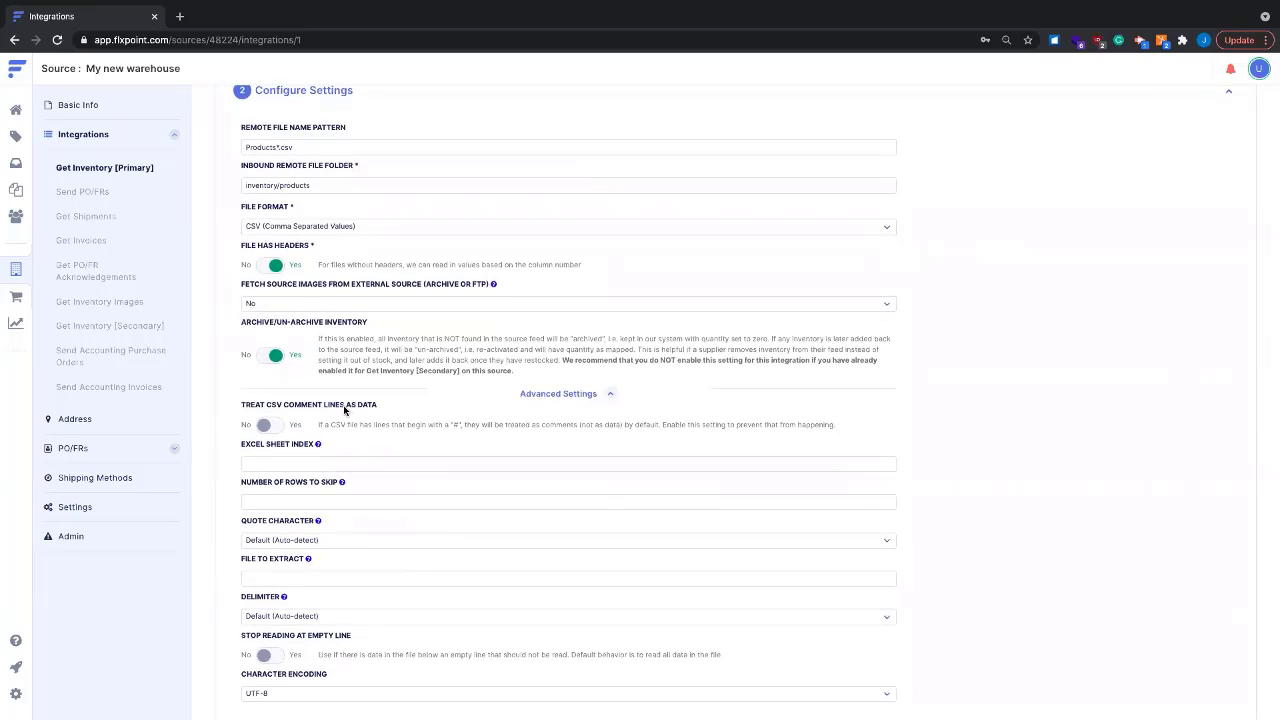
{"action": "scroll", "coordinate": [344, 410], "scroll_direction": "down", "scroll_amount": 1}
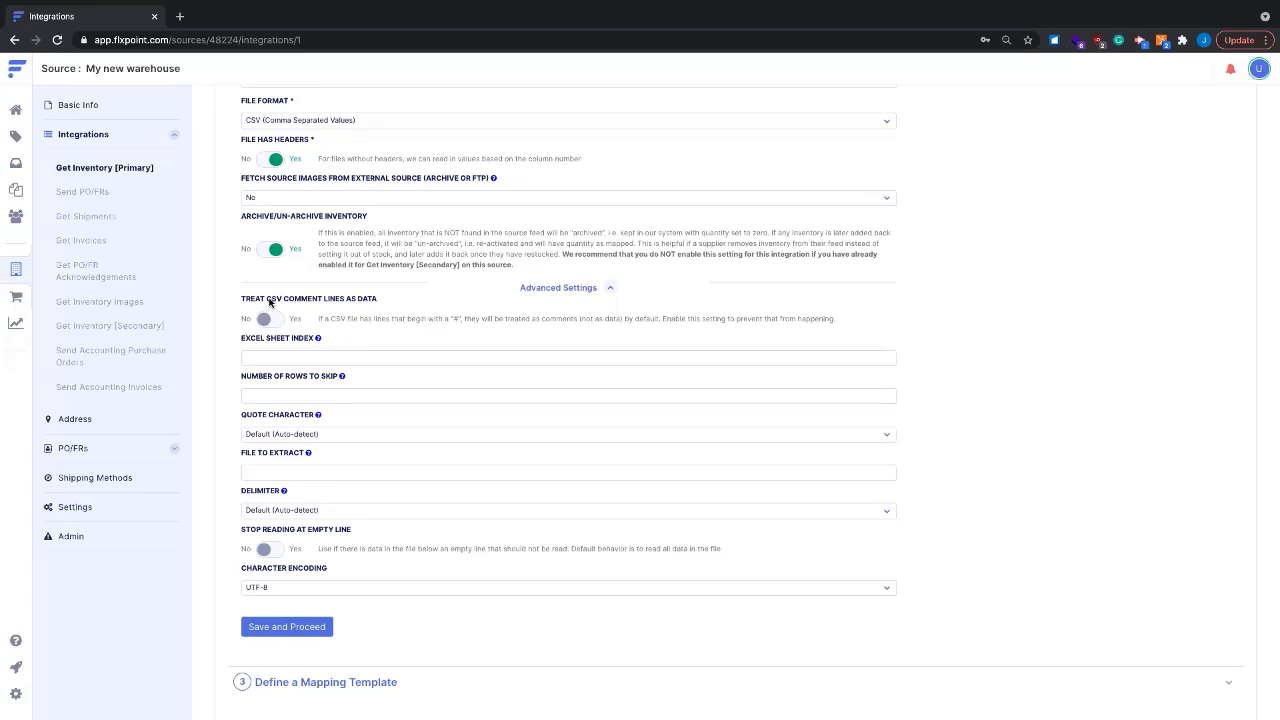
{"action": "left_click_drag", "start_coordinate": [258, 298], "coordinate": [315, 303]}
{"action": "left_click", "coordinate": [336, 315]}
{"action": "left_click_drag", "start_coordinate": [318, 318], "coordinate": [342, 317]}
{"action": "left_click", "coordinate": [341, 317]}
{"action": "left_click", "coordinate": [325, 357]}
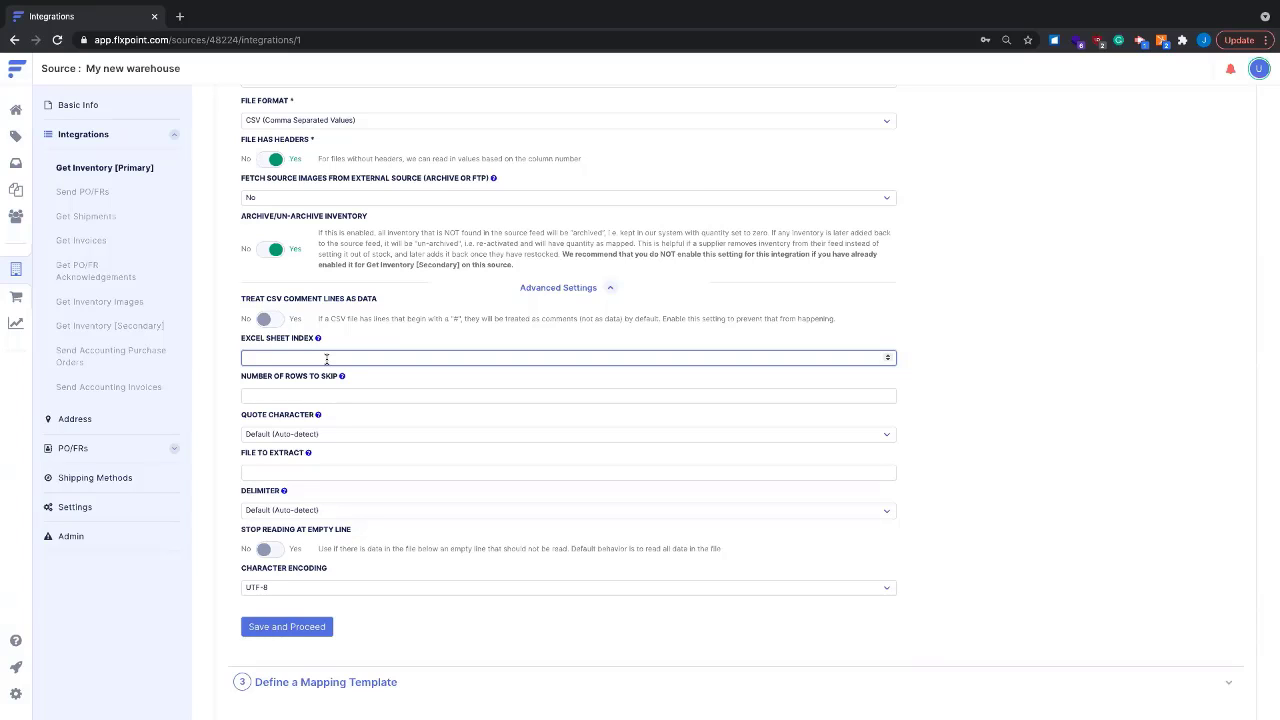
Review the Quote Character options: Default (Auto-detect), Double Quote and No Quote Characters
{"action": "left_click", "coordinate": [313, 394]}
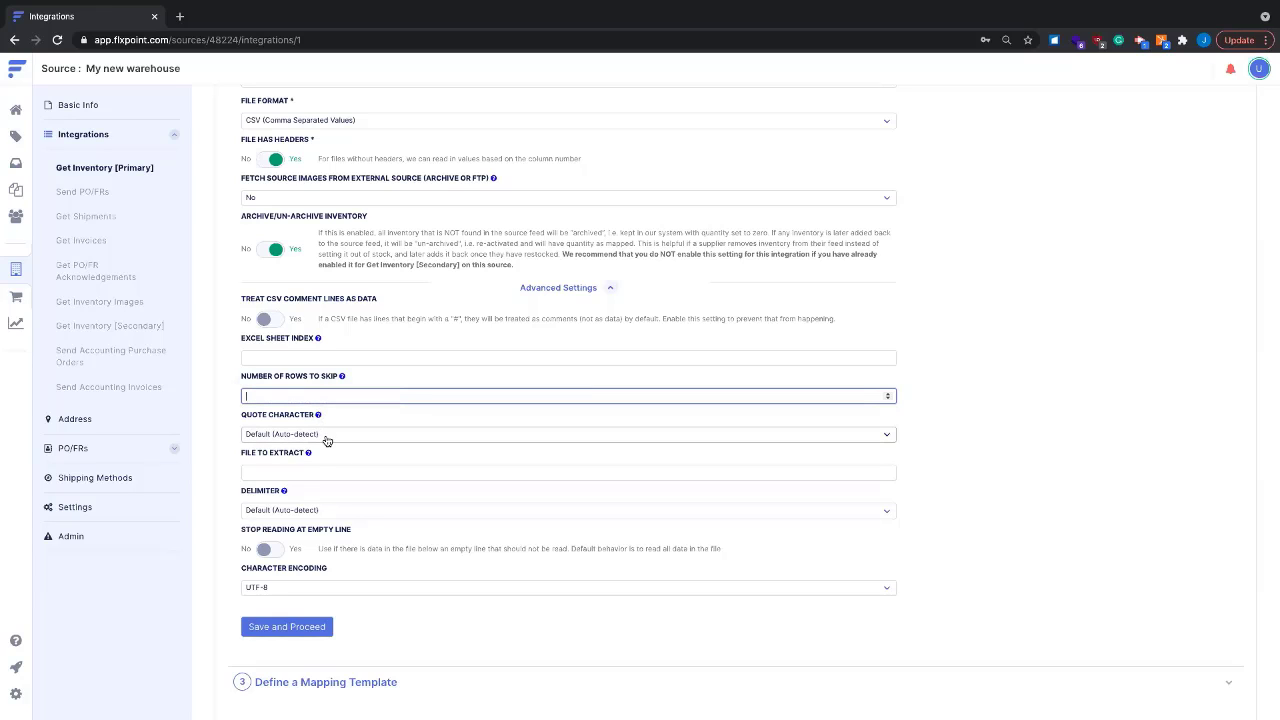
{"action": "left_click", "coordinate": [327, 438]}
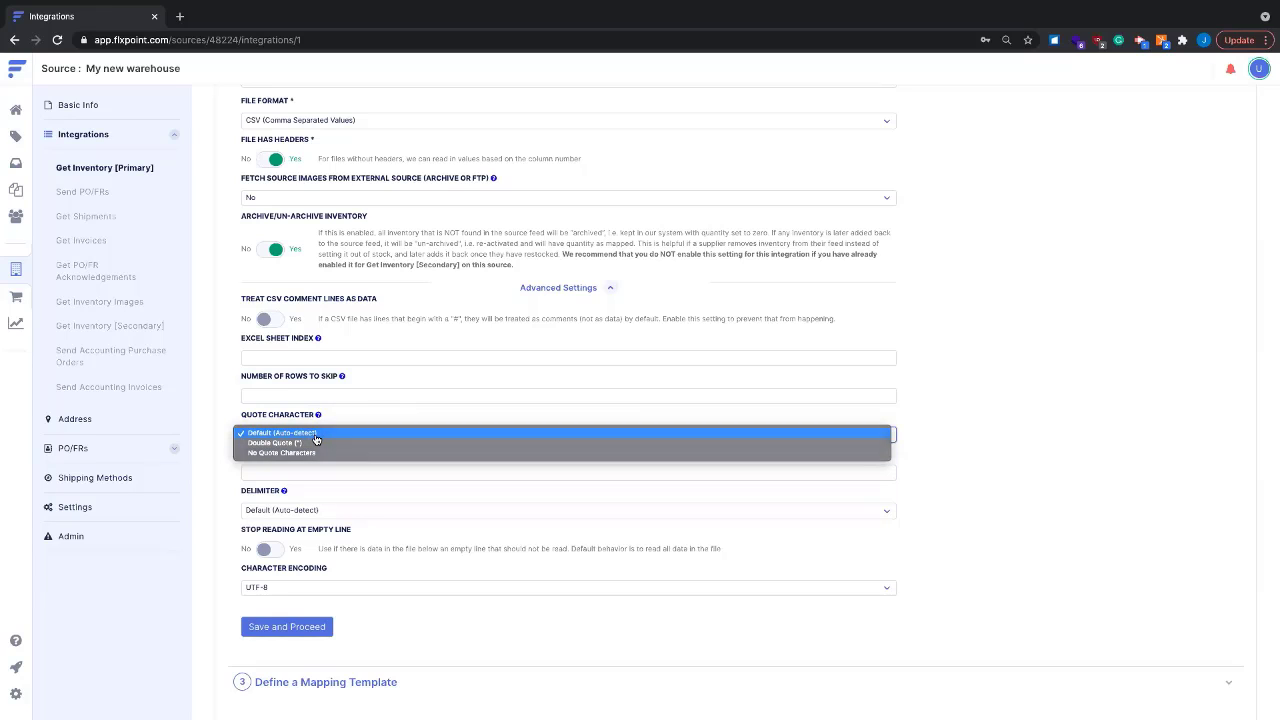
{"action": "left_click", "coordinate": [316, 438]}
{"action": "left_click", "coordinate": [306, 434]}
Keep Quote Character on Default and replace the Remote File Name Pattern's csv extension ending with 'zzip'
{"action": "left_click", "coordinate": [278, 414]}
{"action": "left_click", "coordinate": [291, 470]}
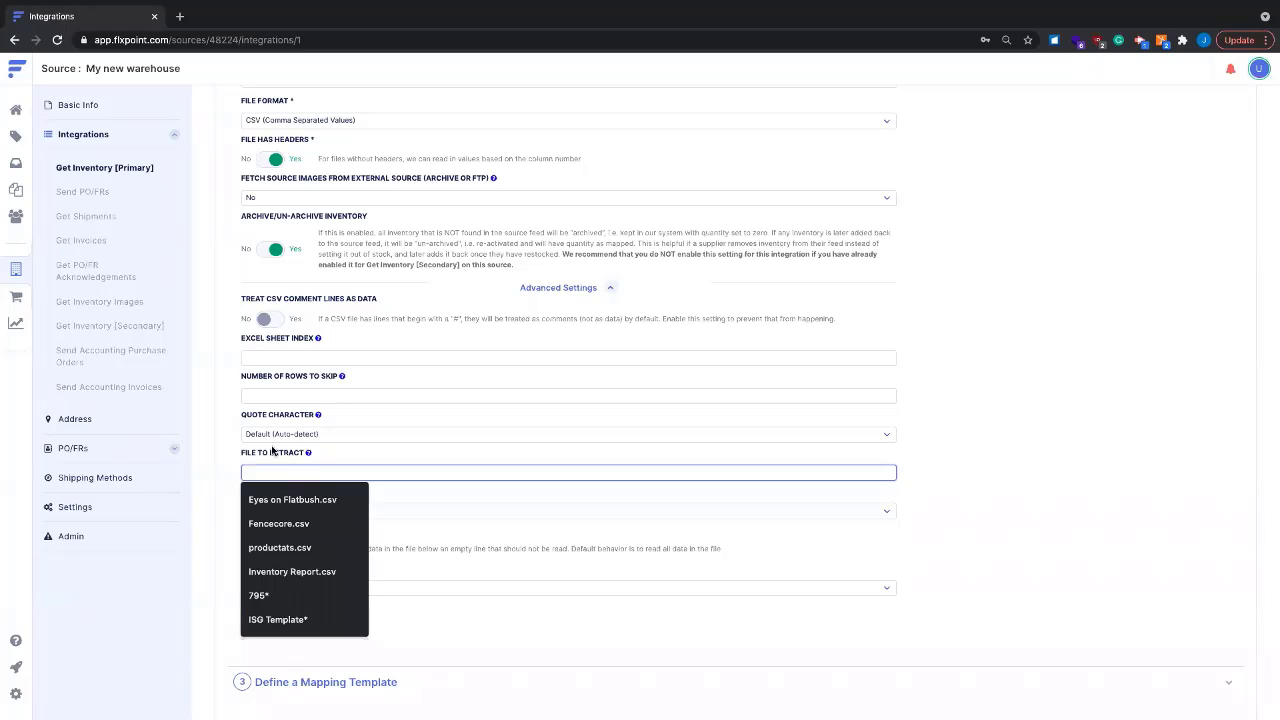
{"action": "left_click", "coordinate": [272, 451]}
{"action": "left_click", "coordinate": [280, 470]}
{"action": "scroll", "coordinate": [374, 217], "scroll_direction": "up", "scroll_amount": 5}
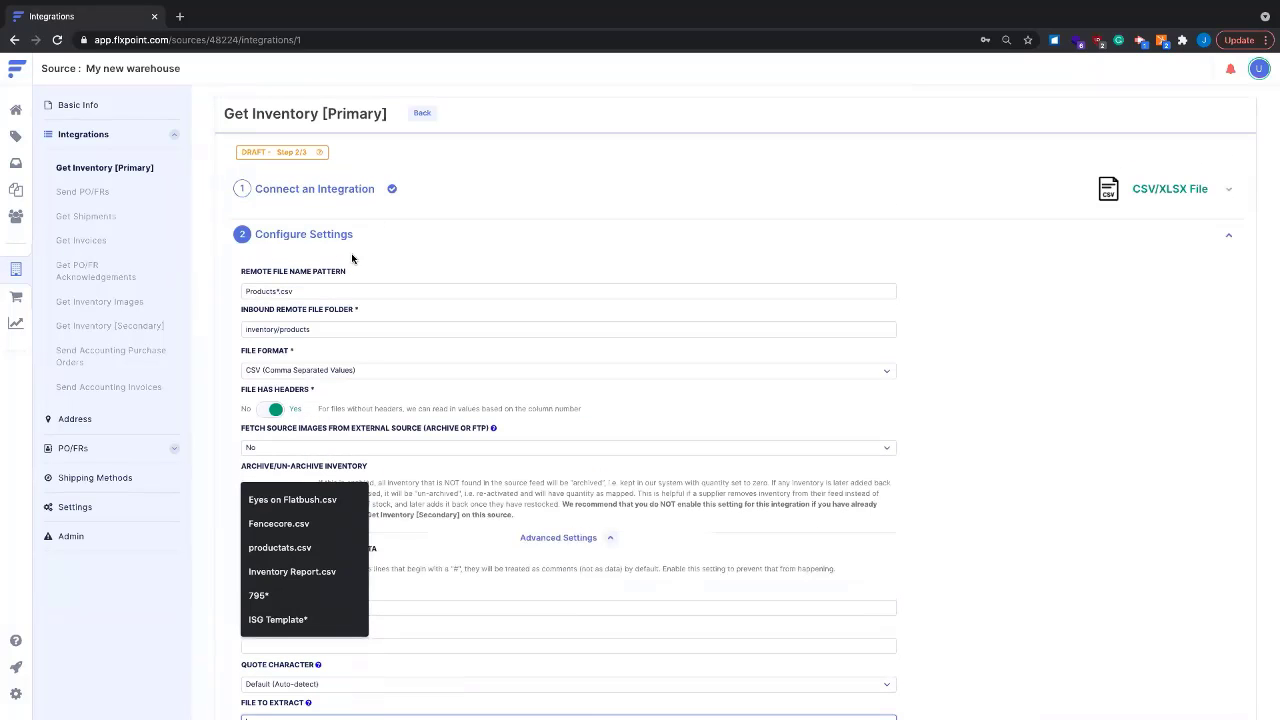
{"action": "left_click", "coordinate": [333, 289]}
{"action": "key", "text": "BackSpace"}
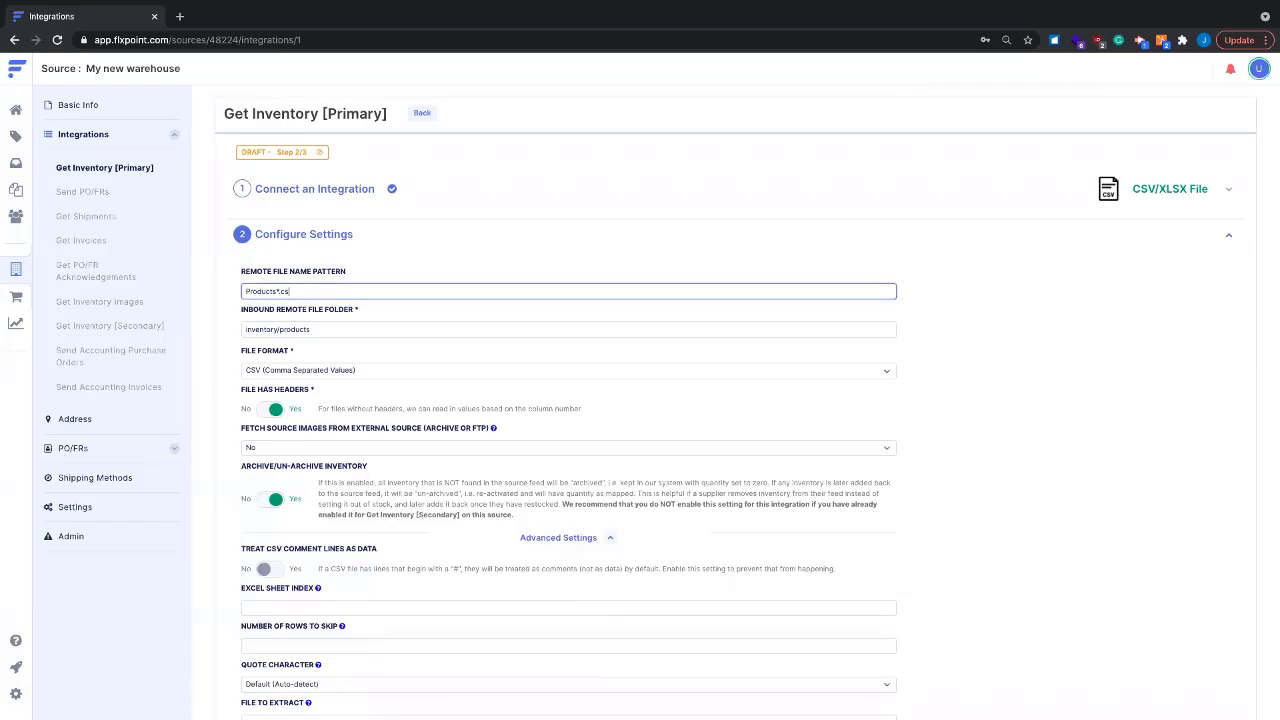
{"action": "key", "text": "BackSpace"}
{"action": "type", "text": "z"}
{"action": "type", "text": "zip"}
{"action": "scroll", "coordinate": [354, 335], "scroll_direction": "down", "scroll_amount": 3}
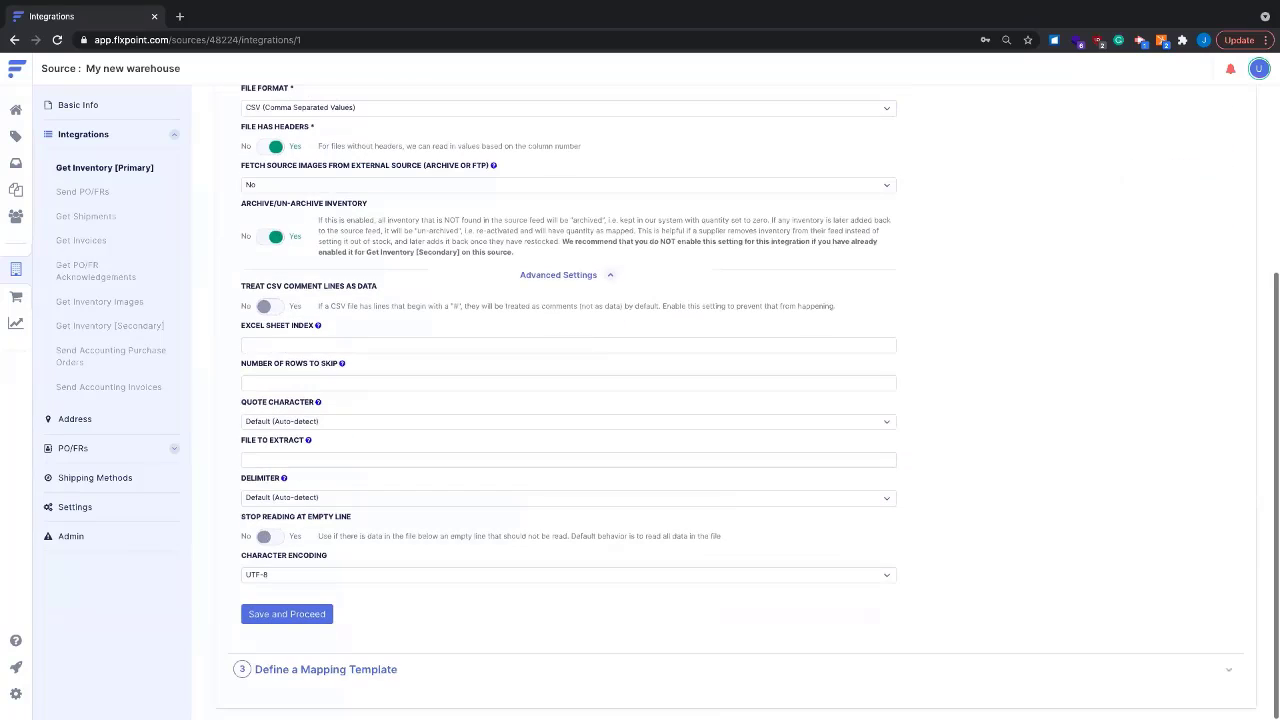
Enter products.csv as the File To Extract
{"action": "left_click", "coordinate": [275, 461]}
{"action": "type", "text": "prod"}
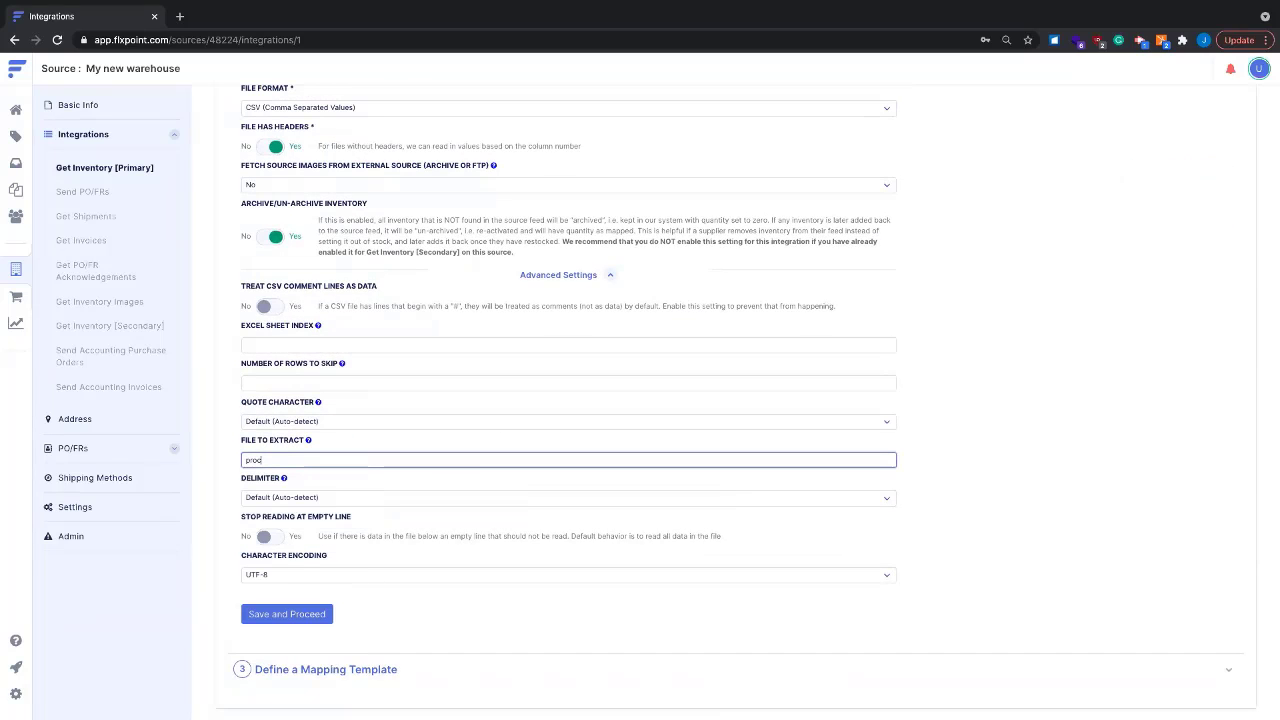
{"action": "type", "text": "ucst.c"}
{"action": "key", "text": "BackSpace"}
{"action": "key", "text": "BackSpace"}
{"action": "type", "text": "ts.csv"}
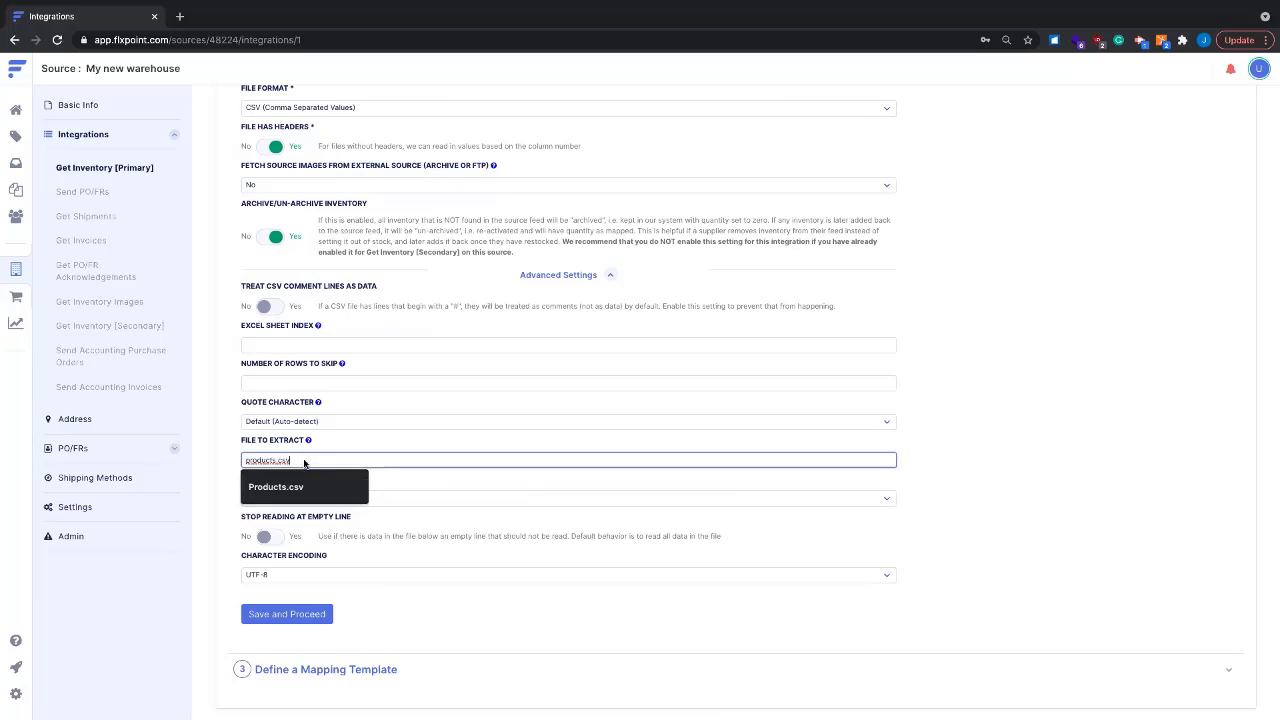
{"action": "left_click", "coordinate": [219, 472]}
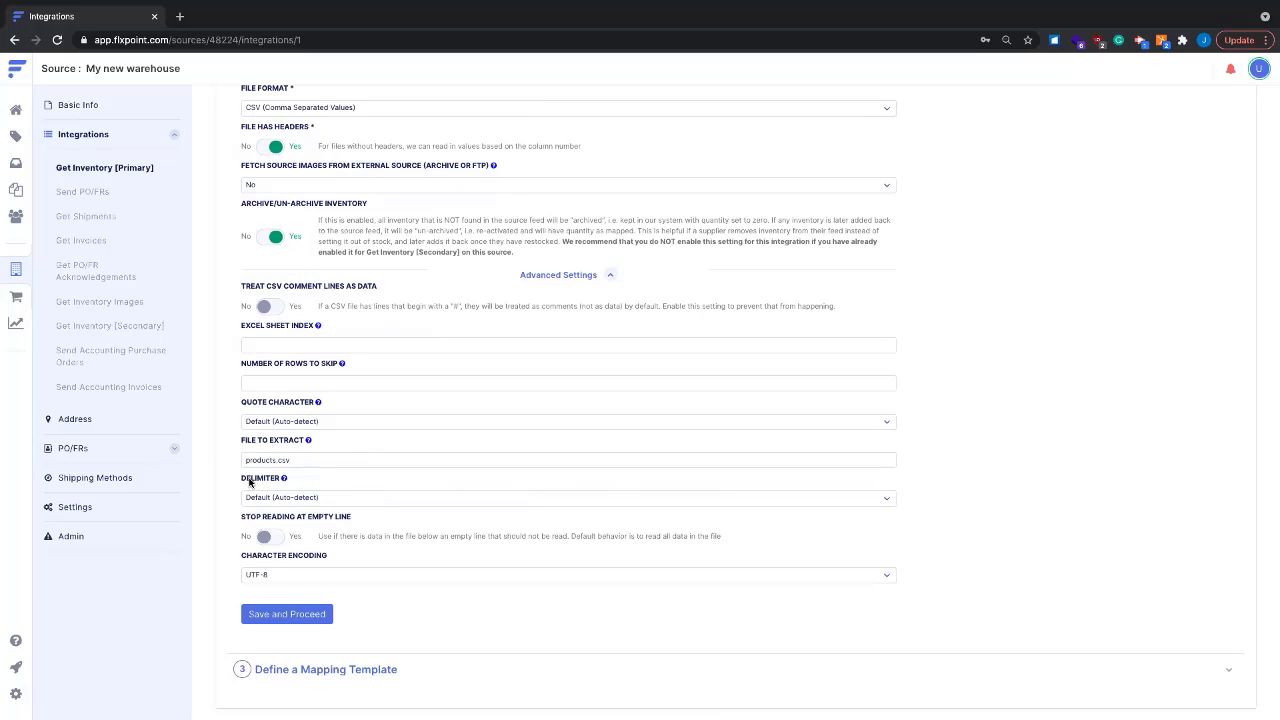
{"action": "left_click", "coordinate": [297, 499]}
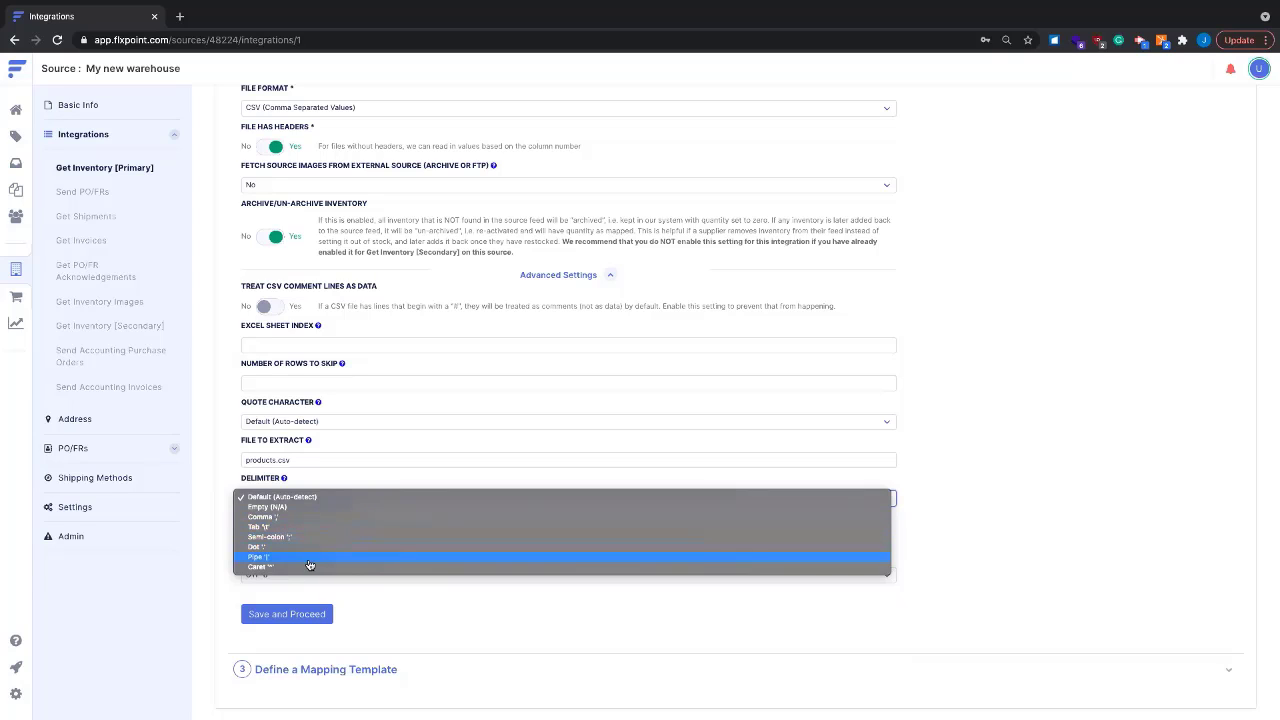
{"action": "left_click", "coordinate": [218, 535]}
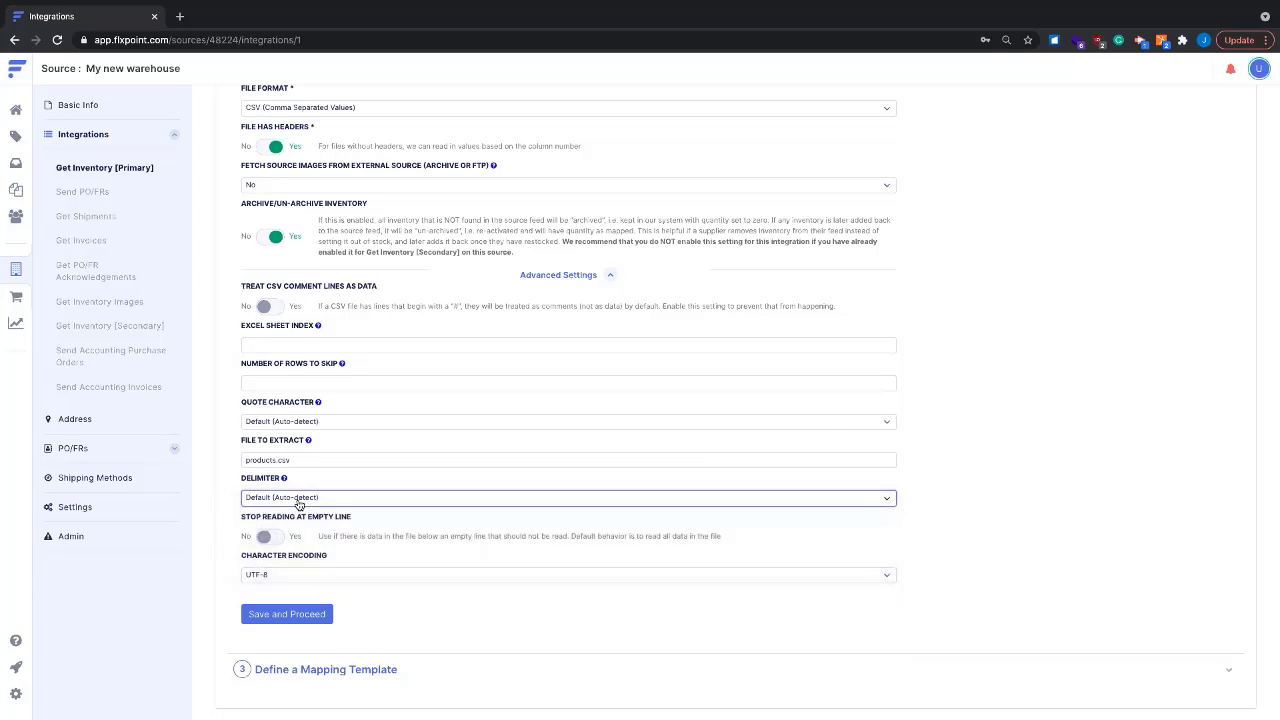
{"action": "left_click", "coordinate": [300, 505]}
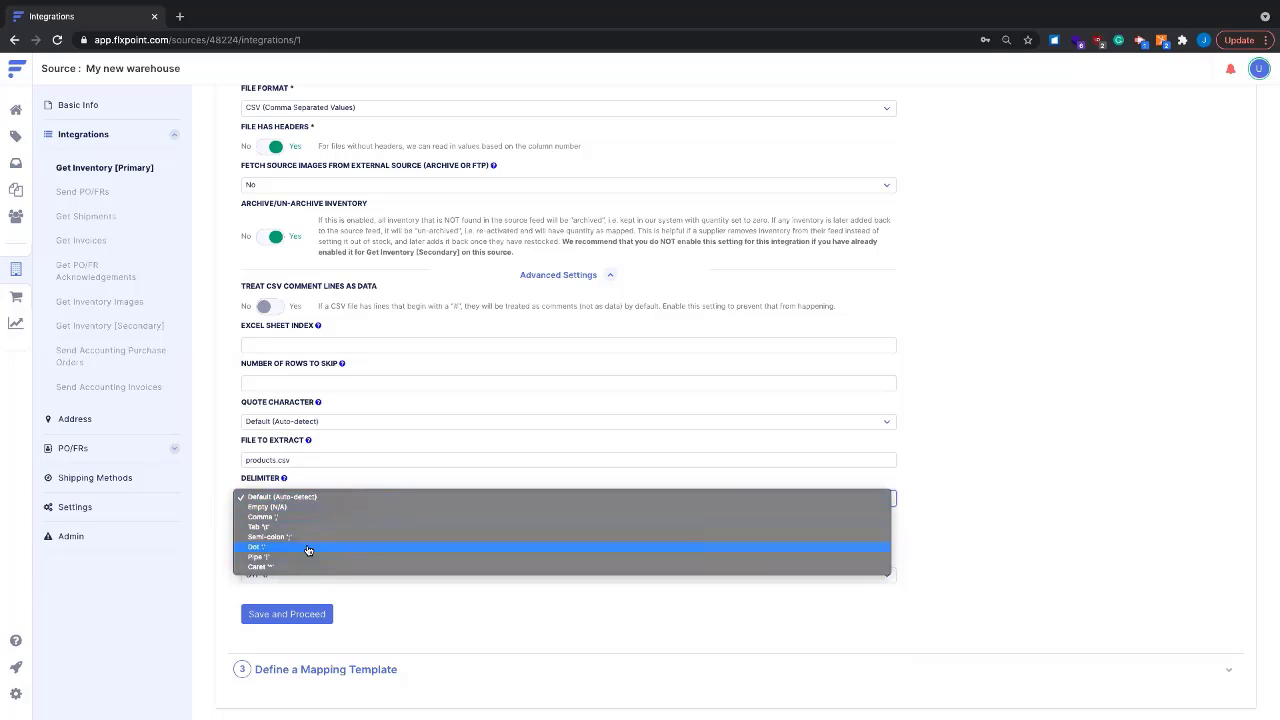
{"action": "left_click", "coordinate": [200, 545]}
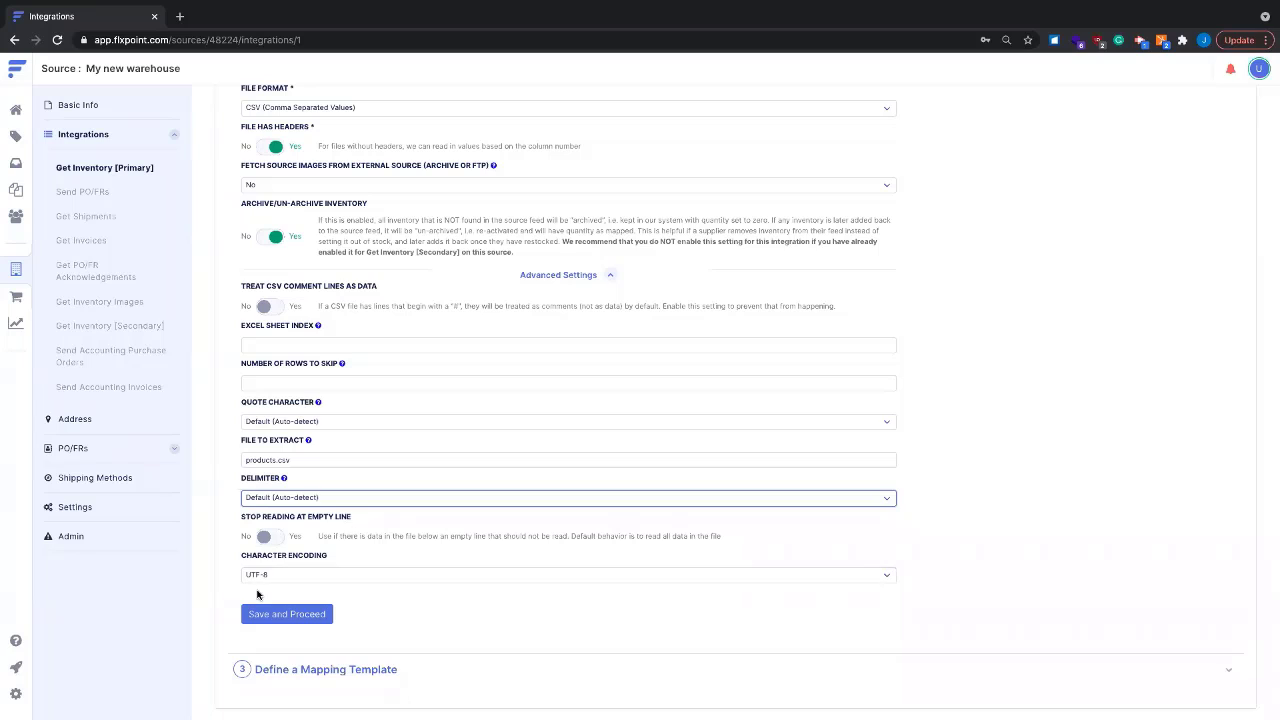
{"action": "left_click", "coordinate": [331, 580]}
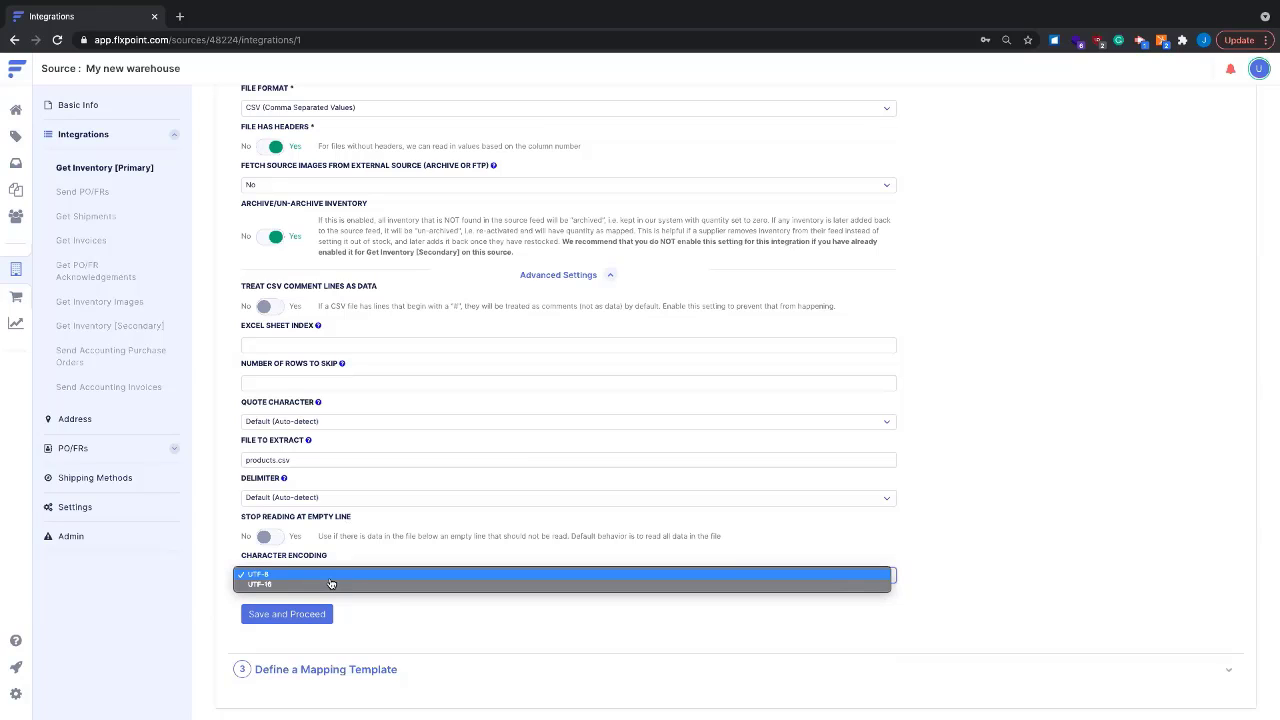
{"action": "left_click", "coordinate": [355, 561]}
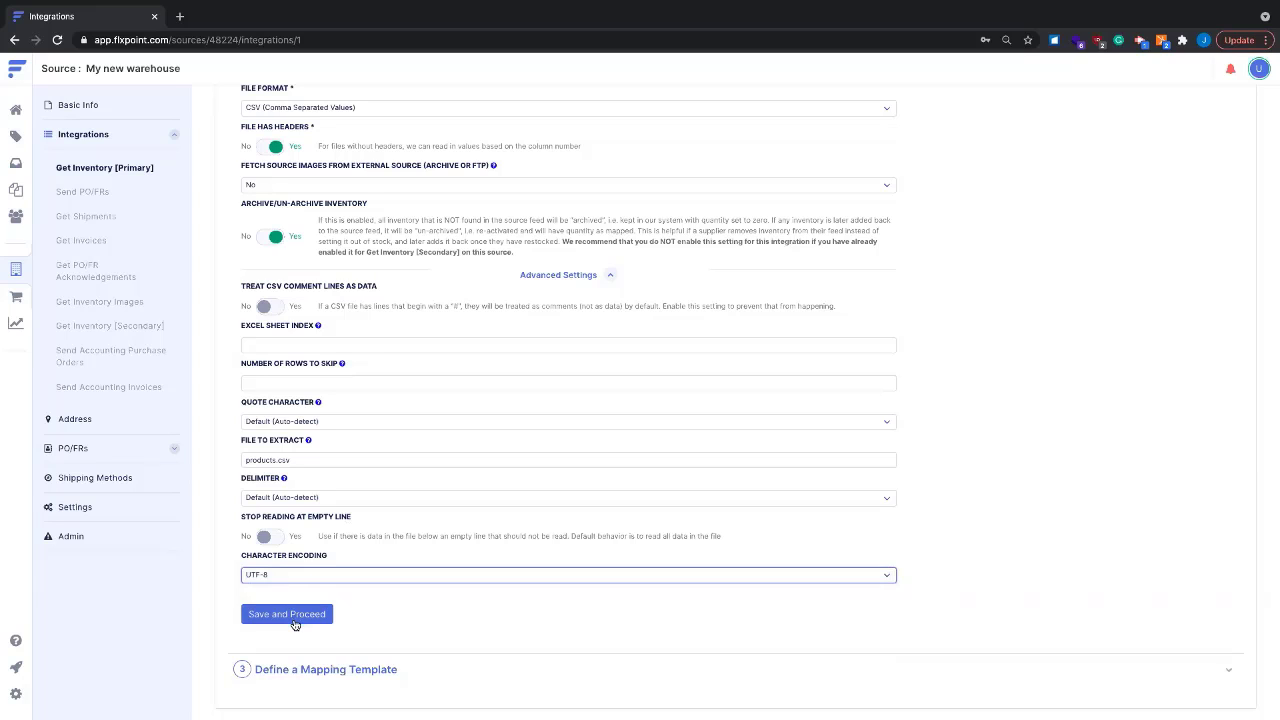
Save and Proceed to step 3, then select the Get Inventory [Primary] 7 mapping template
{"action": "left_click", "coordinate": [294, 620]}
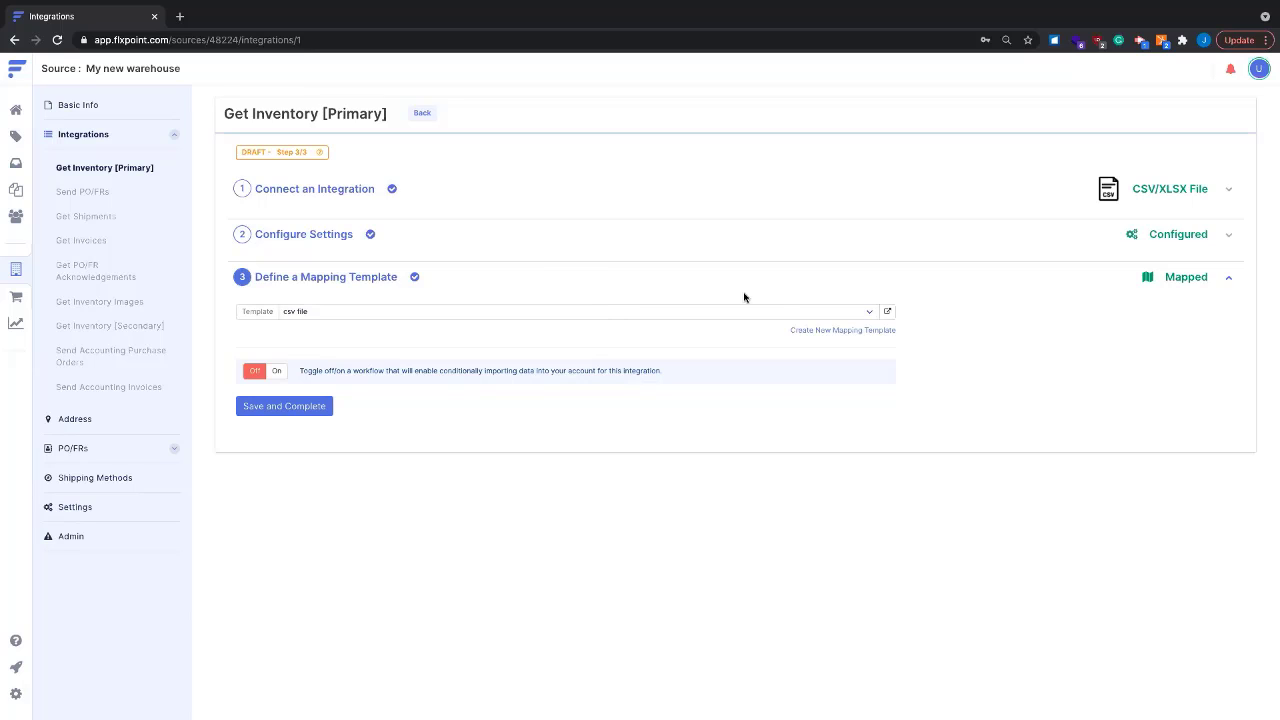
{"action": "left_click", "coordinate": [633, 323]}
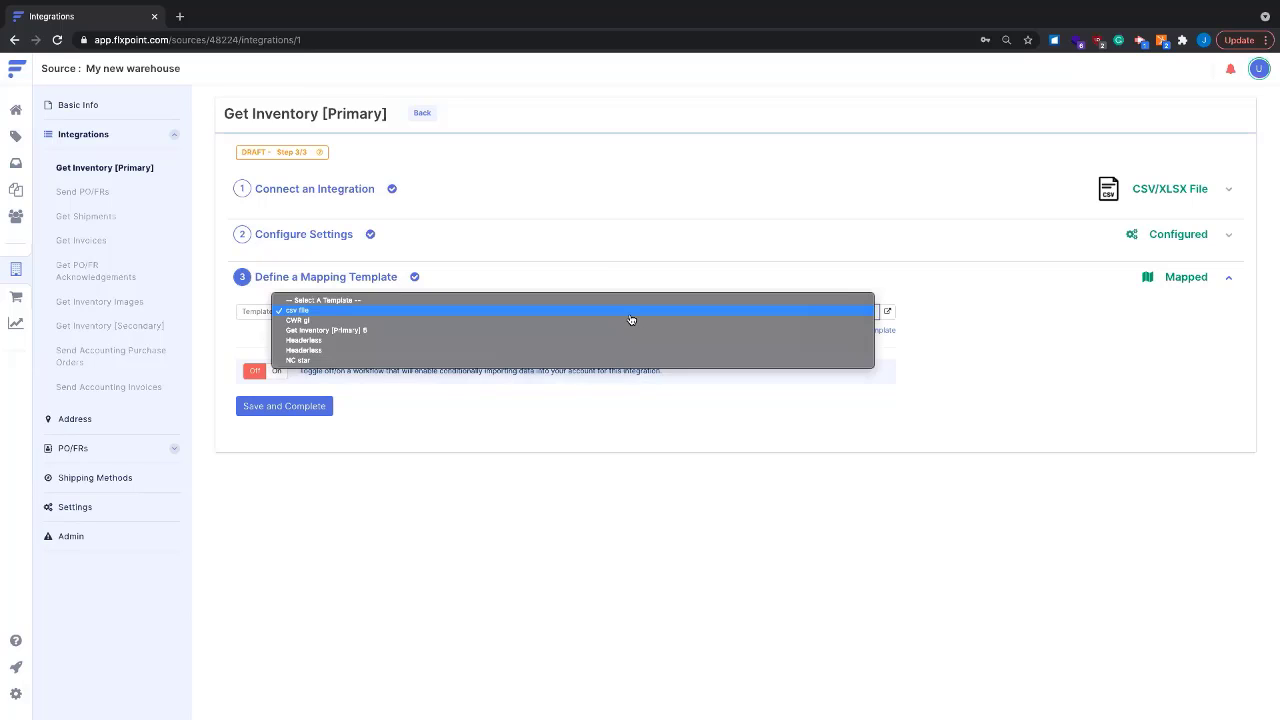
{"action": "left_click", "coordinate": [632, 320]}
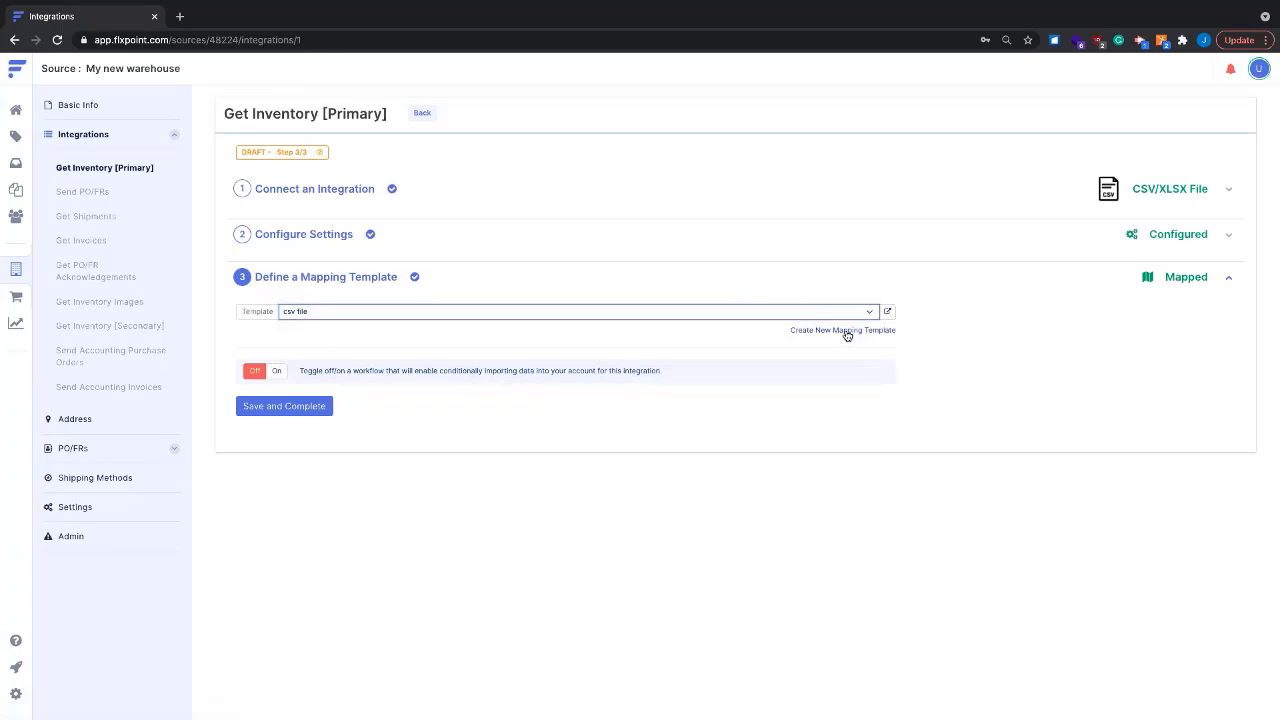
{"action": "left_click", "coordinate": [845, 333]}
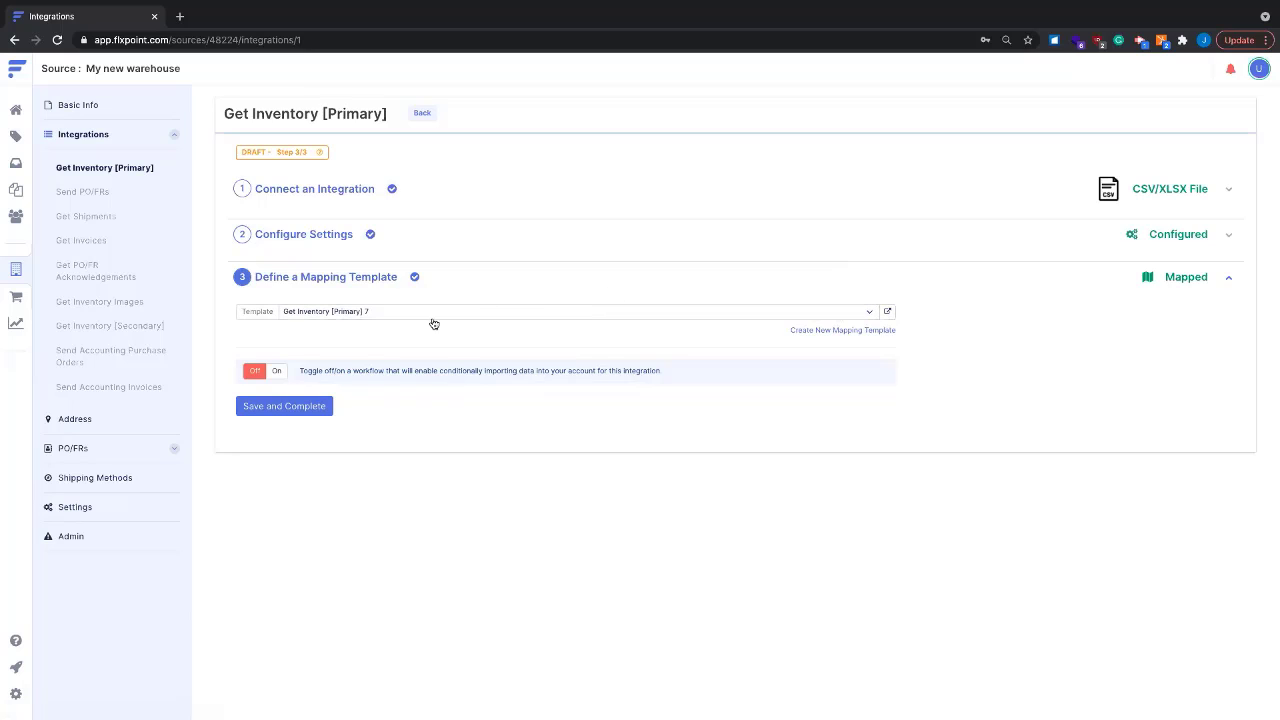
Open the Get Inventory [Primary] 7 template's Edit Mapping Template page in a new tab
{"action": "left_click", "coordinate": [887, 311]}
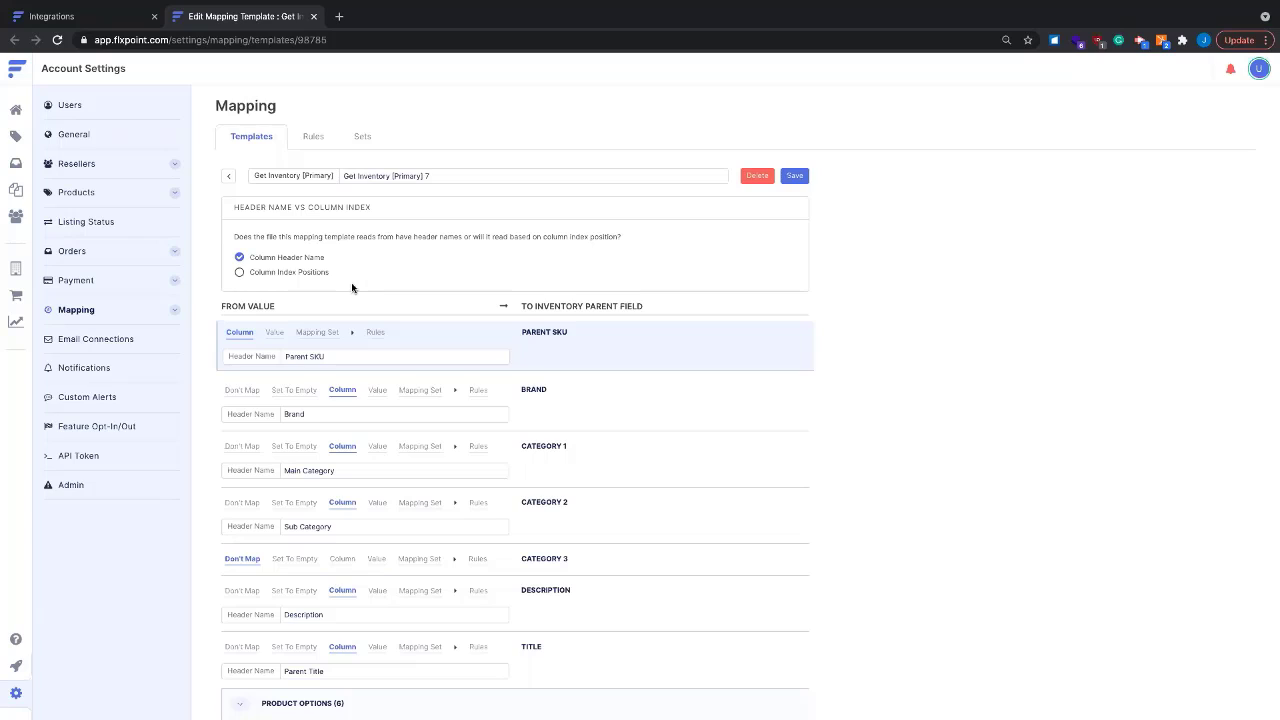
Inspect the Parent SKU, Brand and Main Category header name fields
{"action": "left_click", "coordinate": [320, 356]}
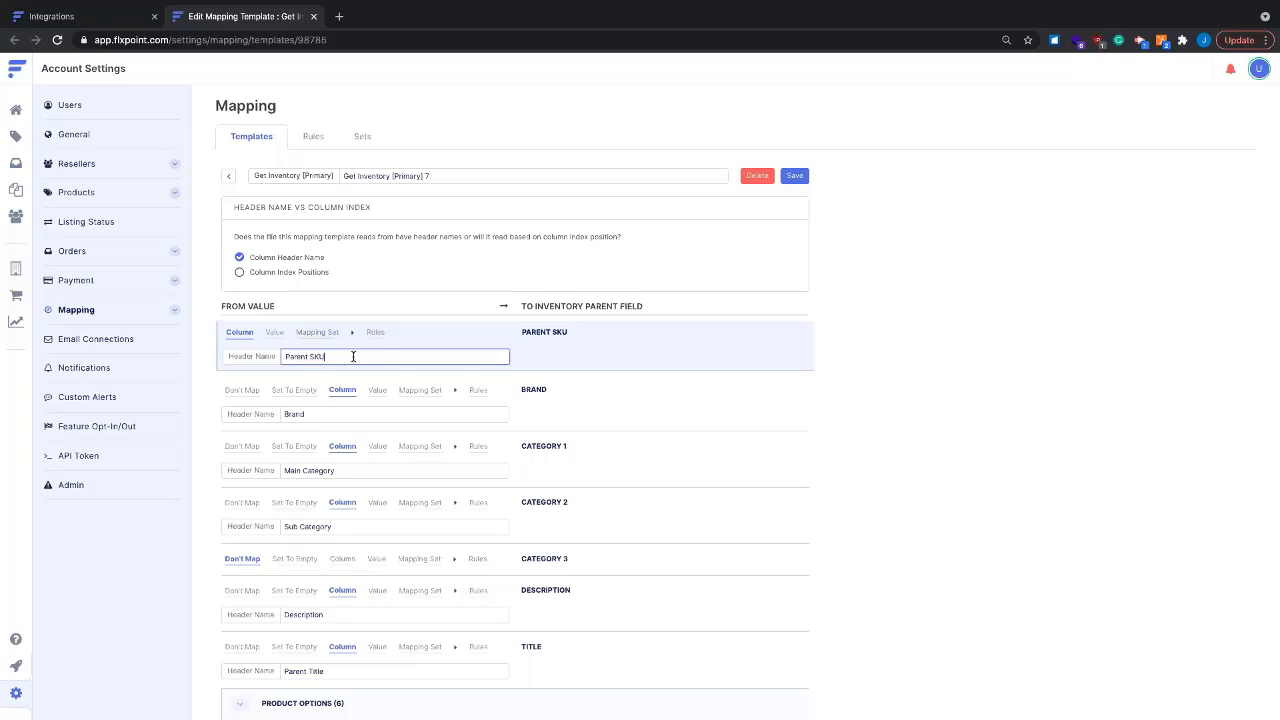
{"action": "double_click", "coordinate": [318, 356]}
{"action": "left_click", "coordinate": [352, 360]}
{"action": "left_click_drag", "start_coordinate": [291, 352], "coordinate": [328, 358]}
{"action": "left_click", "coordinate": [330, 412]}
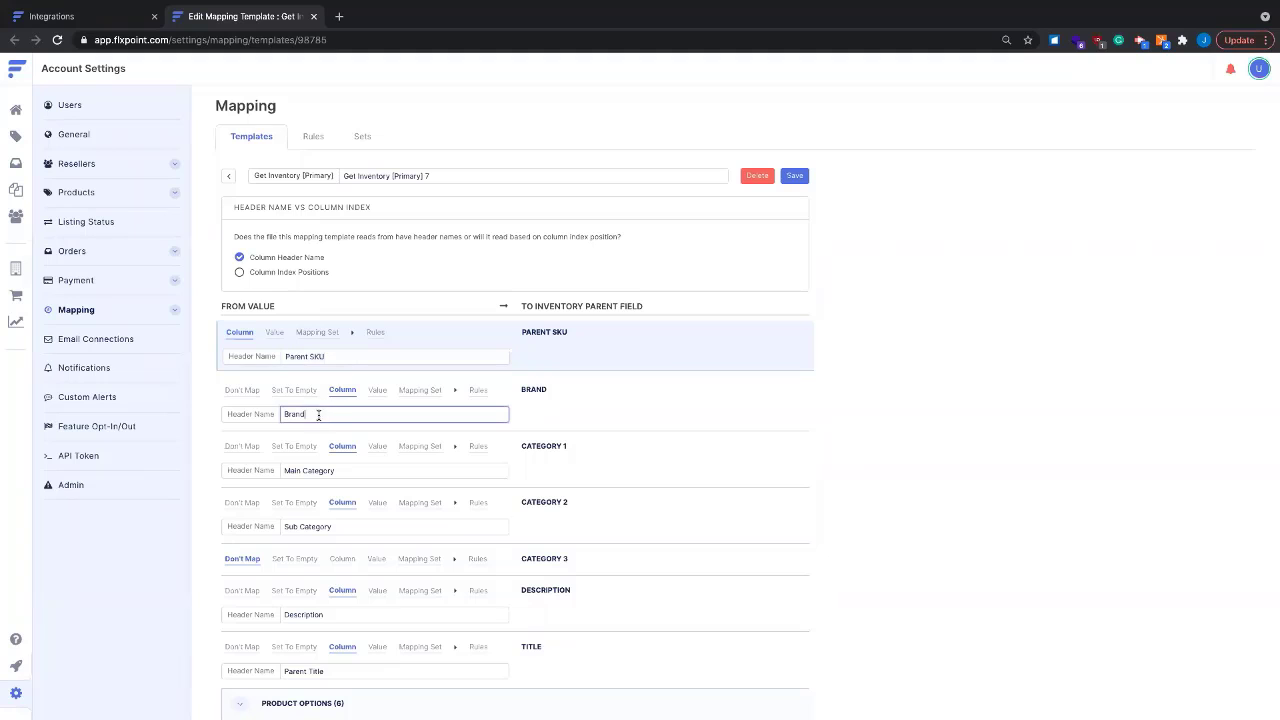
{"action": "left_click", "coordinate": [352, 471]}
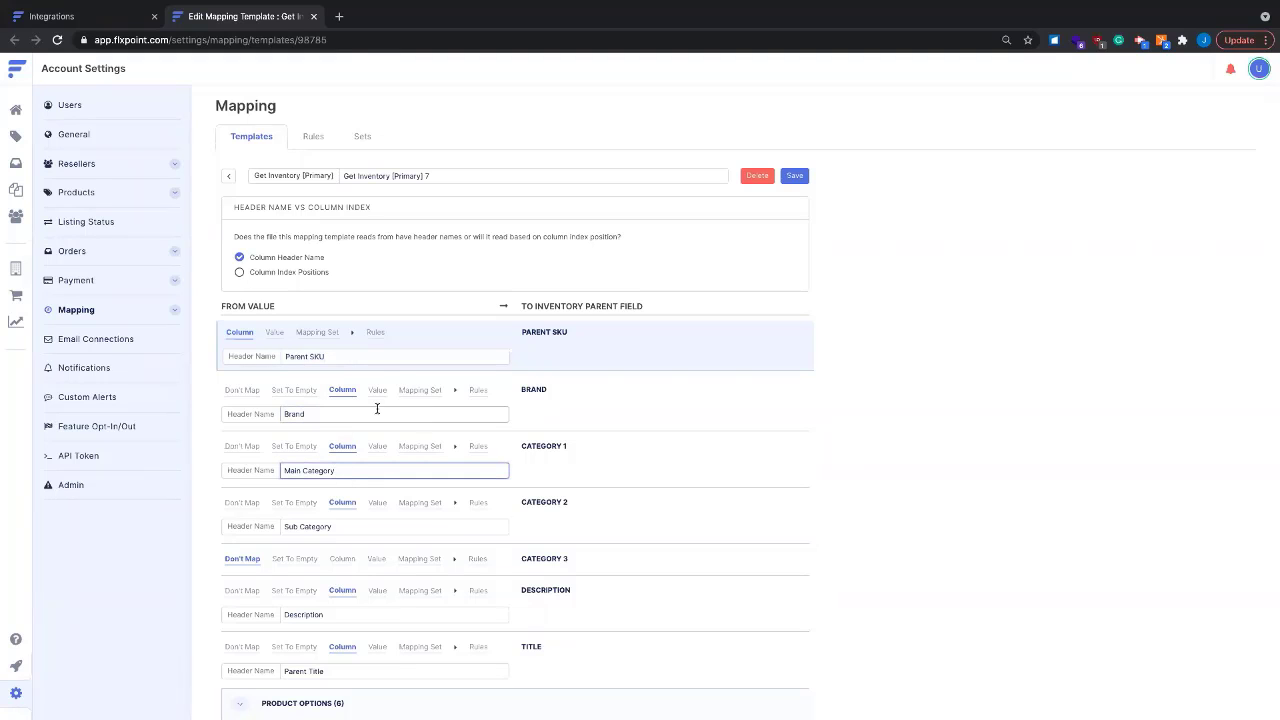
Show the Rules panel for the QUANTITY mapping, mapped from Total Quantity
{"action": "scroll", "coordinate": [371, 476], "scroll_direction": "down", "scroll_amount": 2}
{"action": "scroll", "coordinate": [371, 475], "scroll_direction": "down", "scroll_amount": 2}
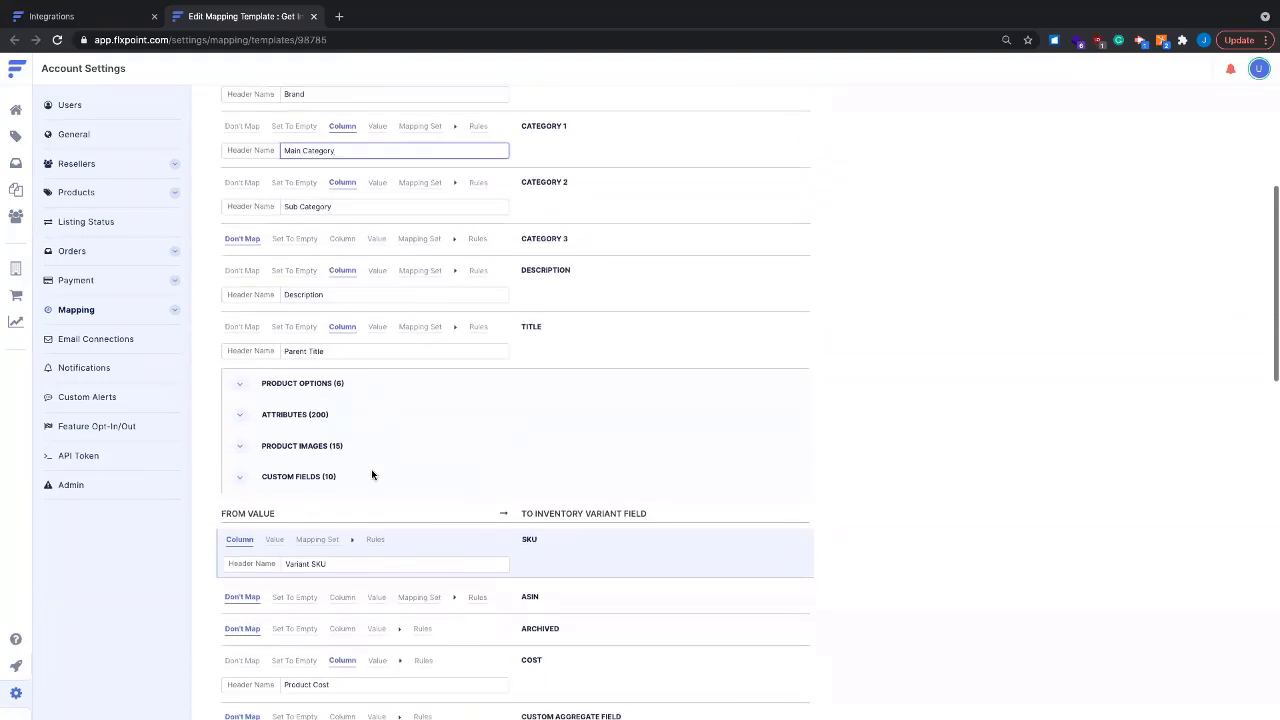
{"action": "scroll", "coordinate": [371, 475], "scroll_direction": "up", "scroll_amount": 2}
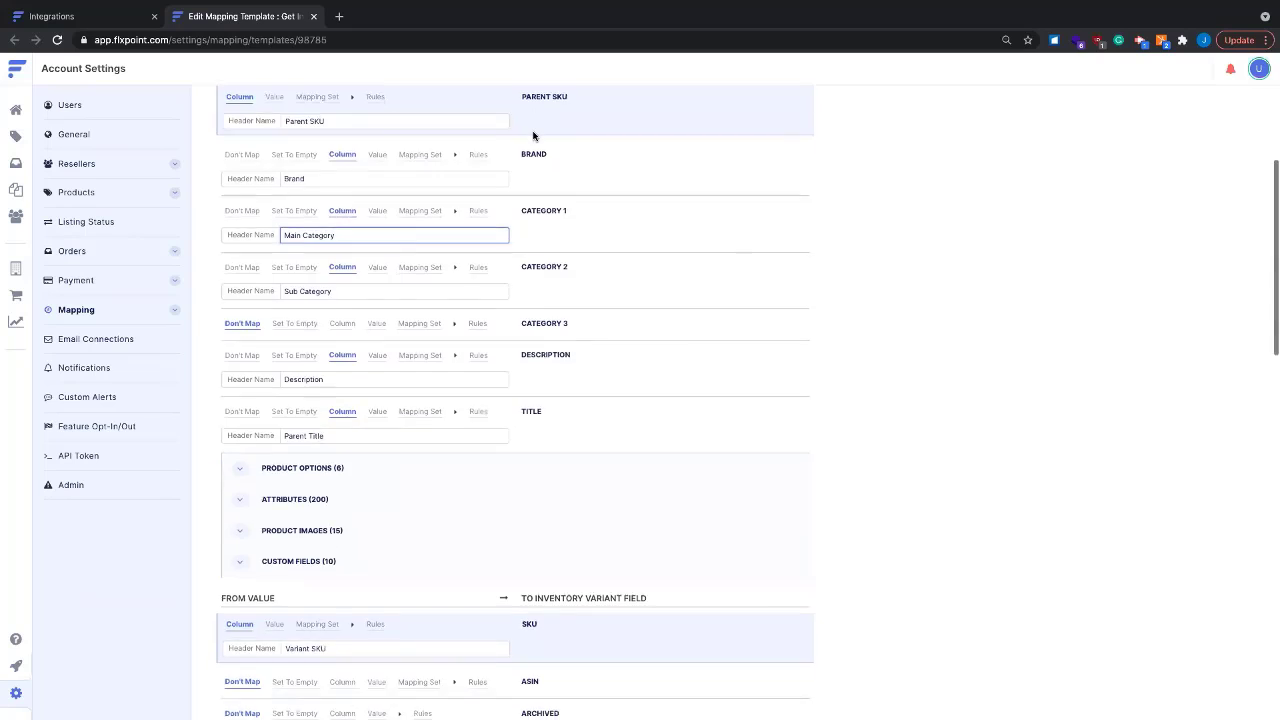
{"action": "scroll", "coordinate": [533, 135], "scroll_direction": "down", "scroll_amount": 3}
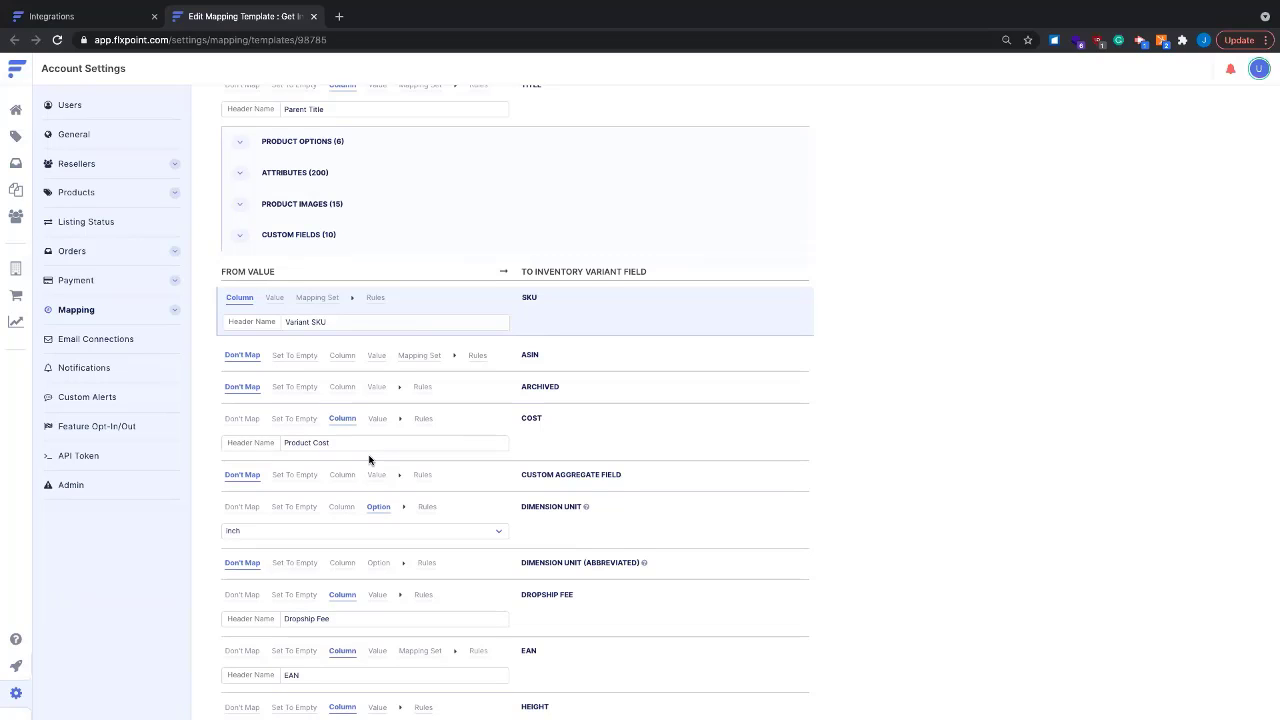
{"action": "scroll", "coordinate": [369, 459], "scroll_direction": "down", "scroll_amount": 5}
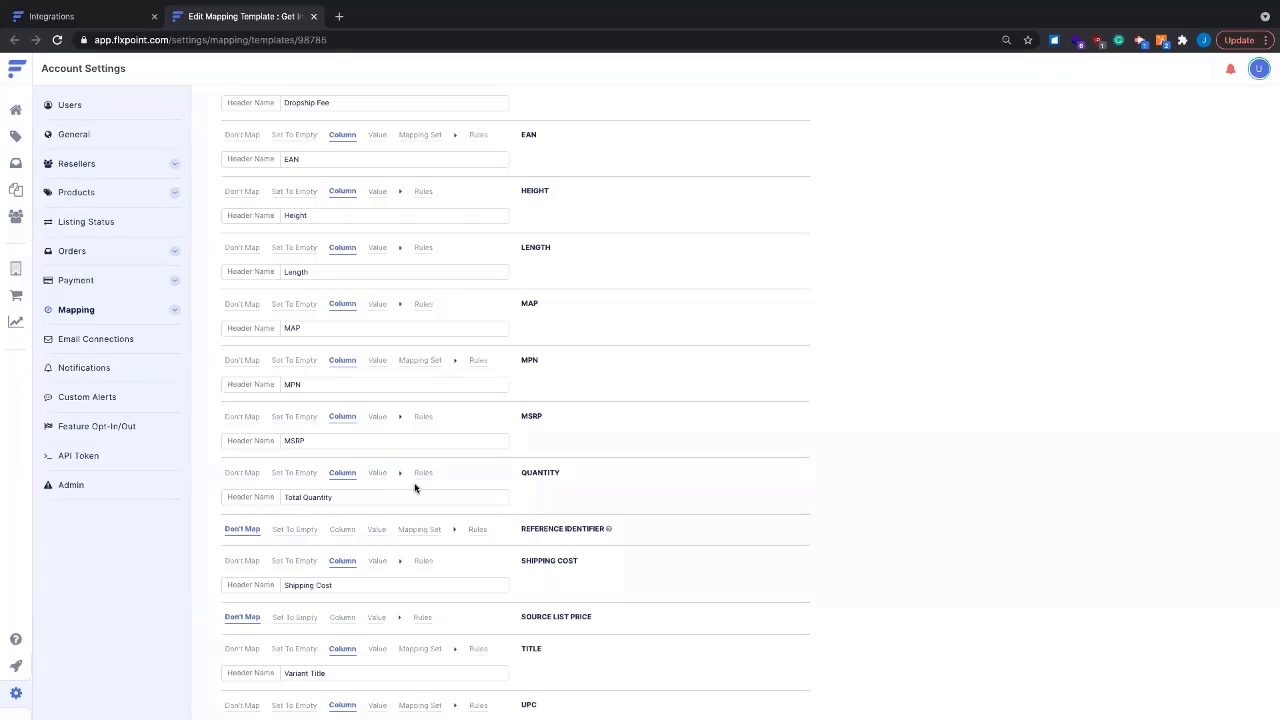
{"action": "left_click", "coordinate": [415, 475]}
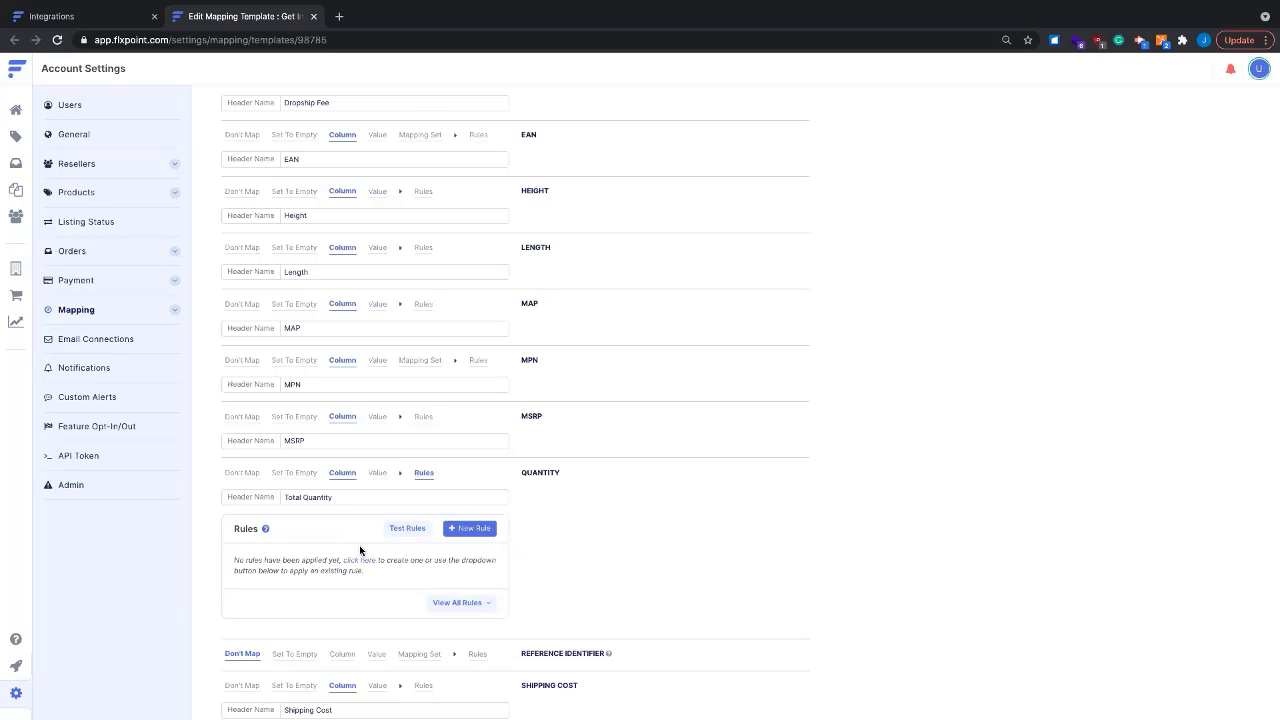
Create a new Quantity rule named 'In stock'
{"action": "left_click", "coordinate": [466, 530]}
{"action": "left_click", "coordinate": [600, 320]}
{"action": "key", "text": "ctrl+a"}
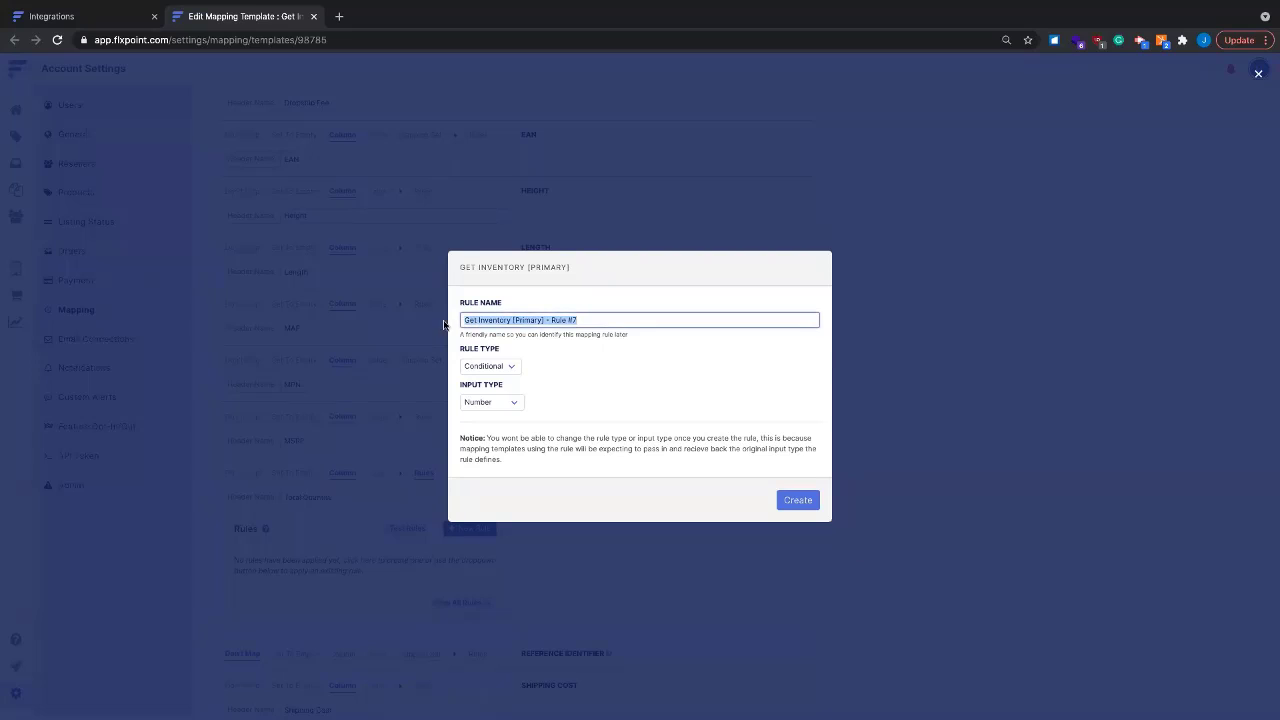
{"action": "type", "text": "uin"}
{"action": "key", "text": "BackSpace"}
{"action": "key", "text": "BackSpace"}
{"action": "key", "text": "BackSpace"}
{"action": "type", "text": "In stock"}
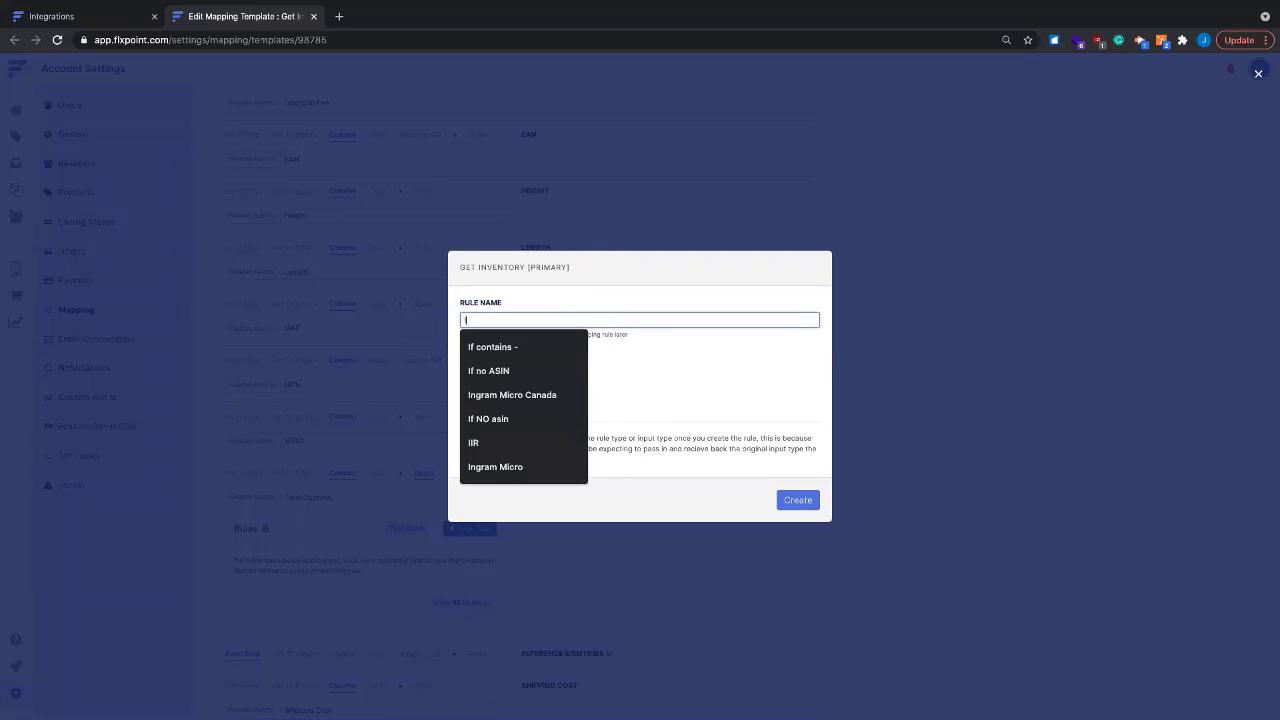
{"action": "left_click", "coordinate": [797, 499]}
Set the rule condition to column header 'stock status' Equals 'In stock'
{"action": "left_click", "coordinate": [415, 319]}
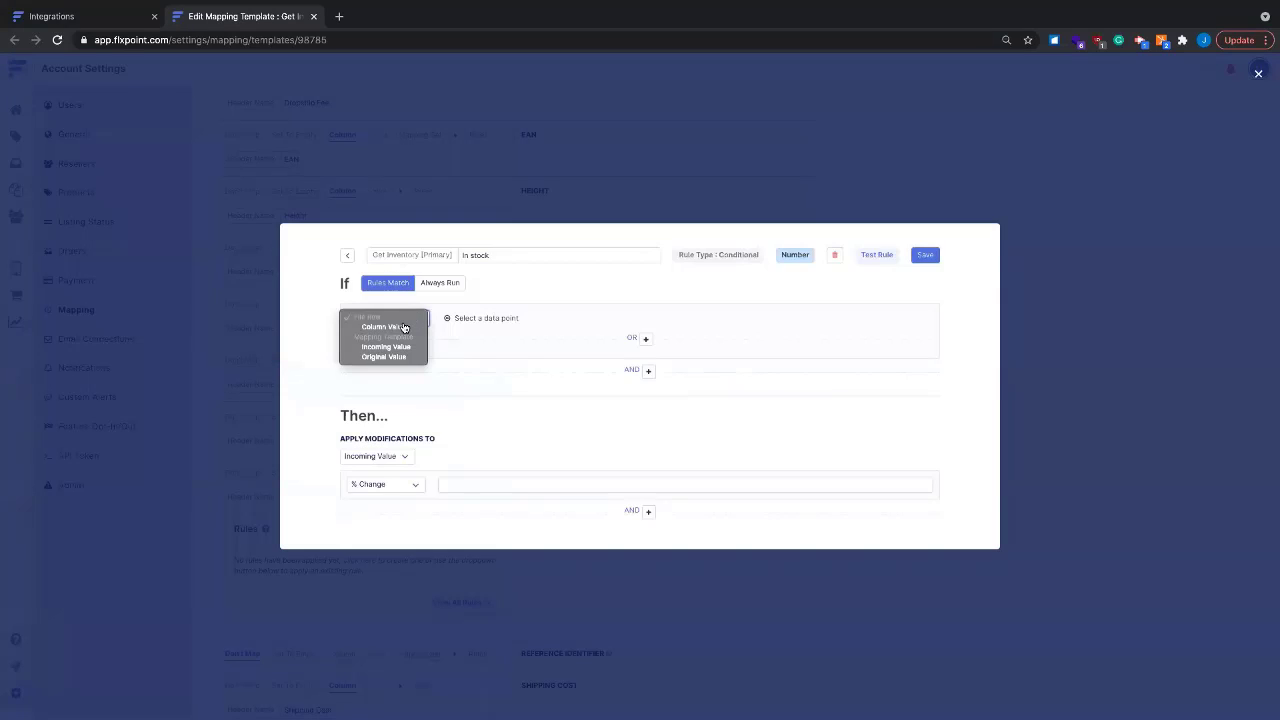
{"action": "left_click", "coordinate": [403, 327]}
{"action": "left_click", "coordinate": [614, 305]}
{"action": "type", "text": "st"}
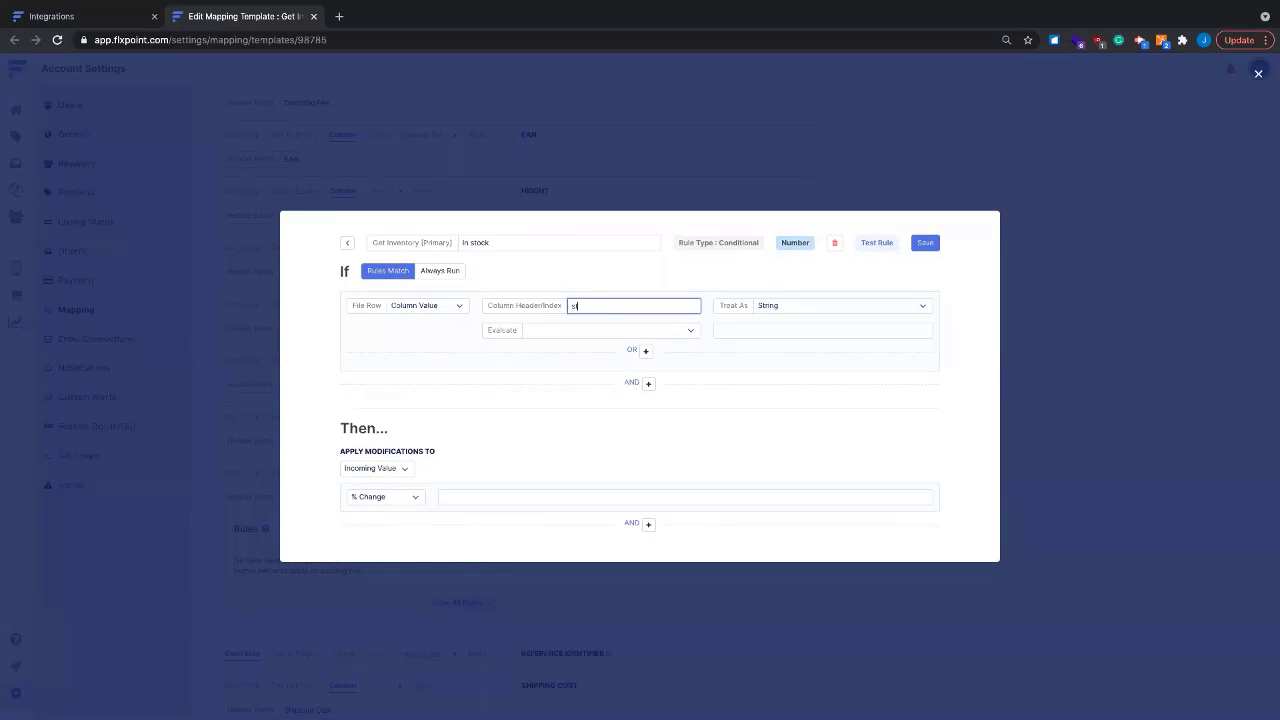
{"action": "type", "text": "ock statusus"}
{"action": "left_click", "coordinate": [600, 331]}
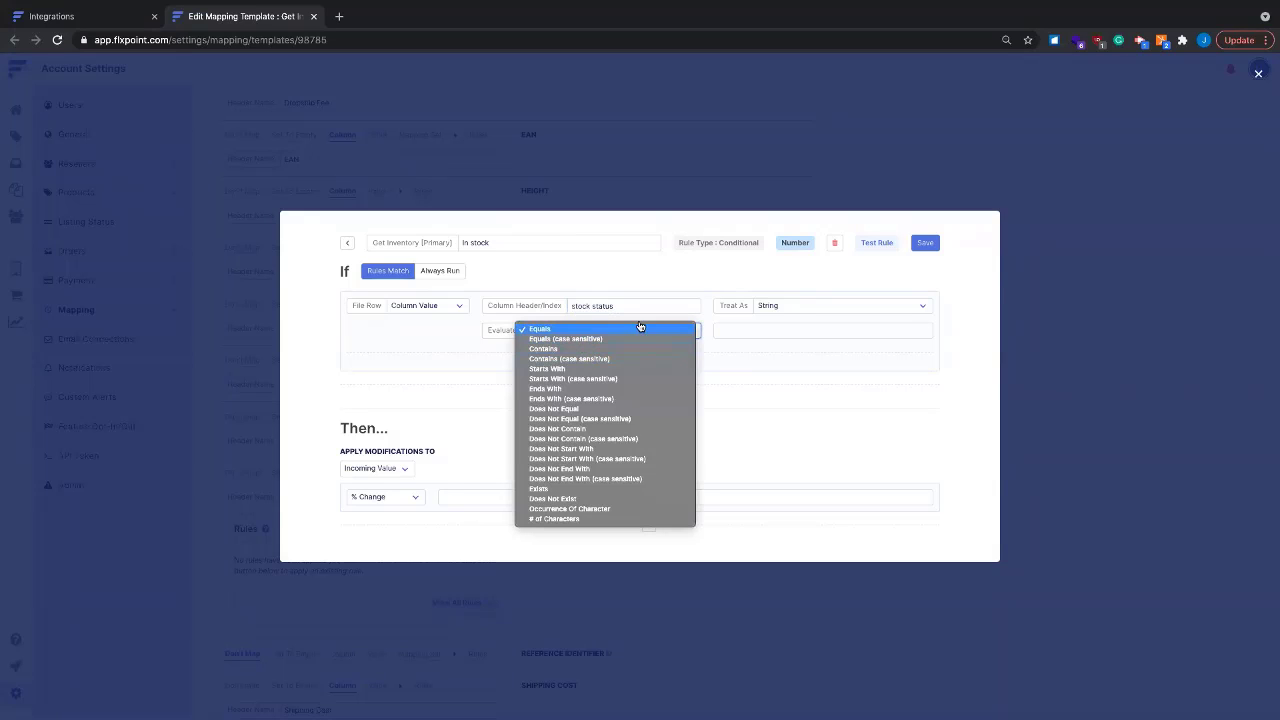
{"action": "left_click", "coordinate": [641, 328]}
{"action": "left_click", "coordinate": [791, 330]}
{"action": "type", "text": "In stock"}
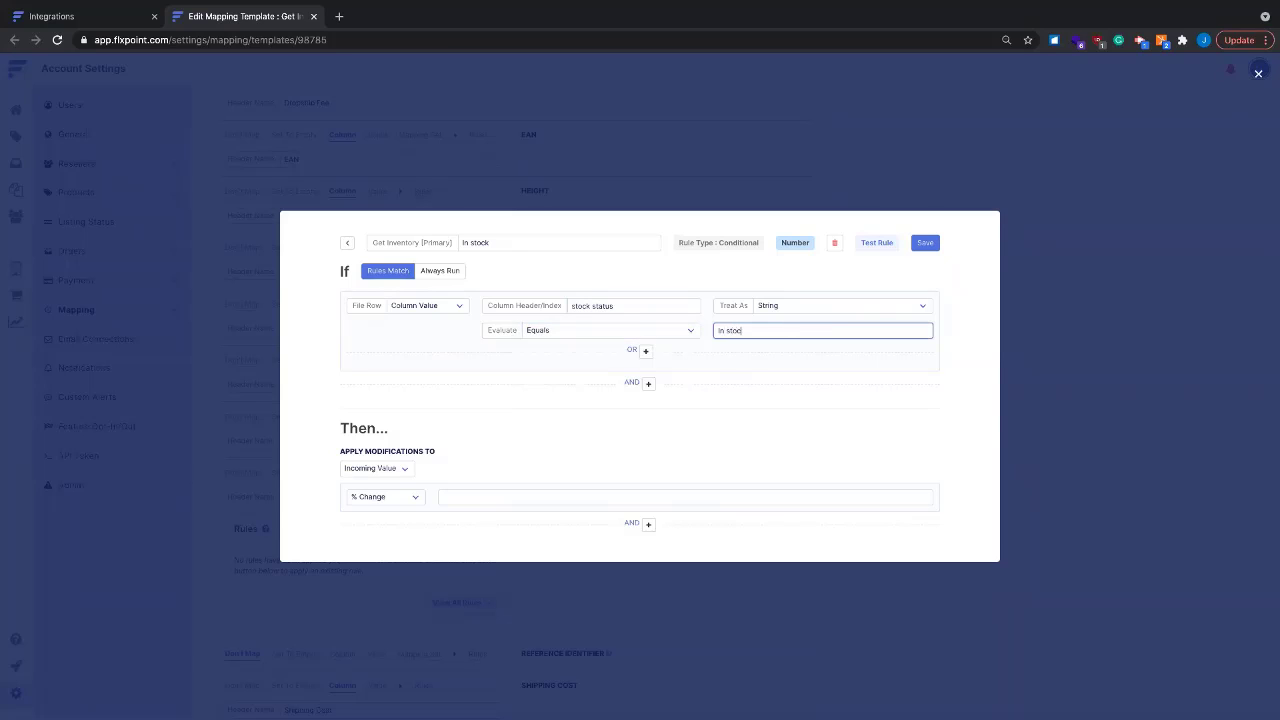
Make the rule Set To 30 and save it
{"action": "left_click", "coordinate": [400, 497]}
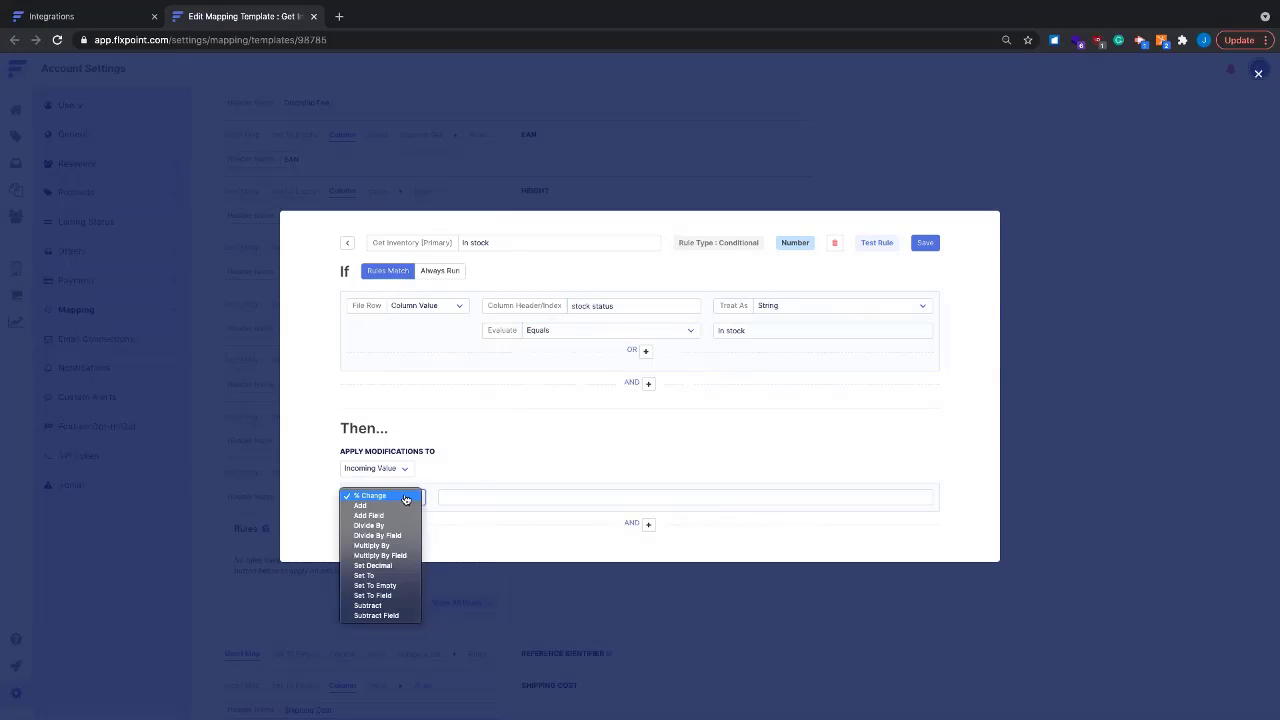
{"action": "left_click", "coordinate": [395, 577]}
{"action": "left_click", "coordinate": [494, 493]}
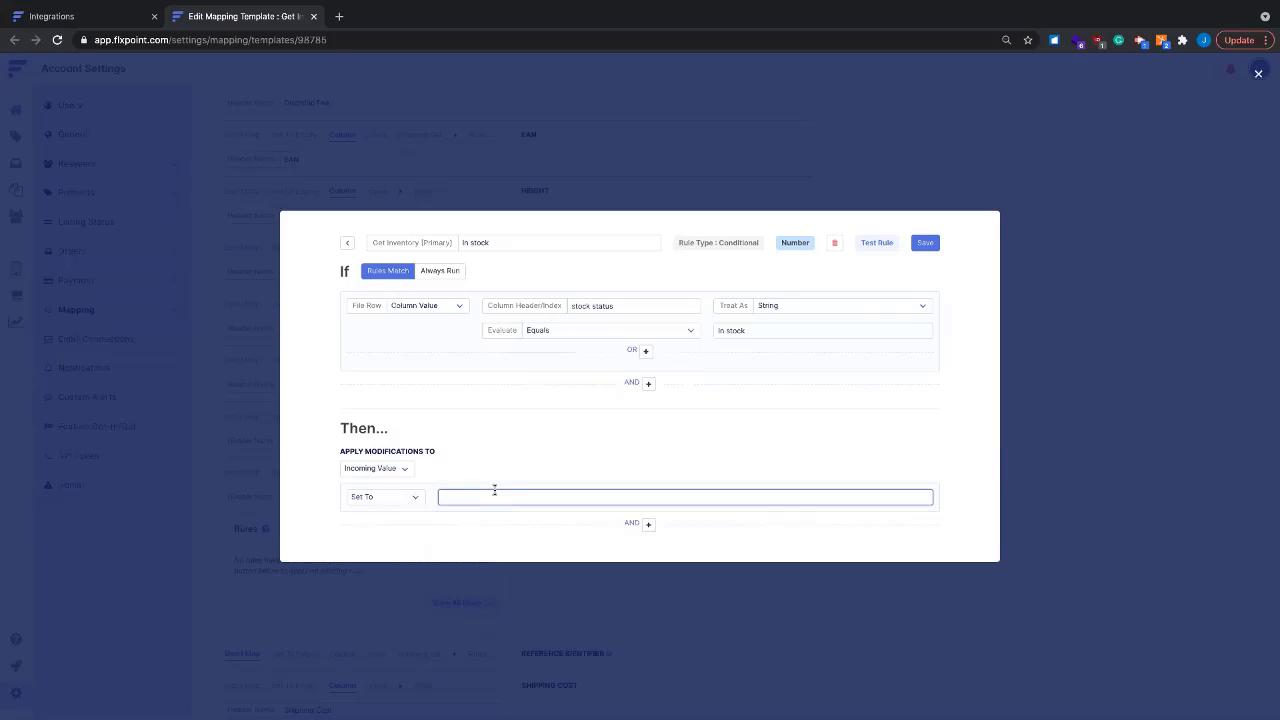
{"action": "type", "text": "30"}
{"action": "left_click", "coordinate": [925, 244]}
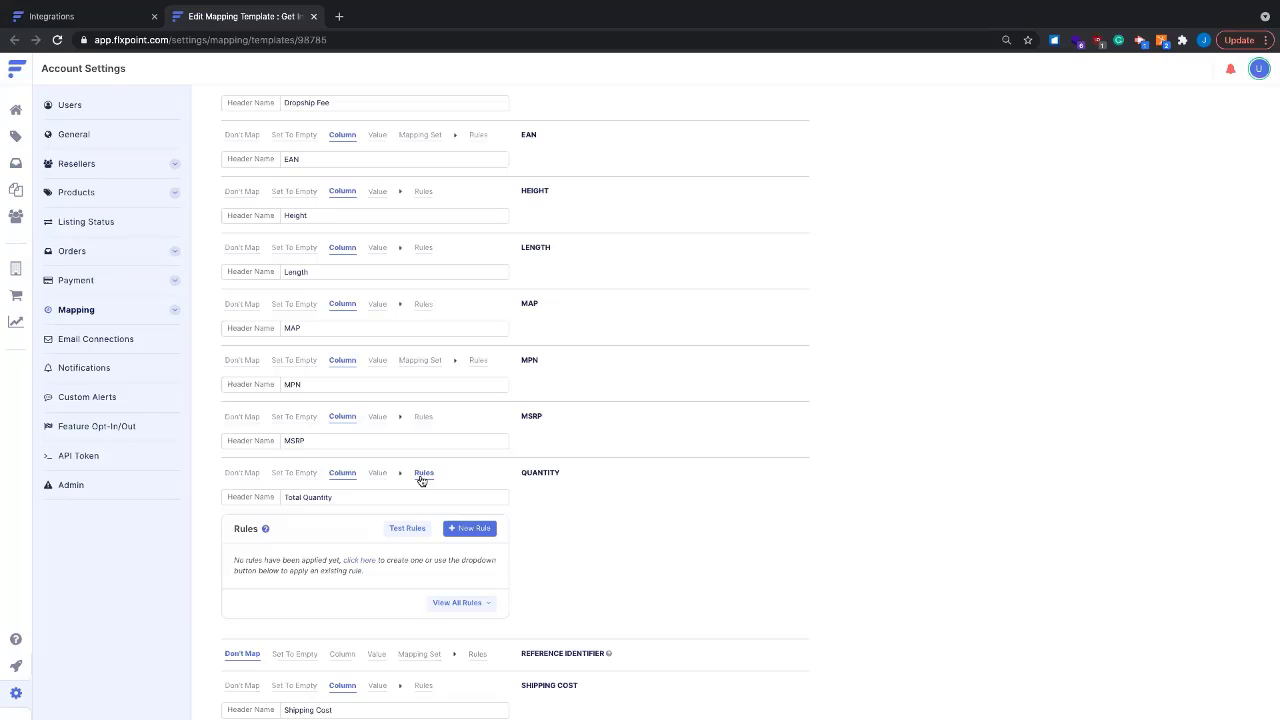
Collapse the QUANTITY rules, look over the template, and close the Edit Mapping Template tab
{"action": "left_click", "coordinate": [421, 476]}
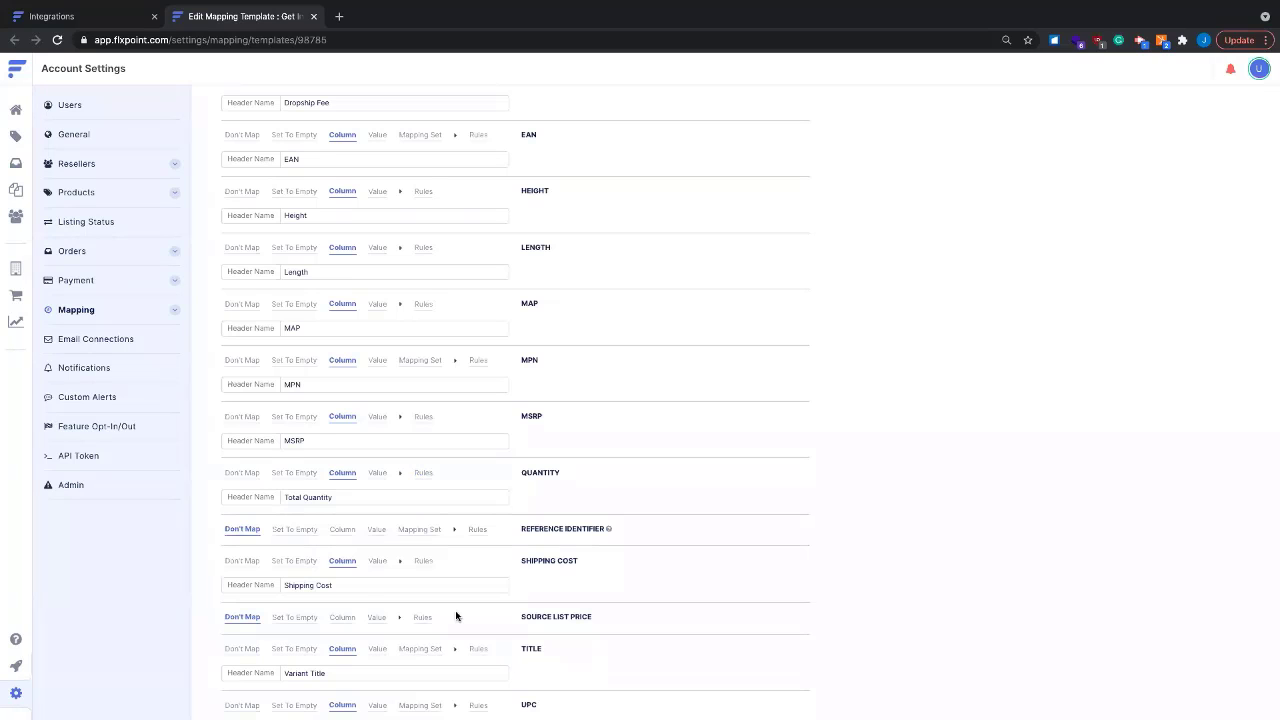
{"action": "scroll", "coordinate": [456, 615], "scroll_direction": "down", "scroll_amount": 1}
{"action": "scroll", "coordinate": [429, 514], "scroll_direction": "down", "scroll_amount": 3}
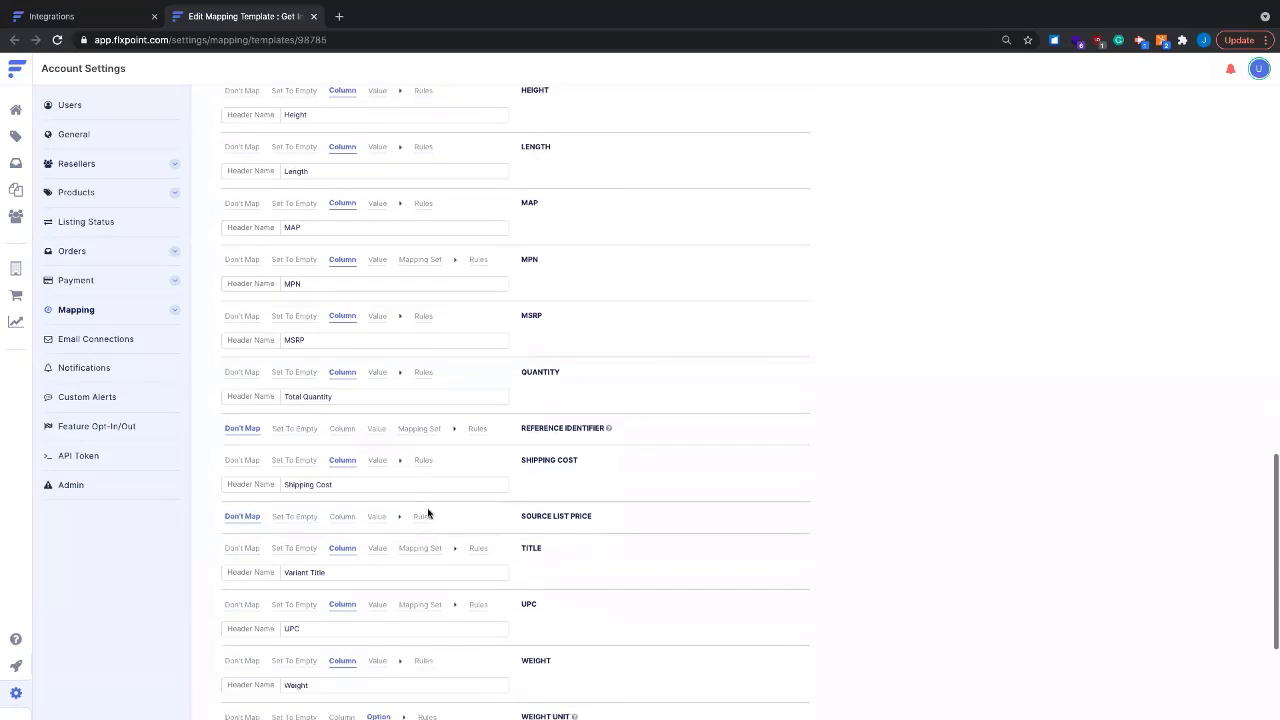
{"action": "scroll", "coordinate": [437, 365], "scroll_direction": "up", "scroll_amount": 3}
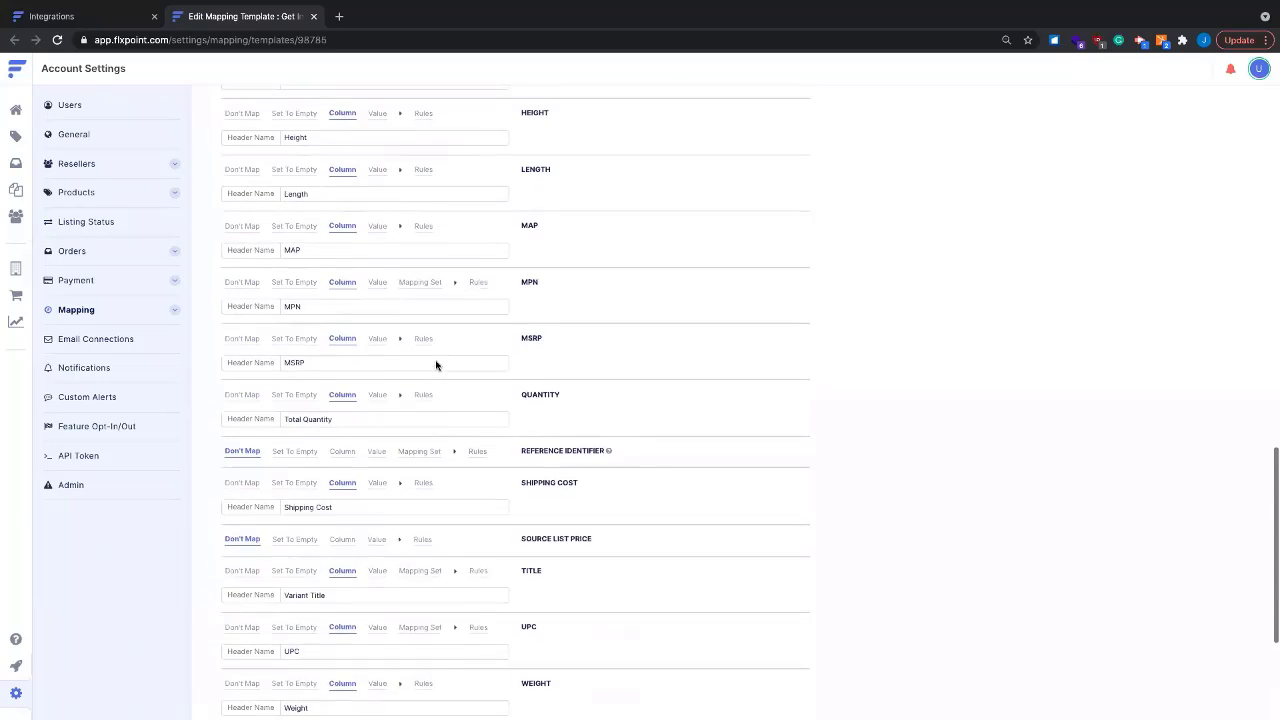
{"action": "scroll", "coordinate": [434, 267], "scroll_direction": "up", "scroll_amount": 2}
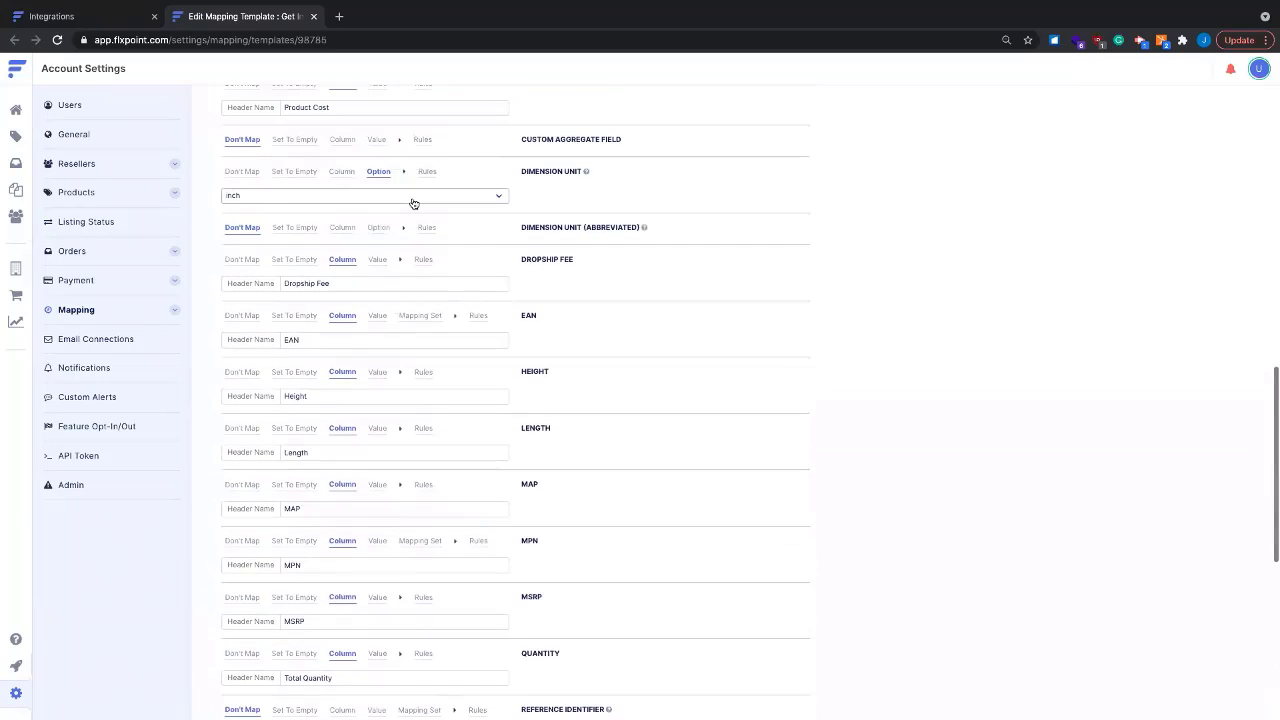
{"action": "scroll", "coordinate": [414, 203], "scroll_direction": "down", "scroll_amount": 4}
{"action": "scroll", "coordinate": [413, 203], "scroll_direction": "down", "scroll_amount": 1}
{"action": "scroll", "coordinate": [414, 203], "scroll_direction": "down", "scroll_amount": 1}
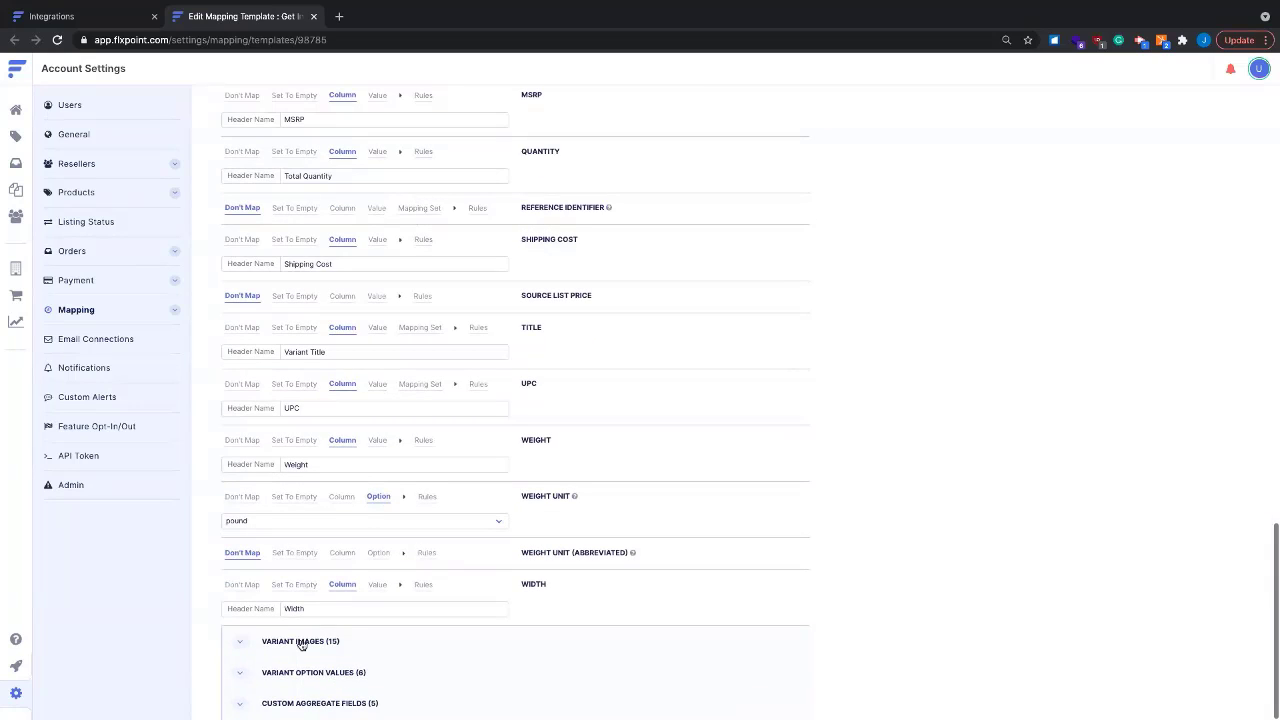
{"action": "scroll", "coordinate": [300, 645], "scroll_direction": "up", "scroll_amount": 15}
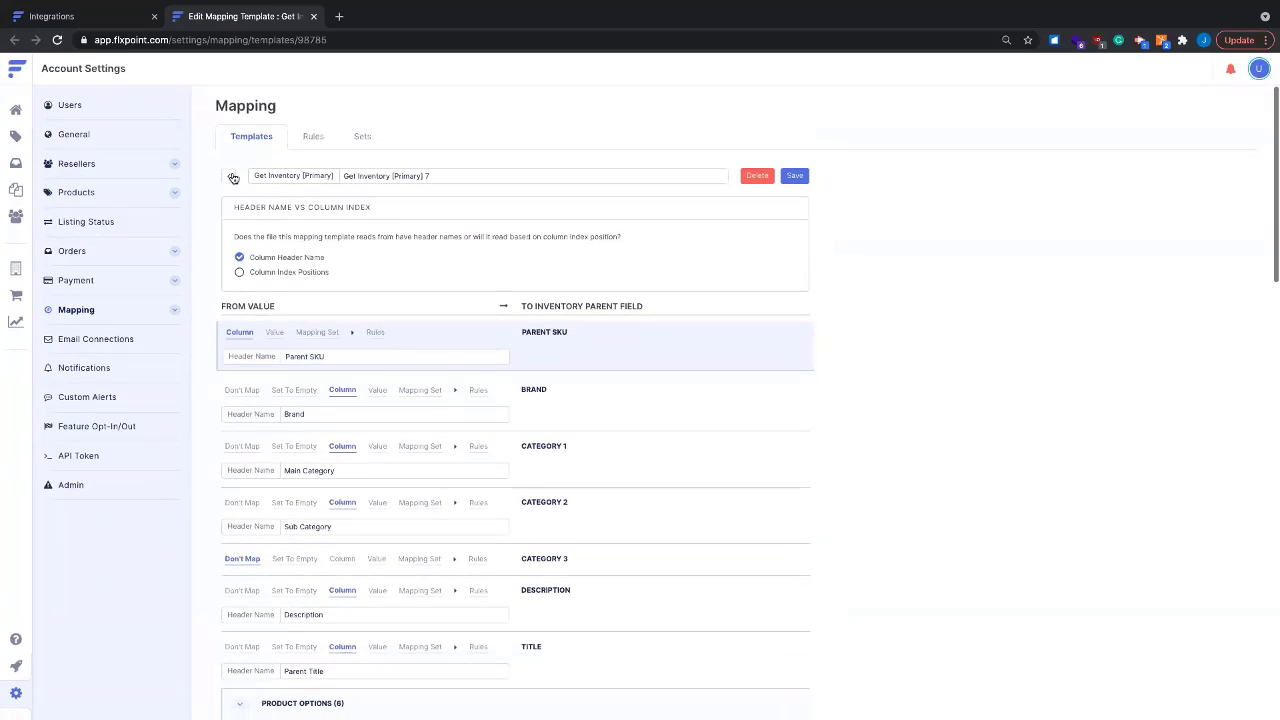
{"action": "left_click", "coordinate": [314, 19]}
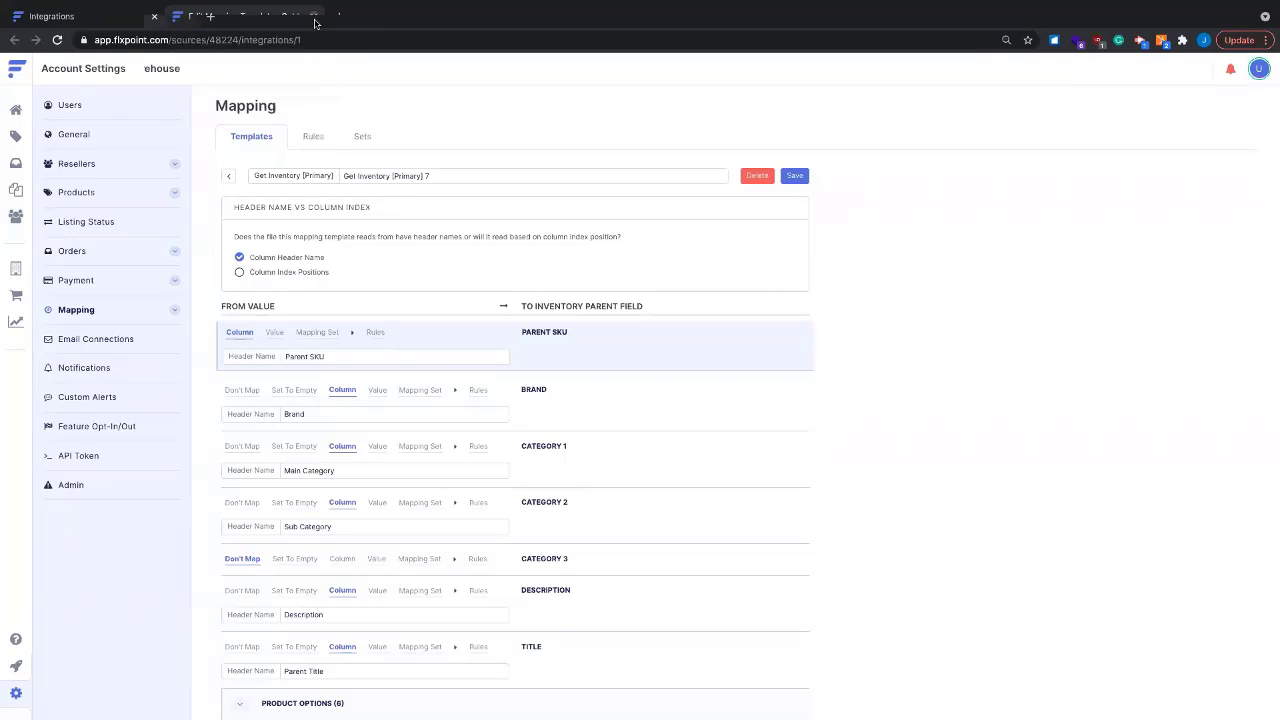
Save and Complete, then schedule runs on Monday at a Specific Time, 9AM UTC
{"action": "left_click", "coordinate": [284, 407]}
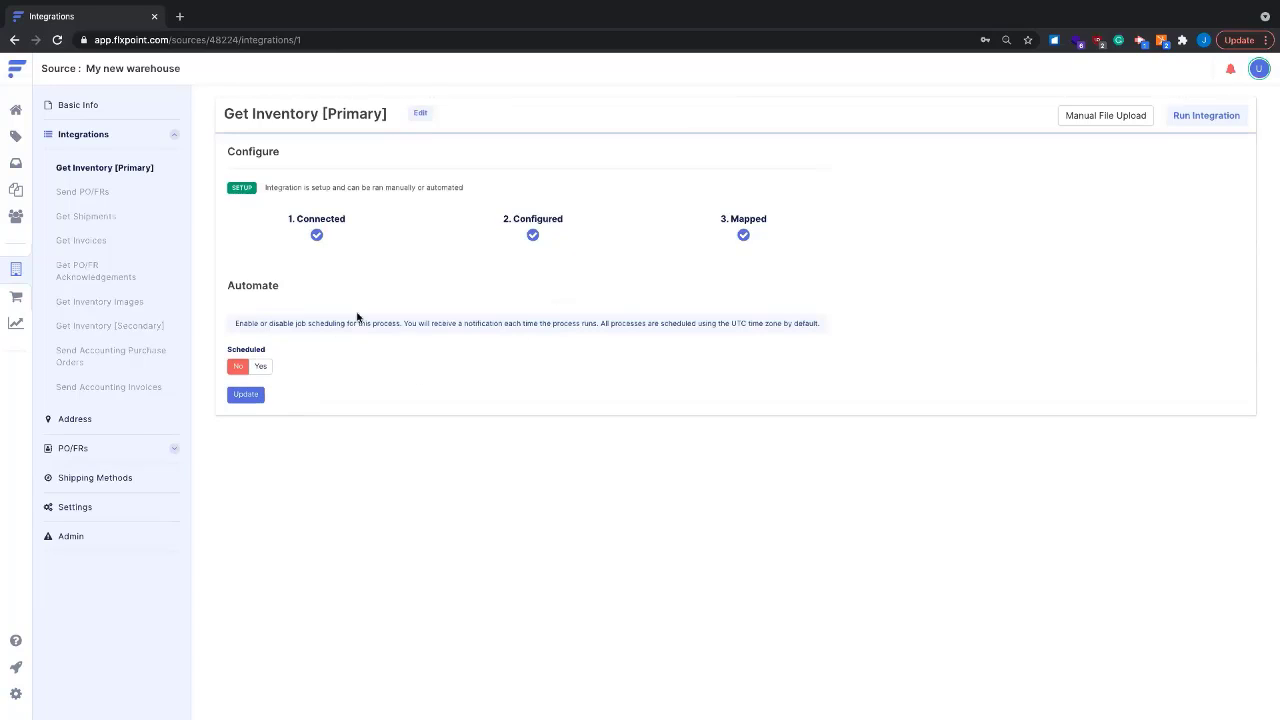
{"action": "left_click", "coordinate": [268, 372]}
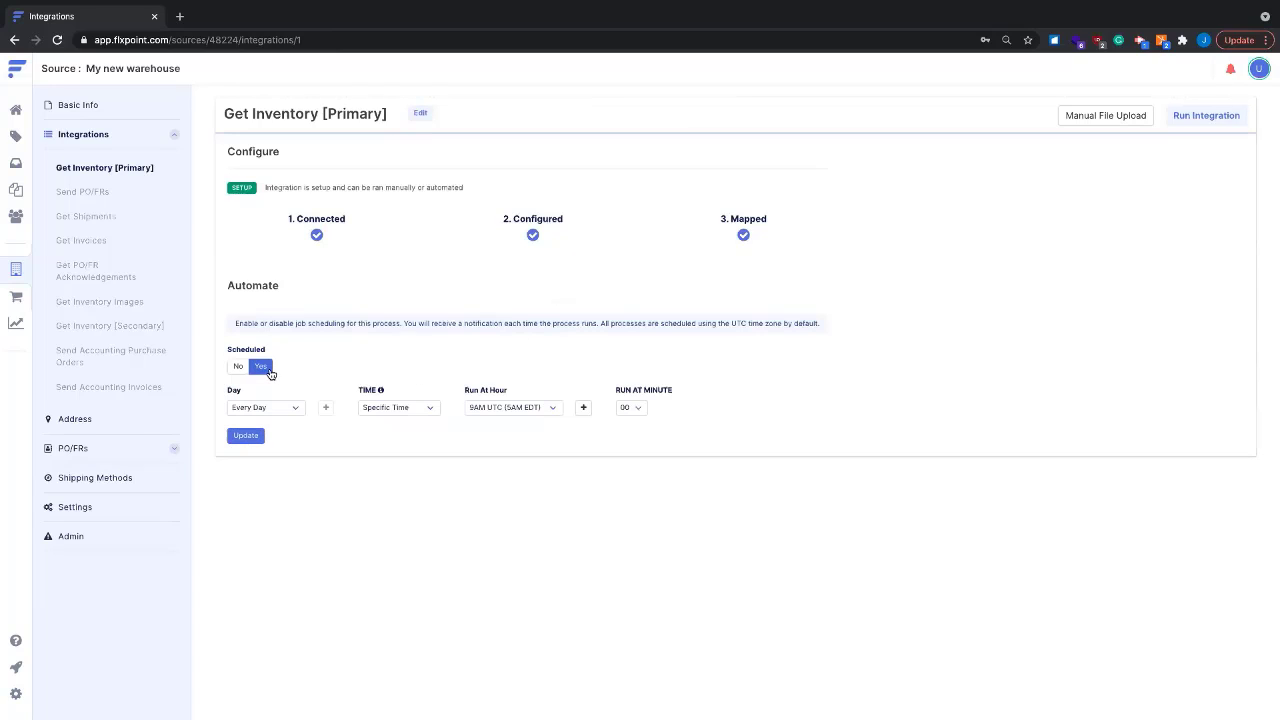
{"action": "left_click", "coordinate": [380, 408]}
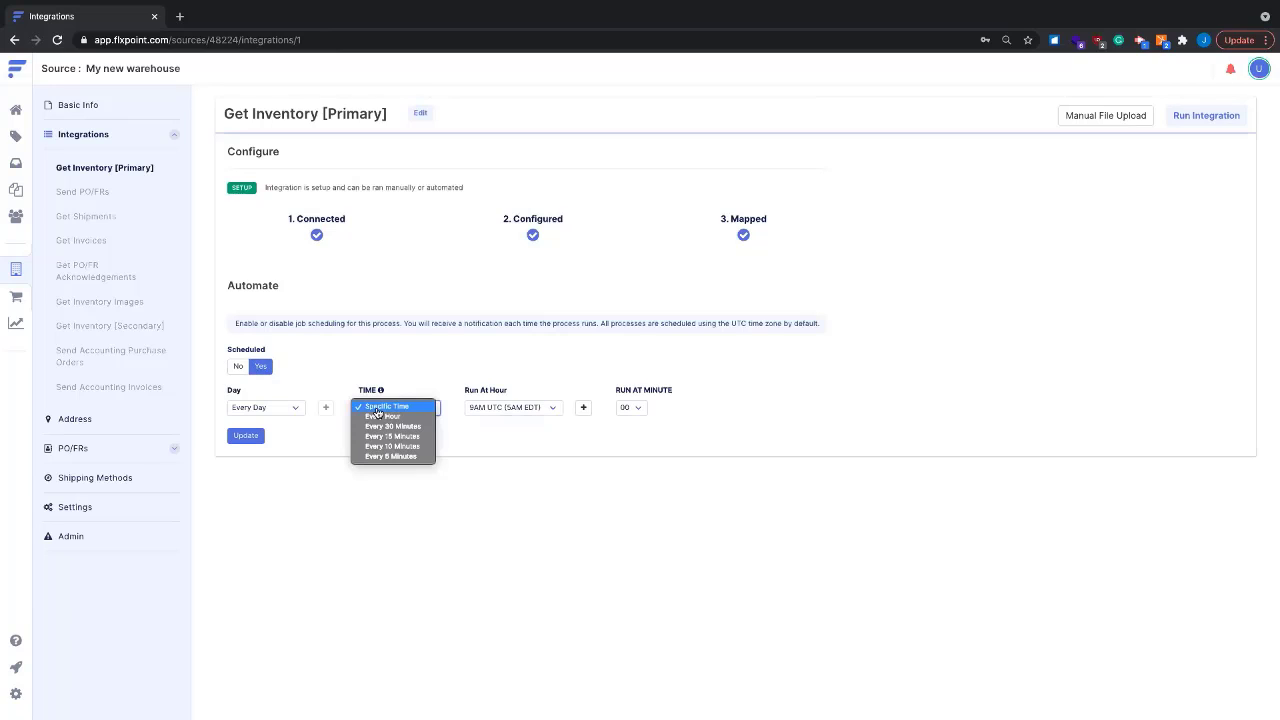
{"action": "left_click", "coordinate": [396, 415]}
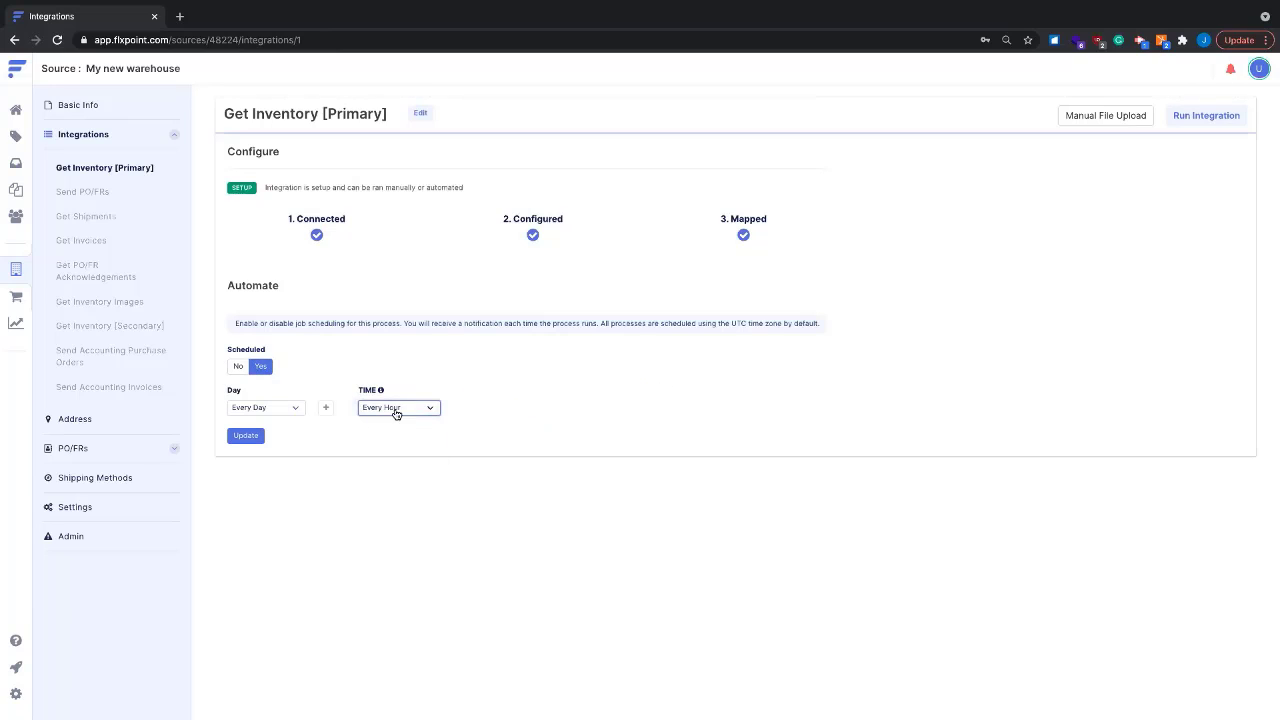
{"action": "left_click", "coordinate": [291, 410]}
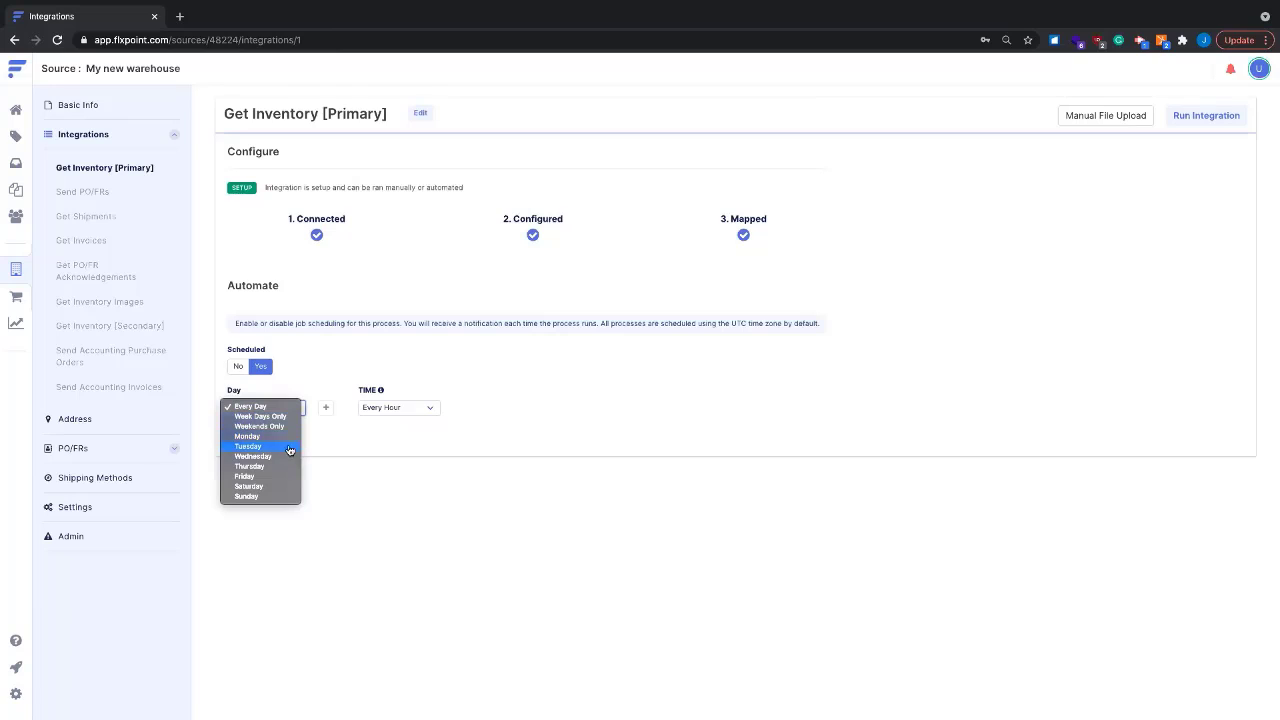
{"action": "left_click", "coordinate": [276, 437]}
{"action": "left_click", "coordinate": [404, 410]}
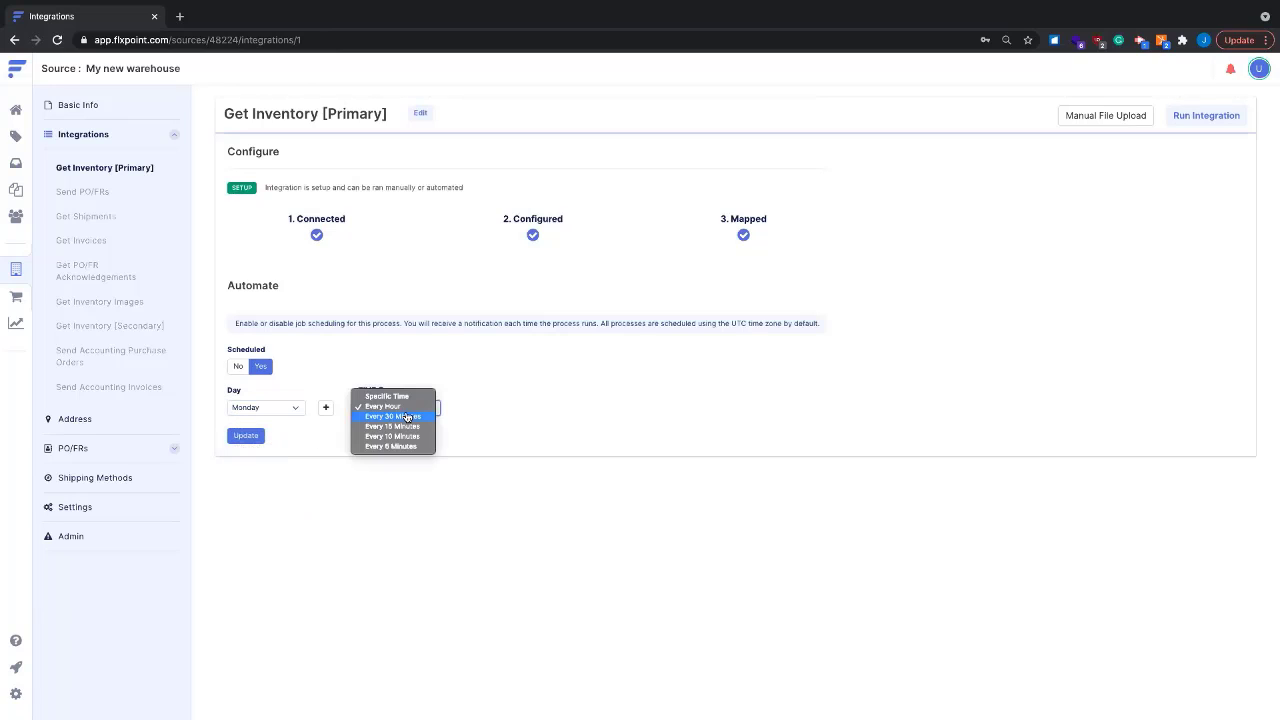
{"action": "left_click", "coordinate": [387, 397]}
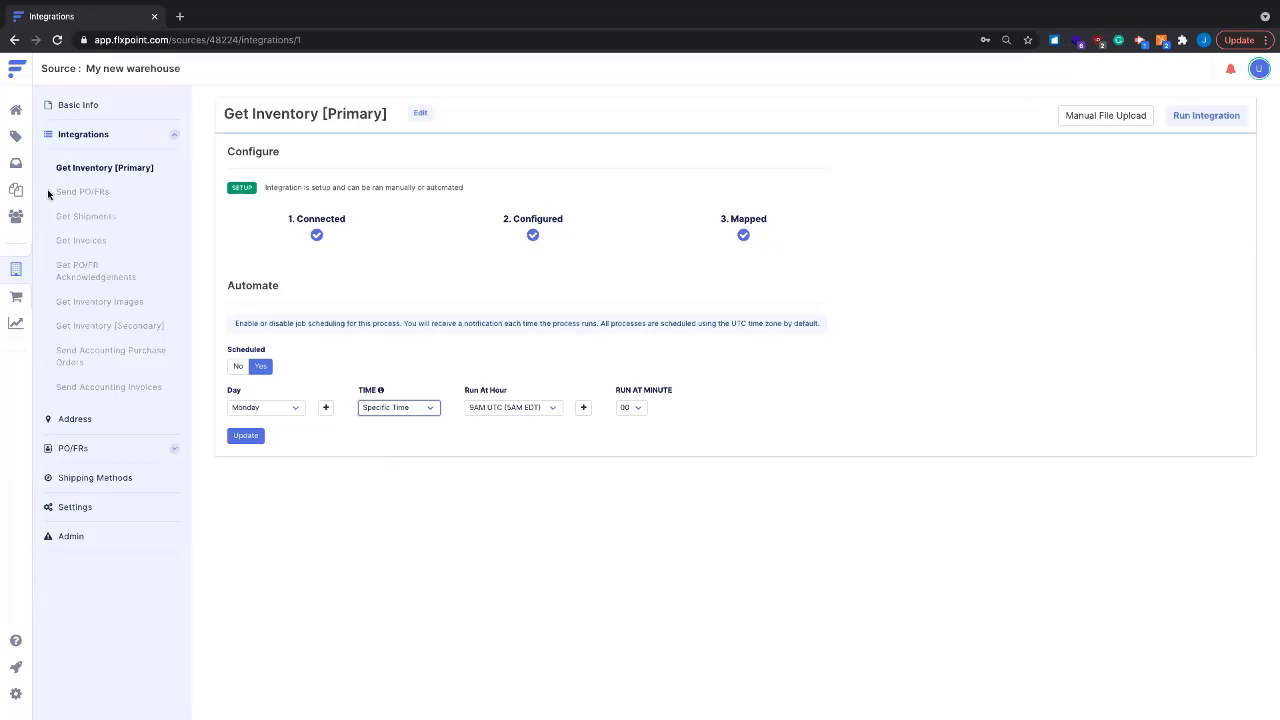
Go to Sources and configure My new warehouse's Get Inventory [Primary] integration
{"action": "left_click", "coordinate": [15, 136]}
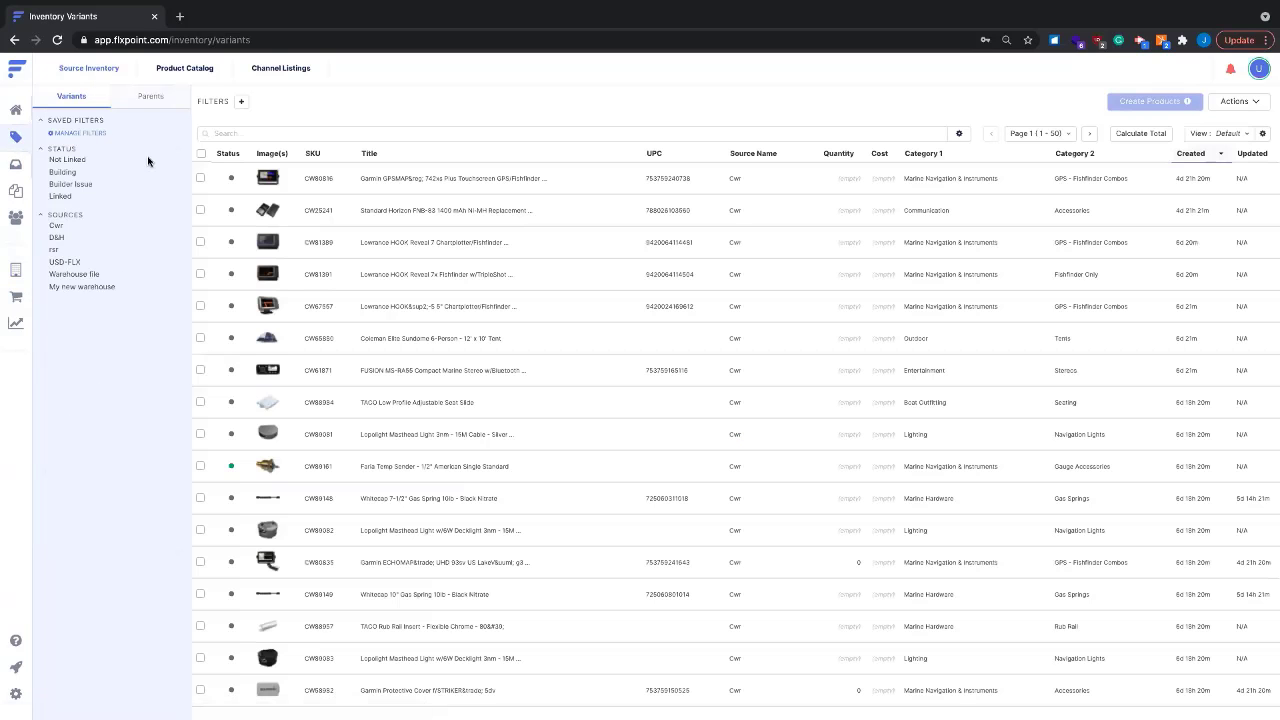
{"action": "left_click", "coordinate": [15, 270]}
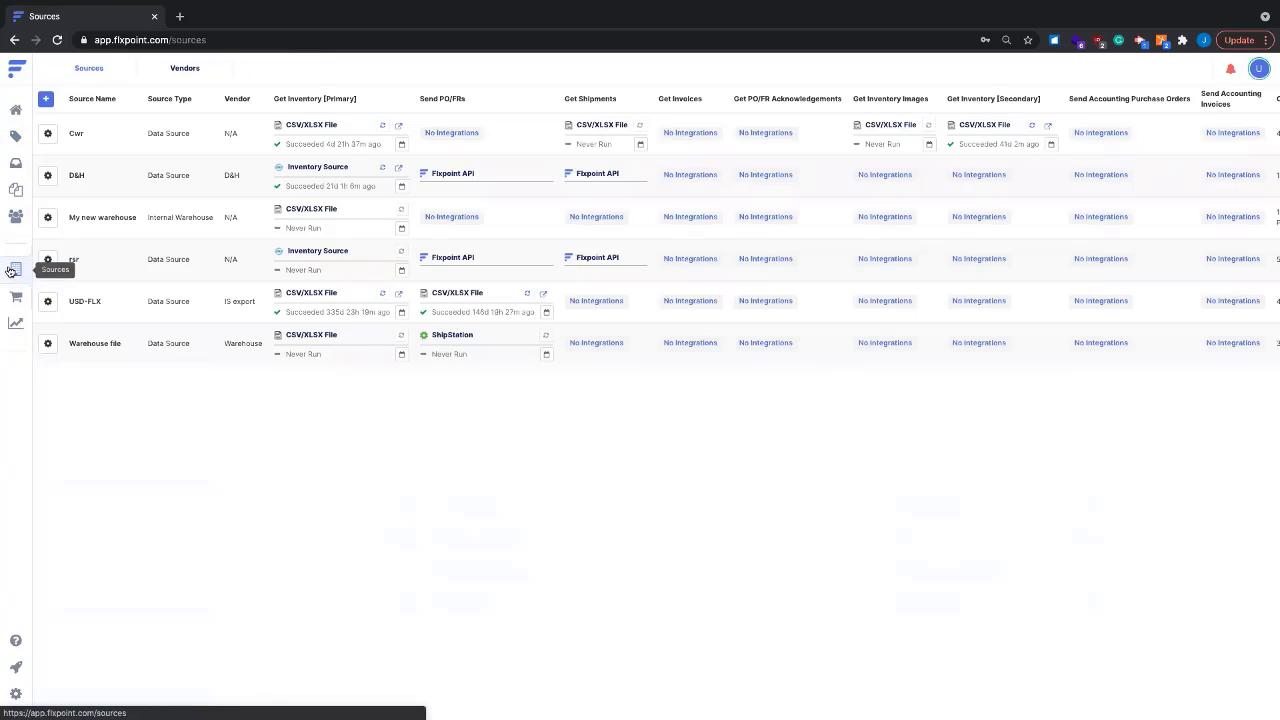
{"action": "left_click", "coordinate": [47, 217]}
{"action": "left_click", "coordinate": [103, 134]}
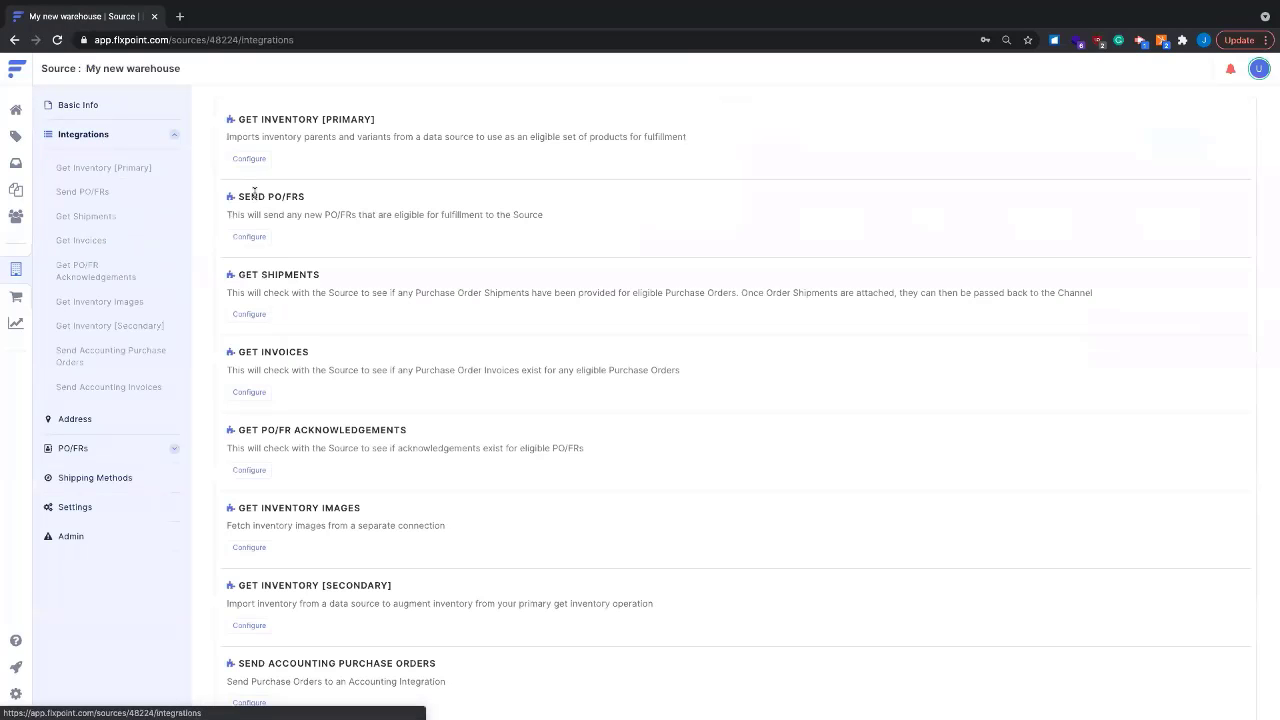
{"action": "left_click", "coordinate": [250, 160]}
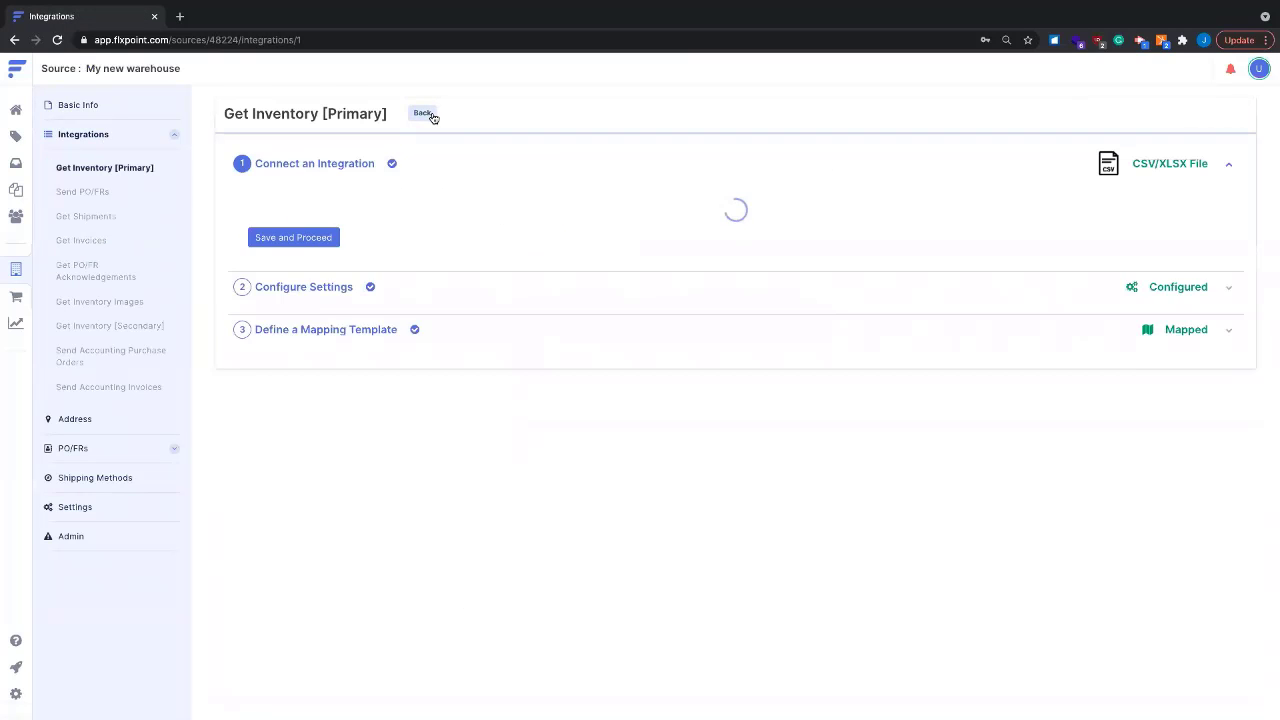
Advance to the mapping step and open the Get Inventory [Primary] 7 template in a new tab
{"action": "left_click", "coordinate": [322, 350]}
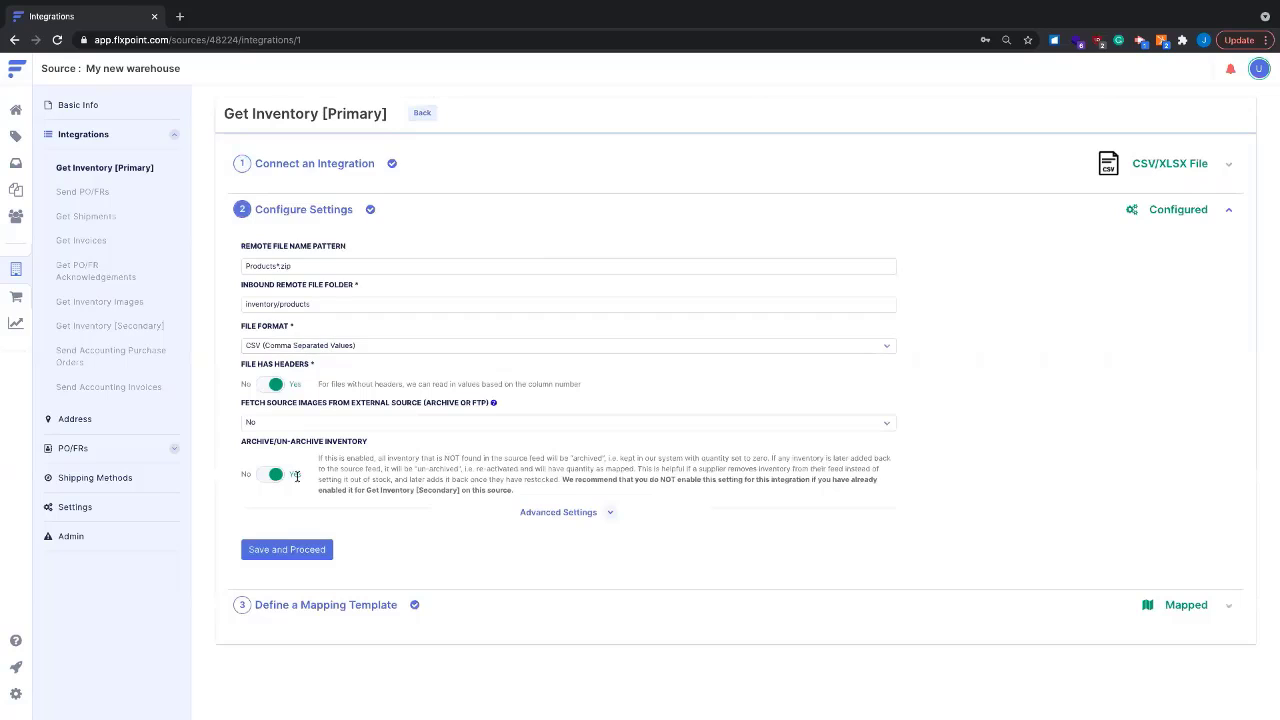
{"action": "left_click", "coordinate": [285, 552]}
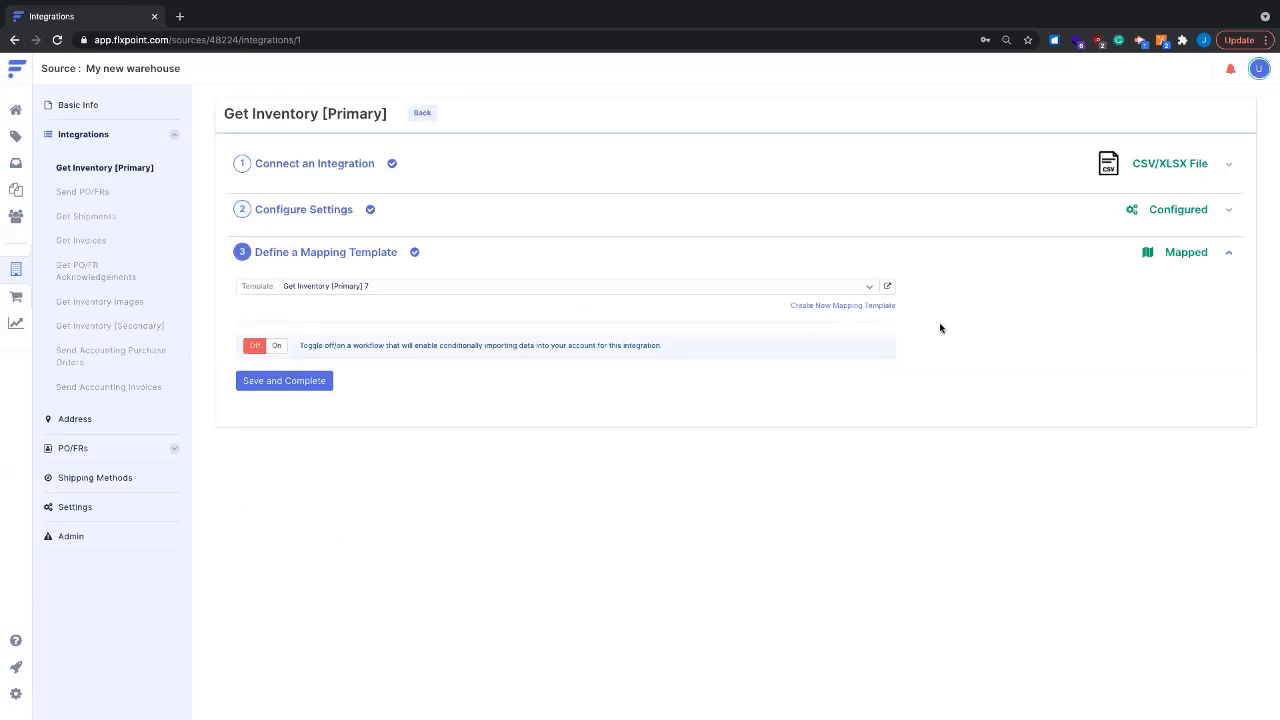
{"action": "left_click", "coordinate": [887, 286]}
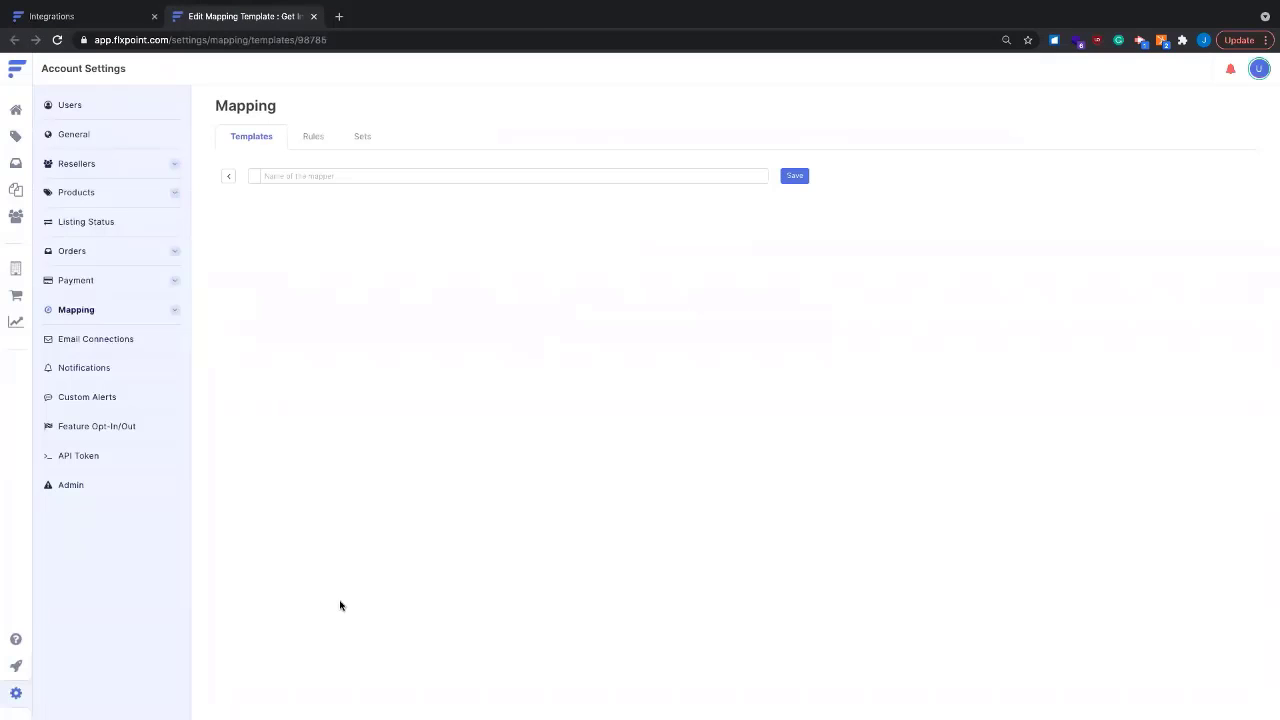
{"action": "scroll", "coordinate": [366, 624], "scroll_direction": "down", "scroll_amount": 5}
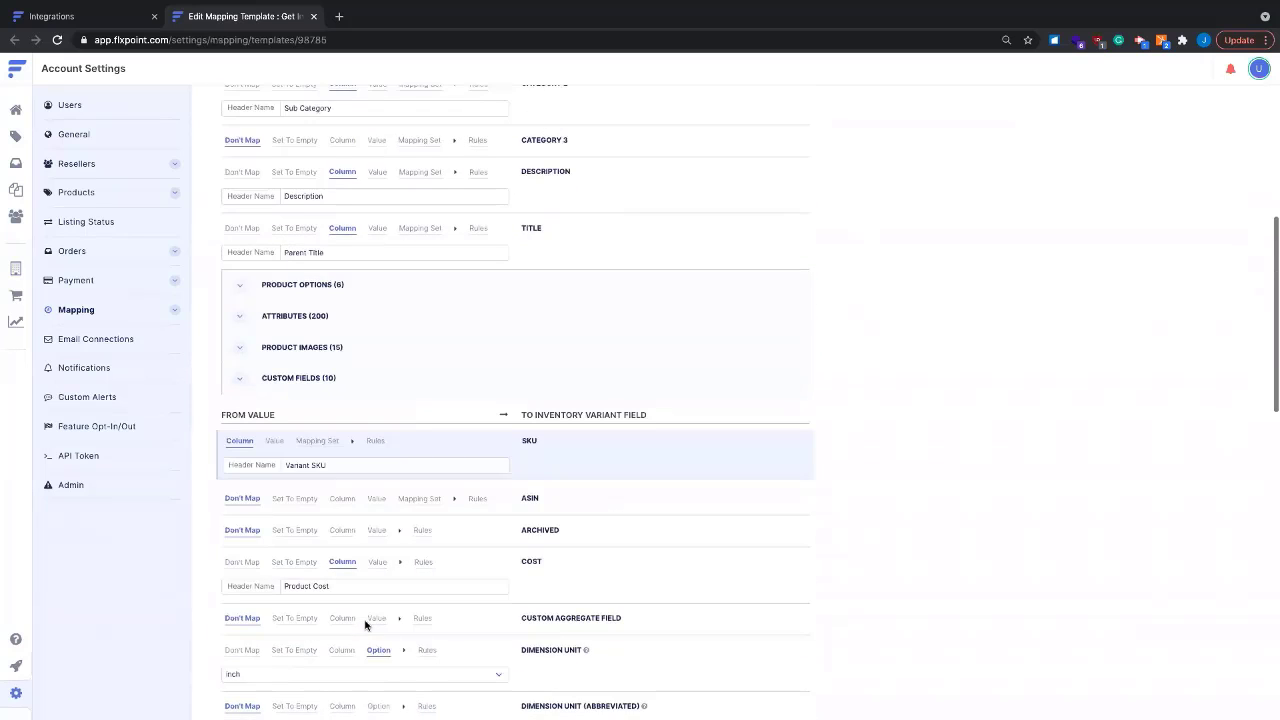
{"action": "scroll", "coordinate": [366, 624], "scroll_direction": "down", "scroll_amount": 7}
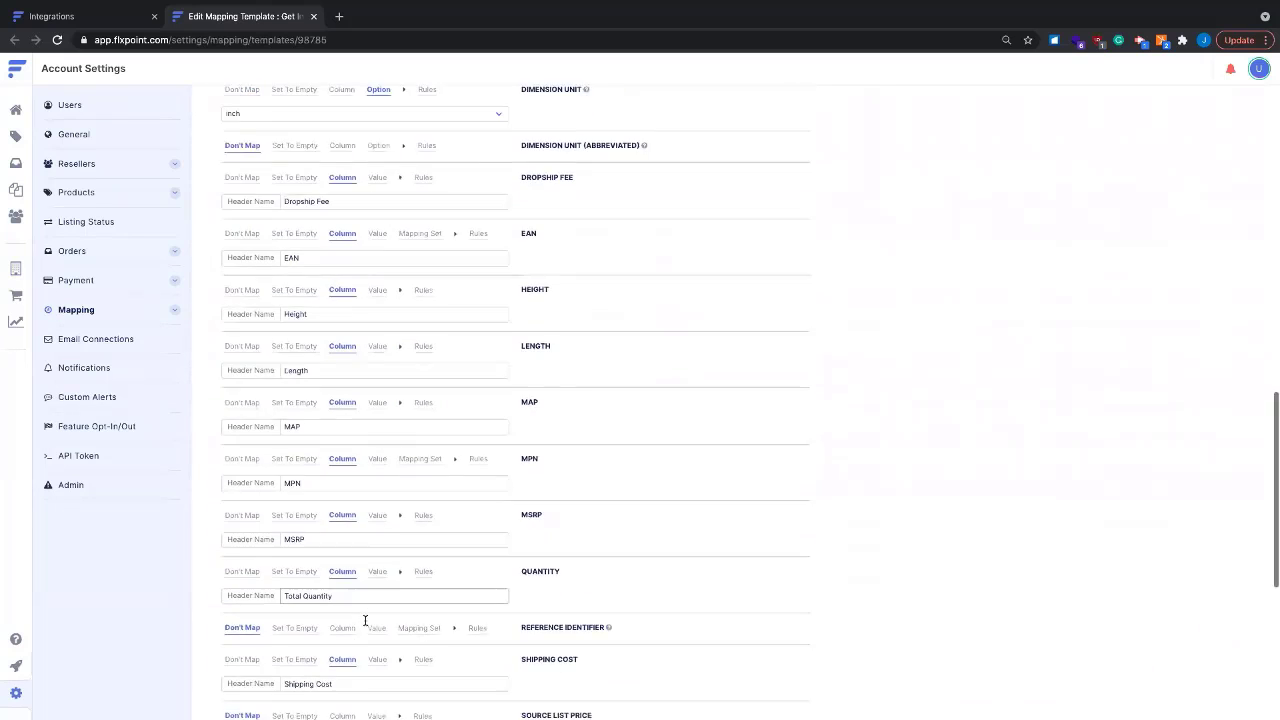
{"action": "scroll", "coordinate": [365, 620], "scroll_direction": "down", "scroll_amount": 4}
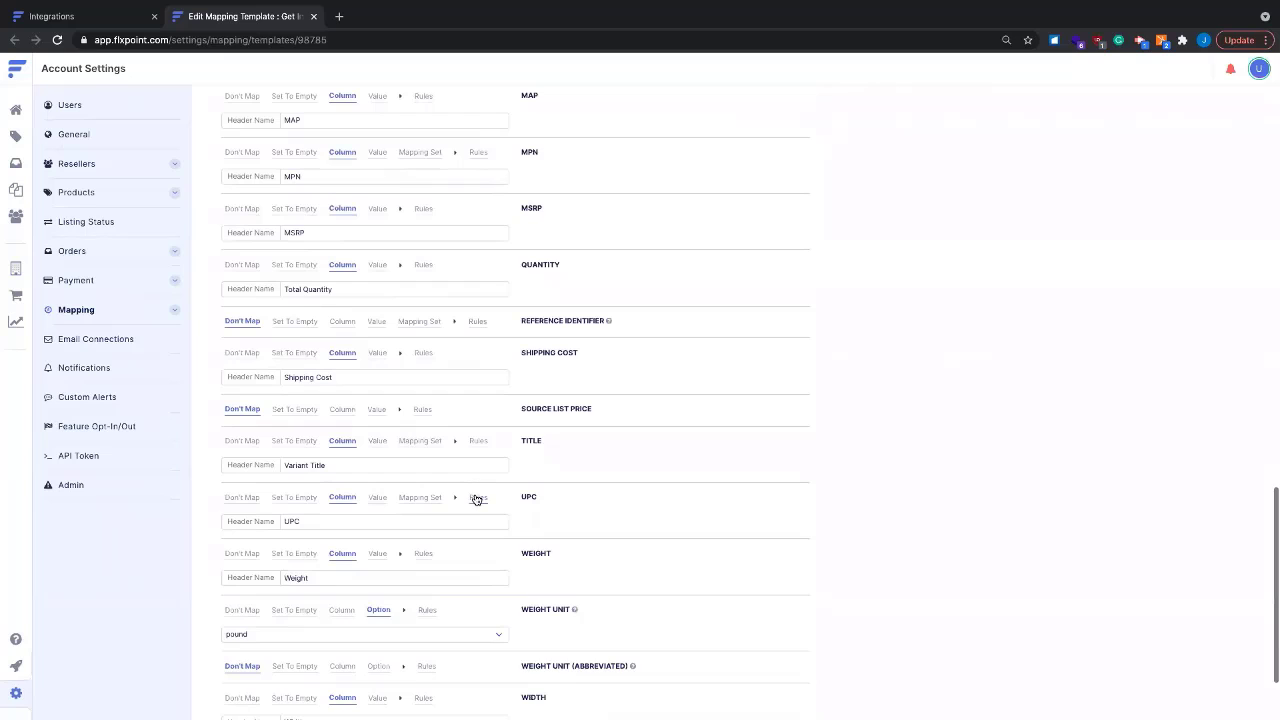
Create a UPC rule named 'Remove Leading zero'
{"action": "left_click", "coordinate": [477, 497]}
{"action": "left_click", "coordinate": [469, 552]}
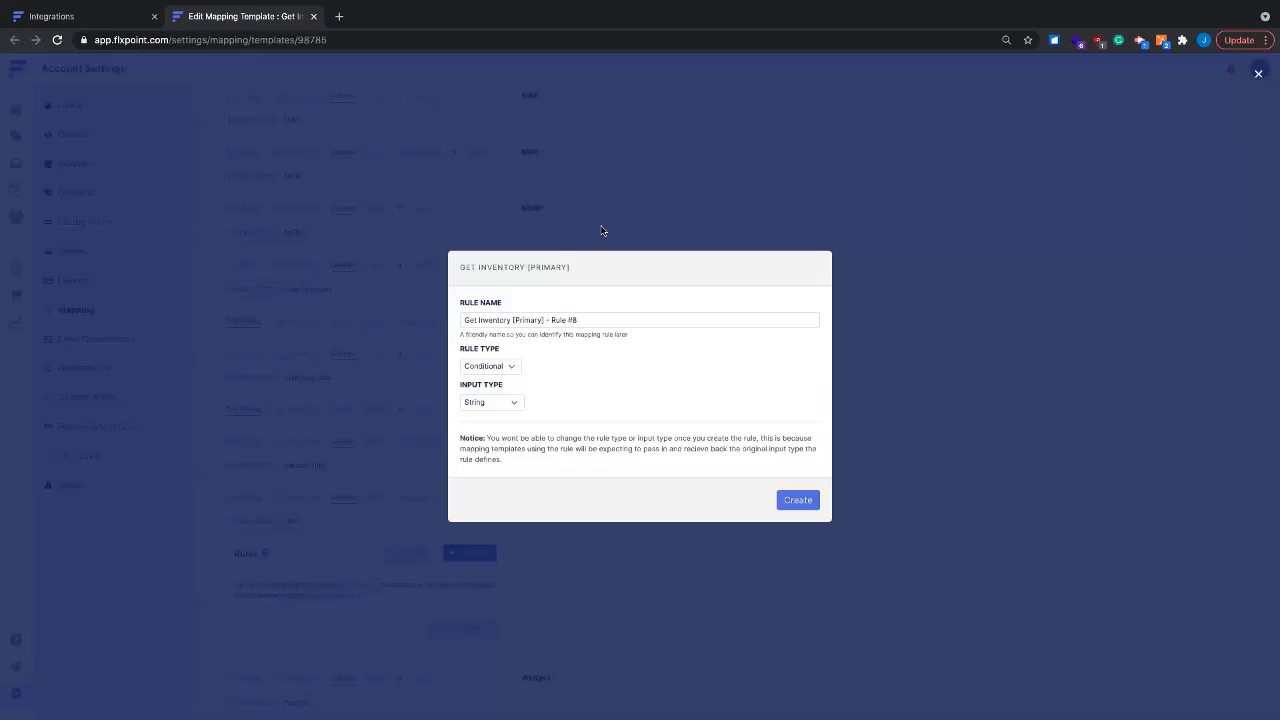
{"action": "left_click_drag", "start_coordinate": [620, 318], "coordinate": [398, 316]}
{"action": "type", "text": "Remove "}
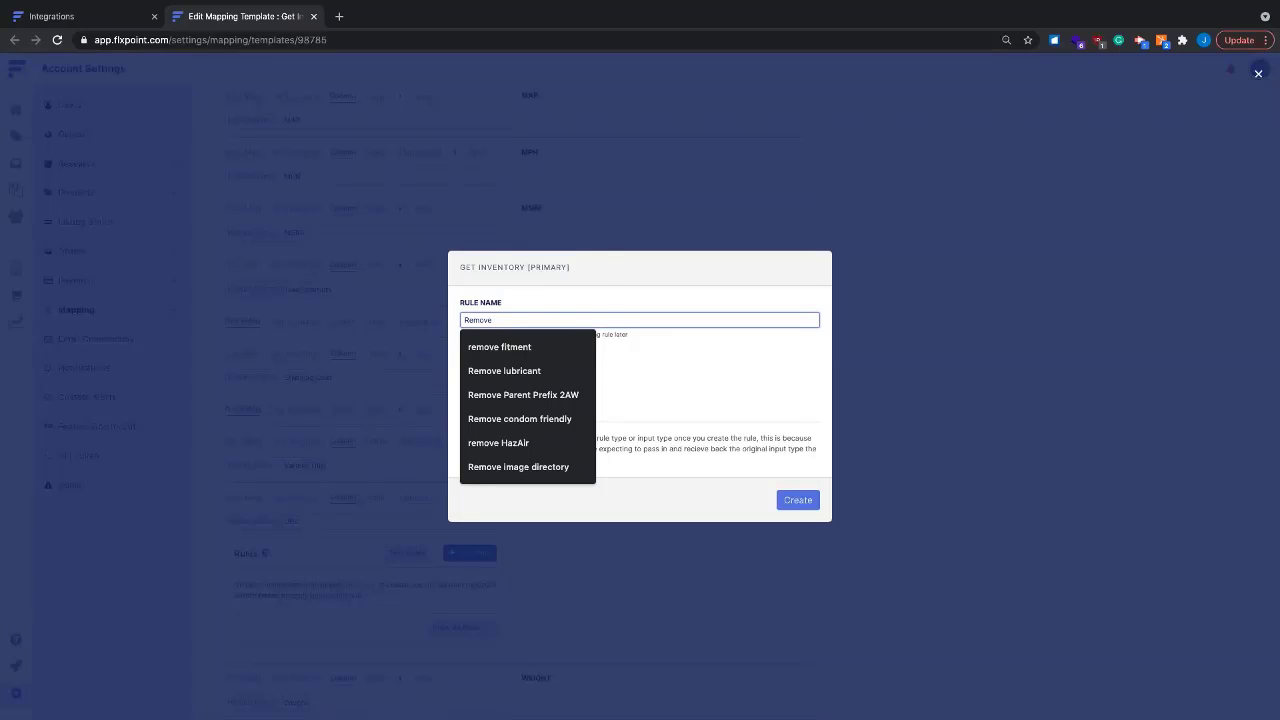
{"action": "type", "text": "Lead"}
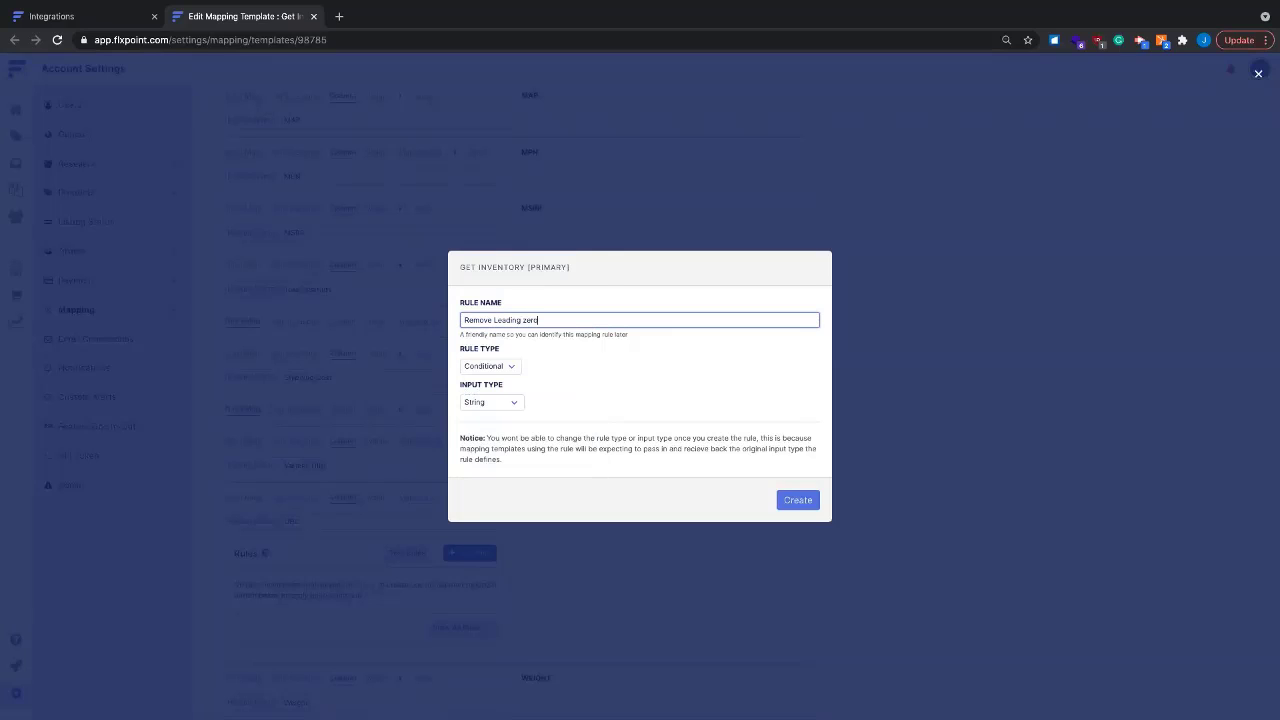
{"action": "type", "text": "ing zero"}
{"action": "left_click", "coordinate": [798, 500]}
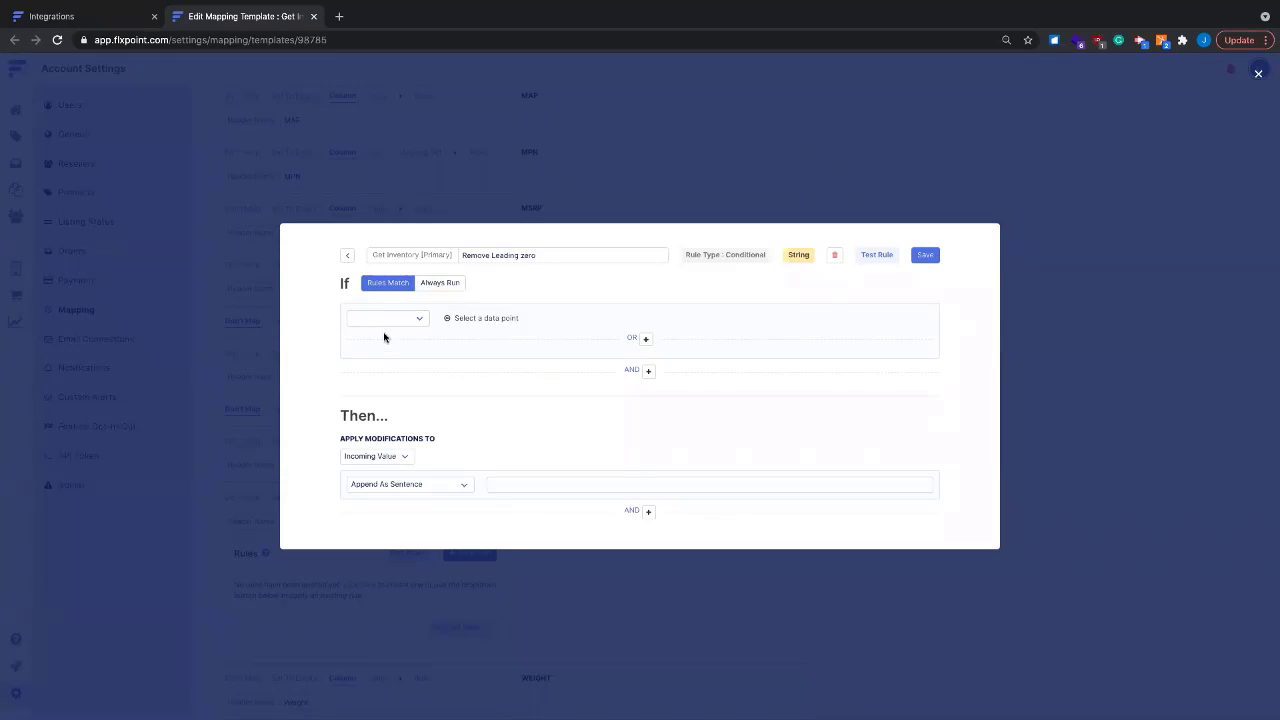
Set the rule condition to Column Value UPC Starts With 0
{"action": "left_click", "coordinate": [386, 322]}
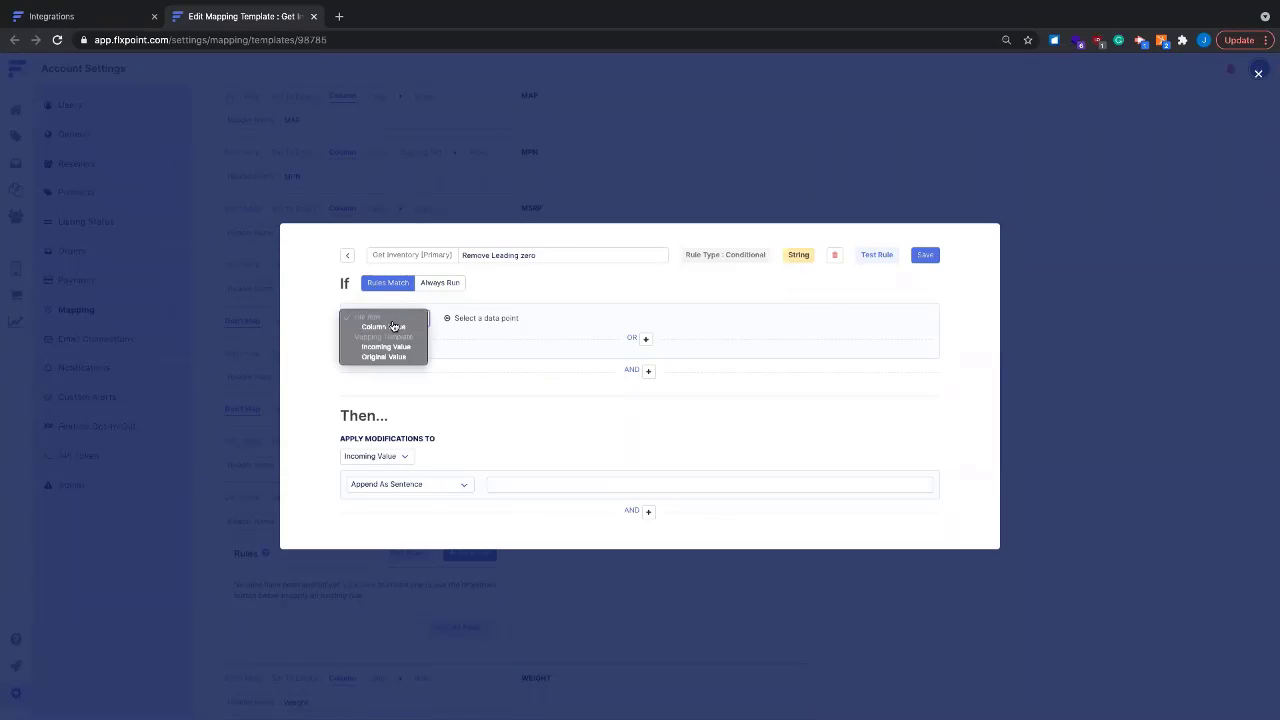
{"action": "left_click", "coordinate": [393, 327]}
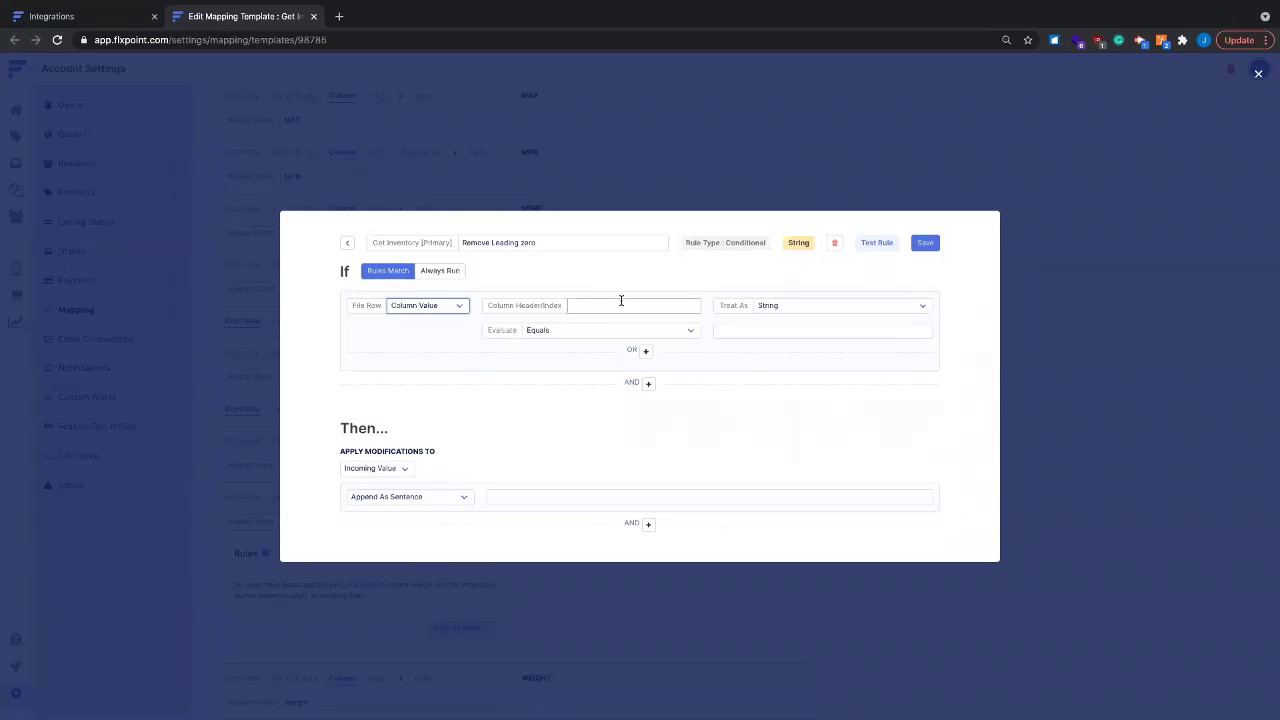
{"action": "left_click", "coordinate": [621, 302]}
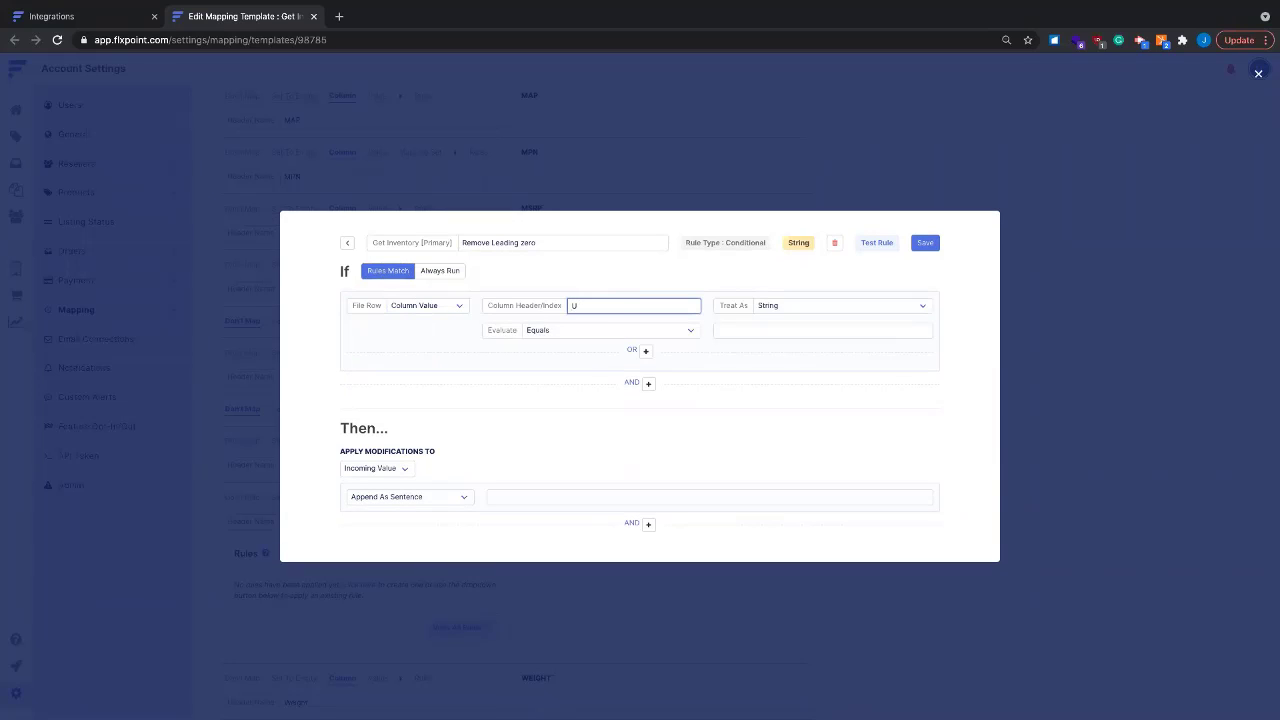
{"action": "left_click", "coordinate": [597, 331]}
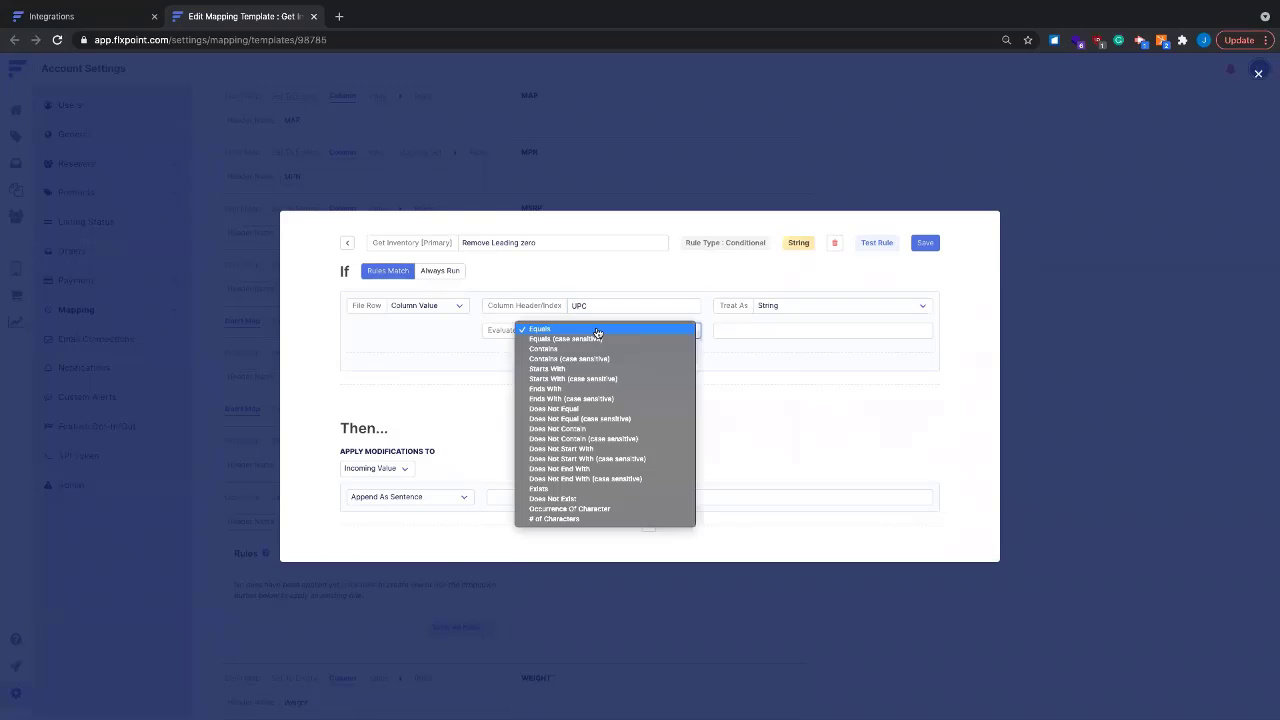
{"action": "left_click", "coordinate": [585, 370]}
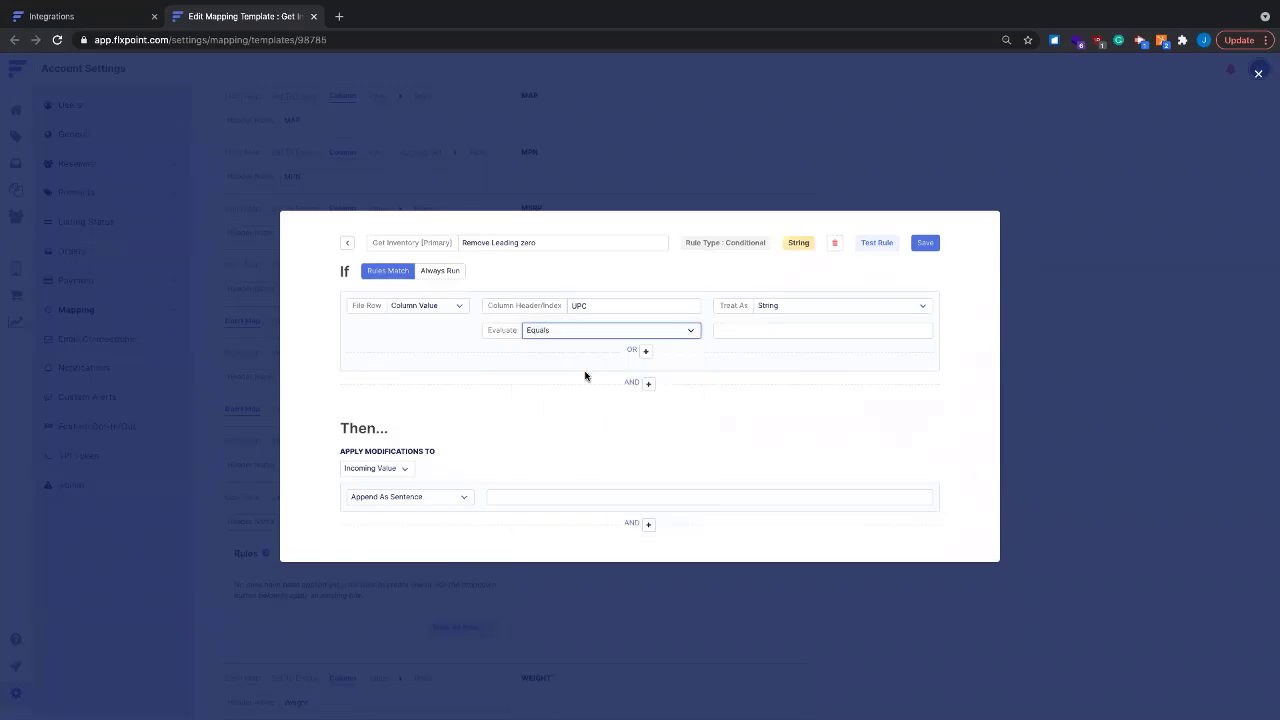
{"action": "left_click", "coordinate": [738, 329]}
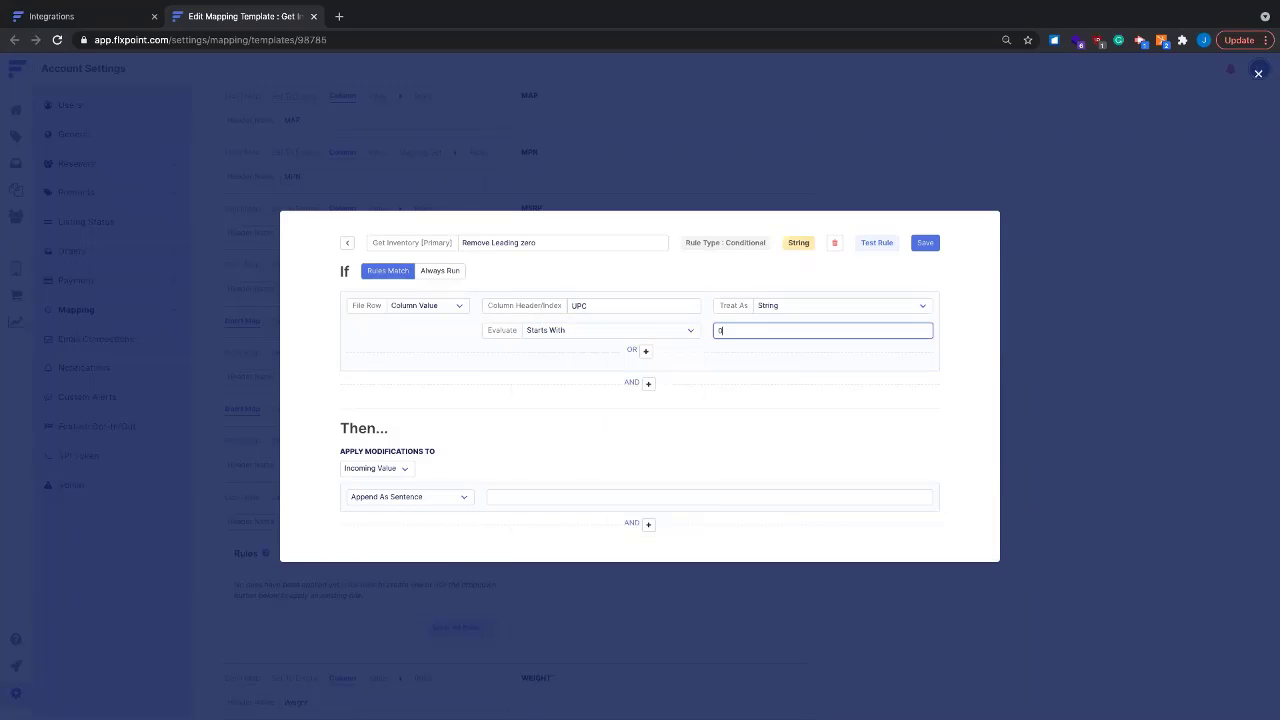
Choose Replace Character At Index with index 0 and an empty replacement, then close the editor
{"action": "left_click", "coordinate": [446, 500]}
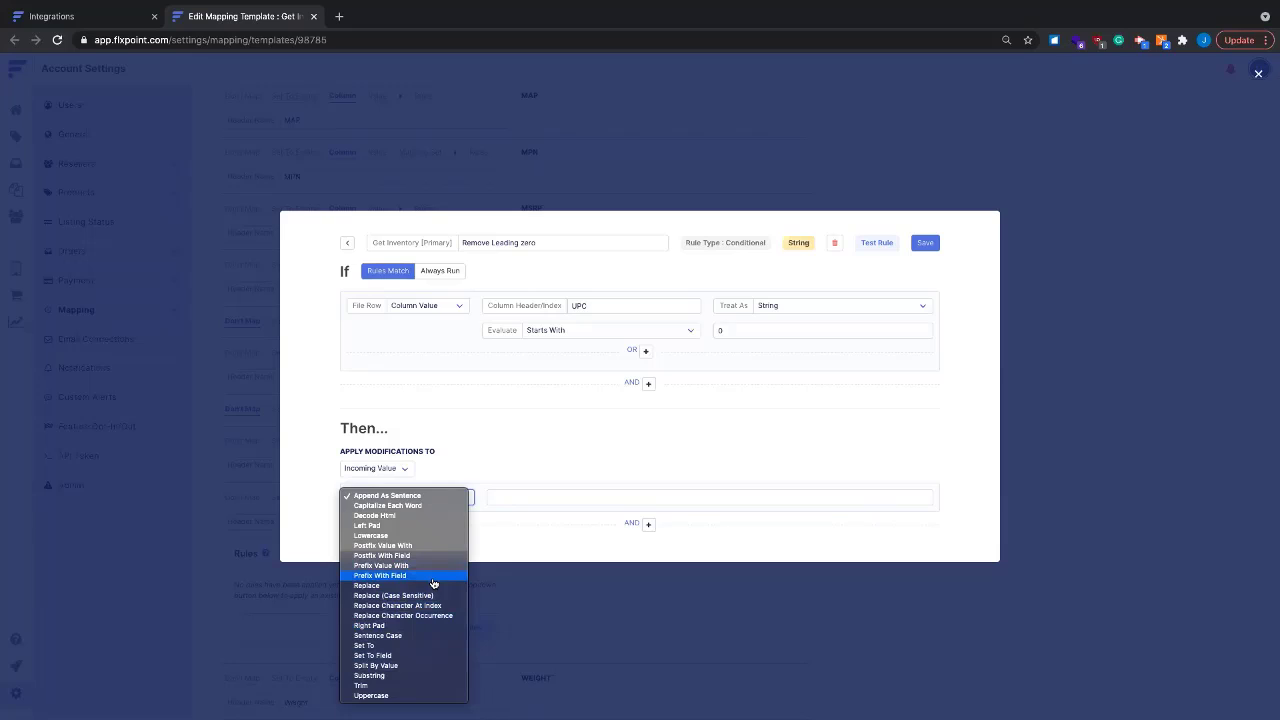
{"action": "left_click", "coordinate": [434, 605]}
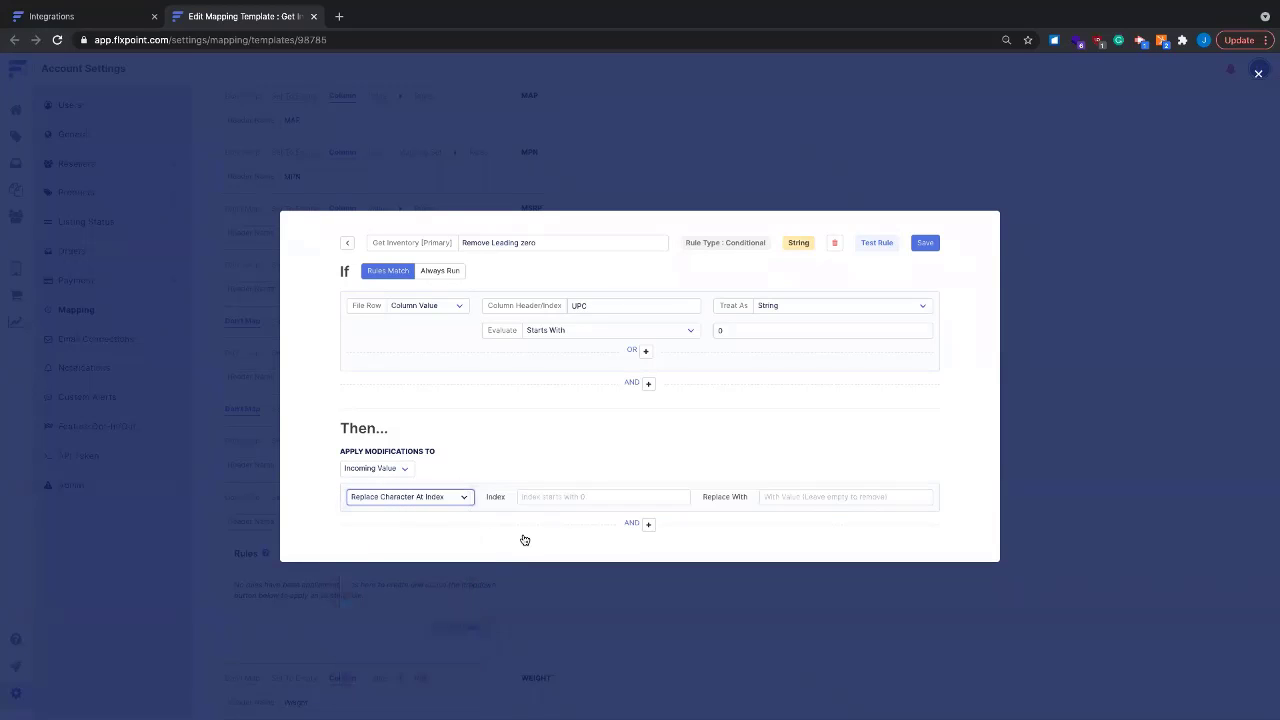
{"action": "left_click", "coordinate": [573, 497]}
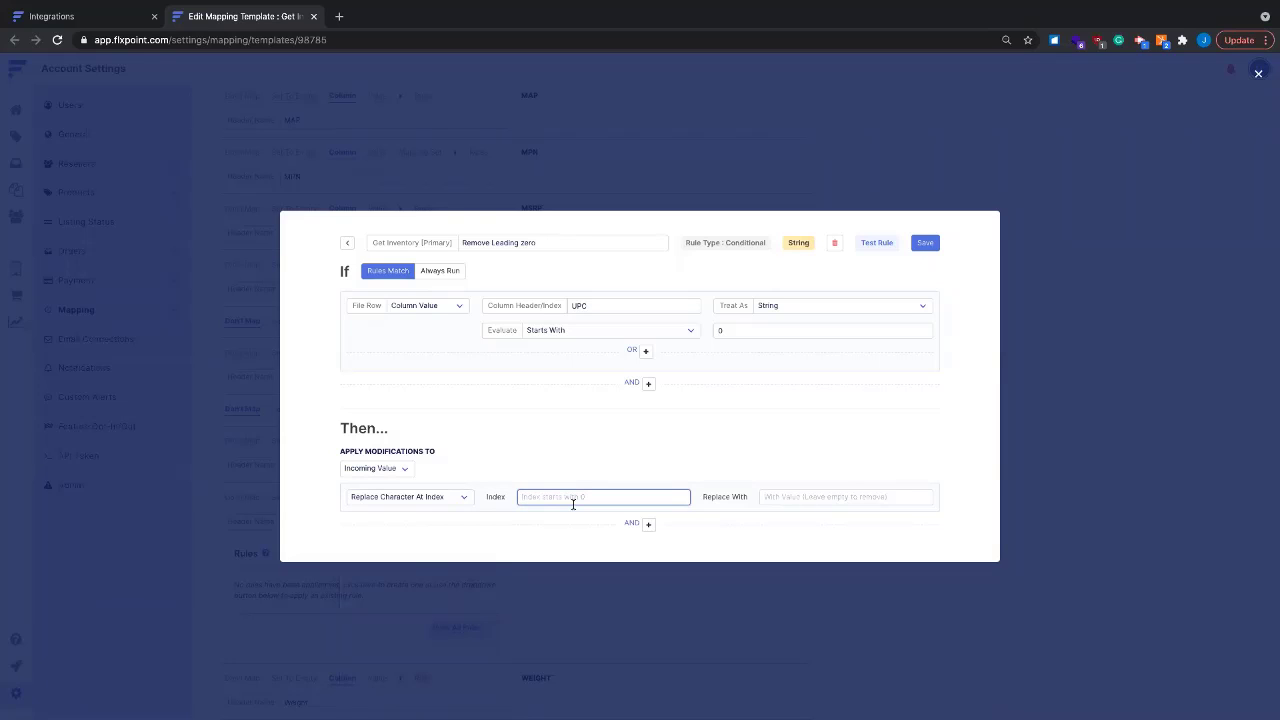
{"action": "type", "text": "0"}
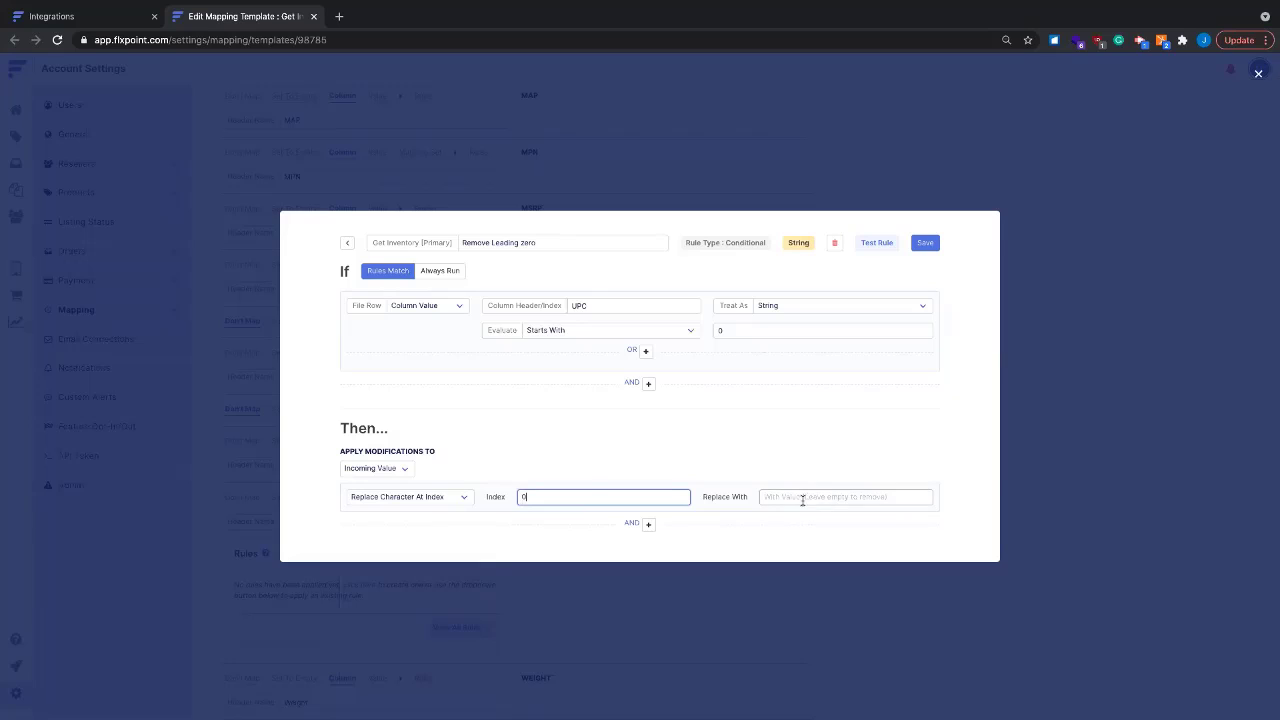
{"action": "left_click", "coordinate": [845, 504]}
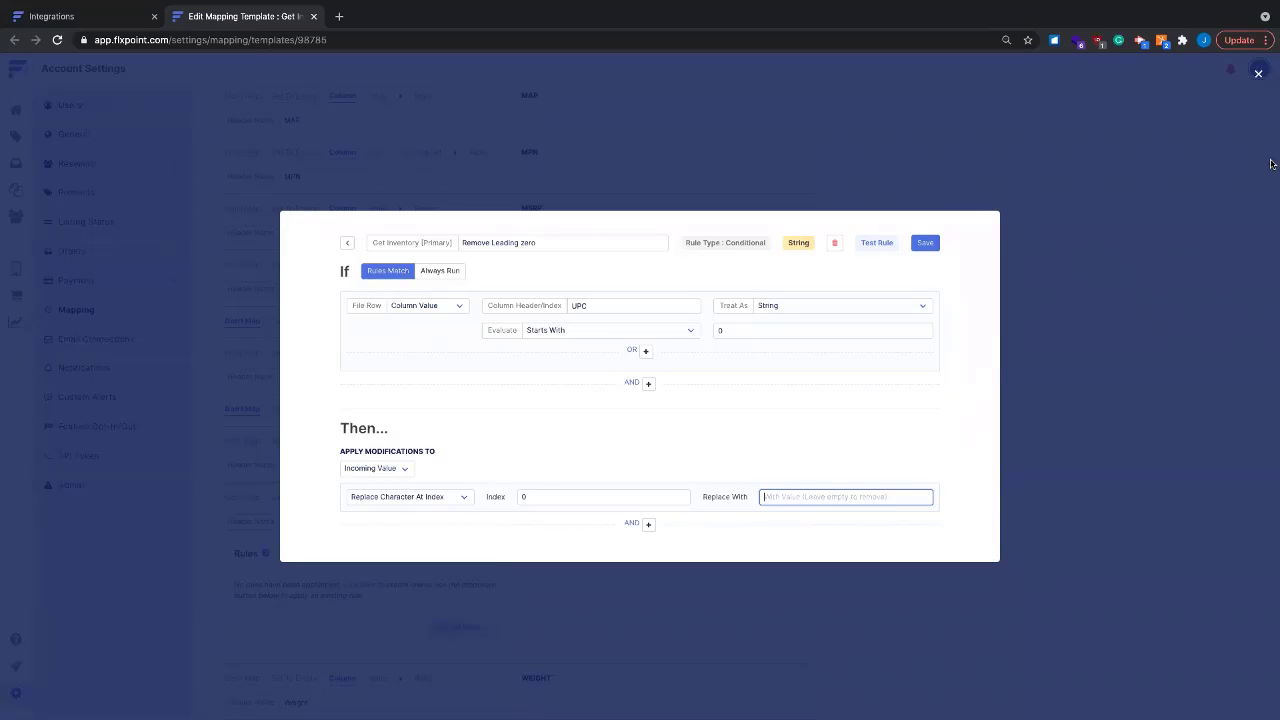
{"action": "left_click", "coordinate": [1257, 76]}
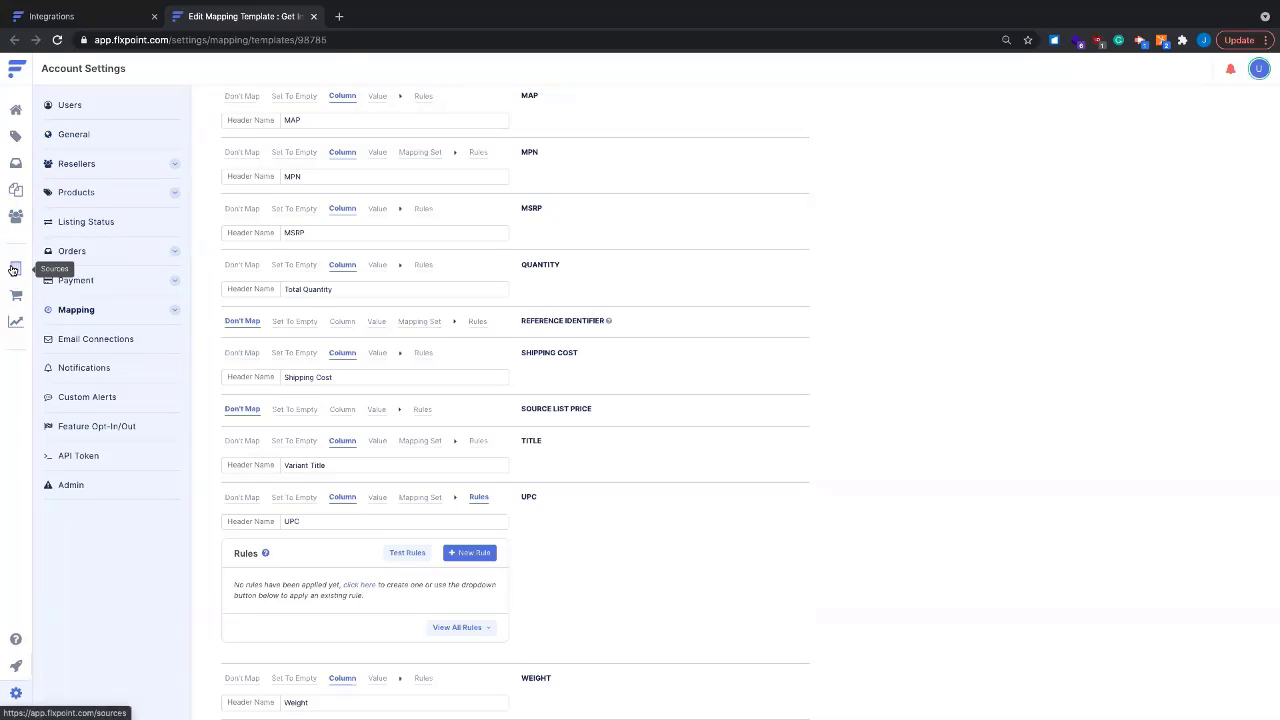
Discard the unsaved mapping template, complete the Get Inventory [Primary] setup, and reopen it for editing
{"action": "left_click", "coordinate": [13, 269]}
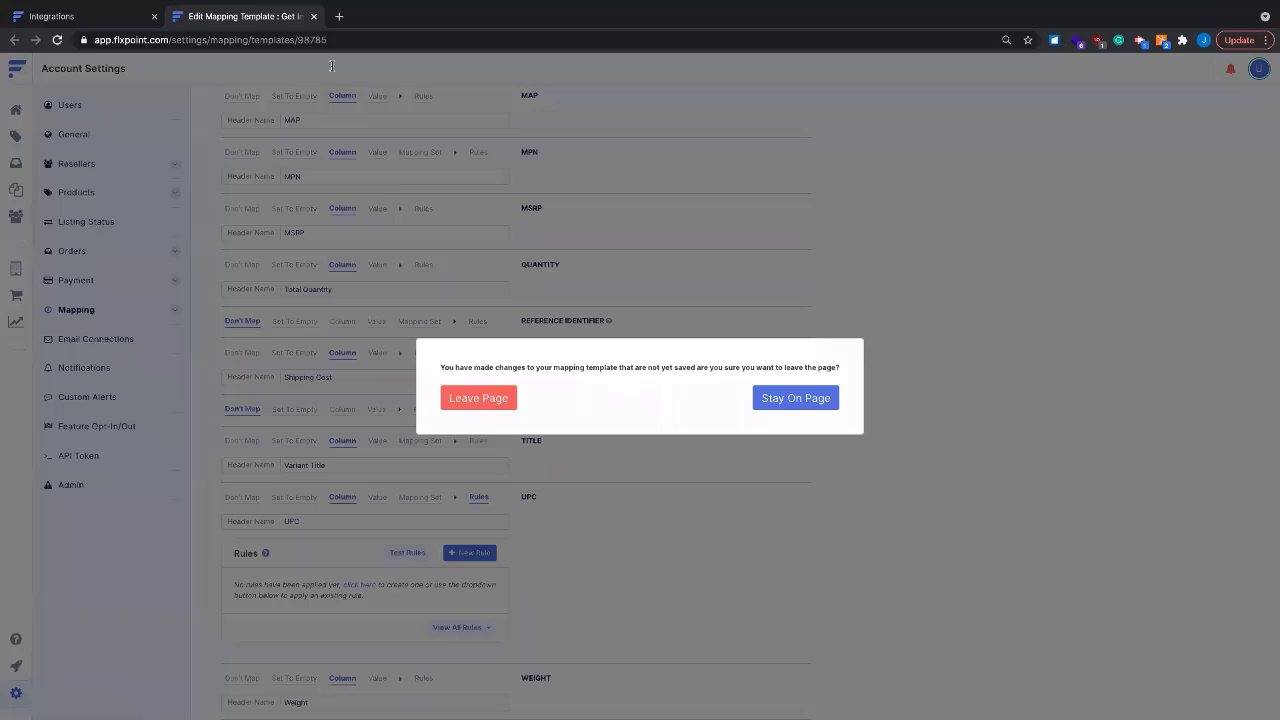
{"action": "left_click", "coordinate": [314, 17]}
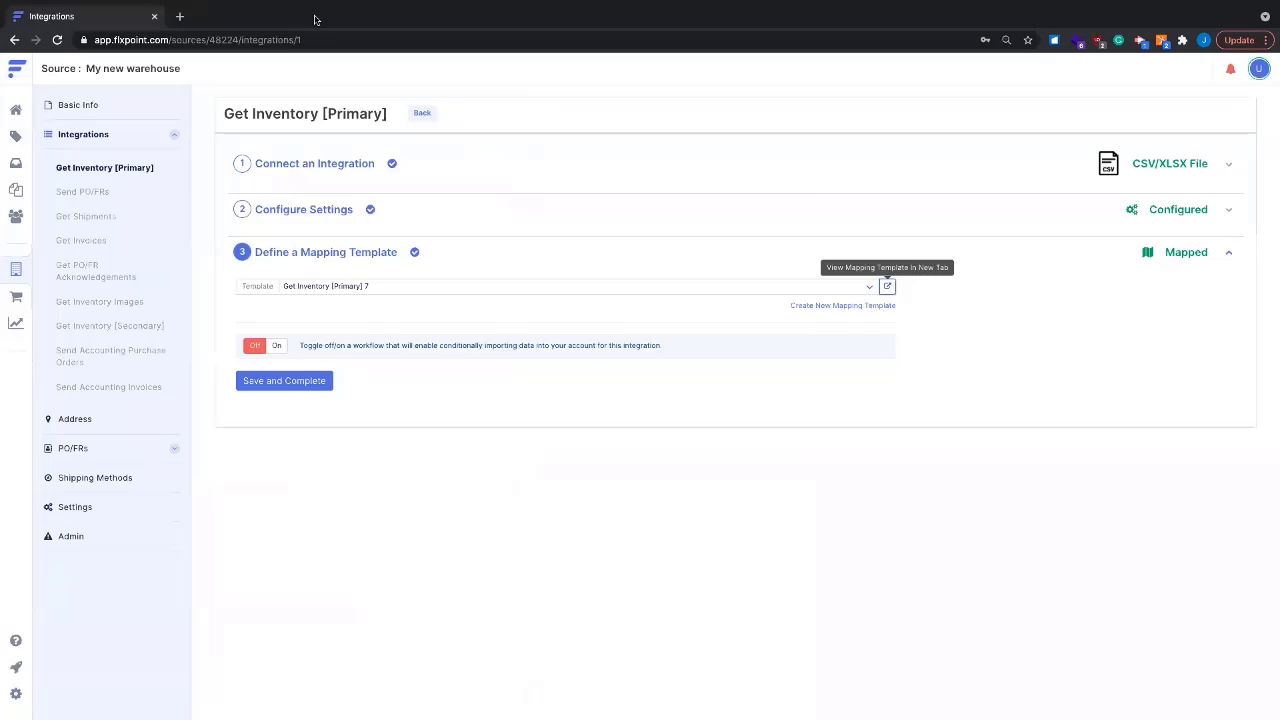
{"action": "left_click", "coordinate": [283, 378]}
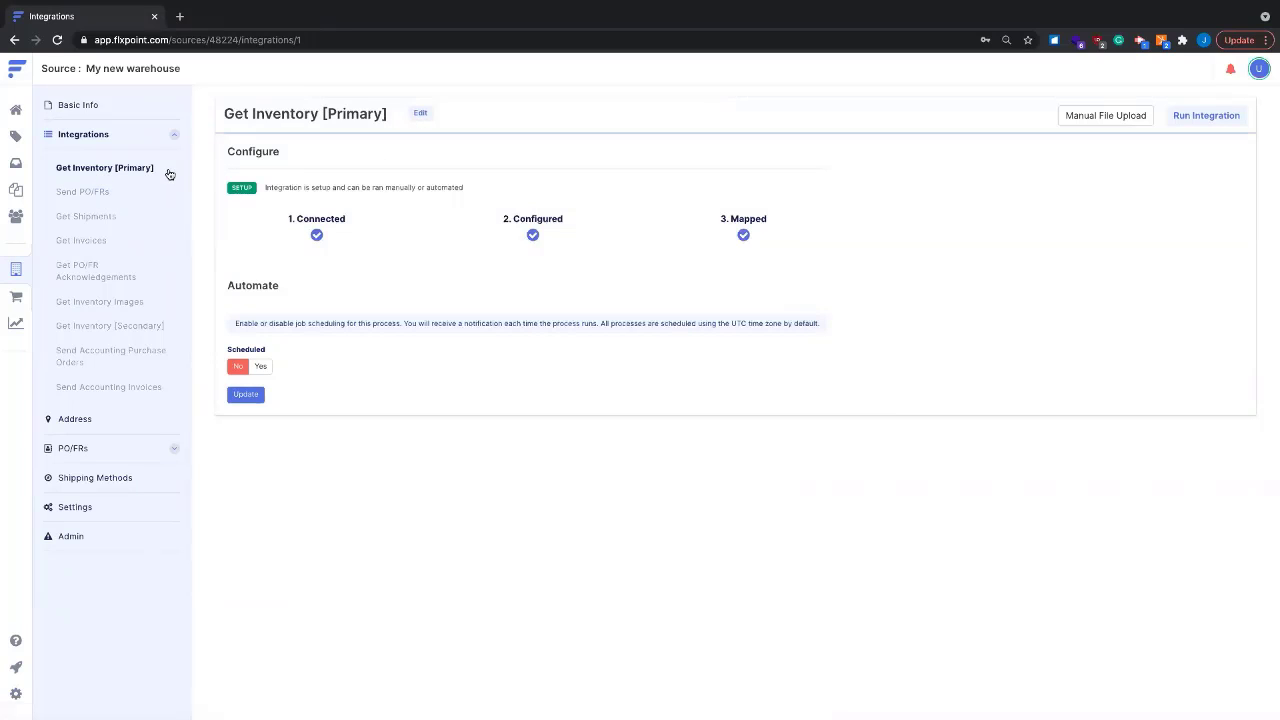
{"action": "left_click", "coordinate": [421, 114]}
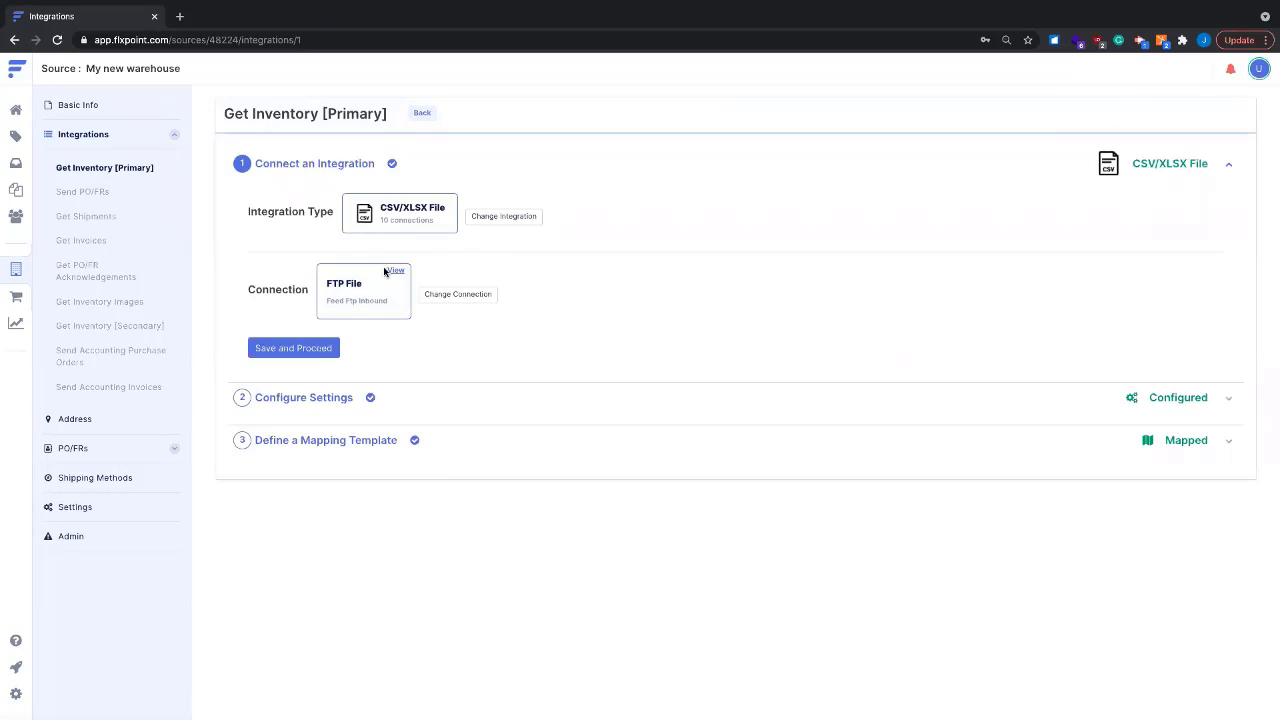
Save the CSV/XLSX File connection step, reopen the setup, and bring up the integration type choices
{"action": "left_click", "coordinate": [300, 348]}
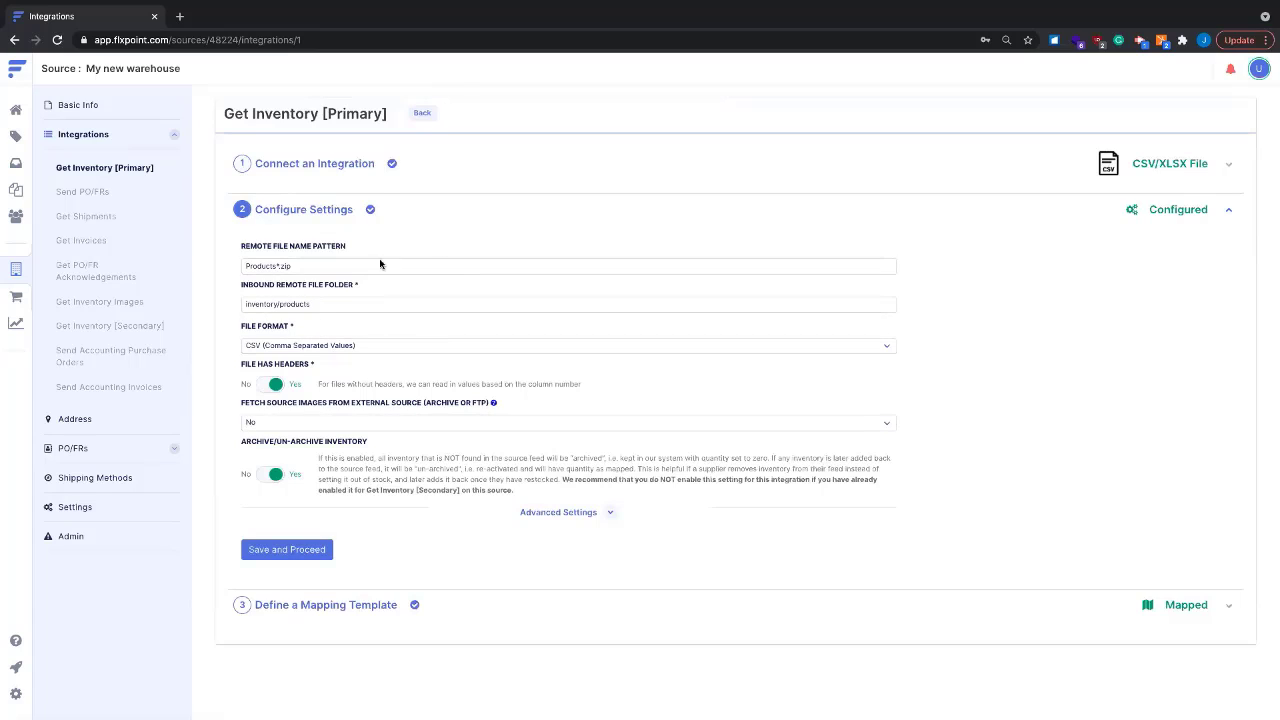
{"action": "left_click", "coordinate": [414, 113]}
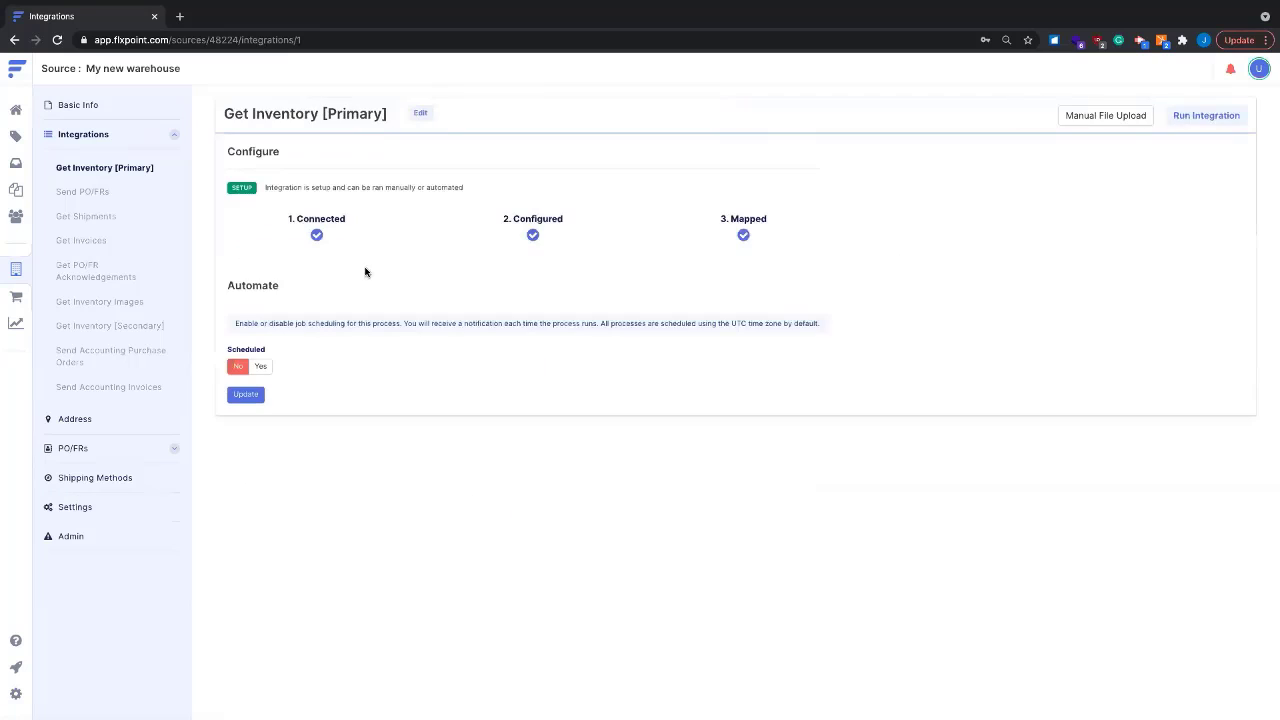
{"action": "left_click", "coordinate": [413, 116]}
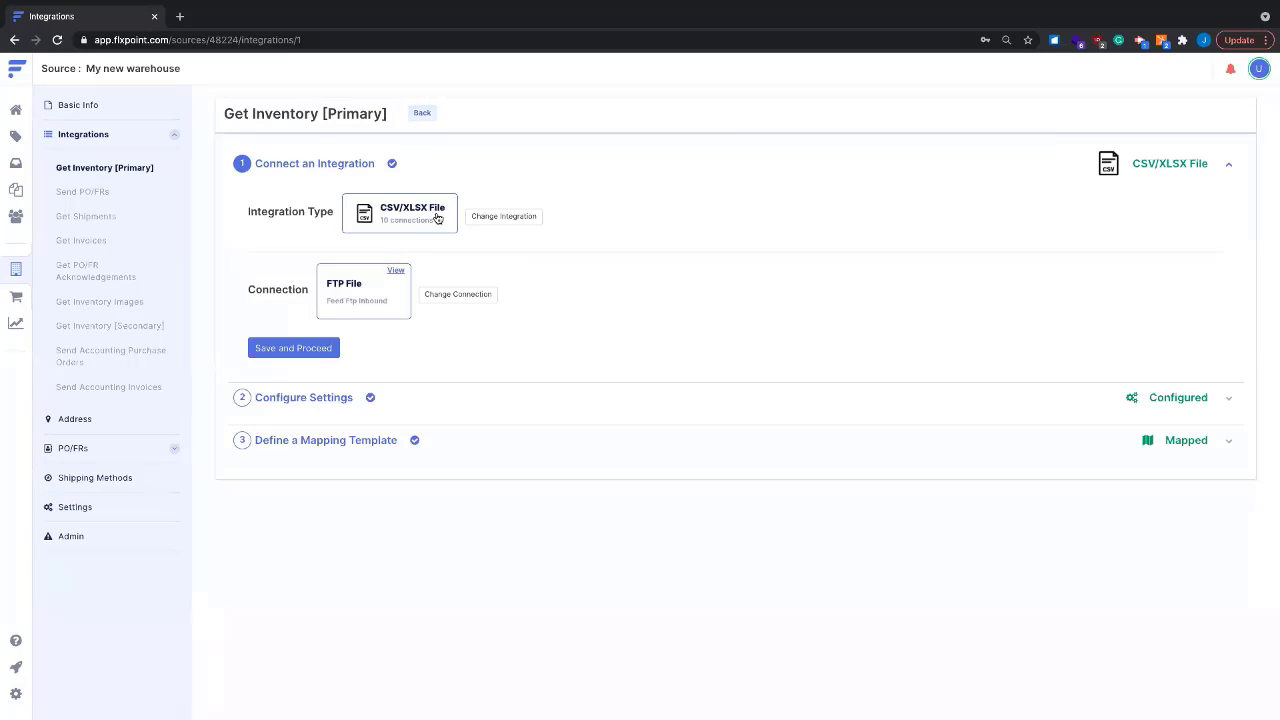
{"action": "left_click", "coordinate": [496, 216]}
Pick Shopify with the existing store connection and review its Basic Auth details without changes
{"action": "left_click", "coordinate": [552, 300]}
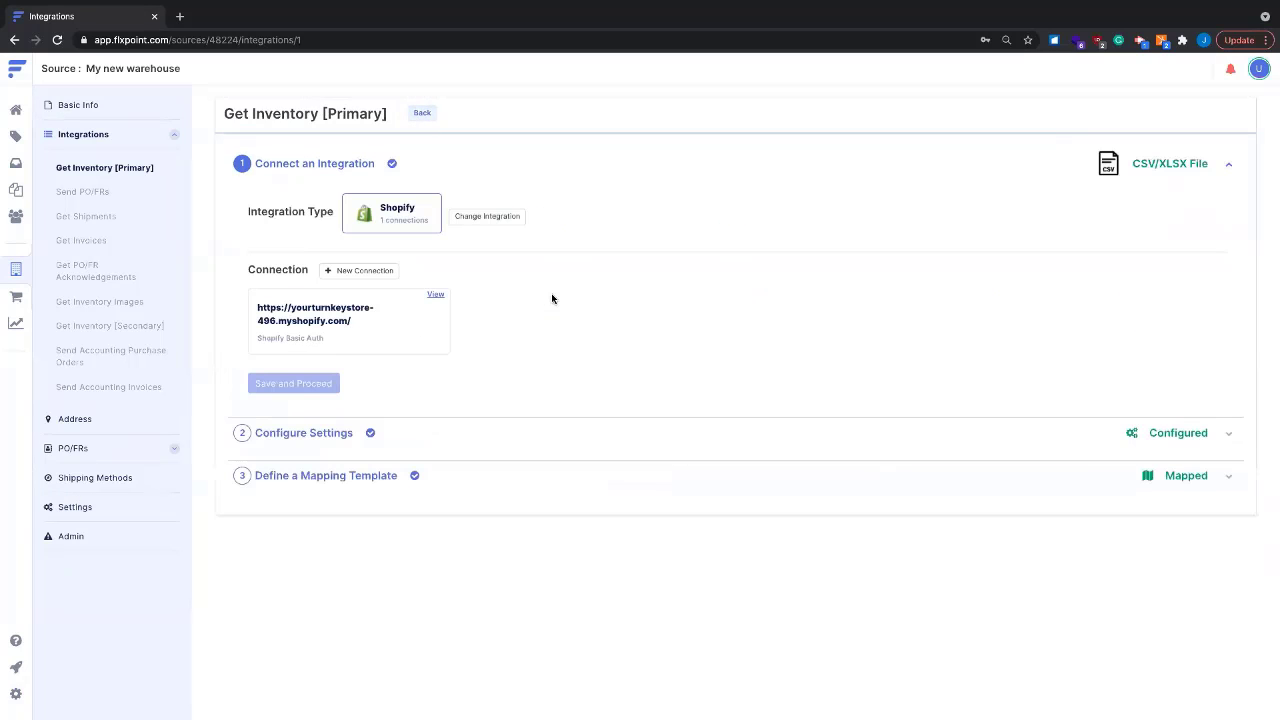
{"action": "left_click", "coordinate": [350, 316]}
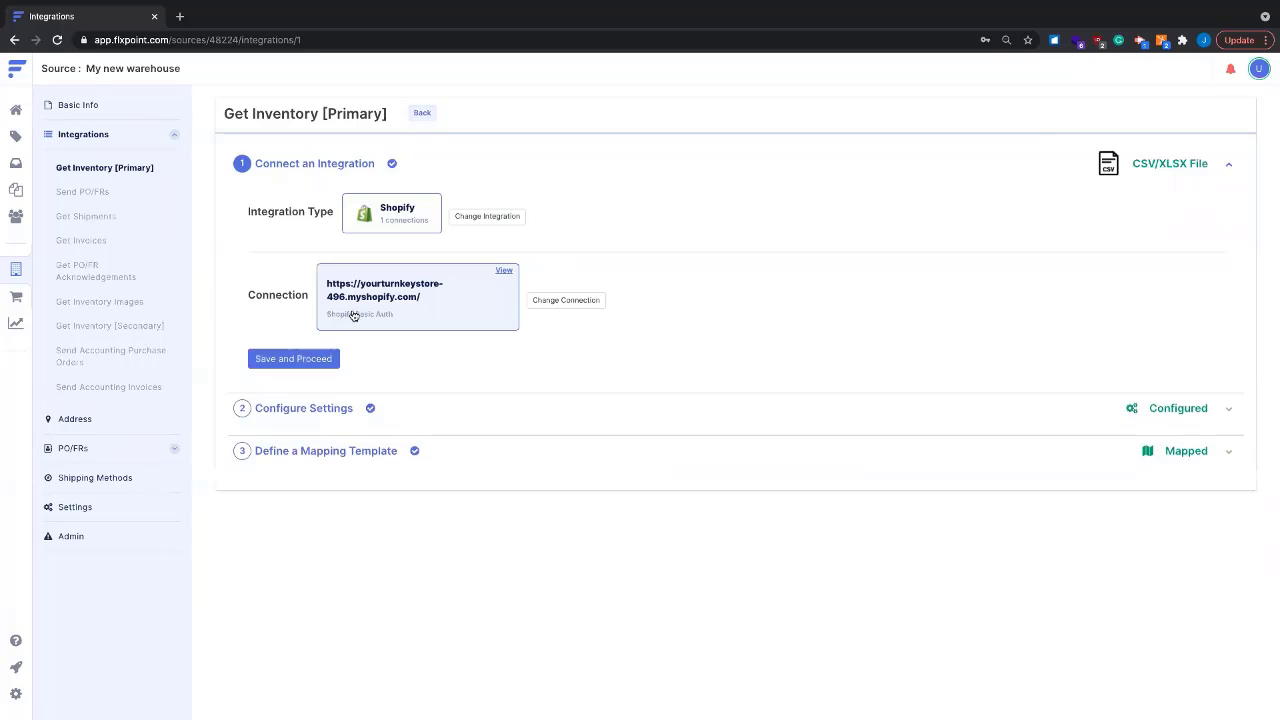
{"action": "left_click", "coordinate": [504, 272]}
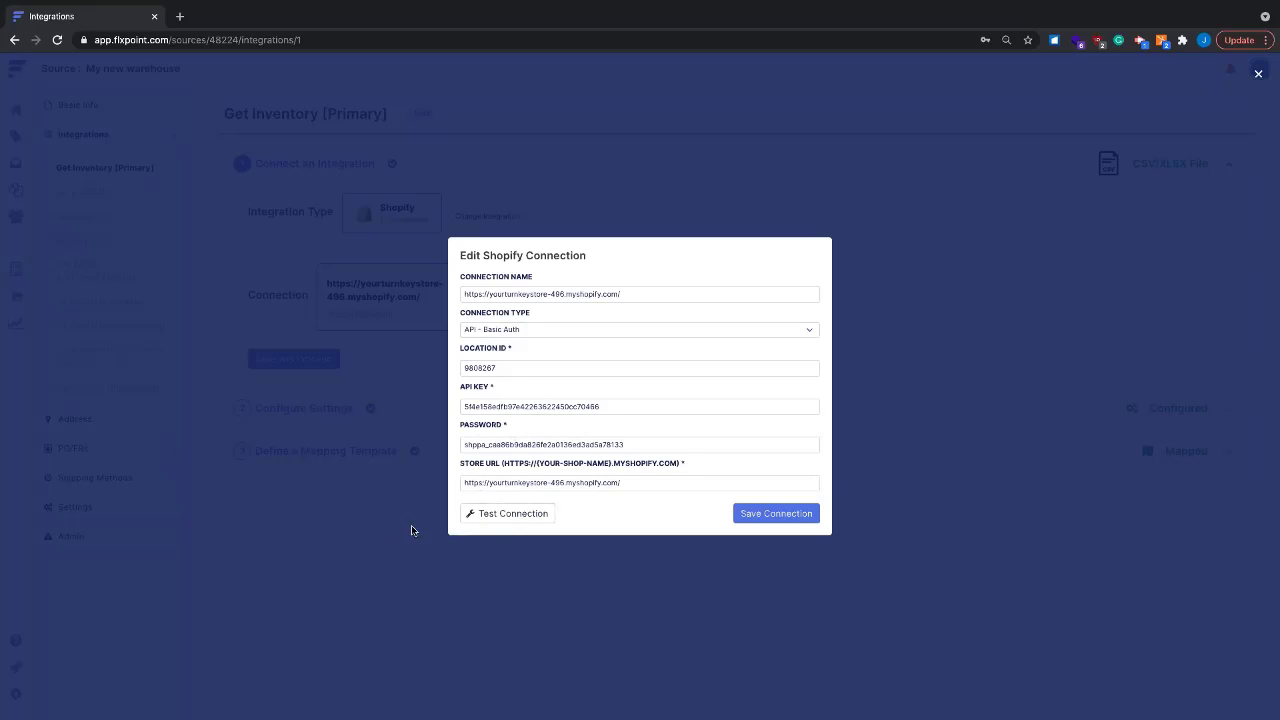
{"action": "left_click", "coordinate": [374, 525]}
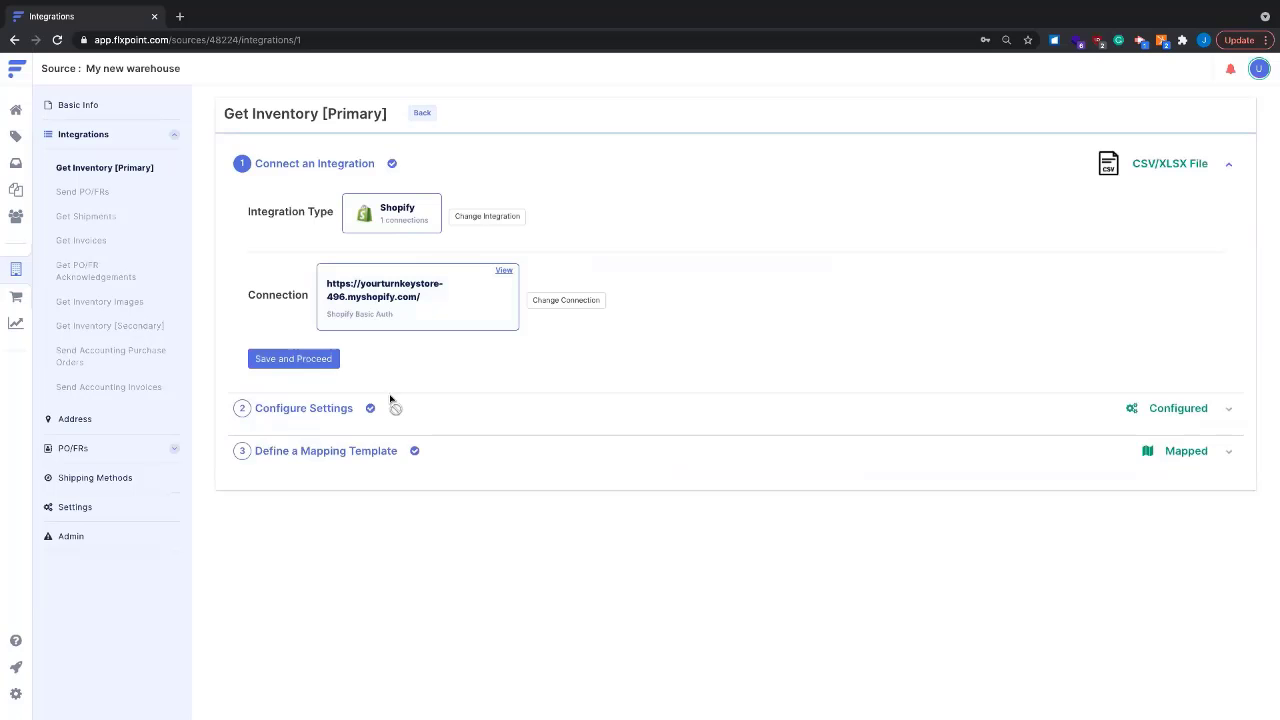
Save the Shopify connection as a draft, then reopen setup to show the integrations grid
{"action": "left_click", "coordinate": [314, 360]}
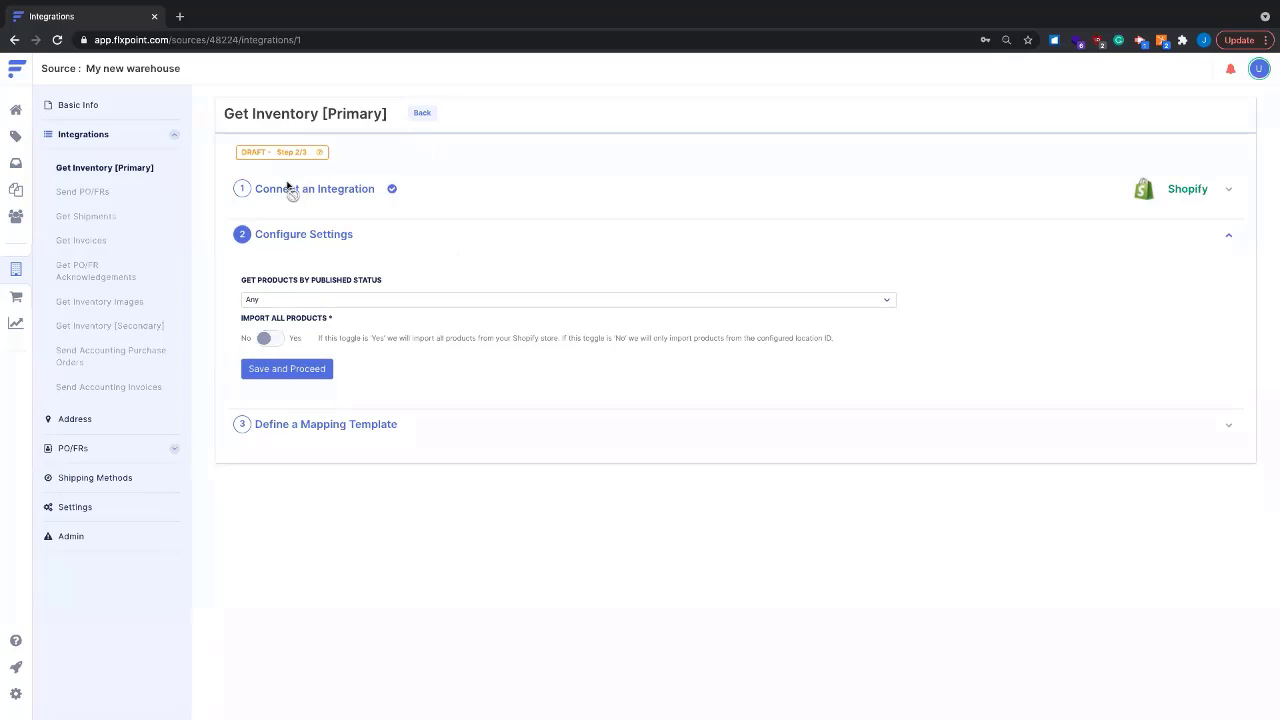
{"action": "left_click", "coordinate": [421, 115]}
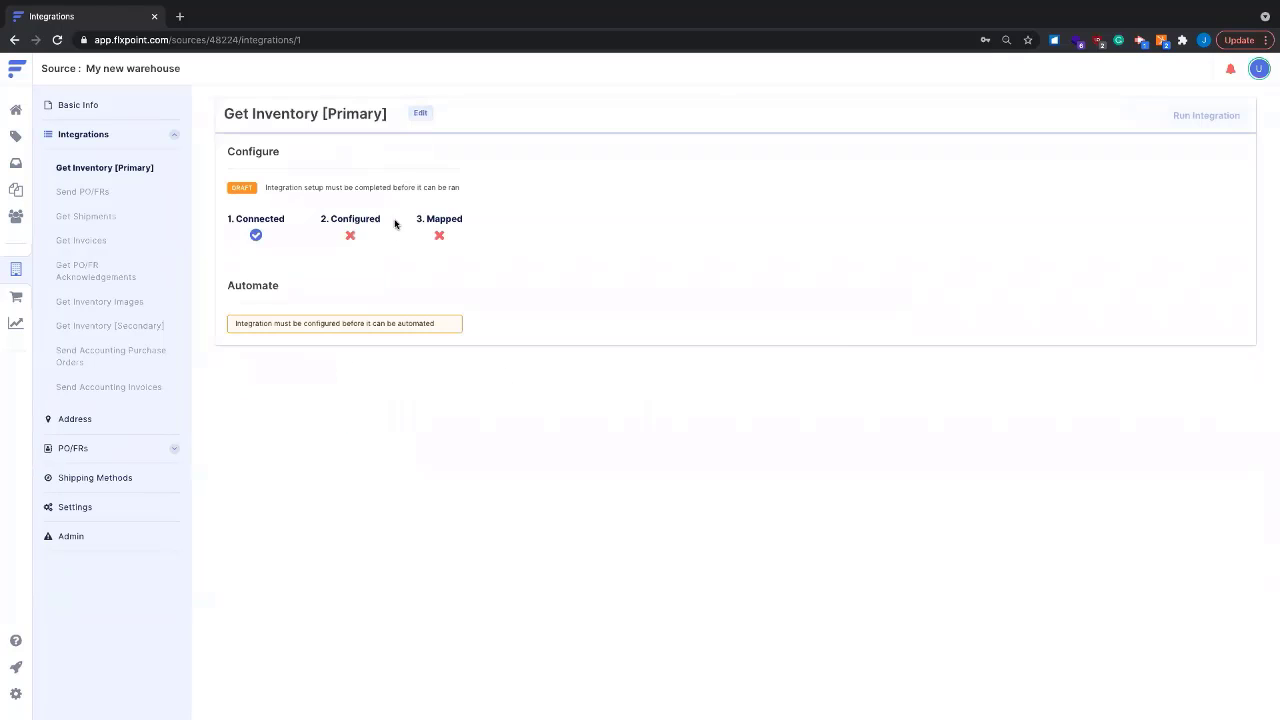
{"action": "left_click", "coordinate": [421, 114]}
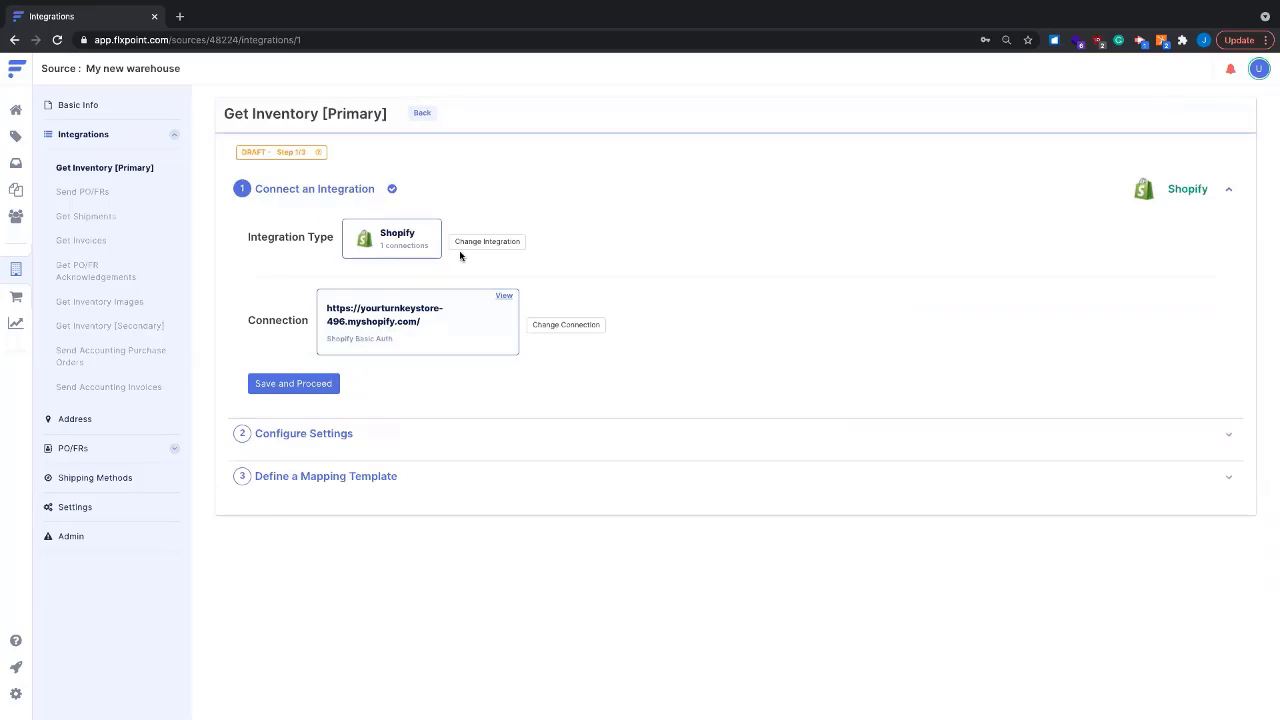
{"action": "left_click", "coordinate": [486, 242]}
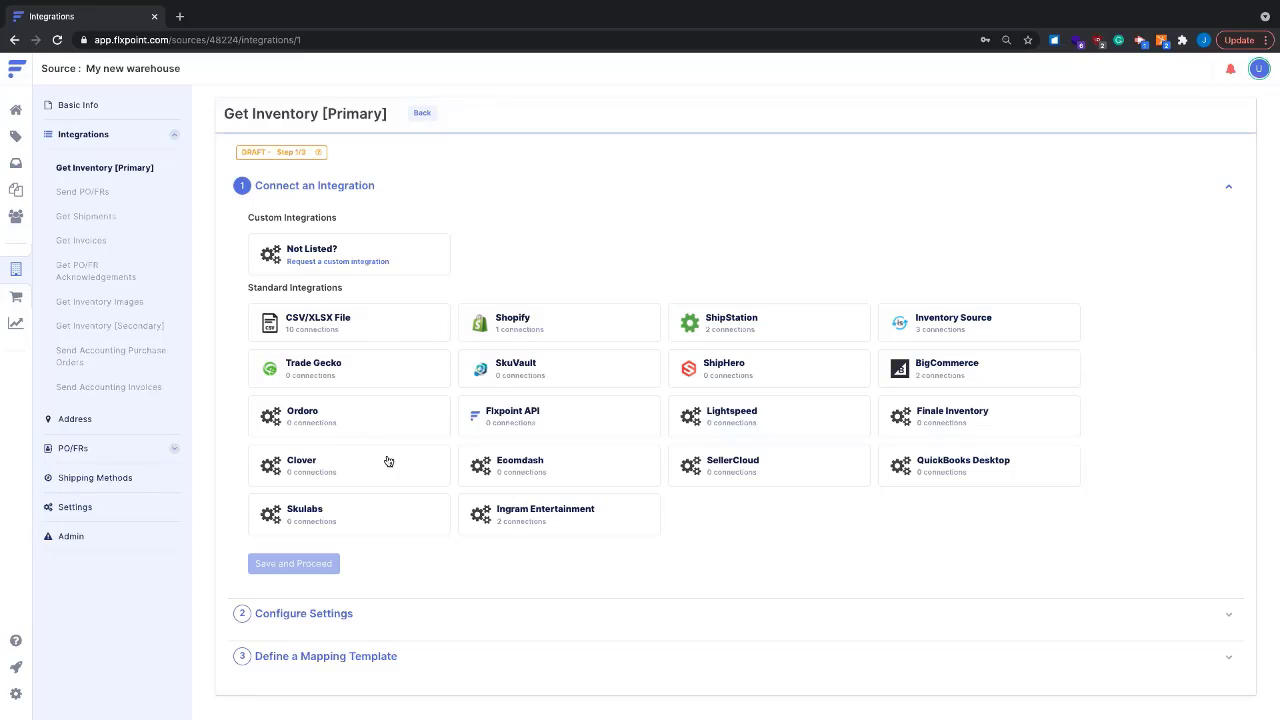
Start a Send PO/FRs integration as a CSV/XLSX File type using the 'image test' connection
{"action": "left_click", "coordinate": [91, 193]}
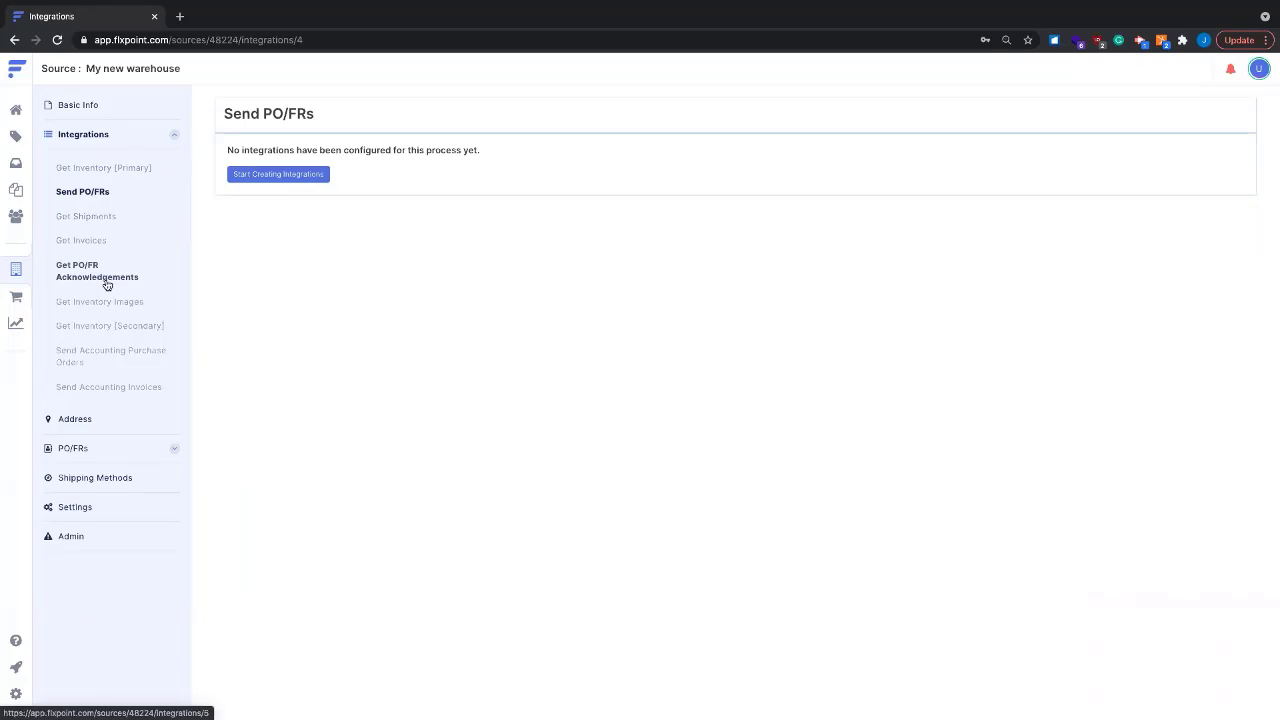
{"action": "left_click", "coordinate": [295, 177]}
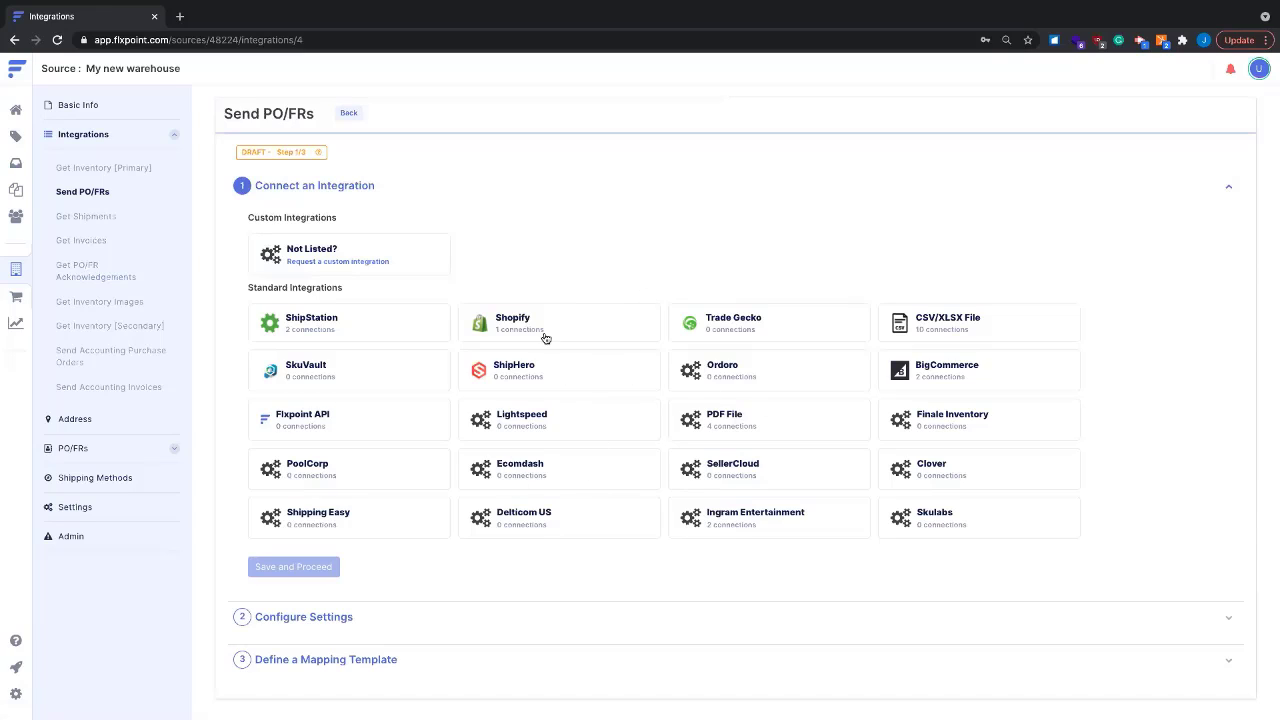
{"action": "left_click", "coordinate": [939, 329]}
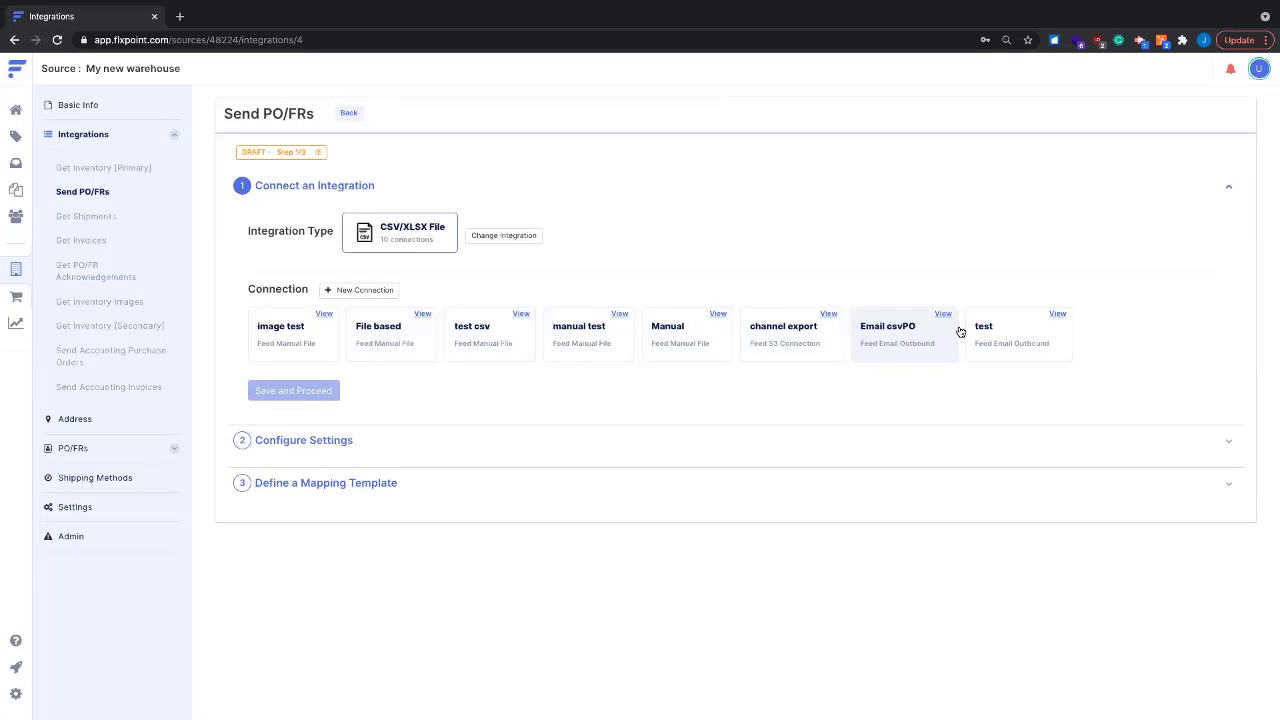
{"action": "left_click", "coordinate": [294, 330]}
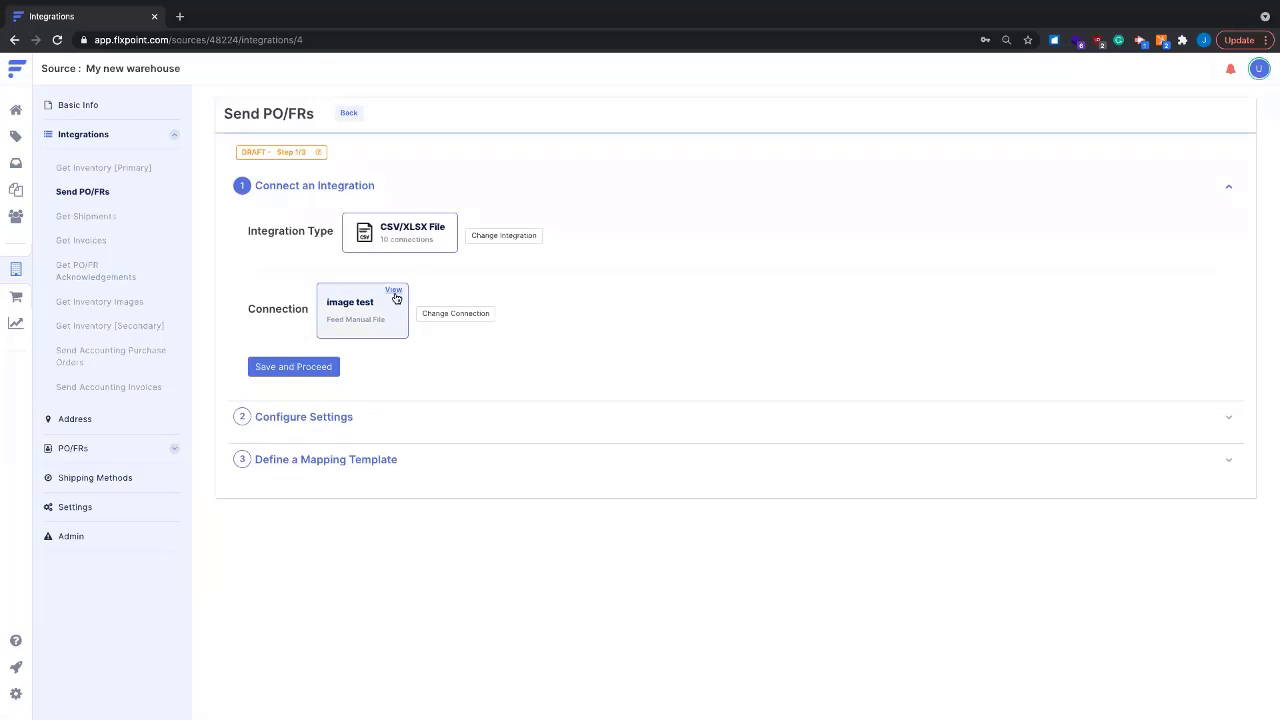
Begin a new connection from the connection chooser and set its type to FTP
{"action": "left_click", "coordinate": [447, 314]}
{"action": "left_click", "coordinate": [366, 292]}
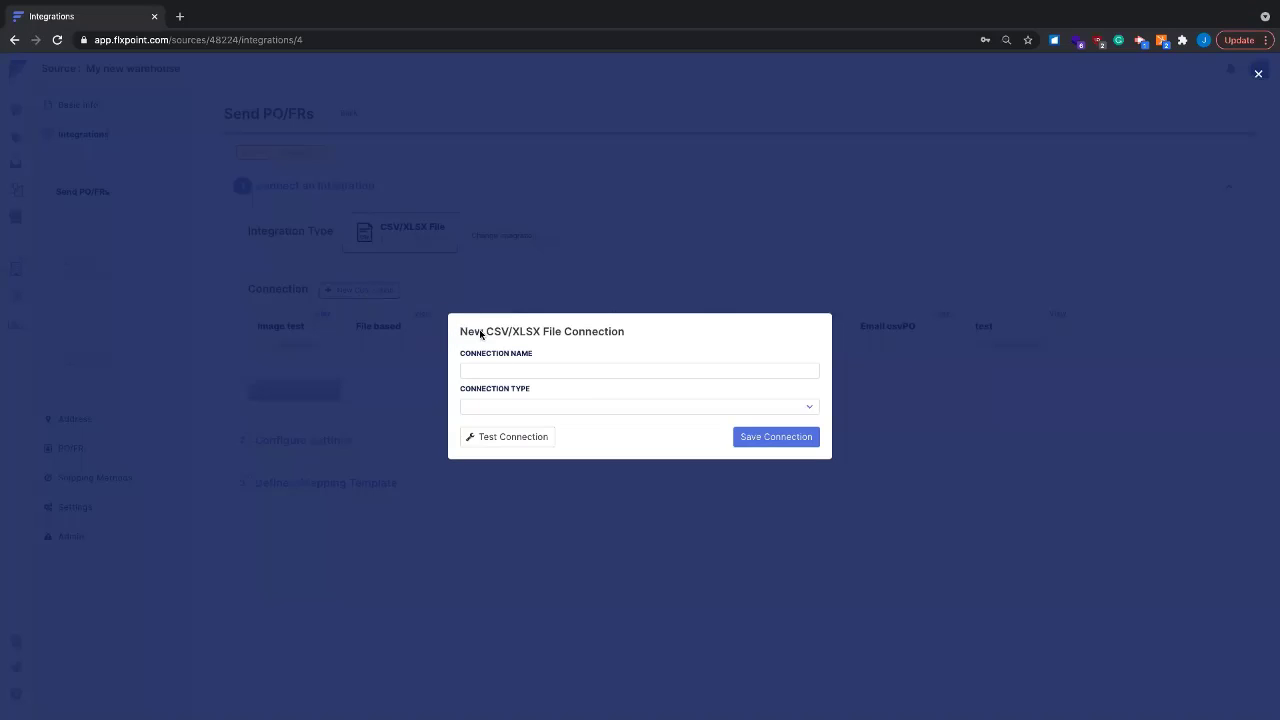
{"action": "left_click", "coordinate": [503, 370]}
{"action": "left_click", "coordinate": [663, 408]}
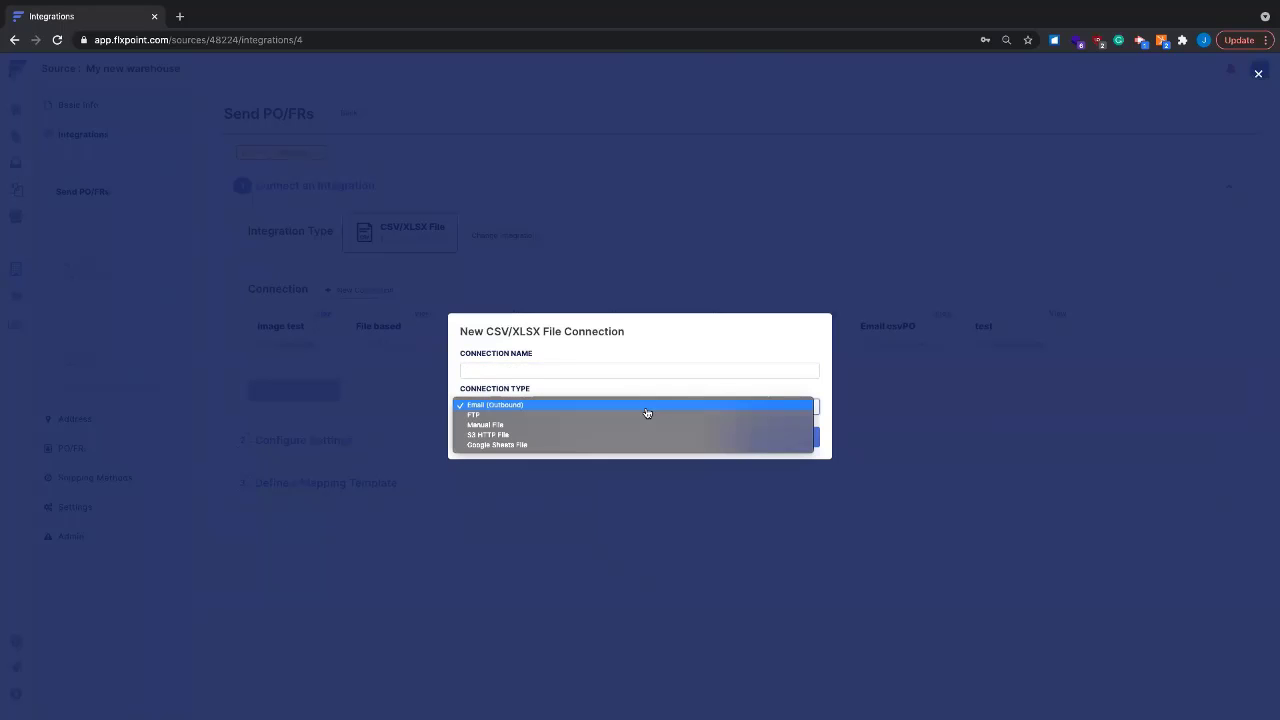
{"action": "left_click", "coordinate": [631, 414]}
Enter FTP host test.com with a user name, password and port 21
{"action": "left_click", "coordinate": [508, 326]}
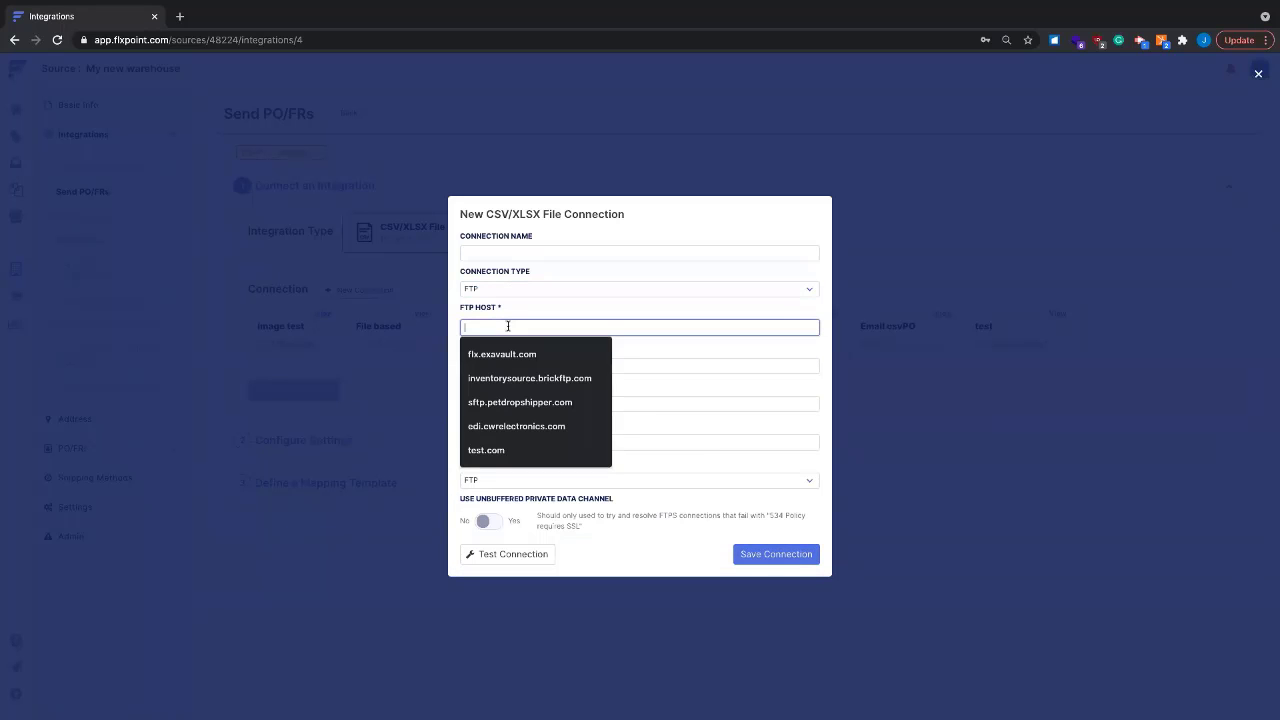
{"action": "key", "text": "Tab"}
{"action": "type", "text": "rte"}
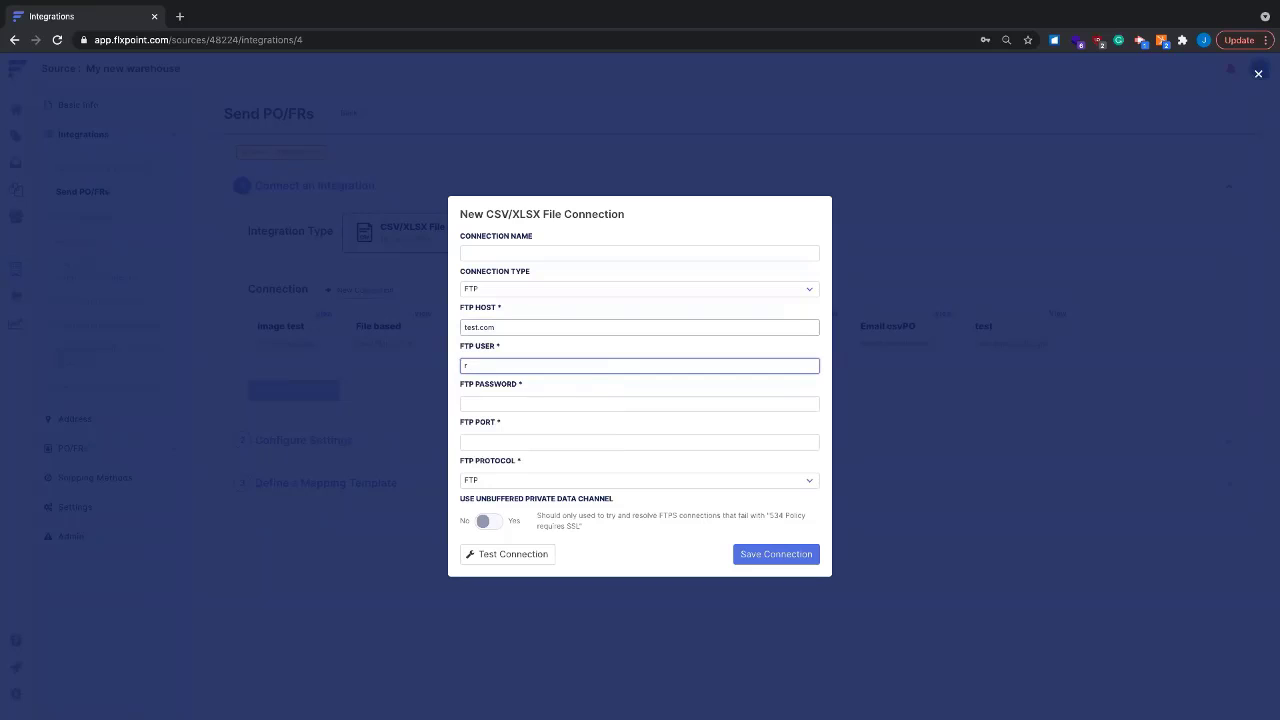
{"action": "type", "text": "est"}
{"action": "key", "text": "Tab"}
{"action": "key", "text": "Tab"}
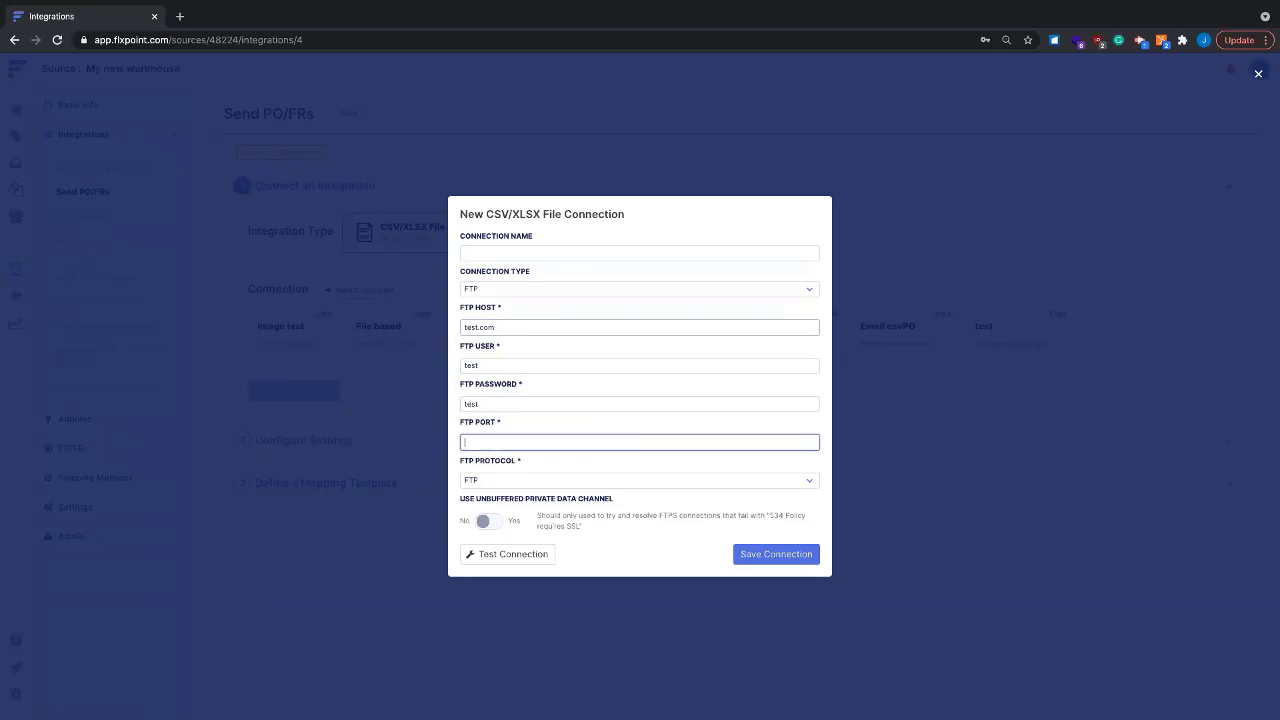
{"action": "left_click", "coordinate": [755, 567]}
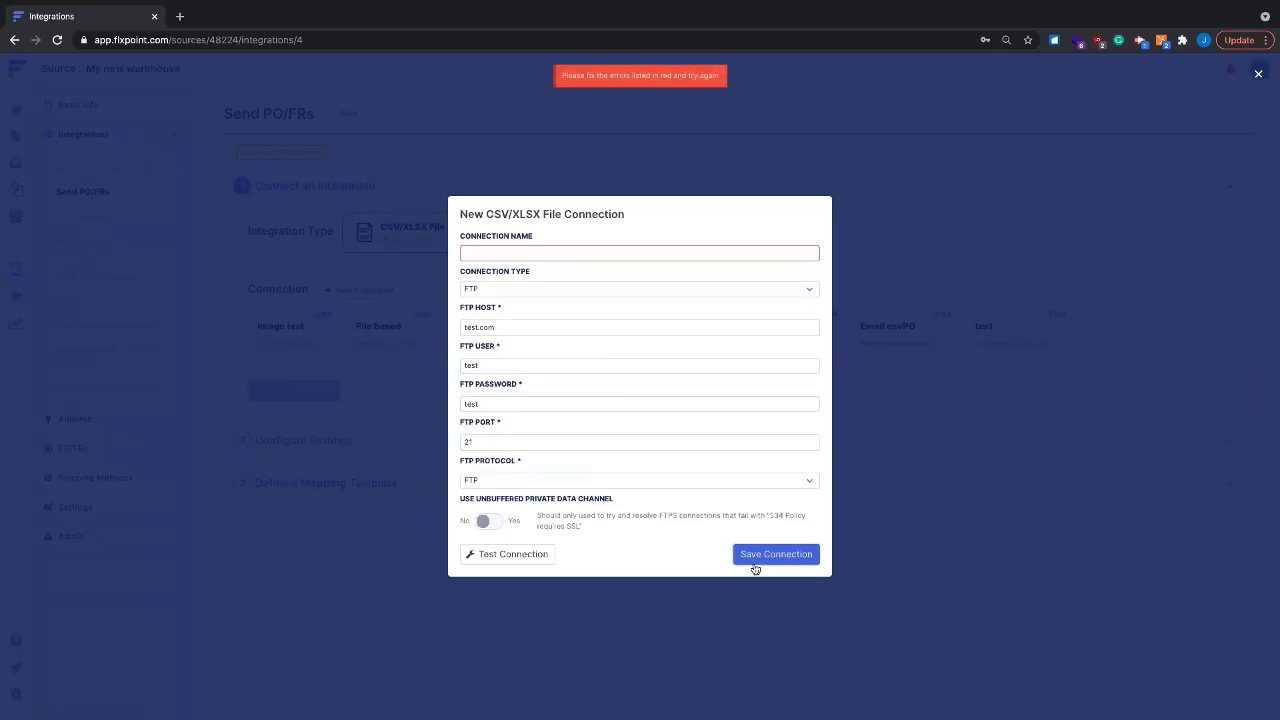
Name the connection 'test FTP', save it, and select it for the integration
{"action": "left_click", "coordinate": [543, 254]}
{"action": "type", "text": "test FTP"}
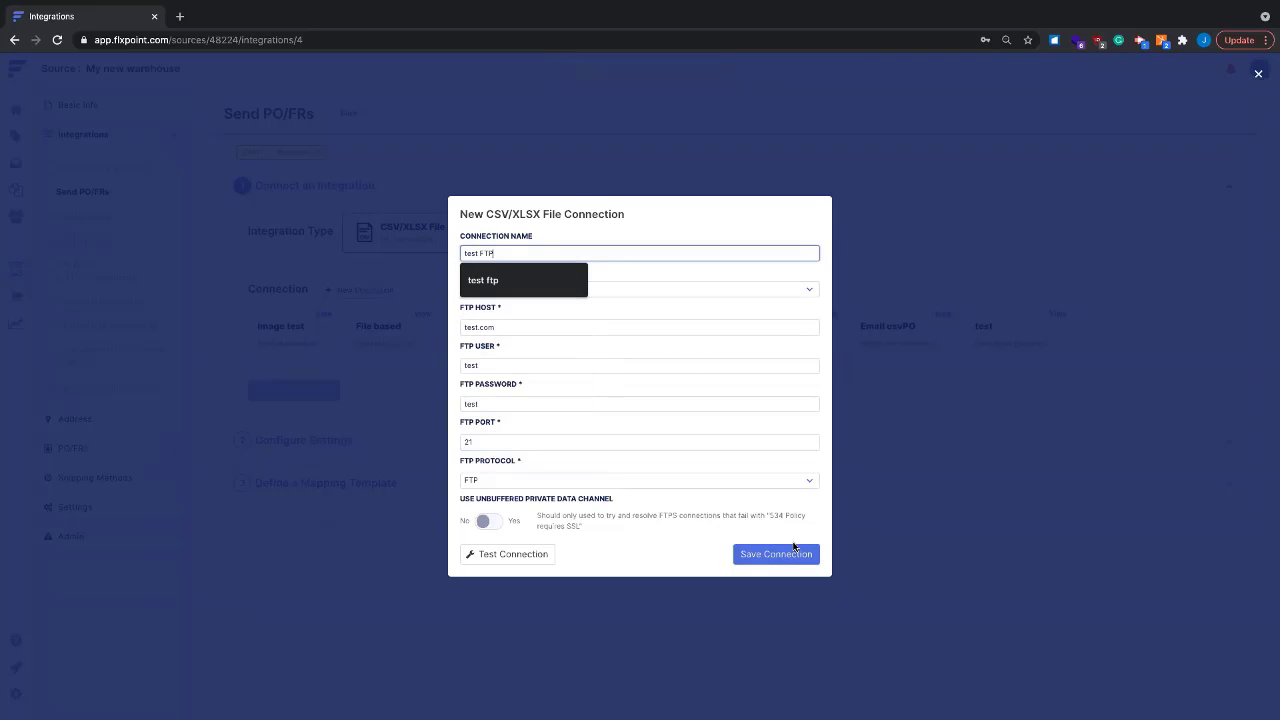
{"action": "left_click", "coordinate": [794, 549]}
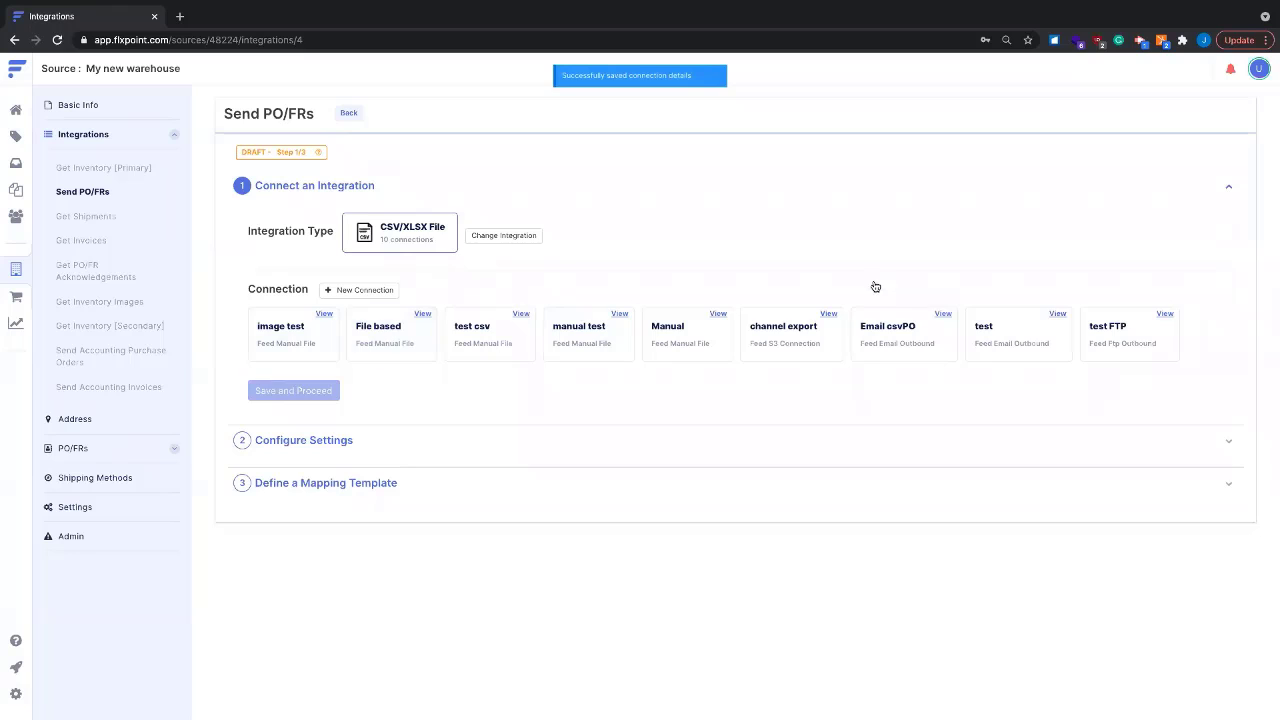
{"action": "left_click", "coordinate": [1116, 356]}
Proceed to Configure Settings and set the remote file name to 'PO'
{"action": "left_click", "coordinate": [314, 368]}
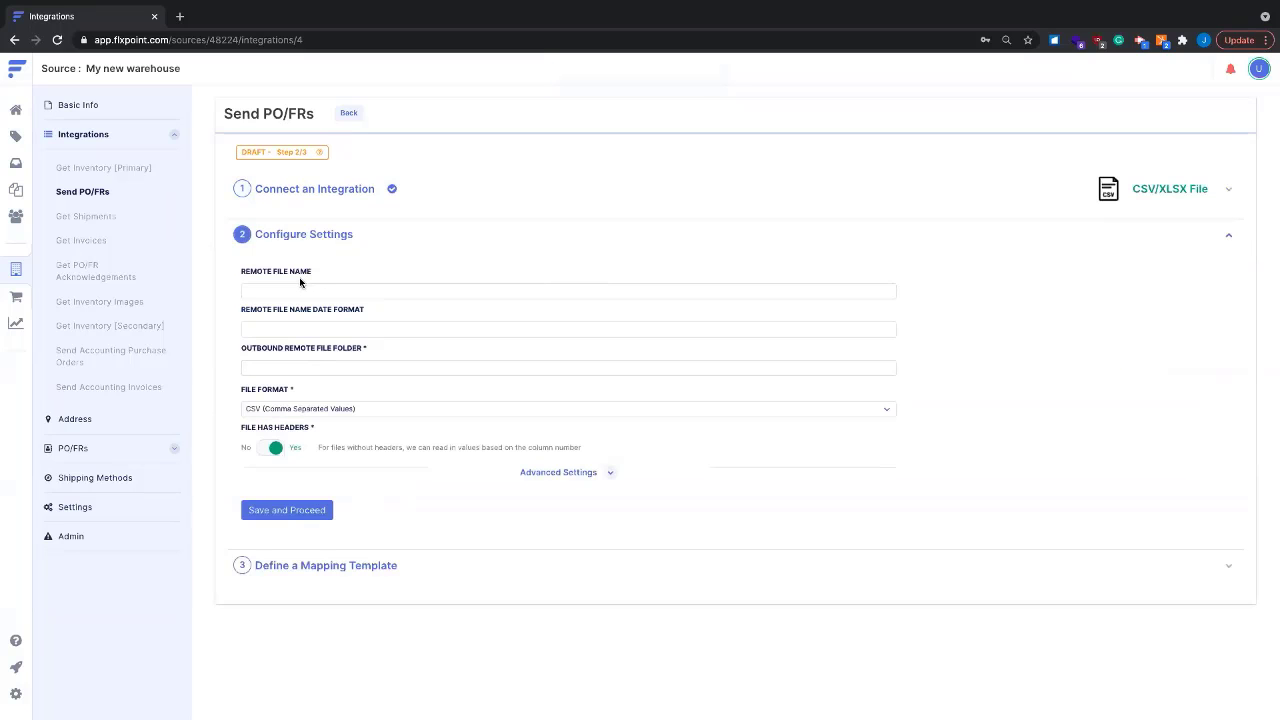
{"action": "left_click", "coordinate": [293, 292]}
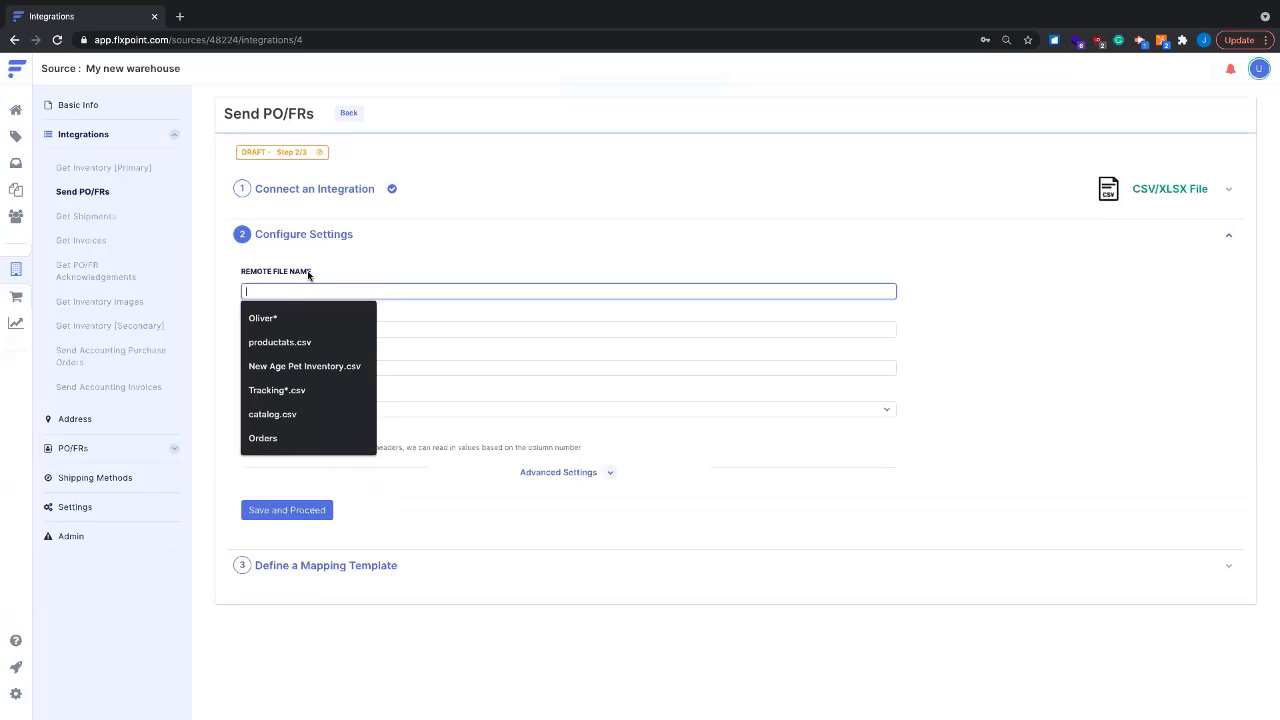
{"action": "left_click", "coordinate": [307, 277]}
{"action": "left_click", "coordinate": [302, 285]}
{"action": "left_click", "coordinate": [398, 251]}
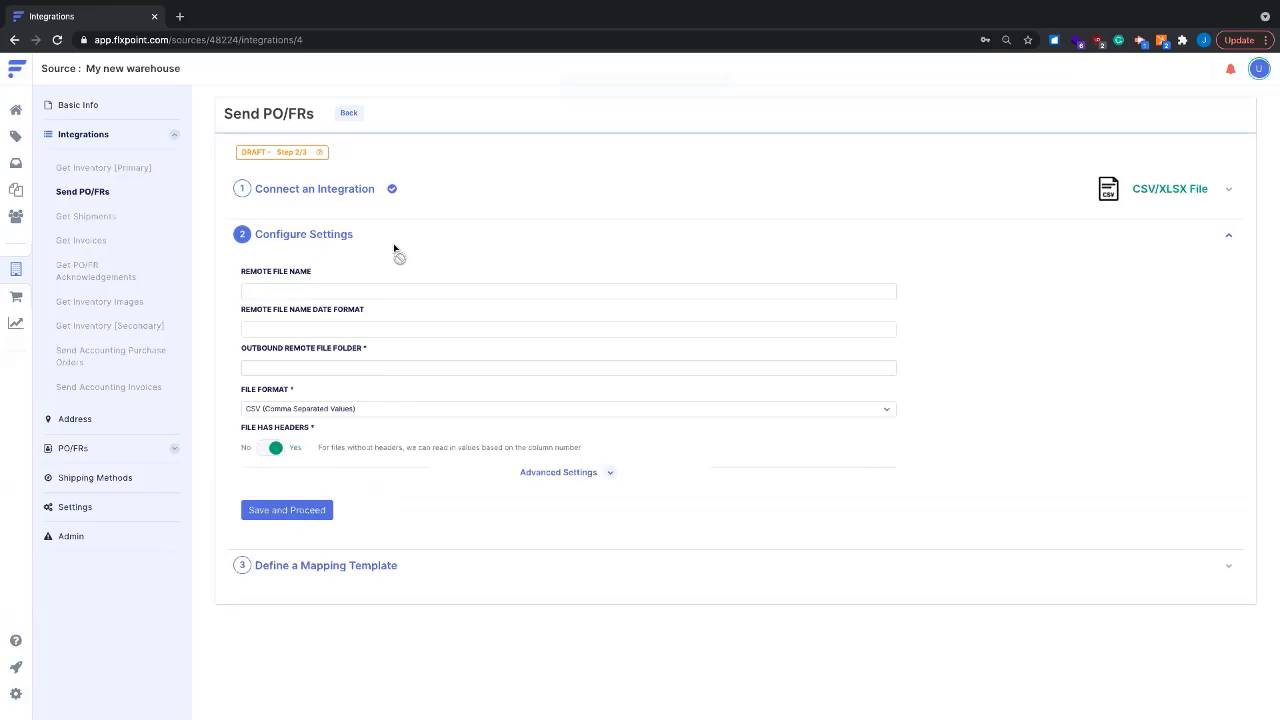
{"action": "left_click", "coordinate": [303, 285]}
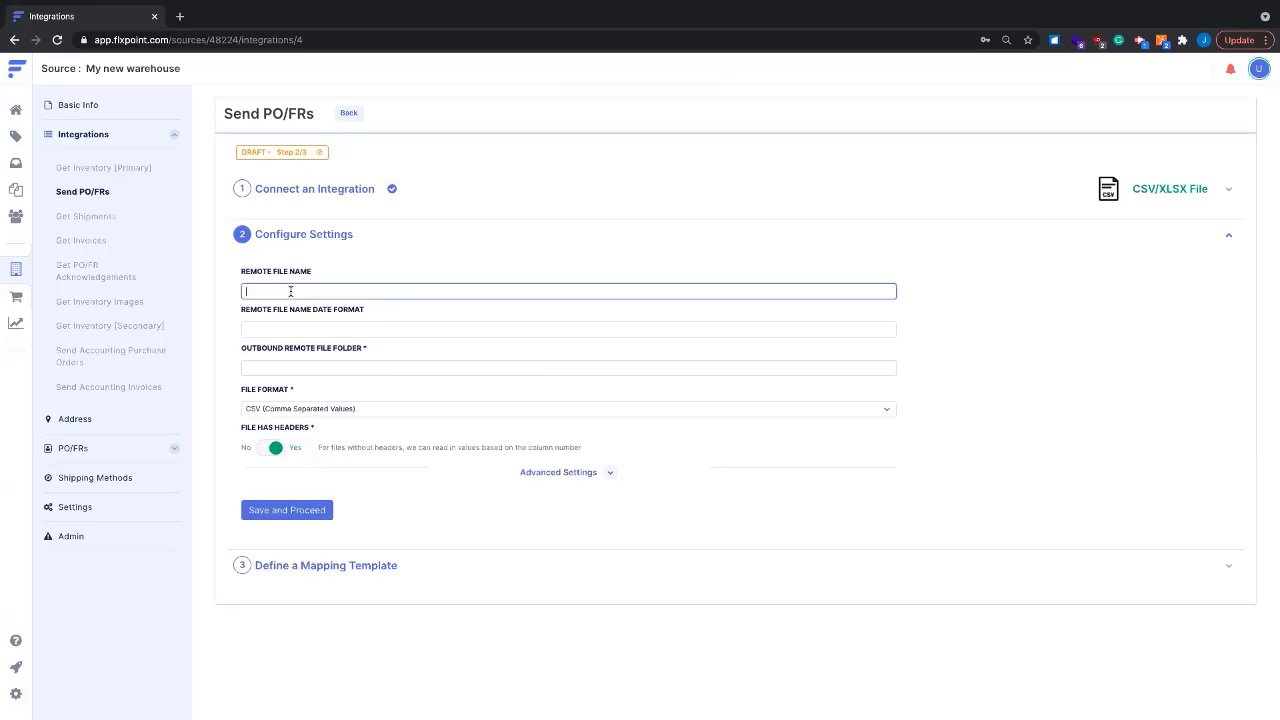
{"action": "type", "text": "PO"}
Set date format mm-dd-yy-hh:mm:ss, outbound folder /orders, and CSV file format
{"action": "left_click", "coordinate": [480, 331]}
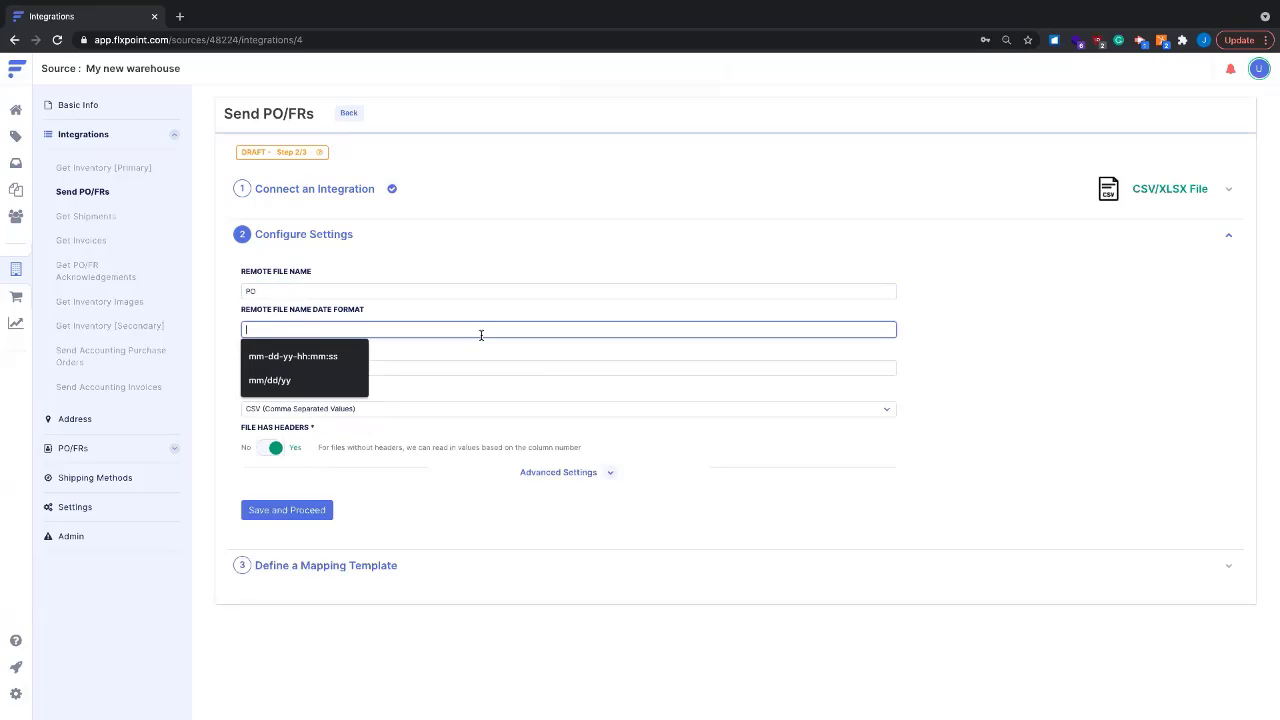
{"action": "left_click", "coordinate": [331, 349]}
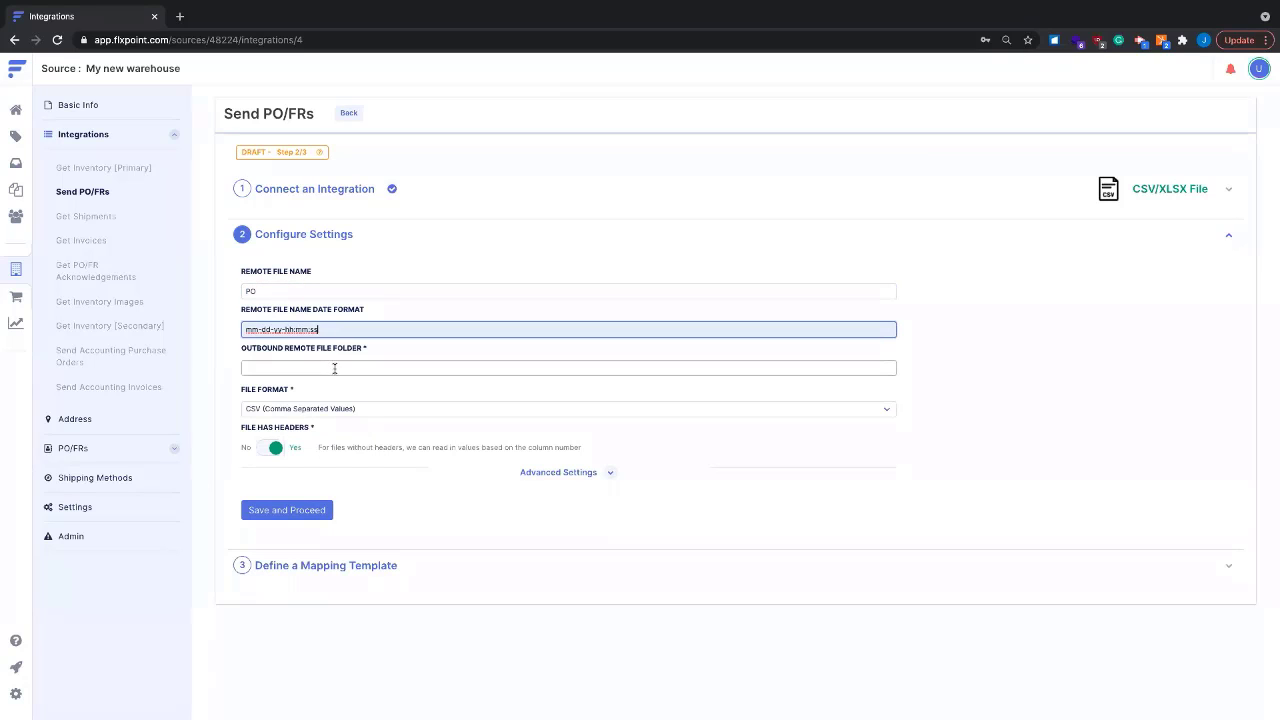
{"action": "left_click", "coordinate": [327, 369]}
{"action": "type", "text": "/"}
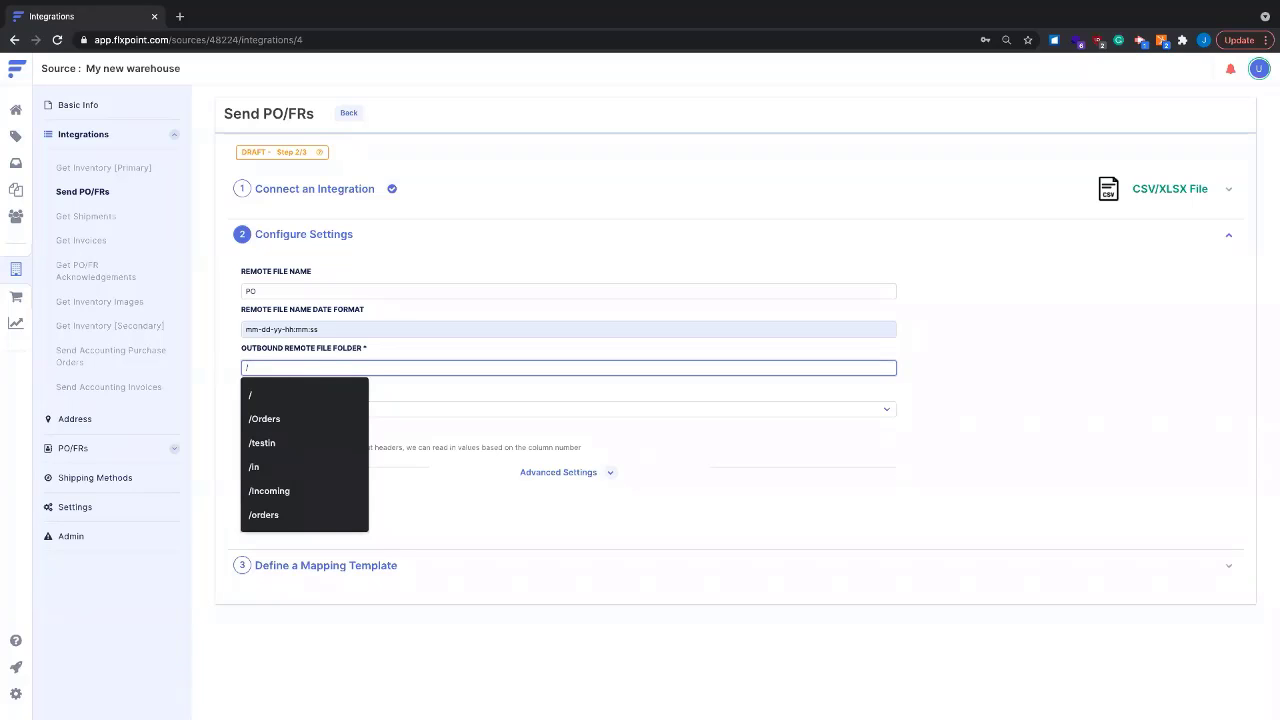
{"action": "type", "text": "orders"}
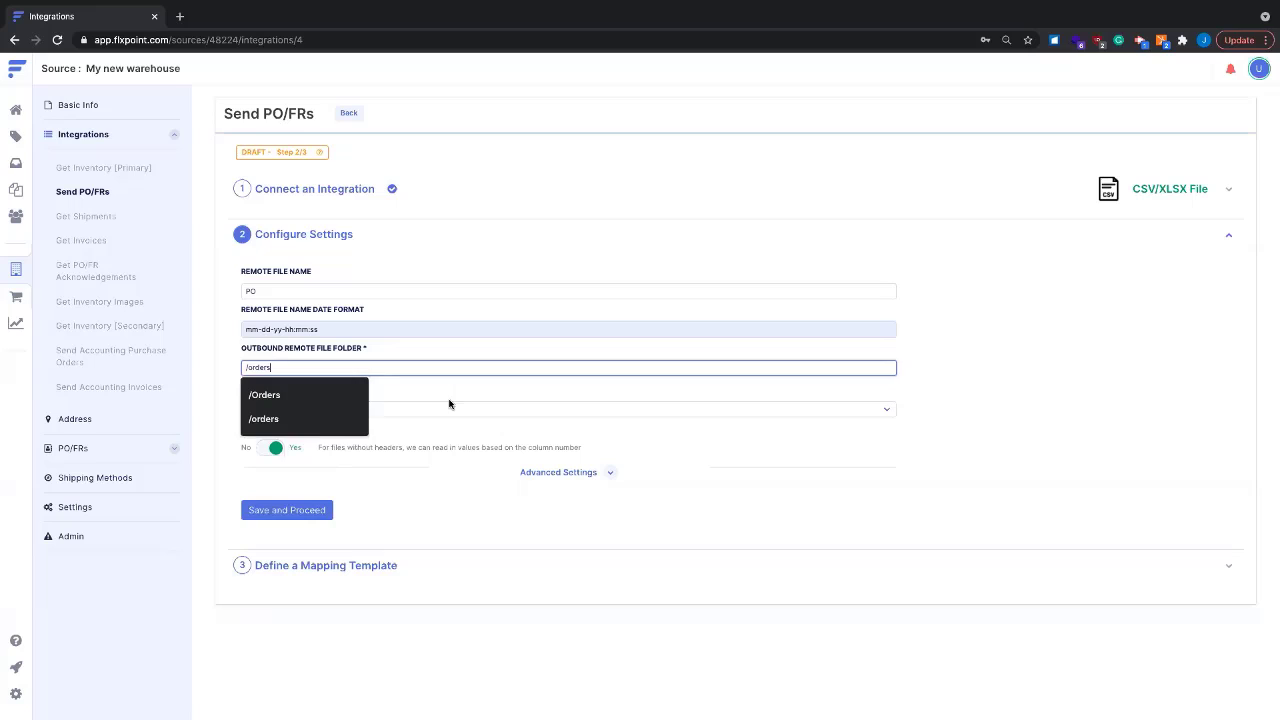
{"action": "left_click", "coordinate": [448, 392]}
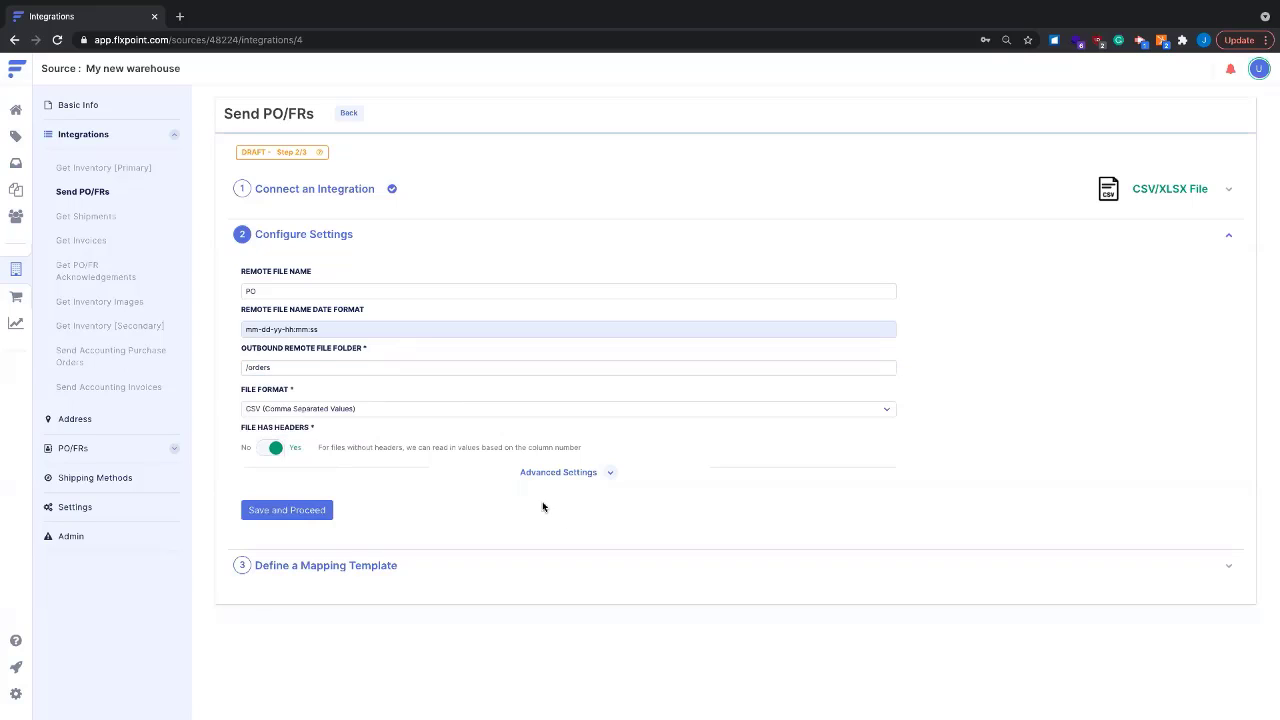
{"action": "left_click", "coordinate": [362, 408]}
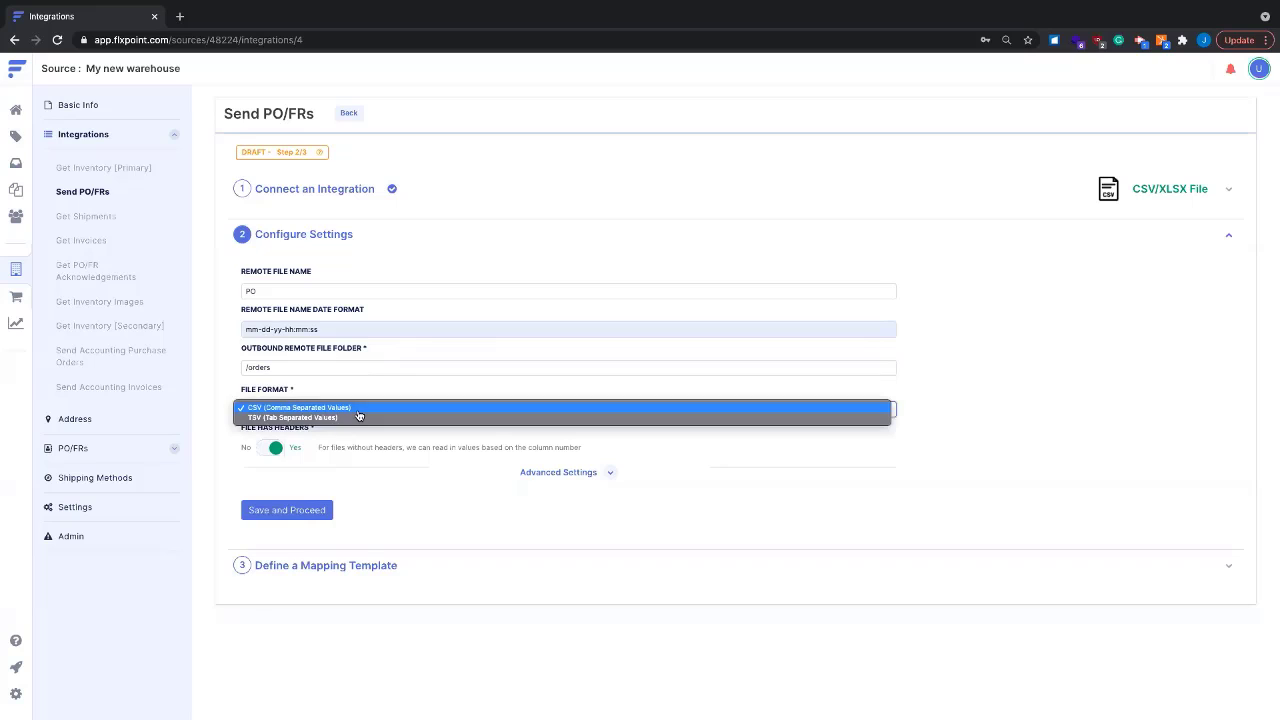
{"action": "left_click", "coordinate": [310, 393]}
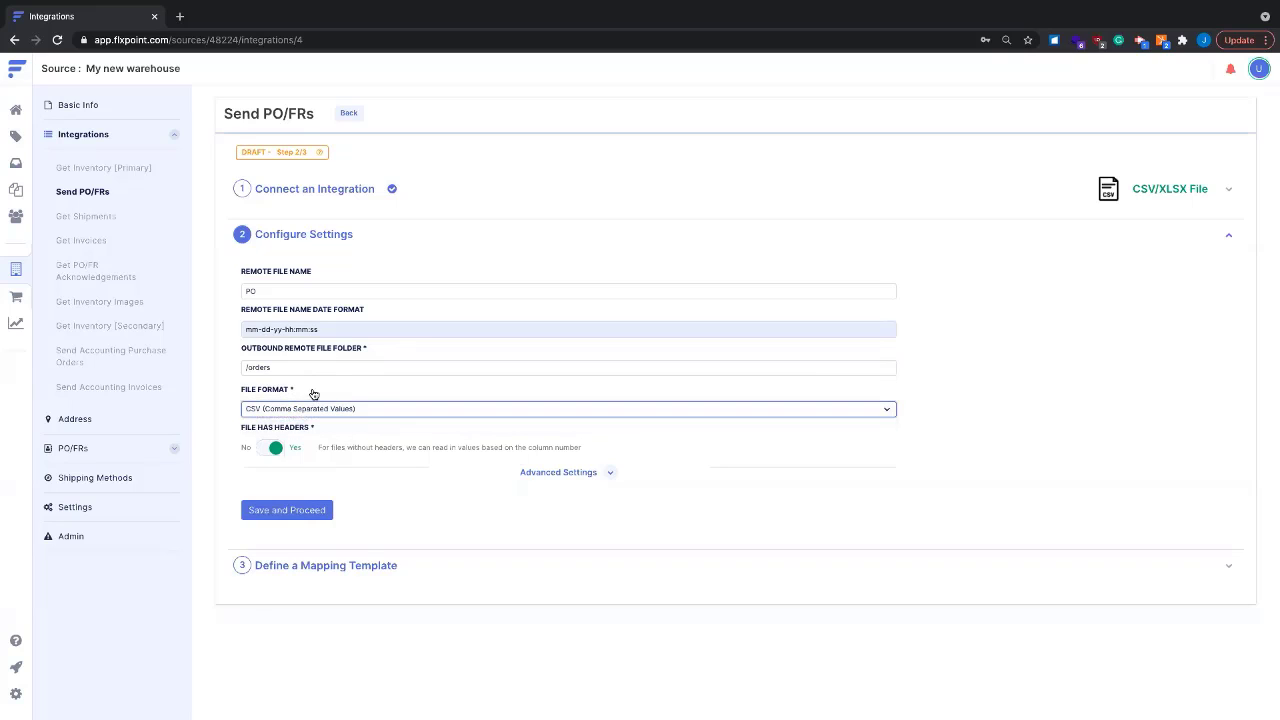
Set the file extension to csv in the advanced file settings
{"action": "left_click", "coordinate": [541, 480]}
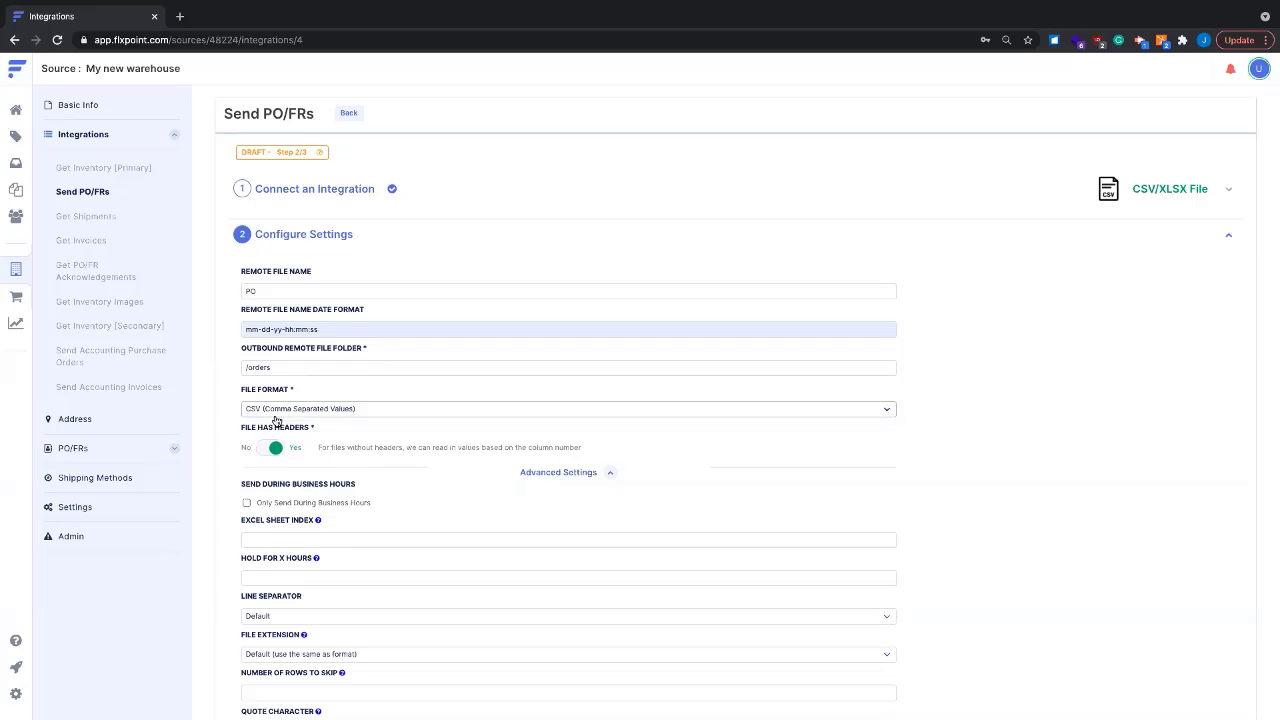
{"action": "scroll", "coordinate": [296, 447], "scroll_direction": "down", "scroll_amount": 2}
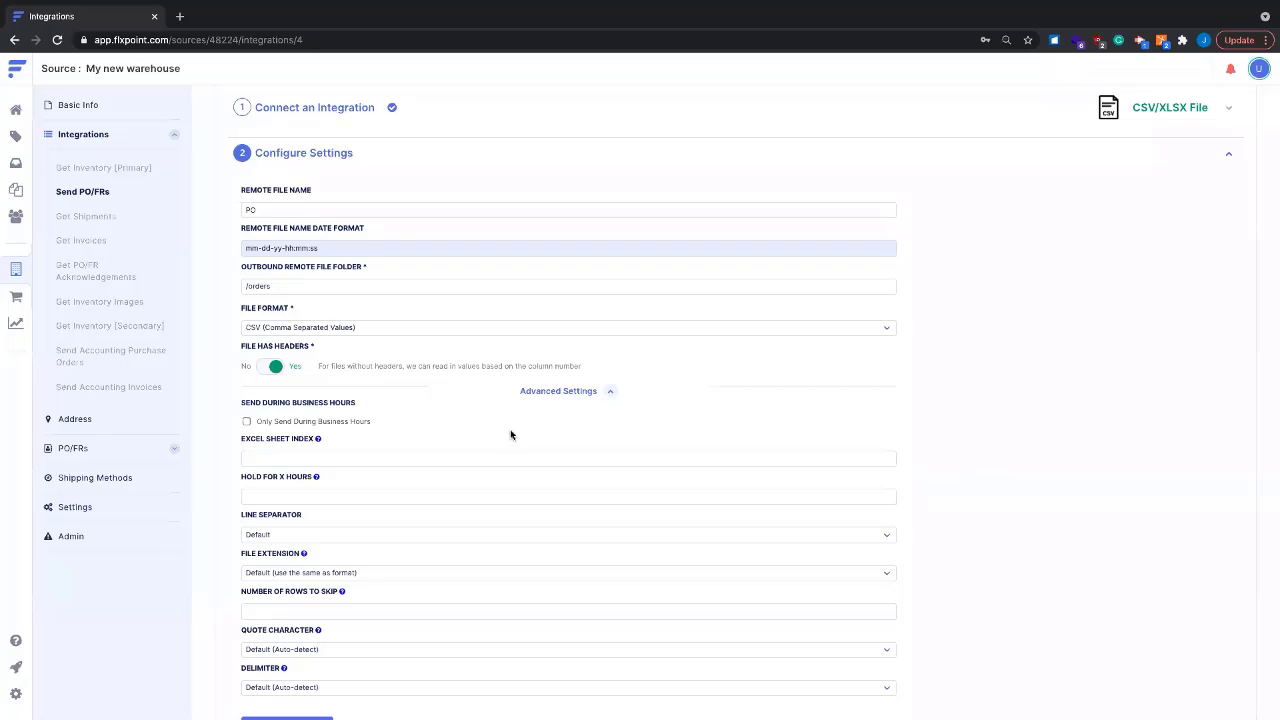
{"action": "scroll", "coordinate": [510, 434], "scroll_direction": "down", "scroll_amount": 1}
{"action": "left_click", "coordinate": [316, 511]}
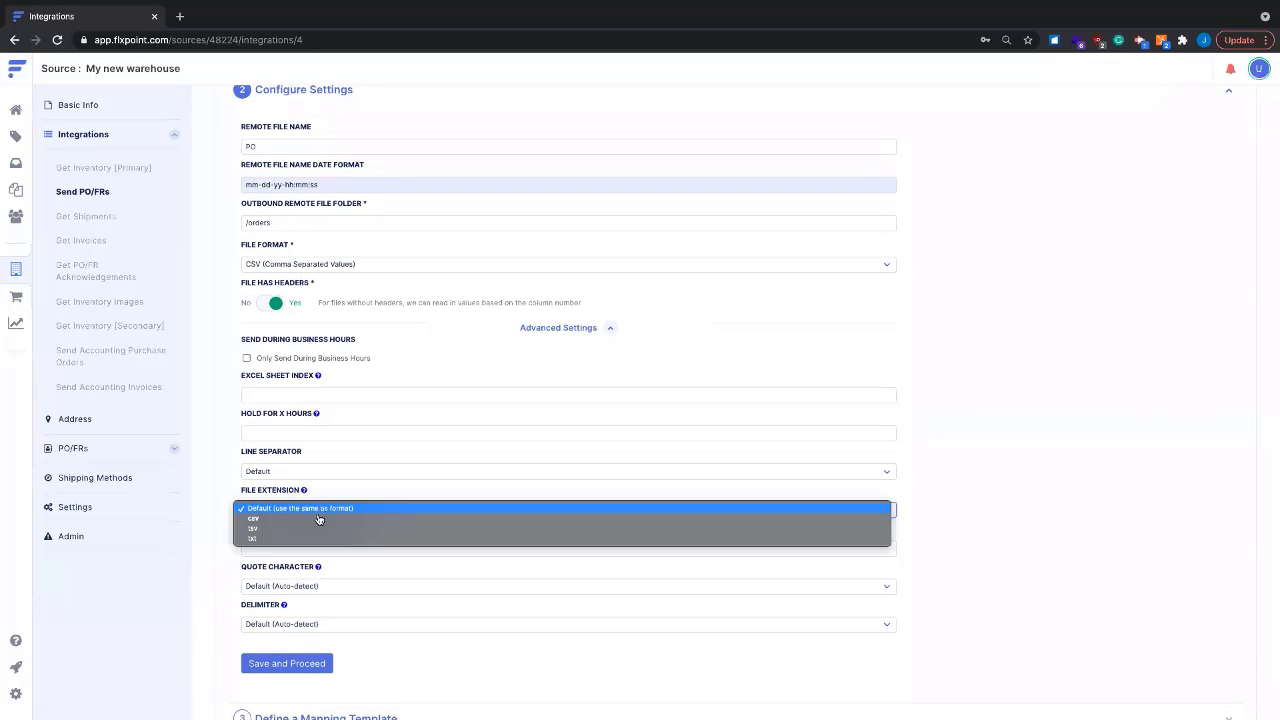
{"action": "left_click", "coordinate": [318, 519]}
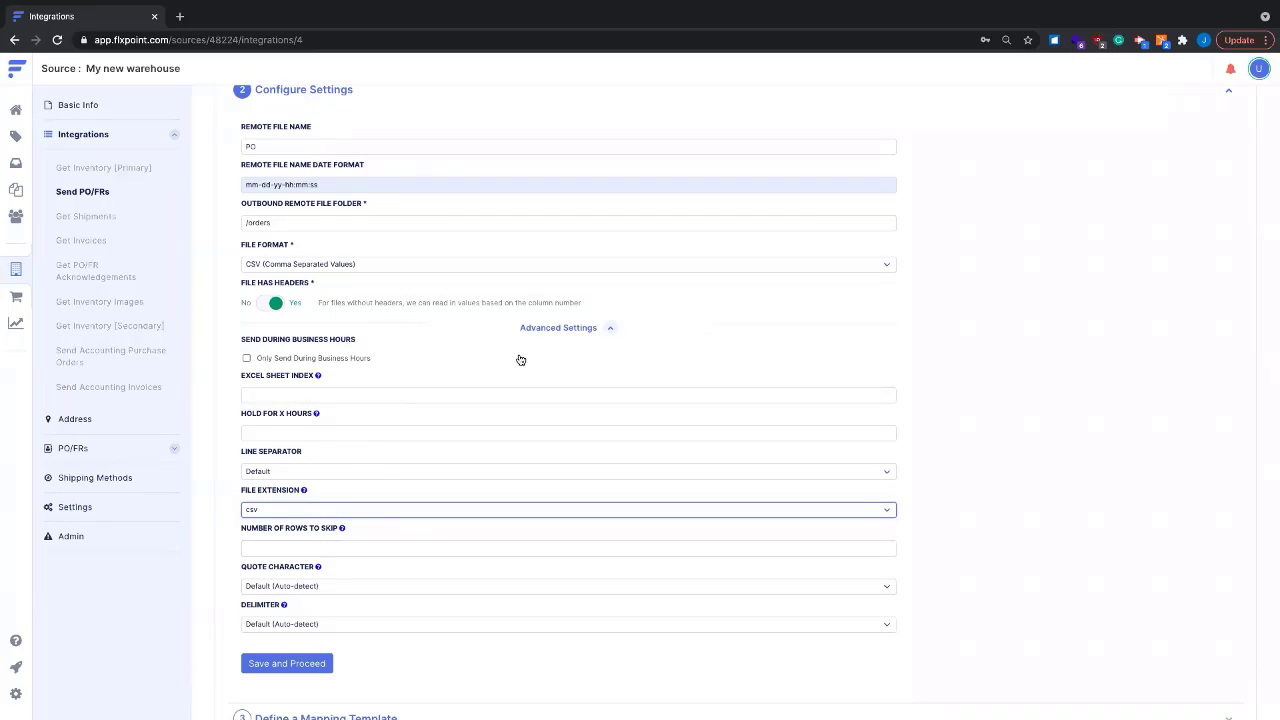
{"action": "left_click", "coordinate": [557, 328]}
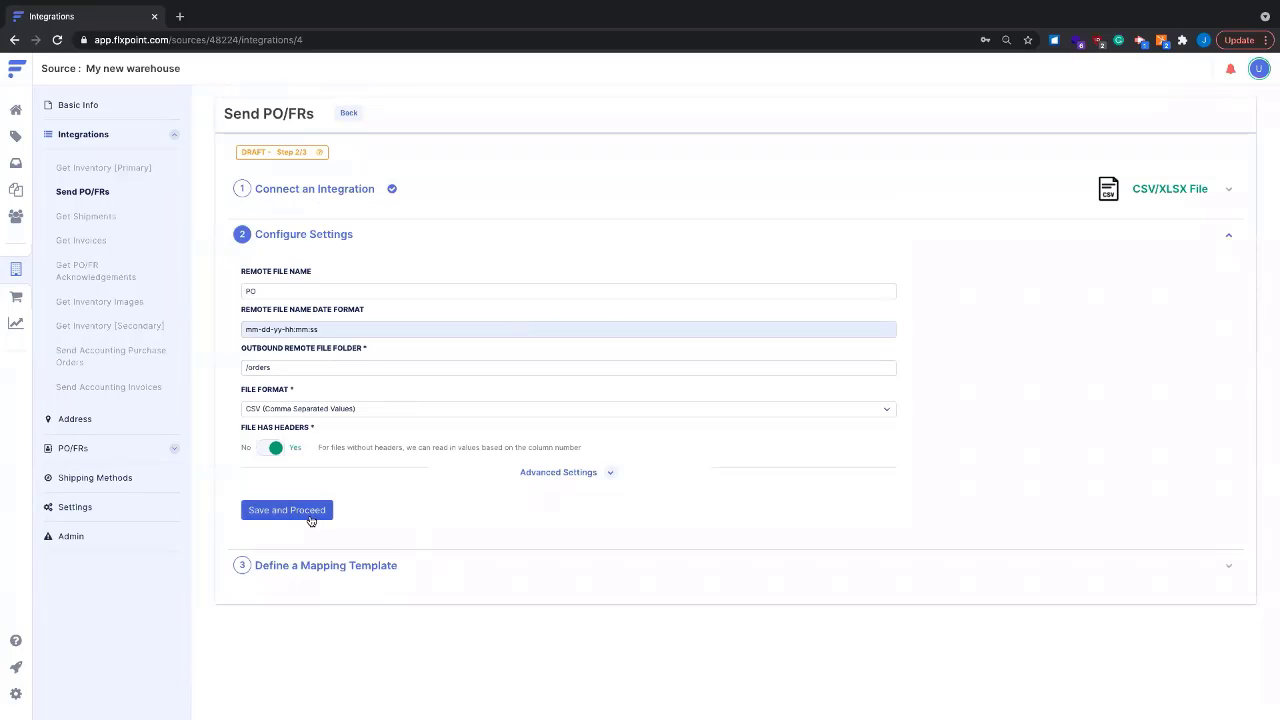
Save the file settings and open the Send PO/FRs 2 template for editing
{"action": "left_click", "coordinate": [310, 512]}
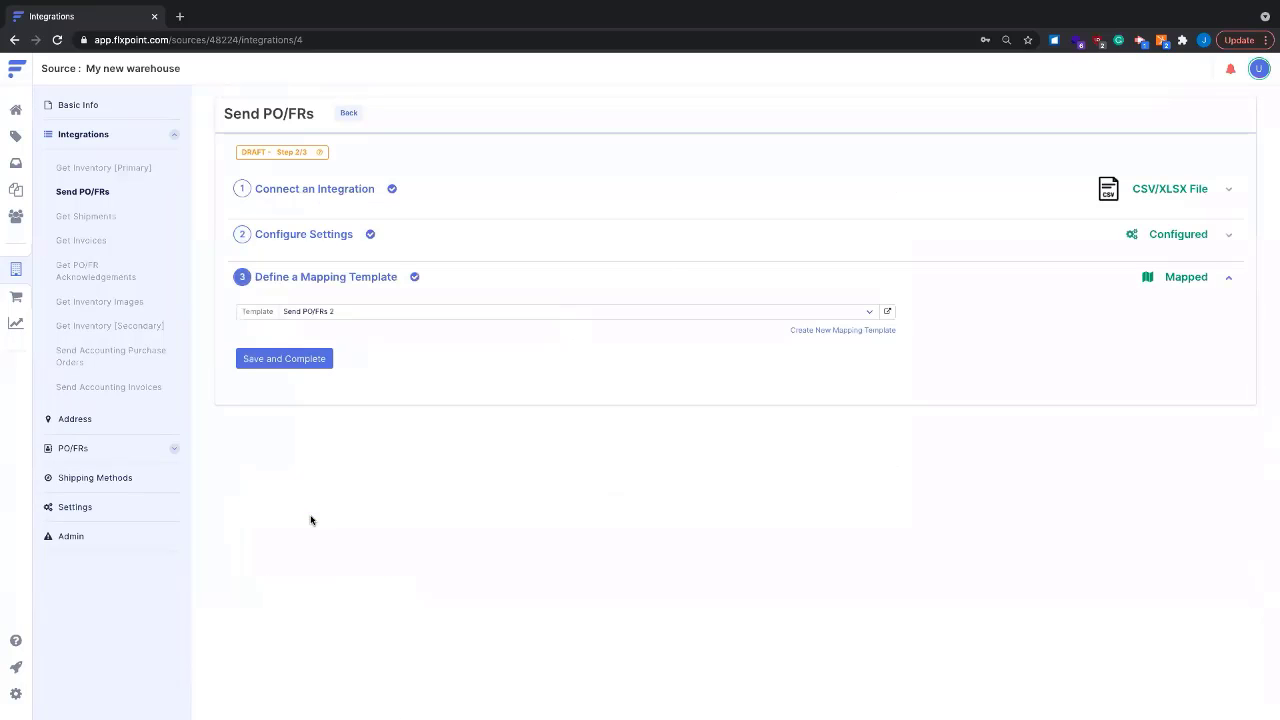
{"action": "left_click", "coordinate": [835, 312]}
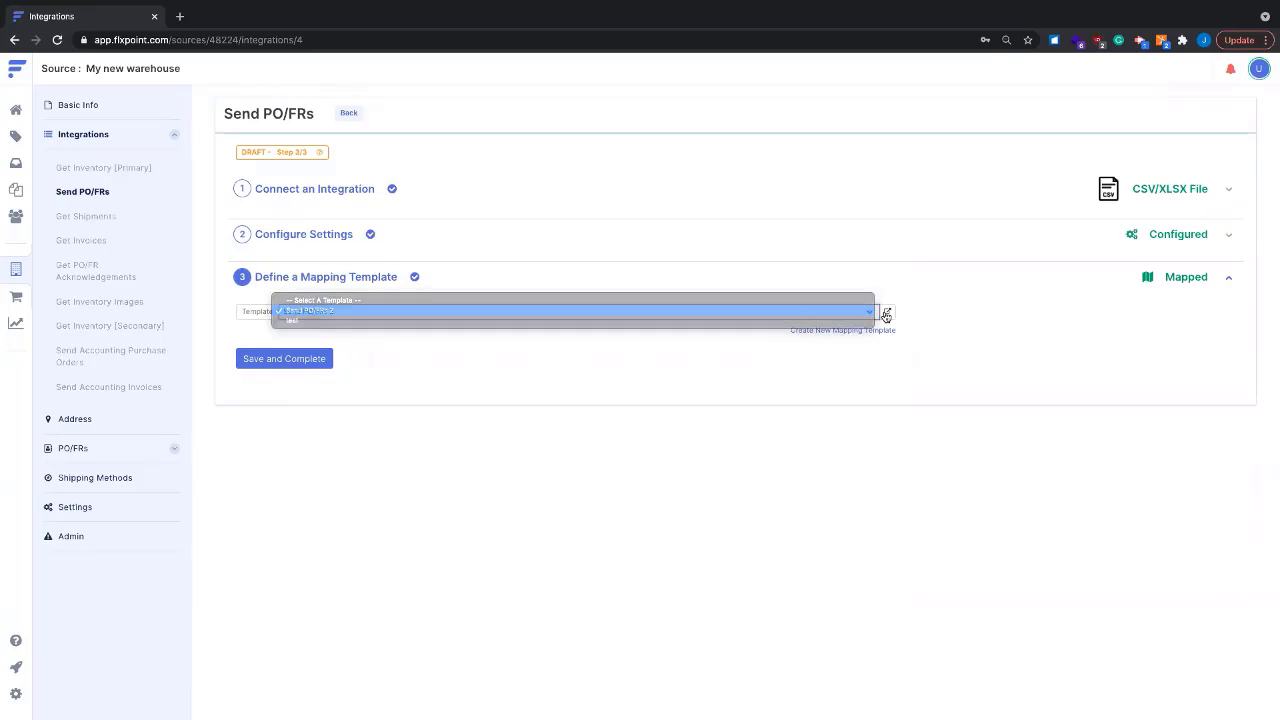
{"action": "left_click", "coordinate": [886, 314]}
{"action": "left_click", "coordinate": [886, 312]}
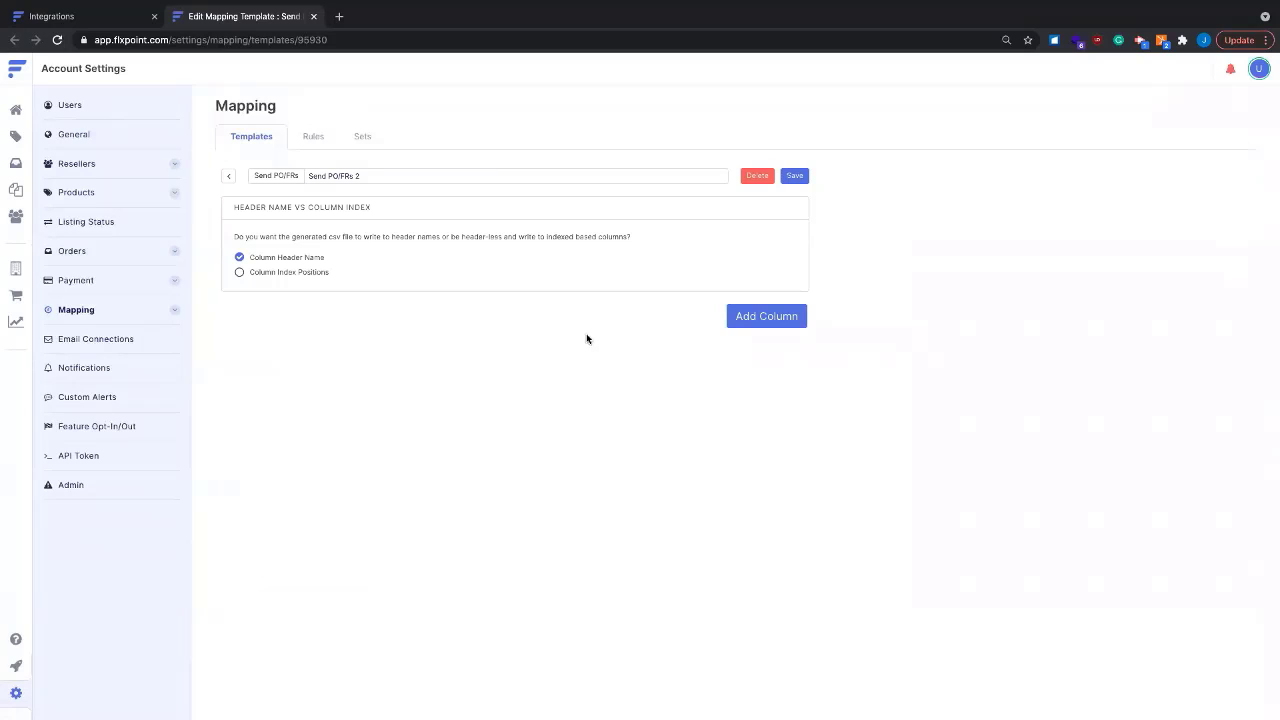
Add a mapping column and browse its available fields without choosing one
{"action": "left_click", "coordinate": [750, 317]}
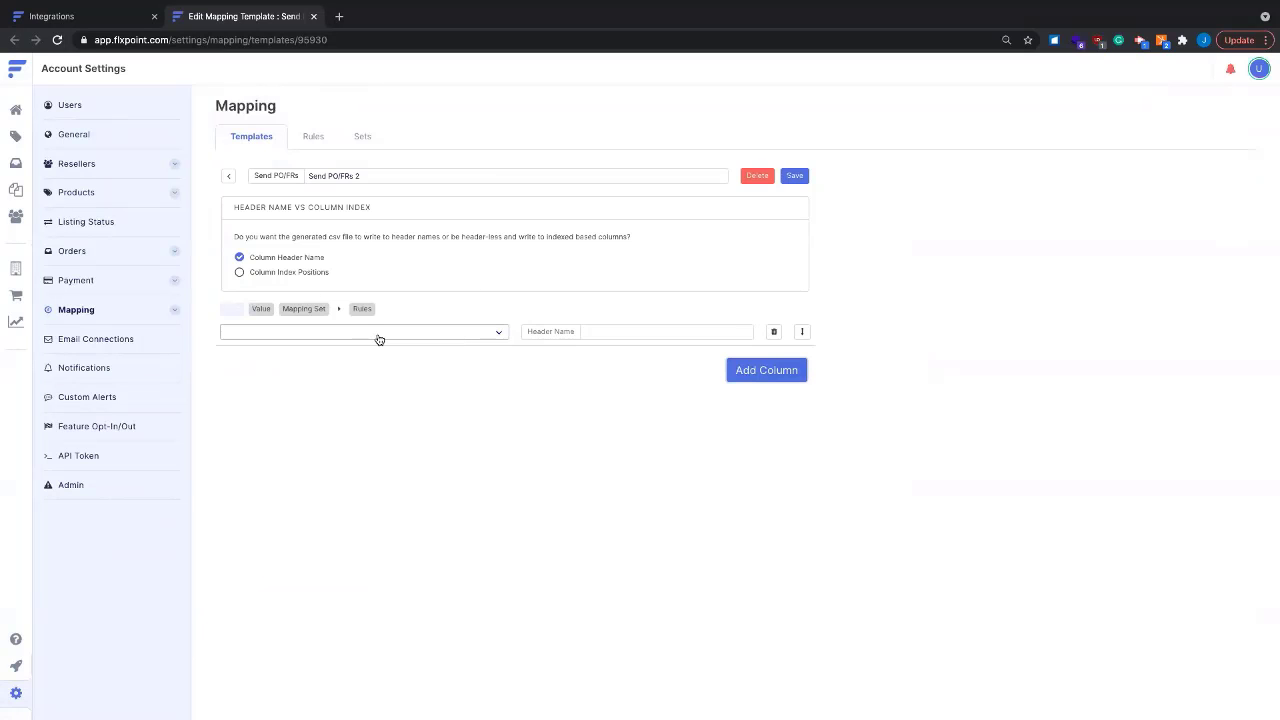
{"action": "left_click", "coordinate": [379, 340]}
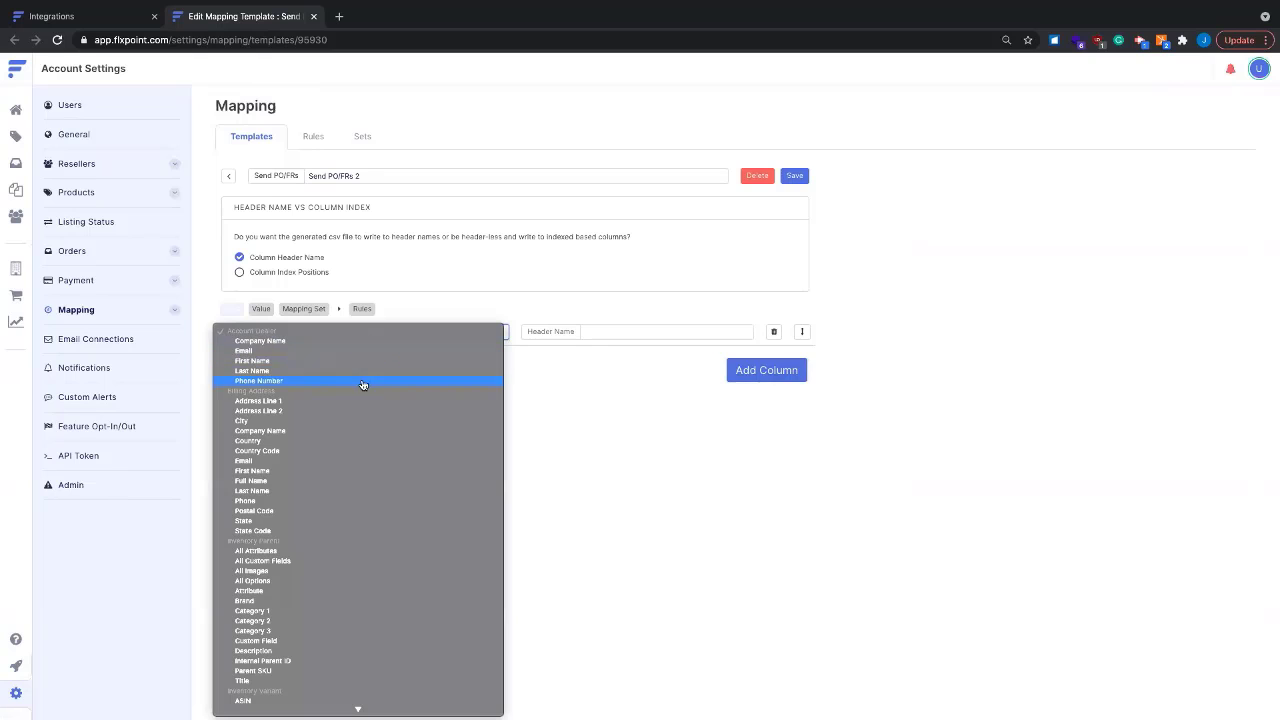
{"action": "scroll", "coordinate": [371, 528], "scroll_direction": "down", "scroll_amount": 10}
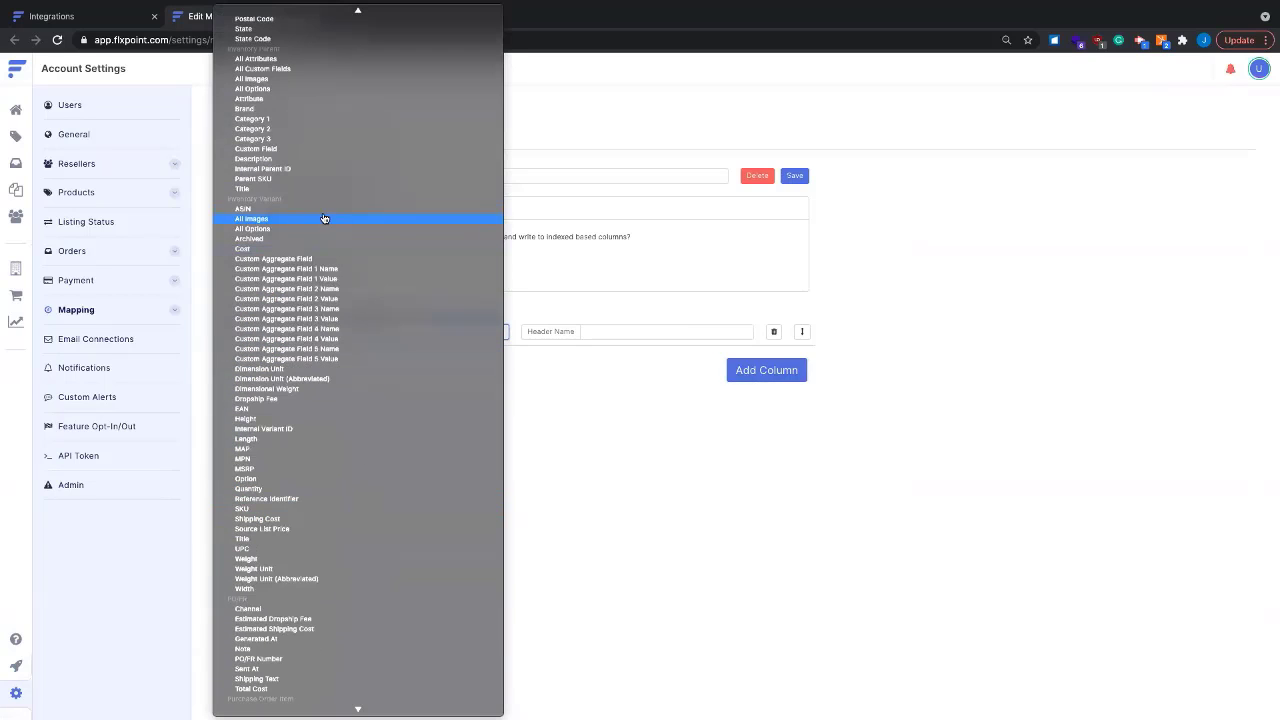
{"action": "scroll", "coordinate": [321, 358], "scroll_direction": "down", "scroll_amount": 3}
{"action": "scroll", "coordinate": [321, 358], "scroll_direction": "down", "scroll_amount": 1}
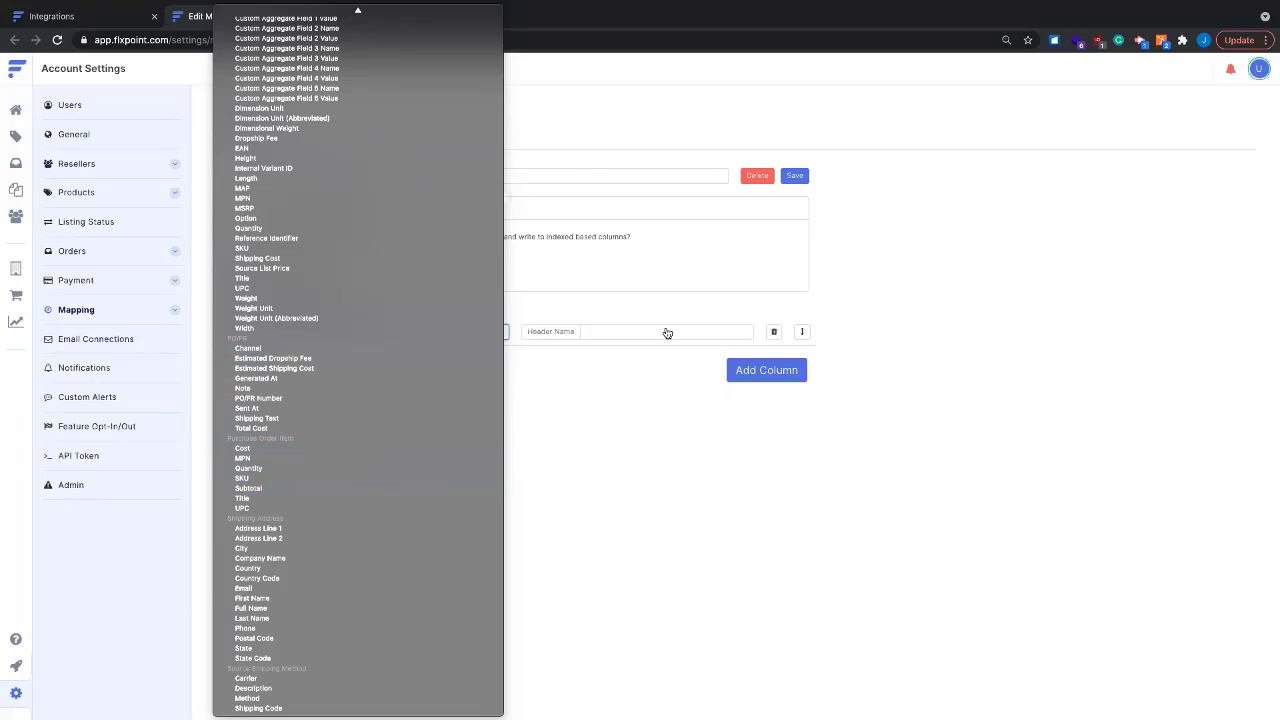
{"action": "left_click", "coordinate": [619, 331]}
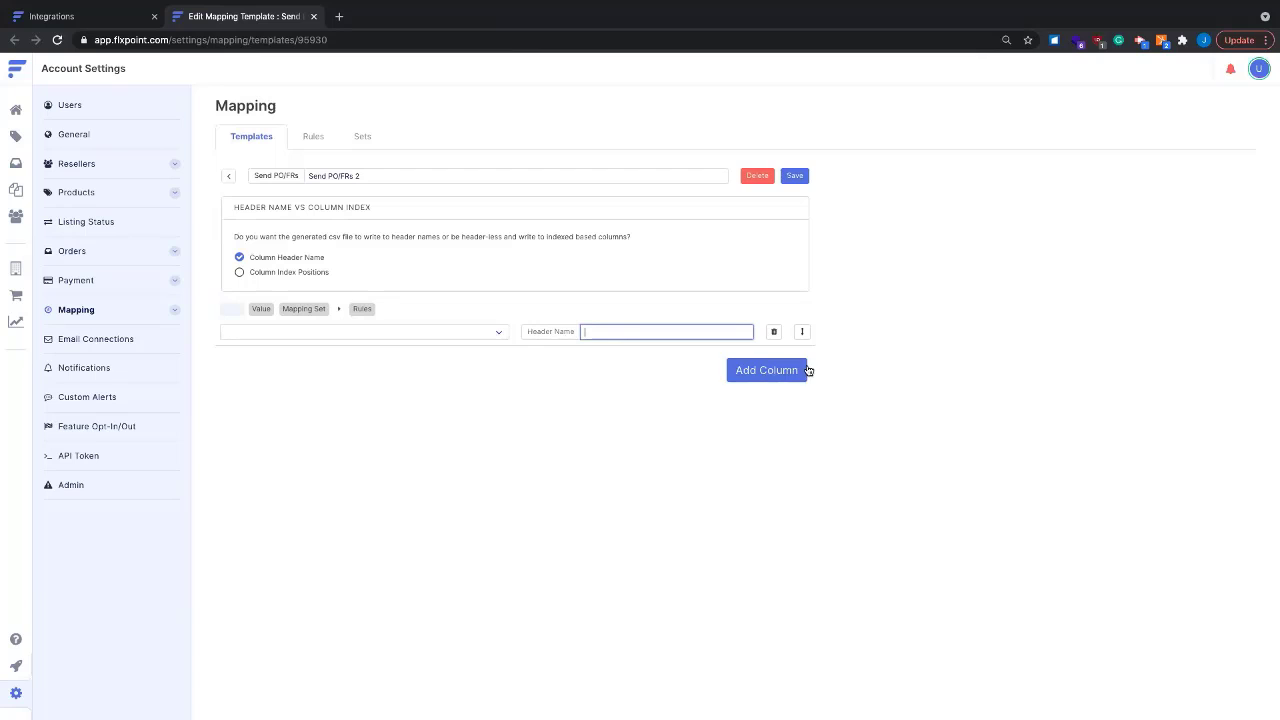
Map the column to Billing Address Line 1 with header 'Address', then add four more columns
{"action": "left_click", "coordinate": [350, 332]}
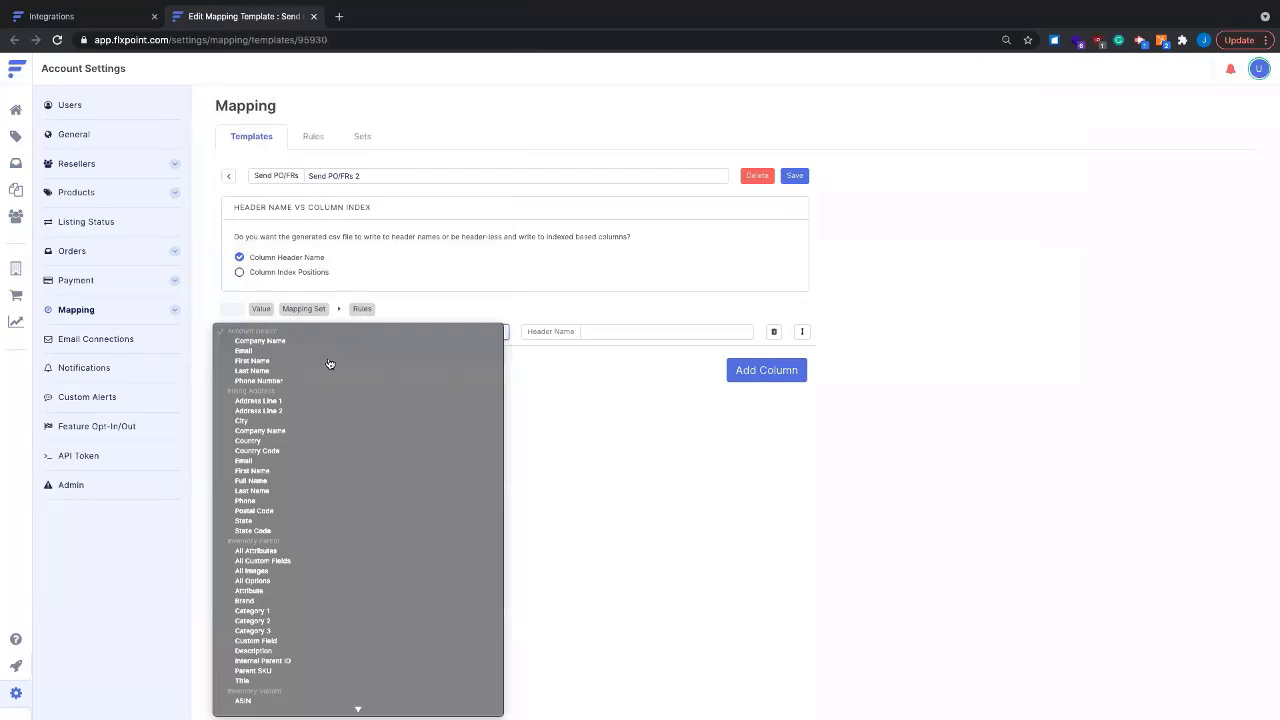
{"action": "left_click", "coordinate": [310, 407]}
{"action": "left_click", "coordinate": [636, 331]}
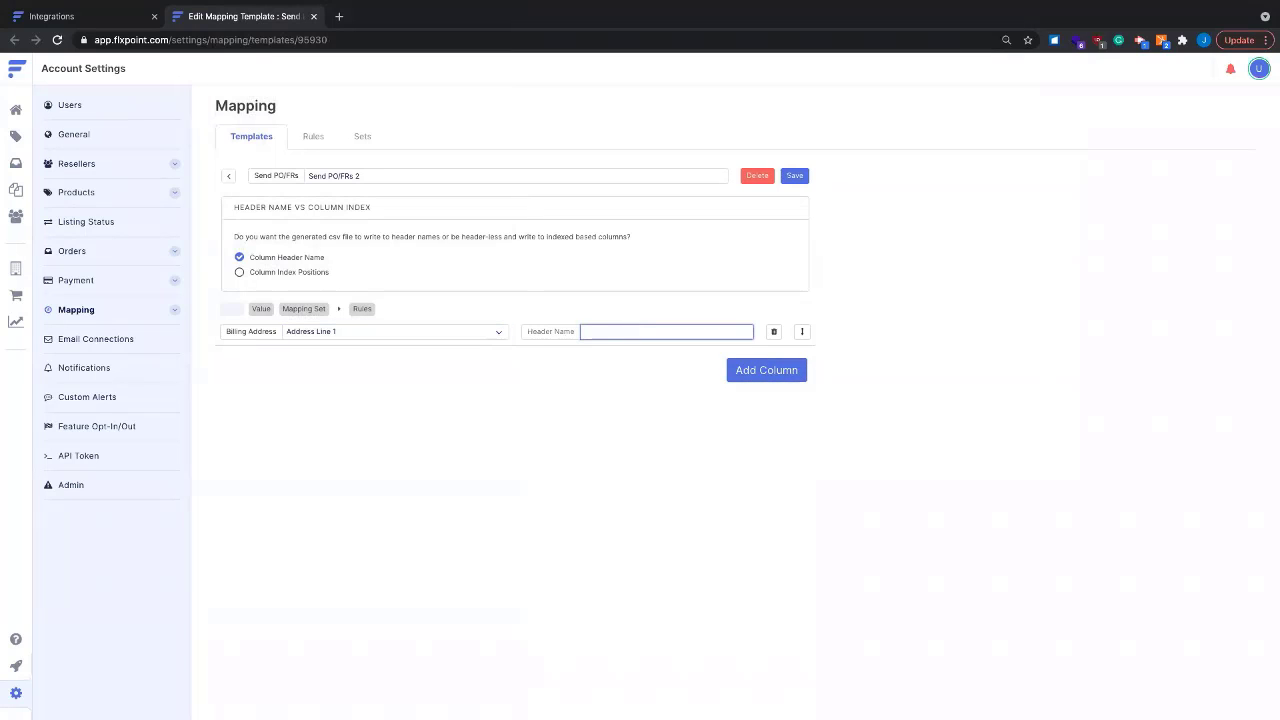
{"action": "type", "text": "Address"}
{"action": "left_click", "coordinate": [743, 372]}
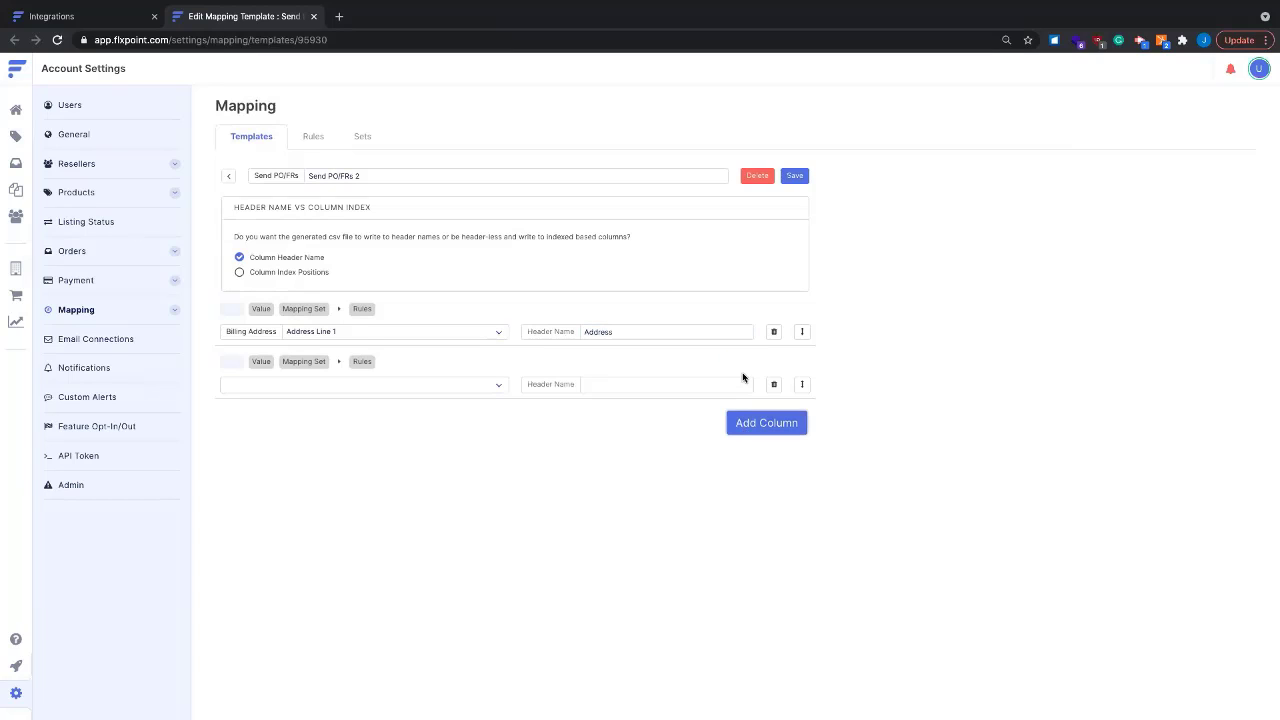
{"action": "left_click", "coordinate": [757, 423]}
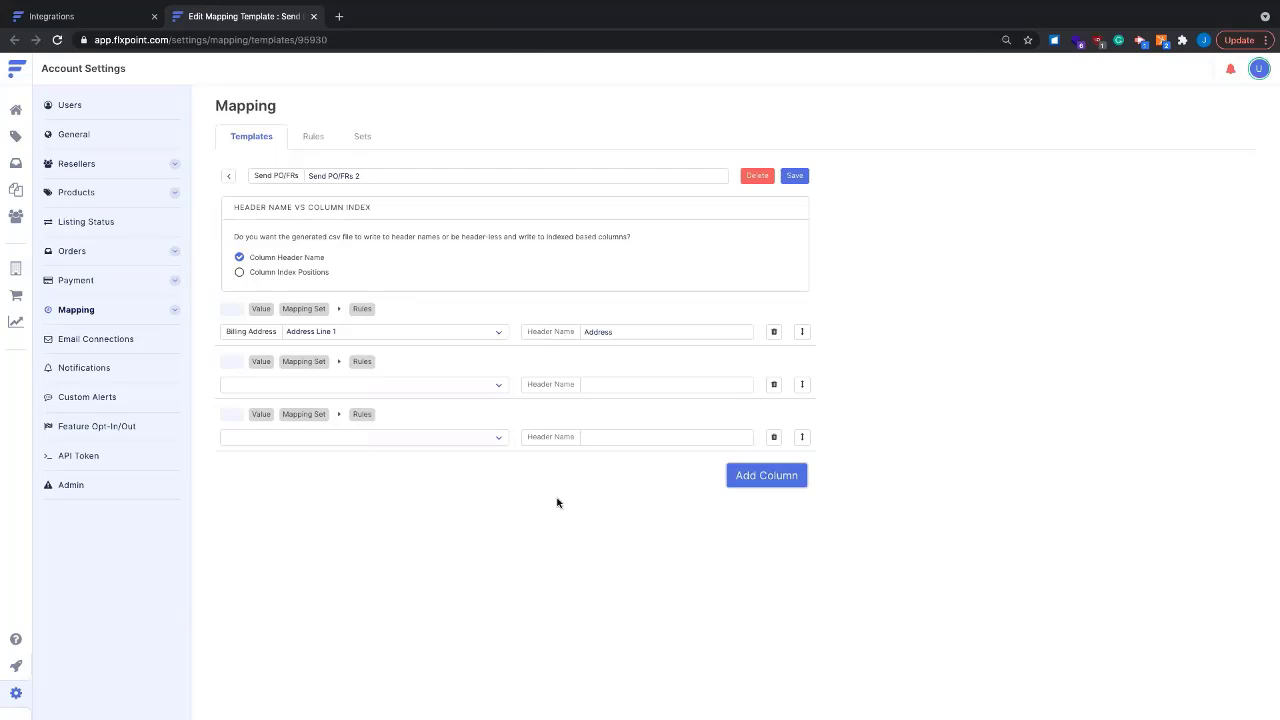
{"action": "left_click", "coordinate": [776, 485]}
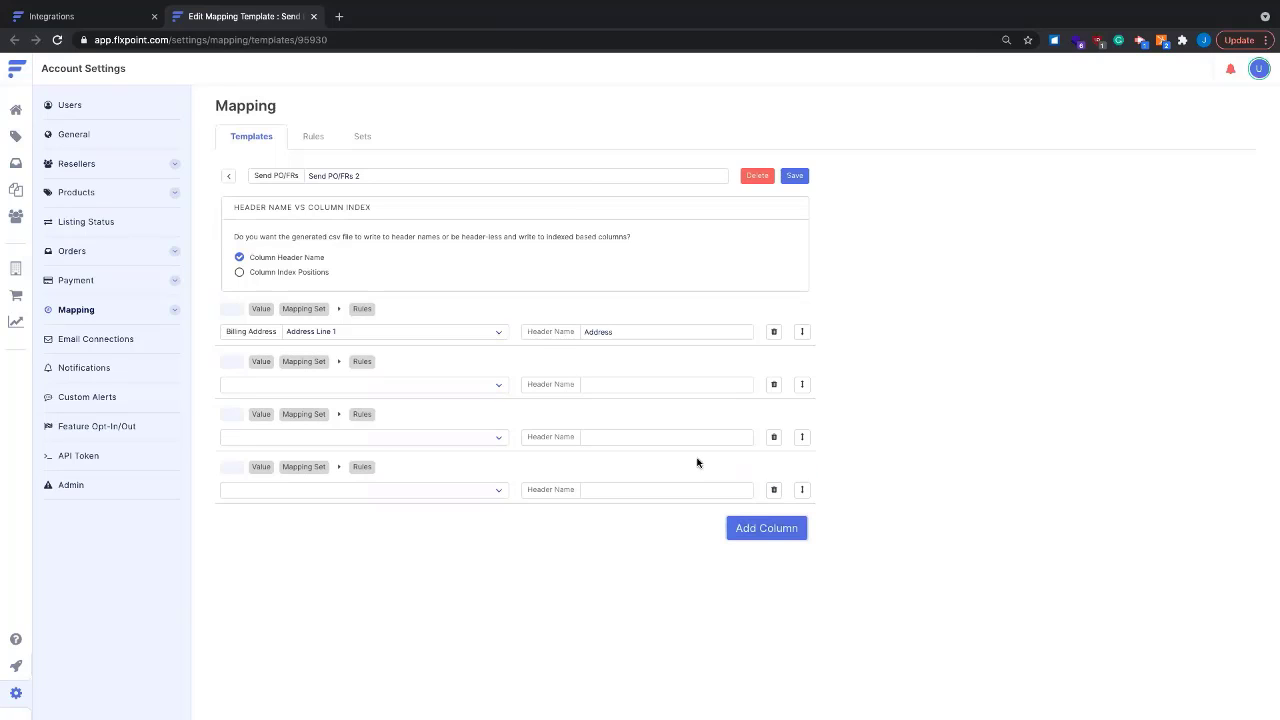
{"action": "left_click", "coordinate": [776, 540]}
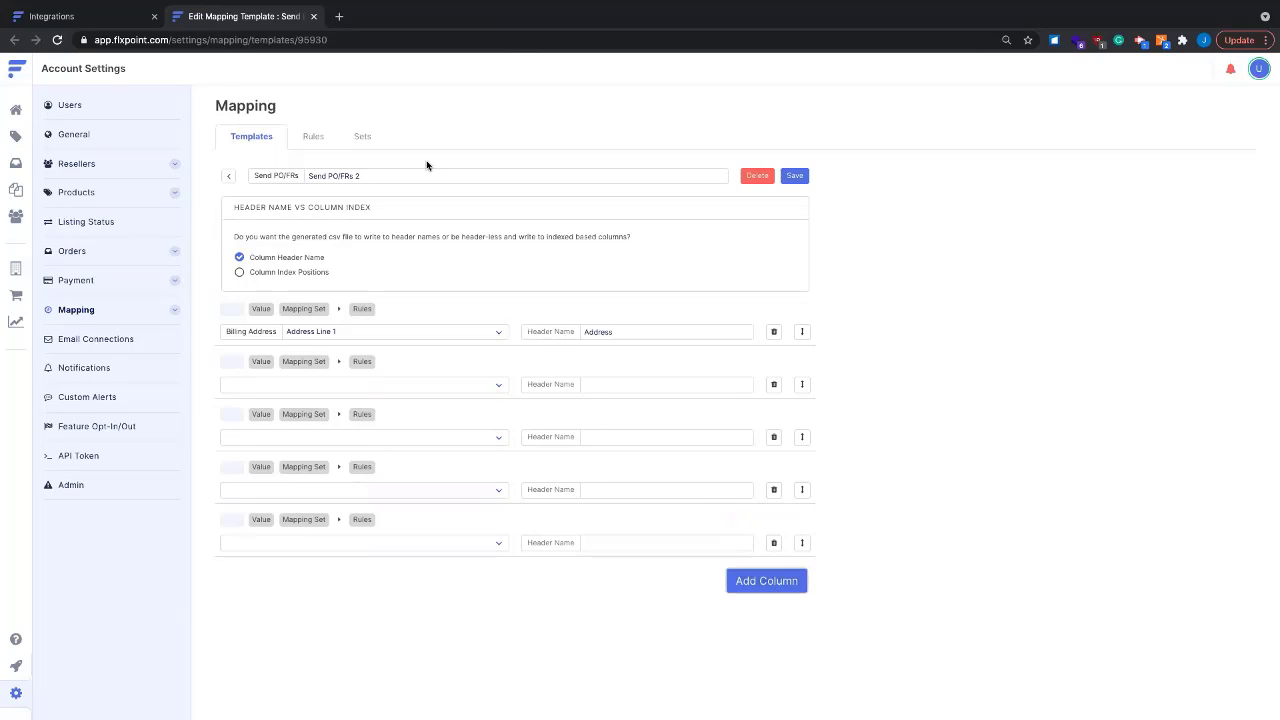
Delete the Send PO/FRs 2 template, close its tab, and go to Get Shipments
{"action": "left_click", "coordinate": [763, 176]}
{"action": "left_click", "coordinate": [694, 401]}
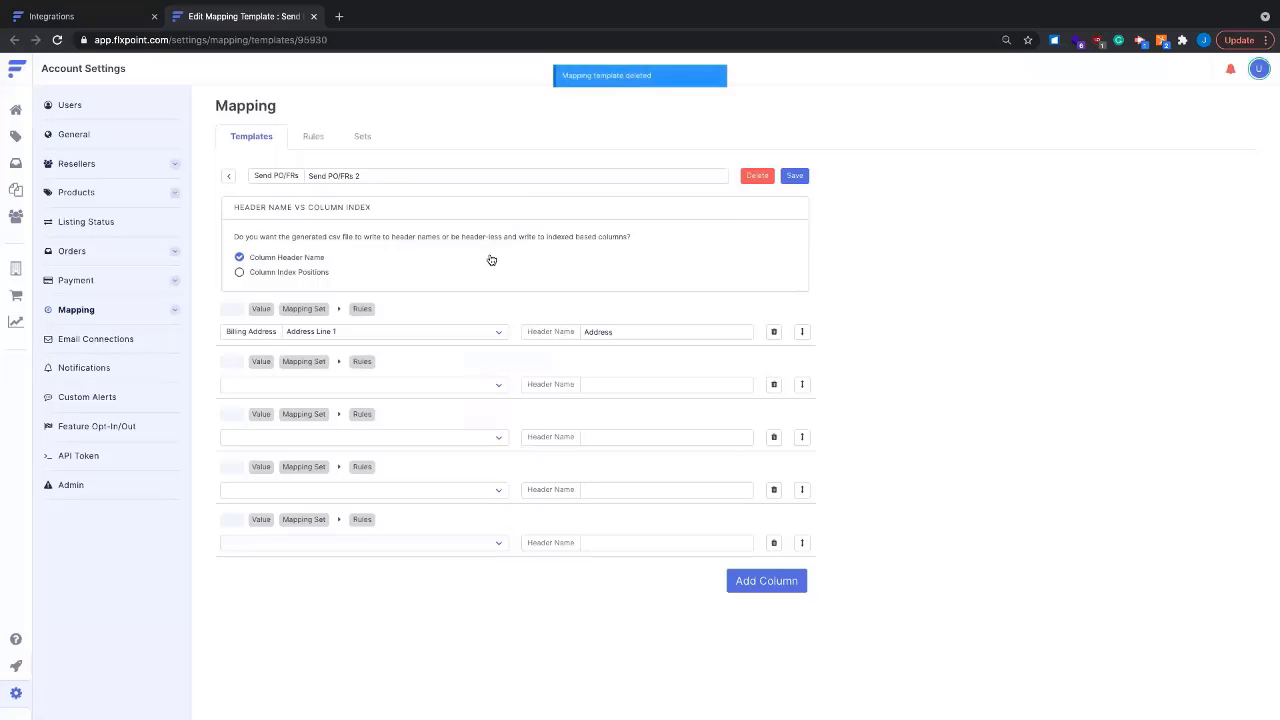
{"action": "left_click", "coordinate": [313, 16]}
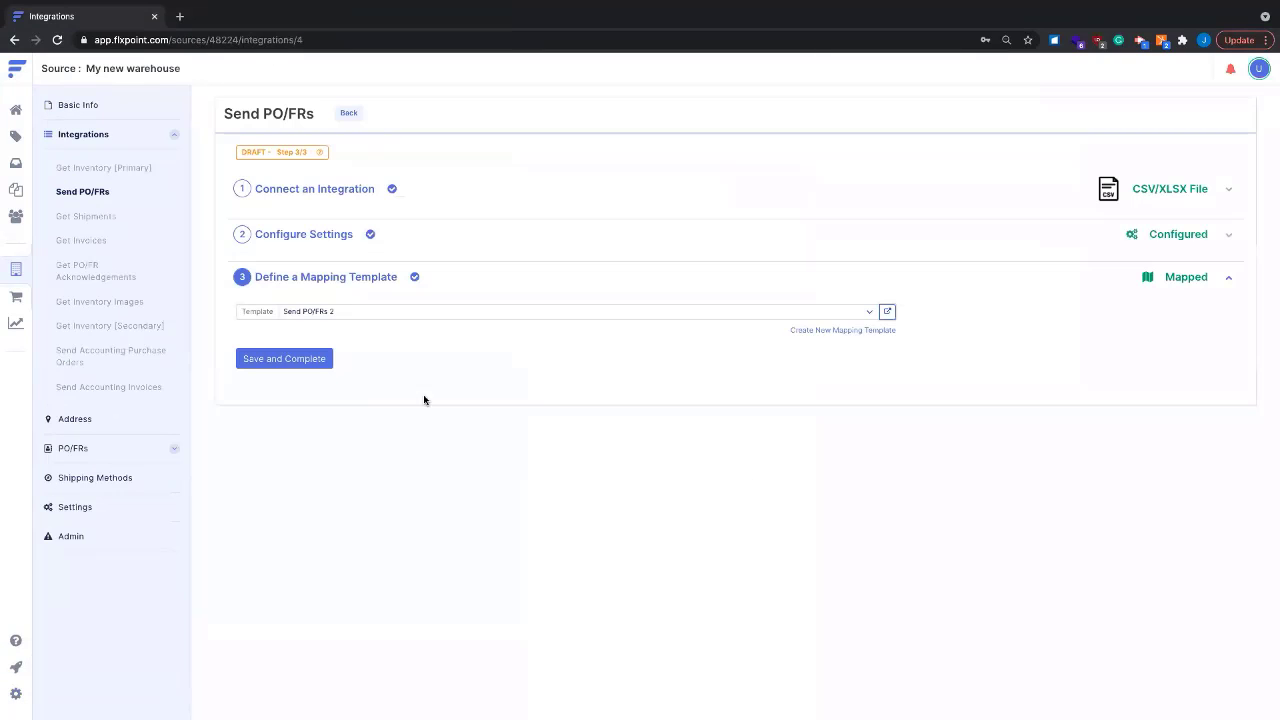
{"action": "left_click", "coordinate": [95, 217]}
Start the Get Shipments integration as CSV/XLSX File on the FTP File connection
{"action": "left_click", "coordinate": [300, 174]}
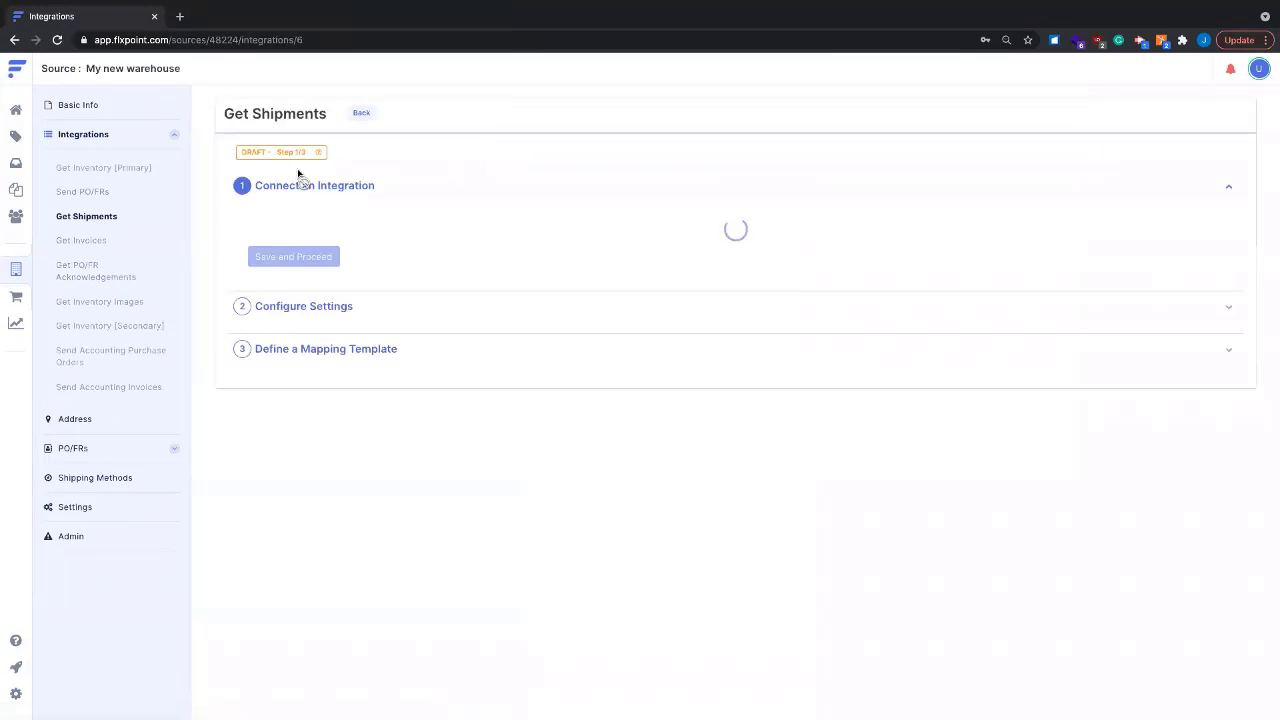
{"action": "left_click", "coordinate": [702, 333]}
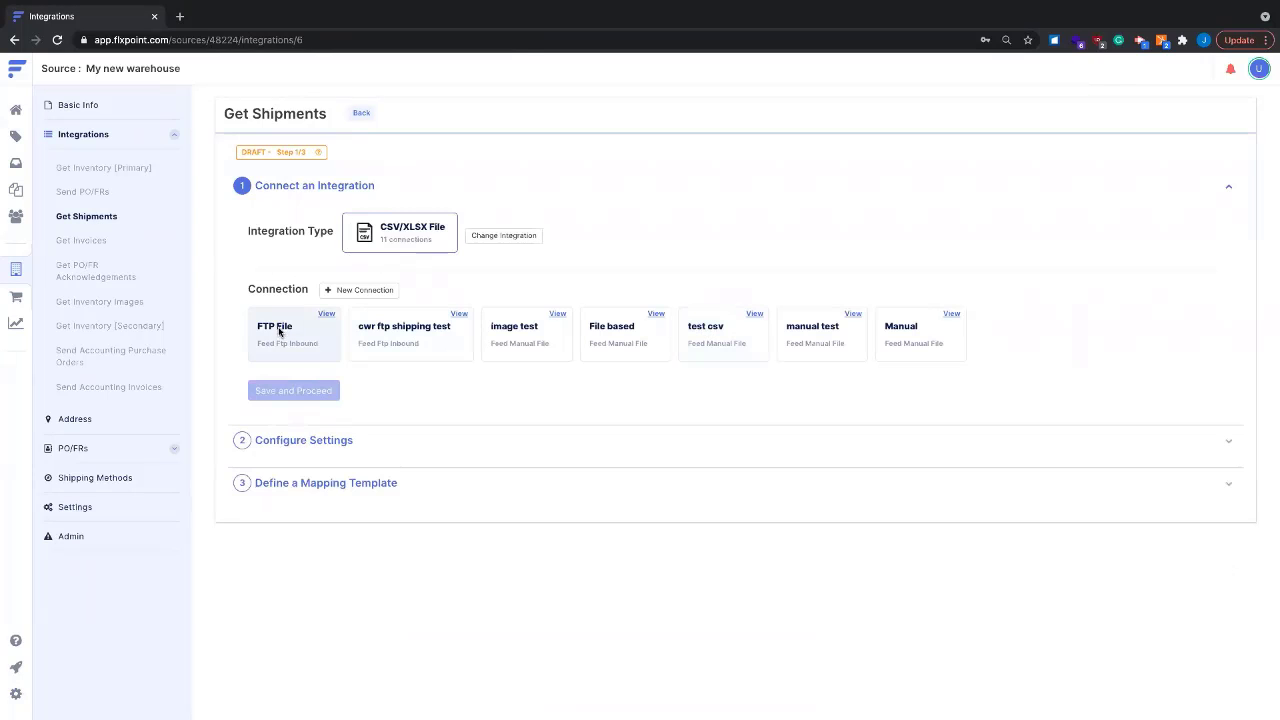
{"action": "left_click", "coordinate": [280, 331]}
{"action": "left_click", "coordinate": [276, 367]}
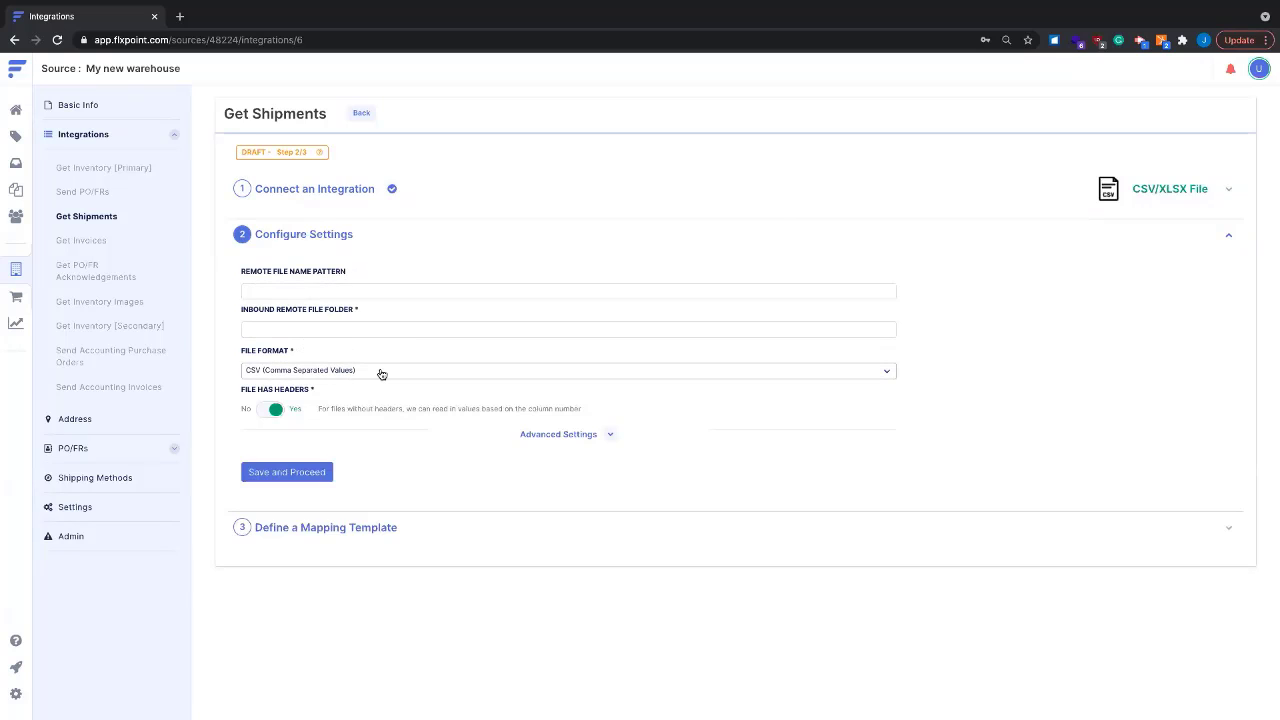
Set the inbound remote file folder to /test and save the settings
{"action": "left_click", "coordinate": [287, 473]}
{"action": "left_click", "coordinate": [294, 328]}
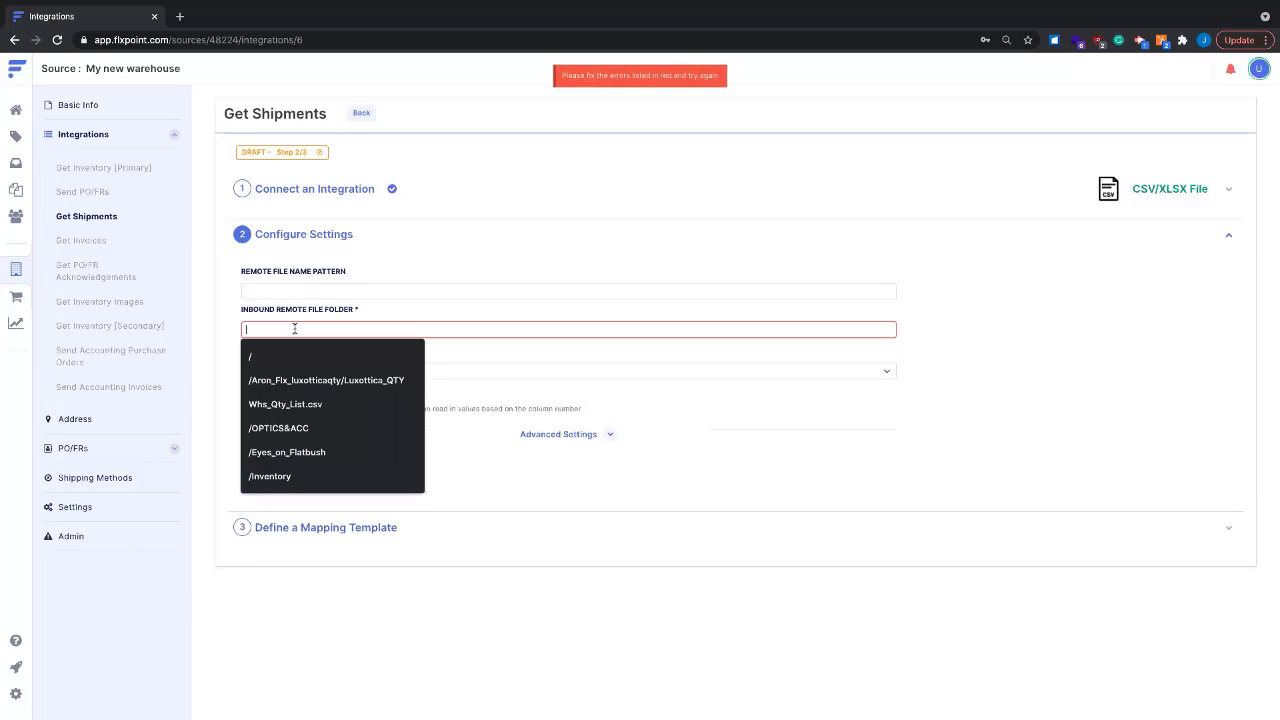
{"action": "type", "text": "/test"}
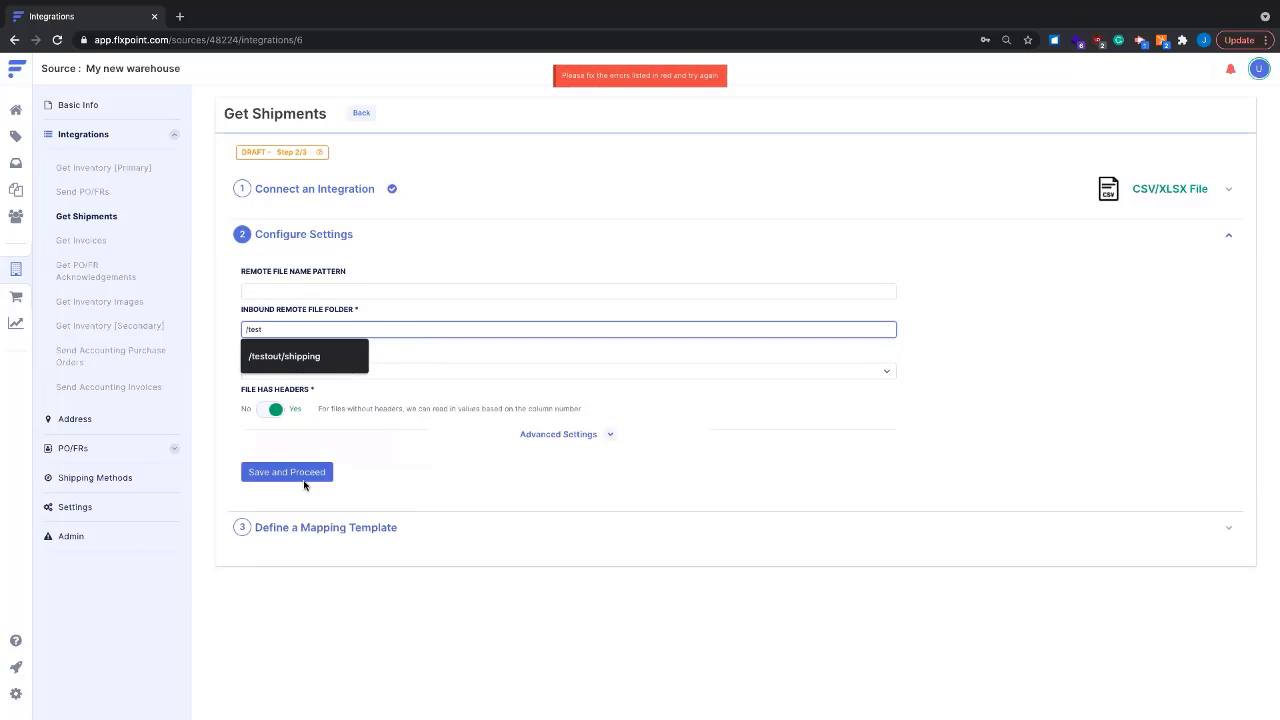
{"action": "left_click", "coordinate": [300, 478]}
{"action": "left_click", "coordinate": [303, 480]}
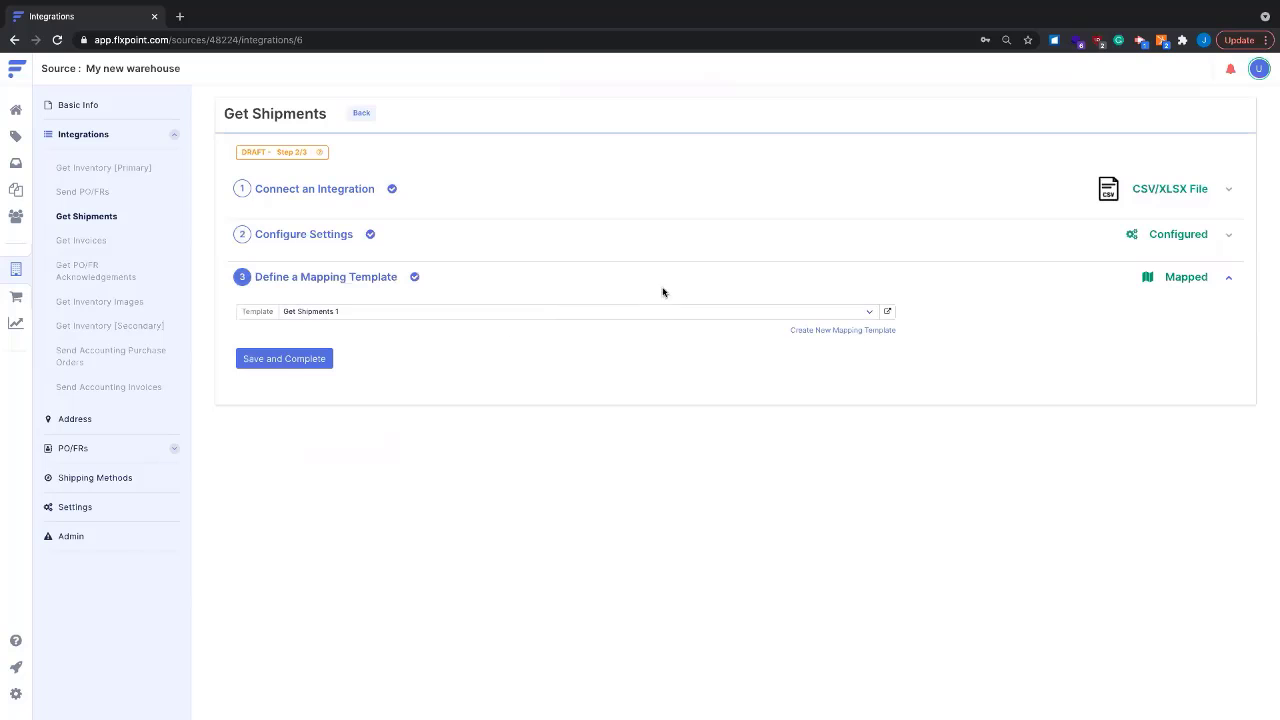
Review the PO# and Tracking# header names in the Get Shipments 1 template, then close it
{"action": "left_click", "coordinate": [889, 313]}
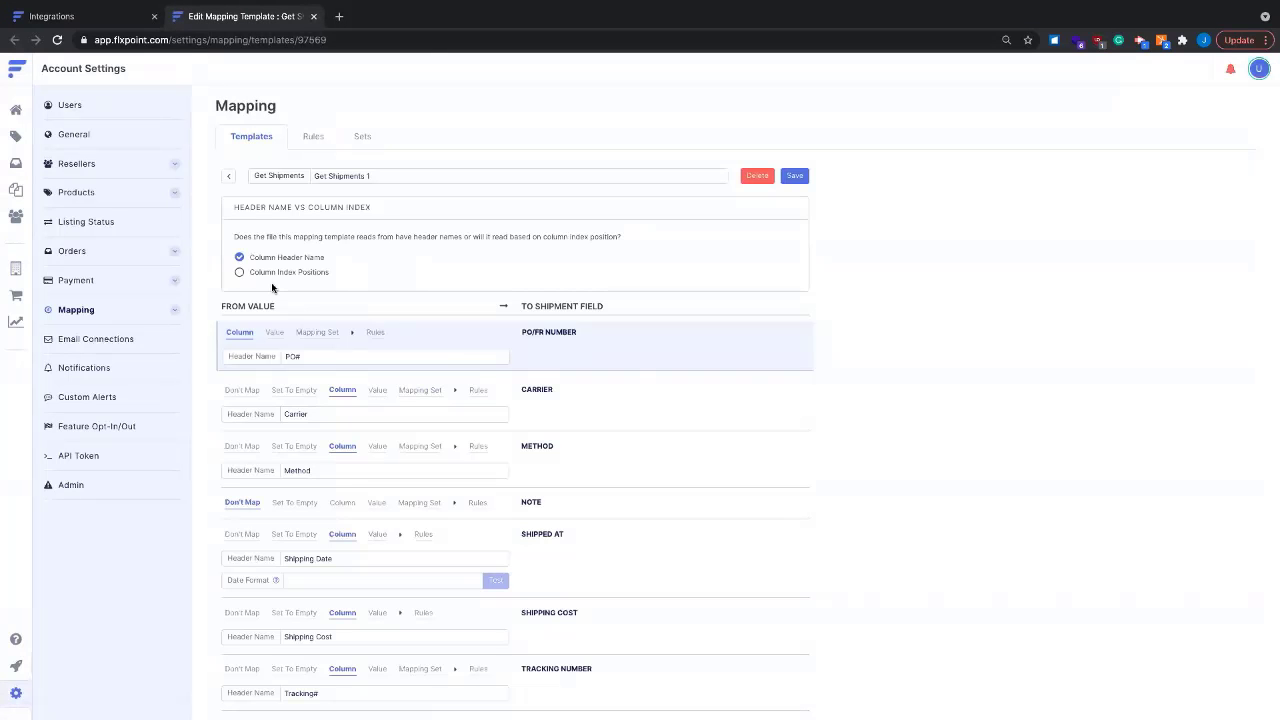
{"action": "left_click", "coordinate": [300, 357]}
{"action": "double_click", "coordinate": [300, 357]}
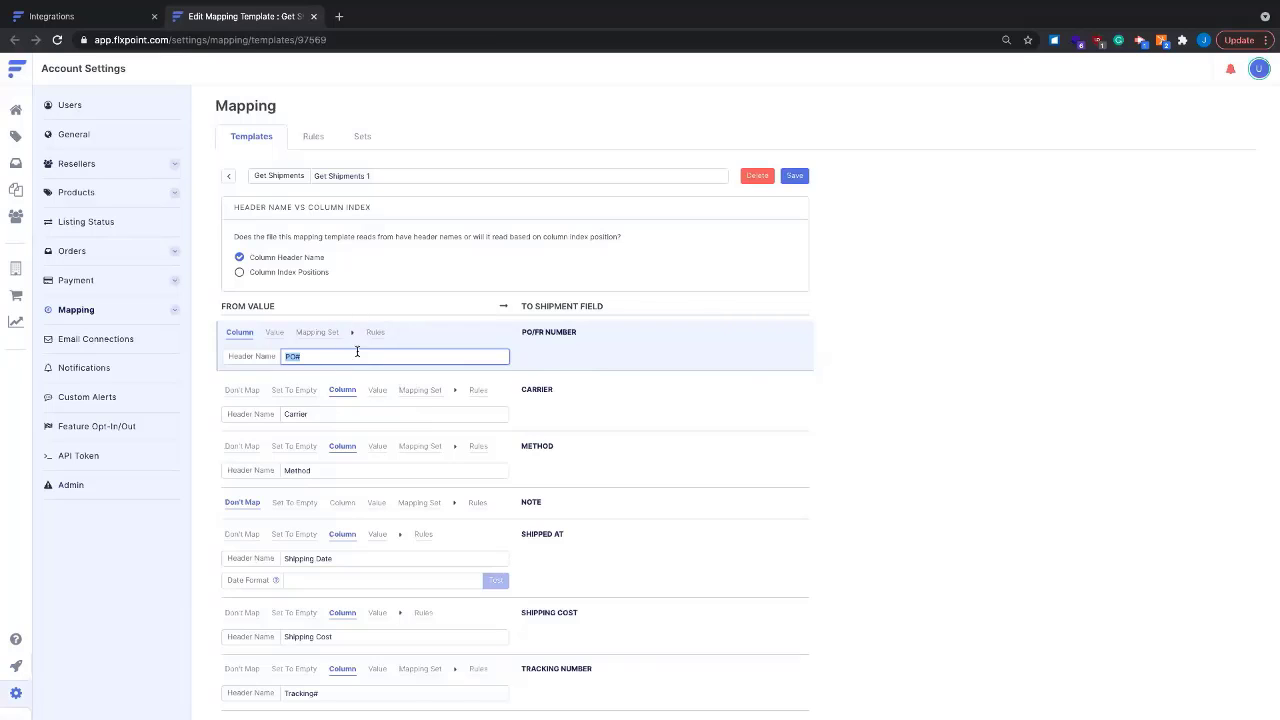
{"action": "left_click", "coordinate": [297, 356]}
{"action": "scroll", "coordinate": [392, 421], "scroll_direction": "down", "scroll_amount": 2}
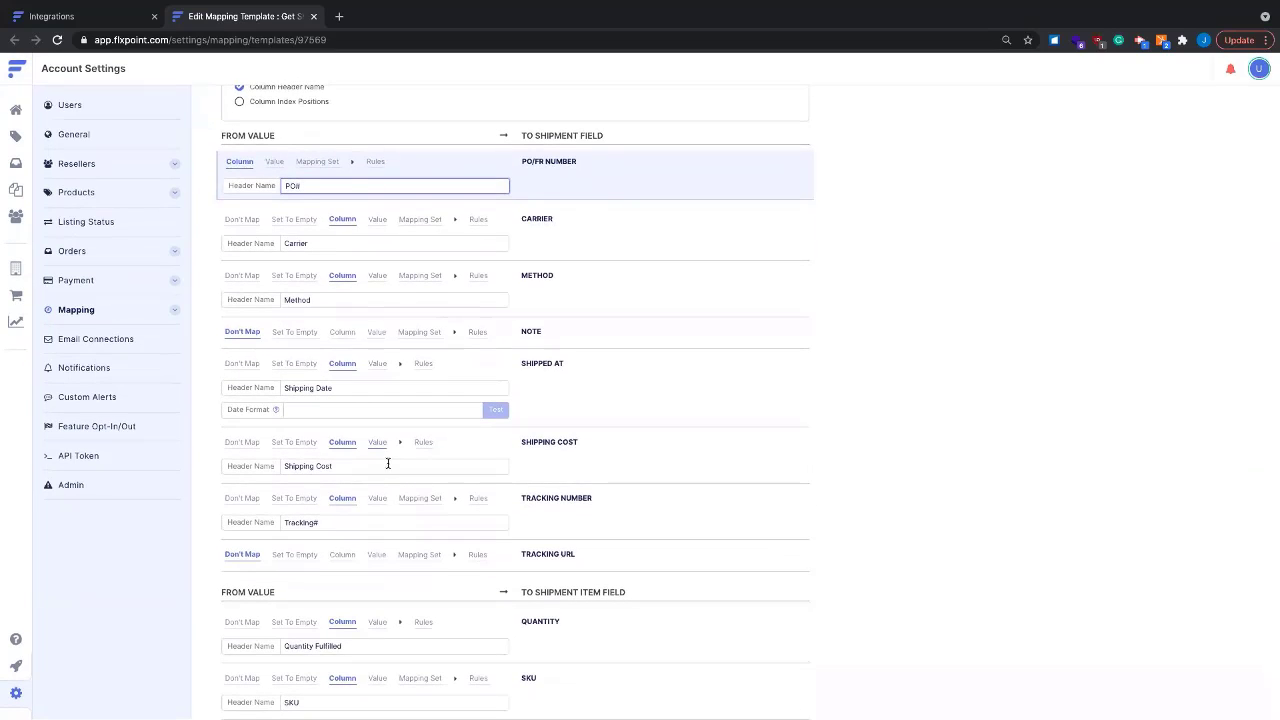
{"action": "left_click", "coordinate": [327, 524]}
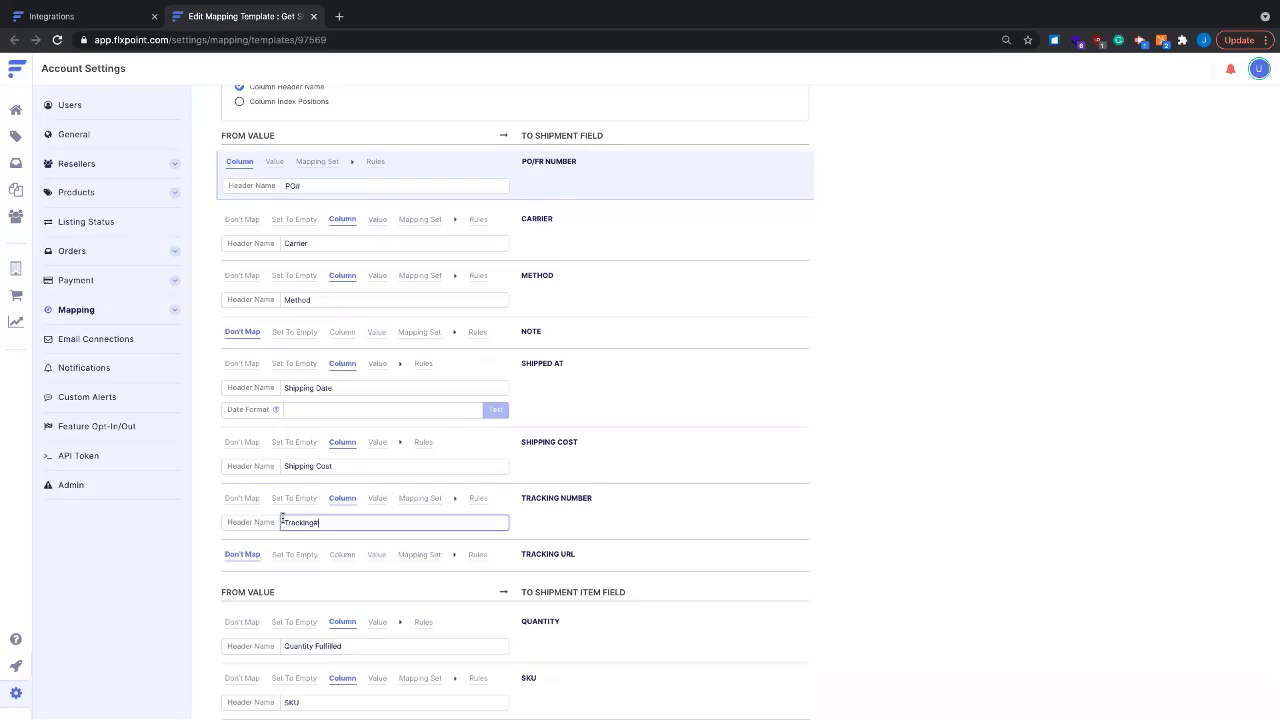
{"action": "left_click_drag", "start_coordinate": [320, 522], "coordinate": [282, 522]}
{"action": "scroll", "coordinate": [356, 535], "scroll_direction": "up", "scroll_amount": 2}
{"action": "scroll", "coordinate": [350, 500], "scroll_direction": "down", "scroll_amount": 1}
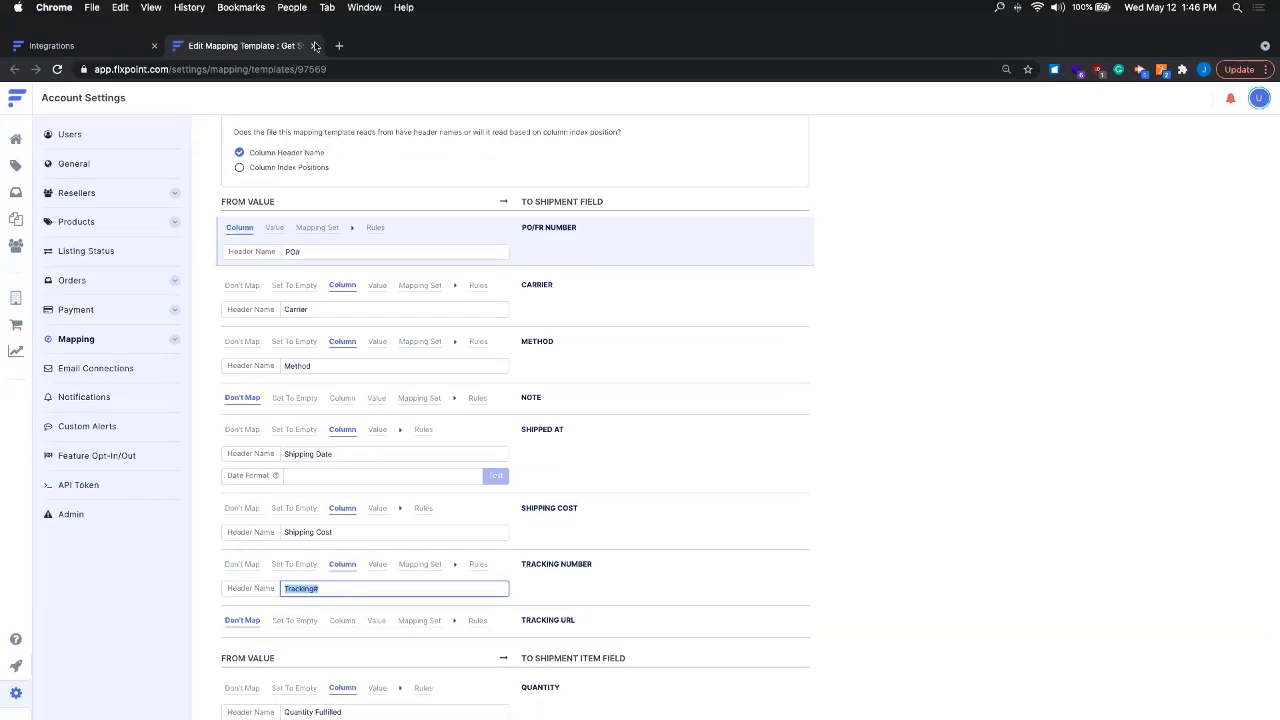
{"action": "left_click", "coordinate": [313, 46]}
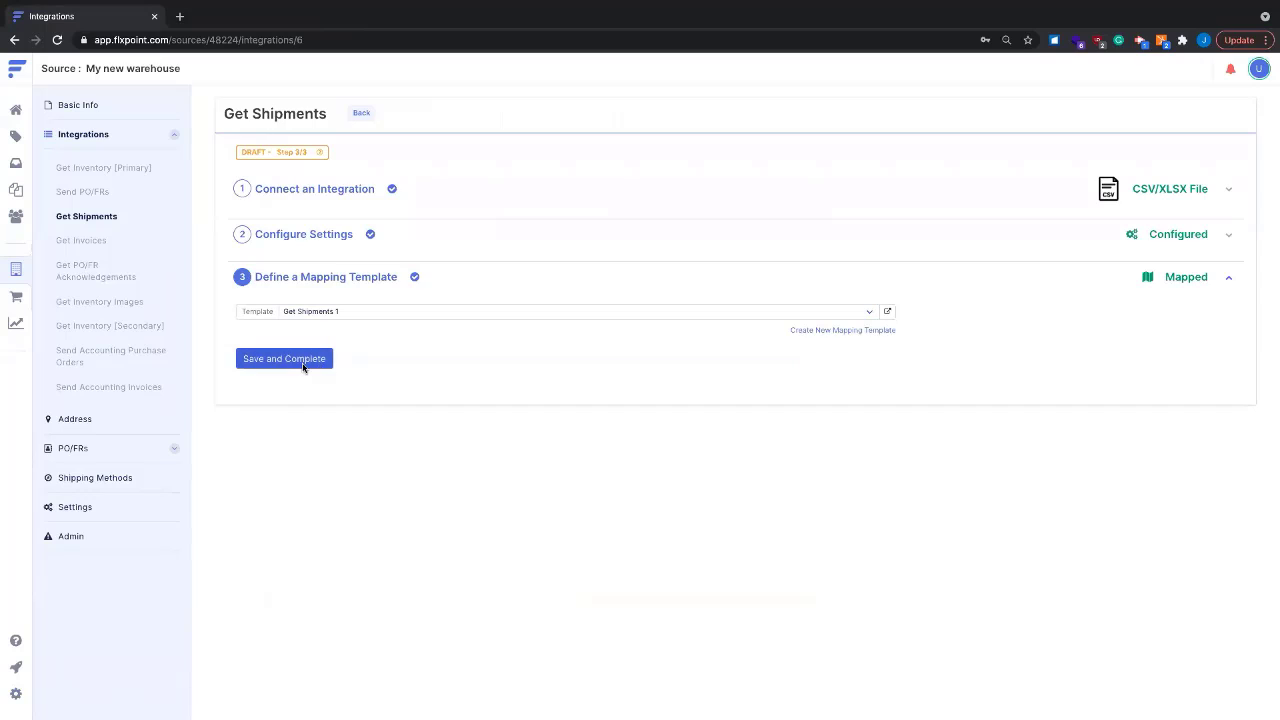
Complete Get Shipments and schedule it Every Day at Specific Time 9AM UTC
{"action": "left_click", "coordinate": [304, 368]}
{"action": "right_click", "coordinate": [271, 366]}
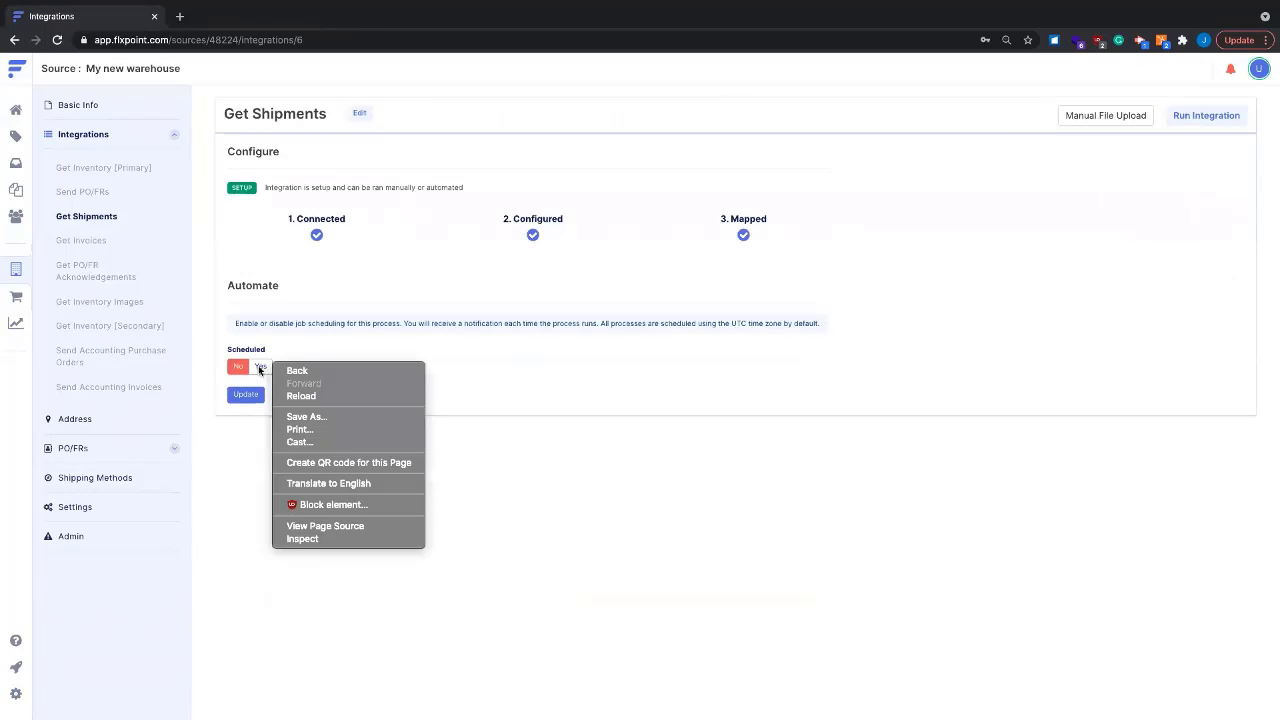
{"action": "left_click", "coordinate": [260, 370]}
{"action": "left_click", "coordinate": [260, 367]}
{"action": "left_click", "coordinate": [403, 408]}
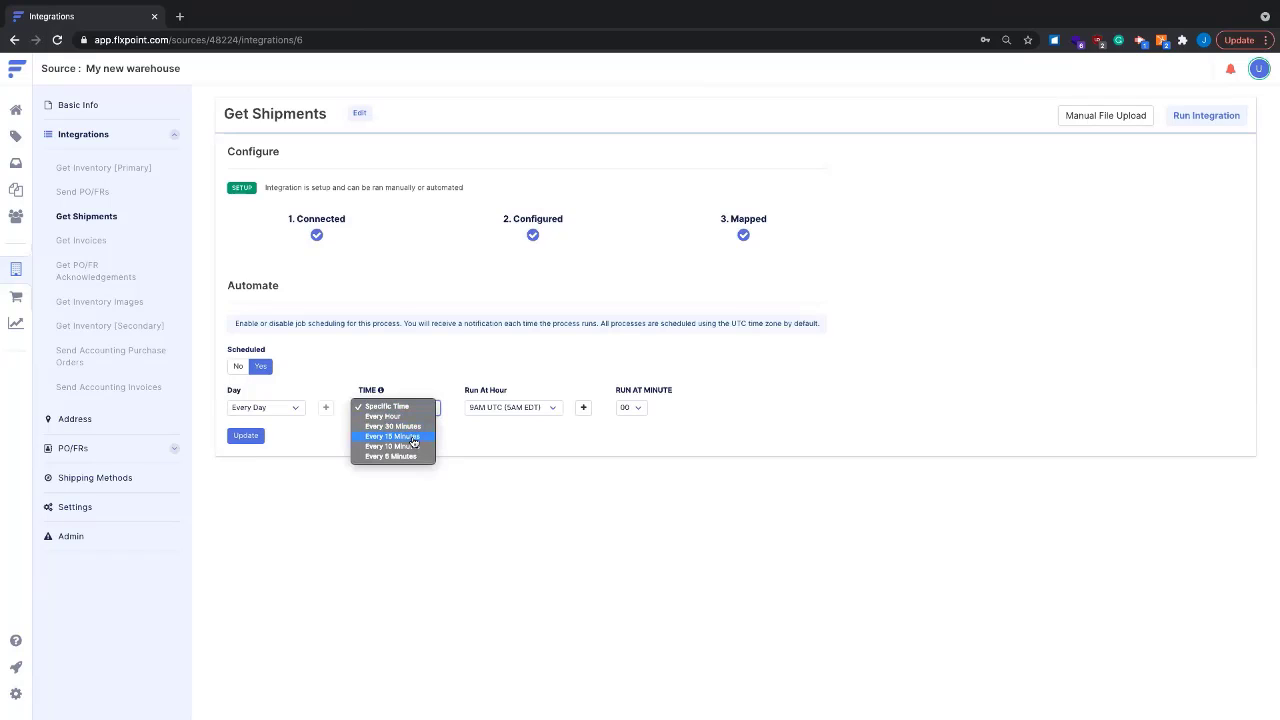
{"action": "left_click", "coordinate": [394, 377]}
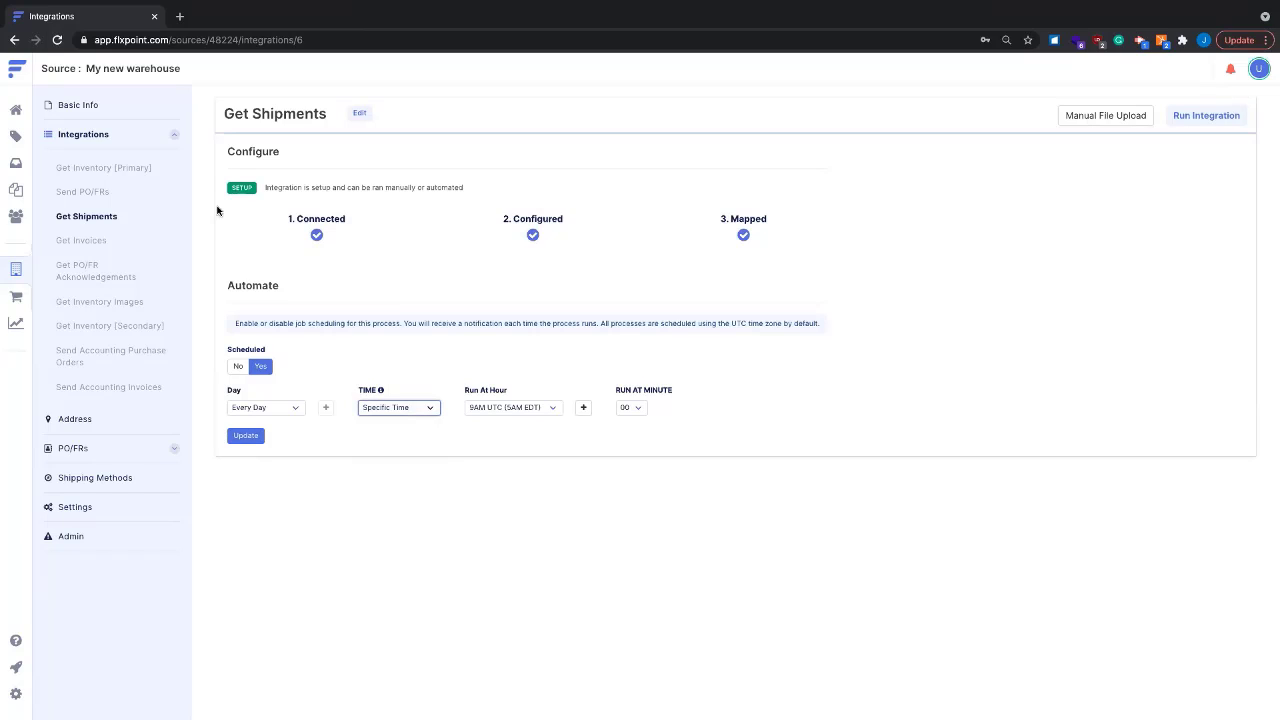
Start Get Invoices as CSV/XLSX File and begin a new Email (Inbound) connection
{"action": "left_click", "coordinate": [100, 243]}
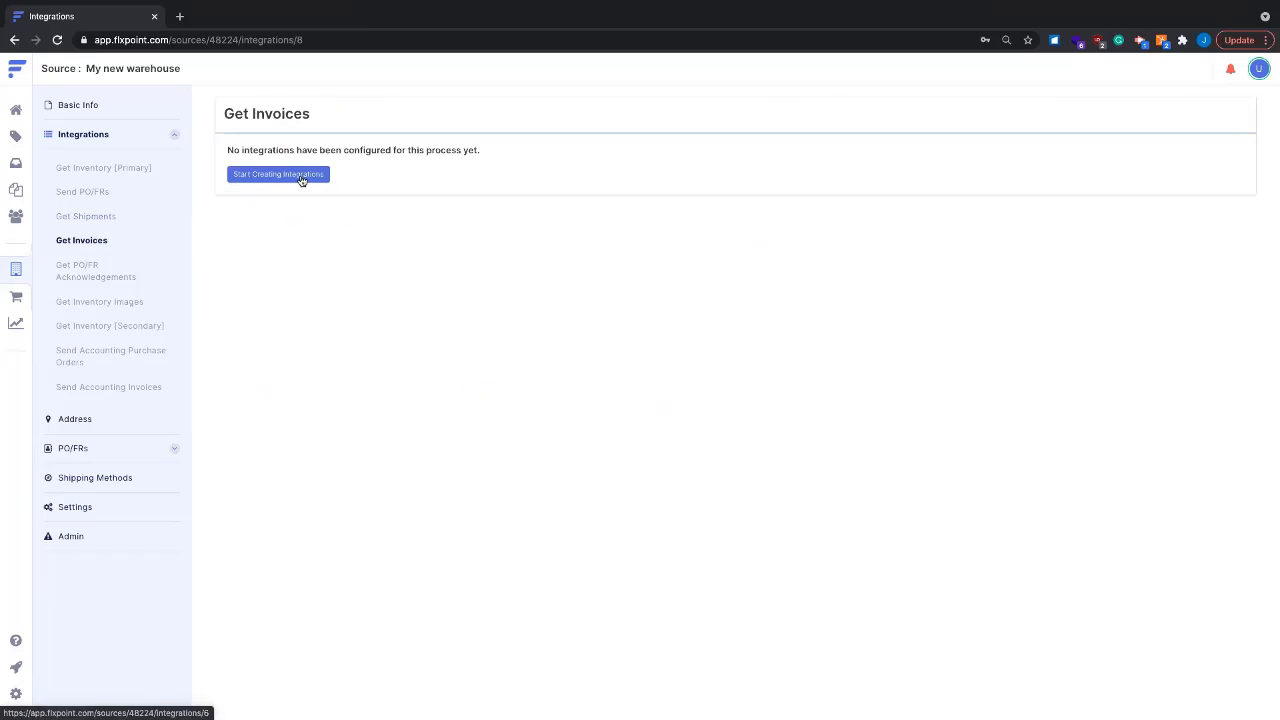
{"action": "left_click", "coordinate": [300, 176]}
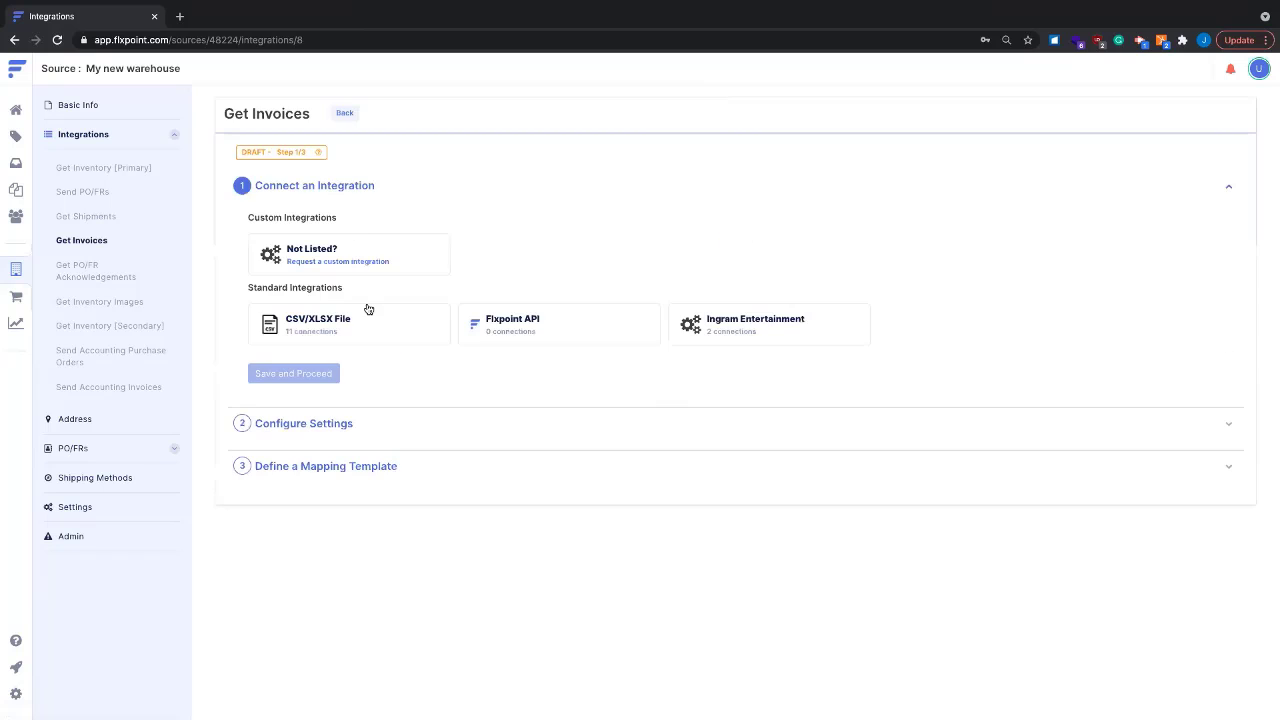
{"action": "left_click", "coordinate": [340, 318]}
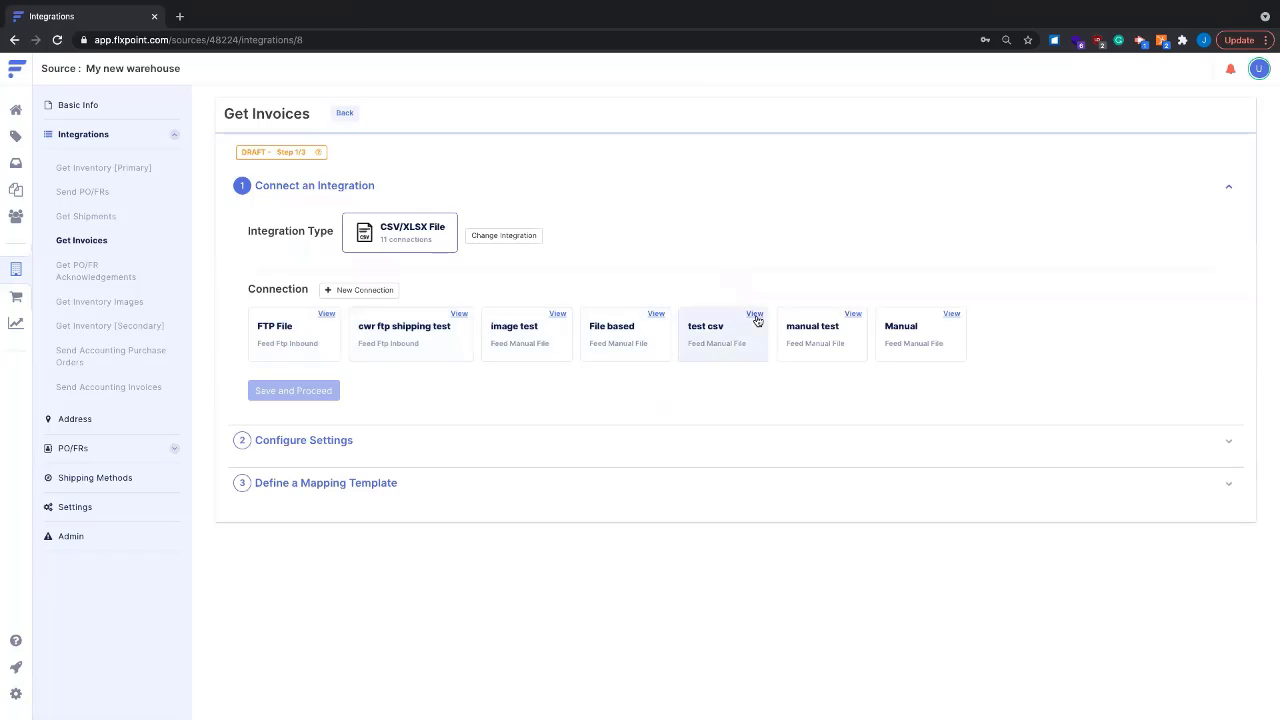
{"action": "left_click", "coordinate": [372, 291]}
{"action": "left_click", "coordinate": [535, 408]}
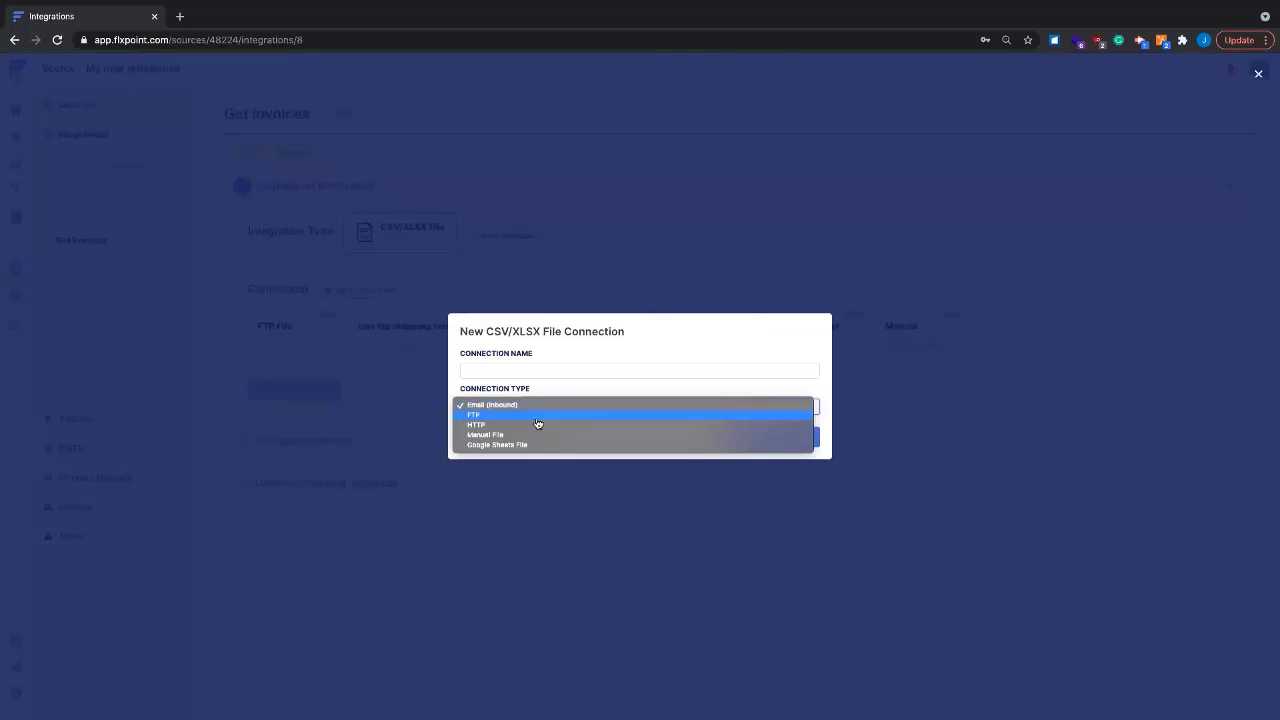
{"action": "left_click", "coordinate": [526, 405]}
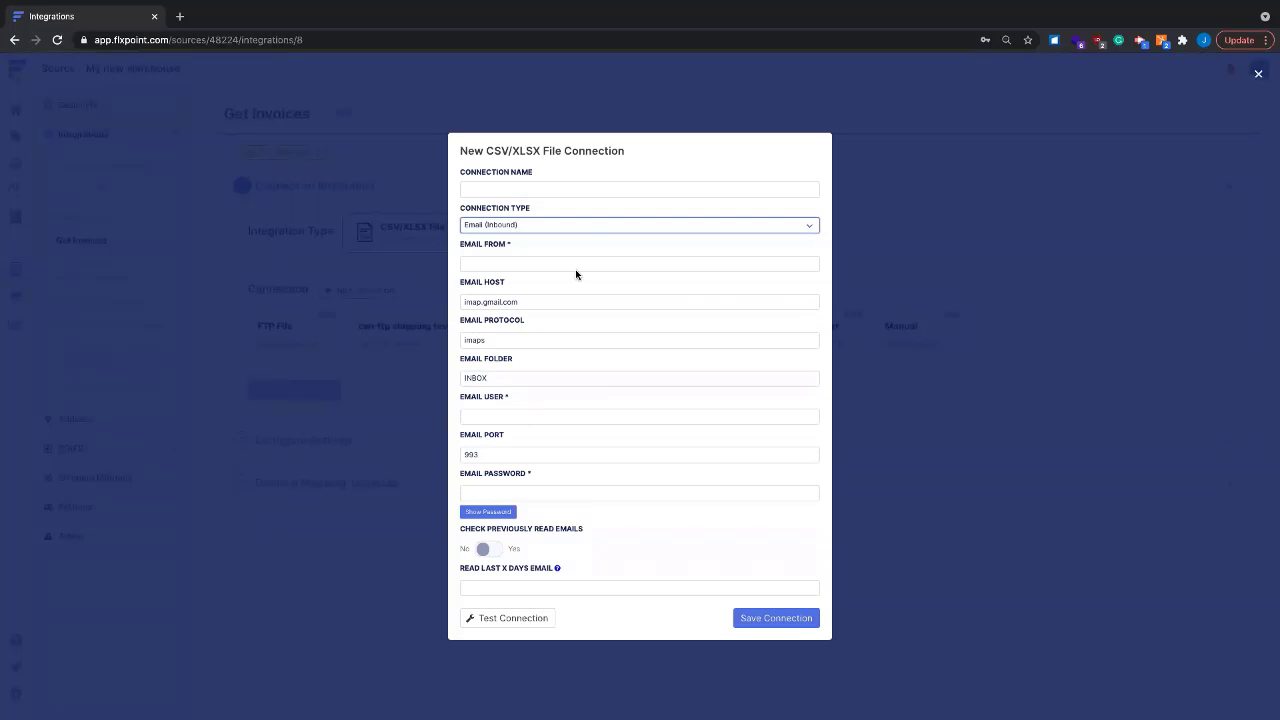
Review the Email From, Host, Protocol, User and Read Last X Days fields, then close unsaved
{"action": "left_click", "coordinate": [529, 264]}
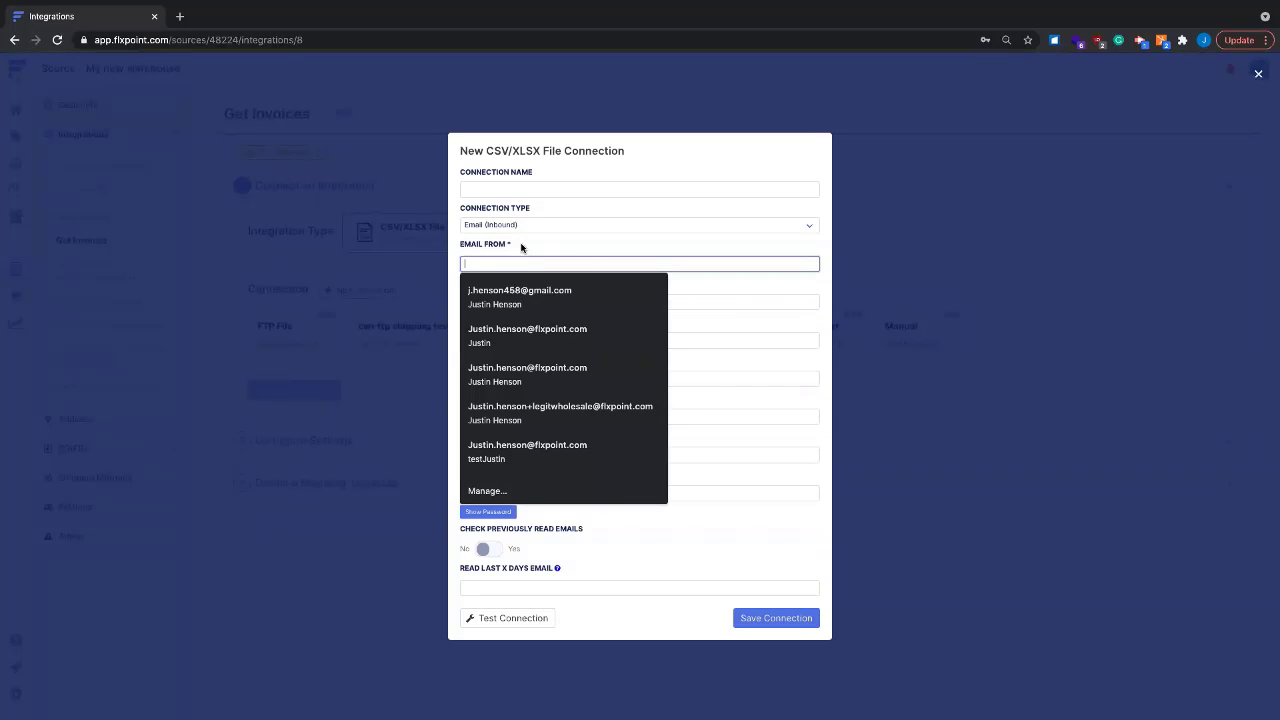
{"action": "left_click", "coordinate": [522, 249]}
{"action": "left_click", "coordinate": [479, 262]}
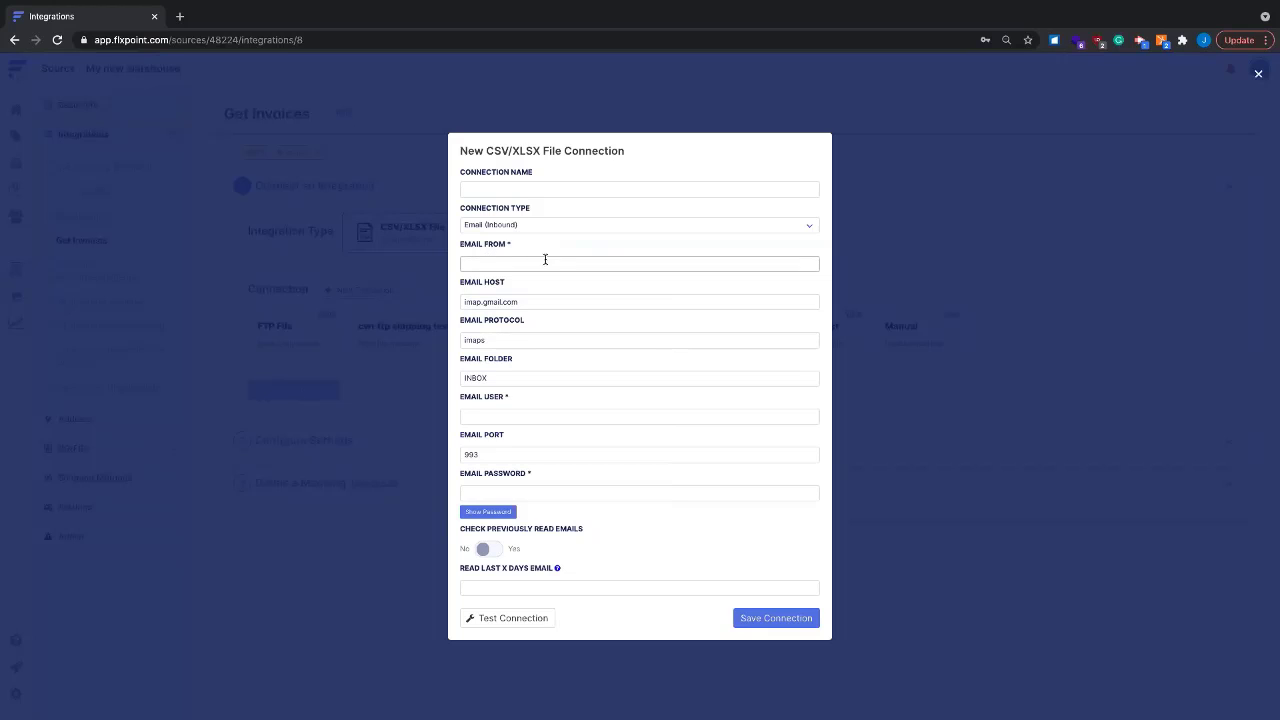
{"action": "left_click", "coordinate": [540, 300]}
{"action": "left_click_drag", "start_coordinate": [558, 301], "coordinate": [485, 301]}
{"action": "left_click", "coordinate": [512, 335]}
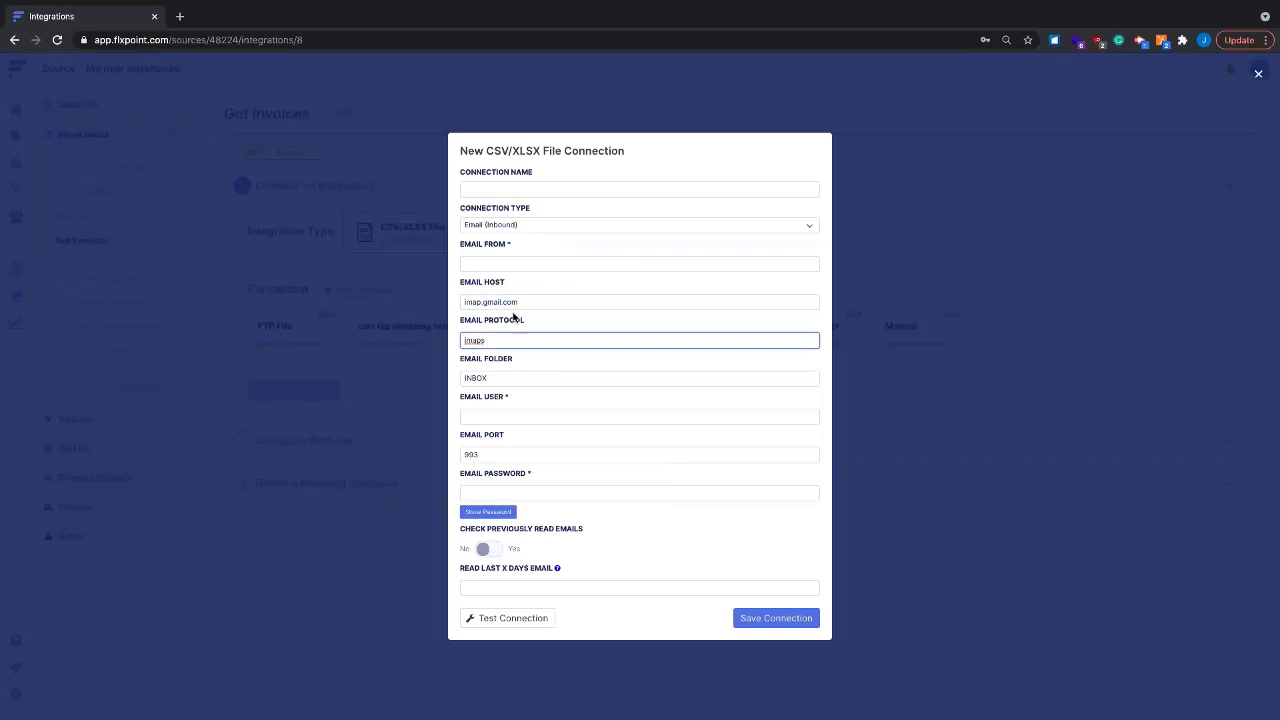
{"action": "left_click", "coordinate": [516, 416]}
{"action": "left_click", "coordinate": [547, 399]}
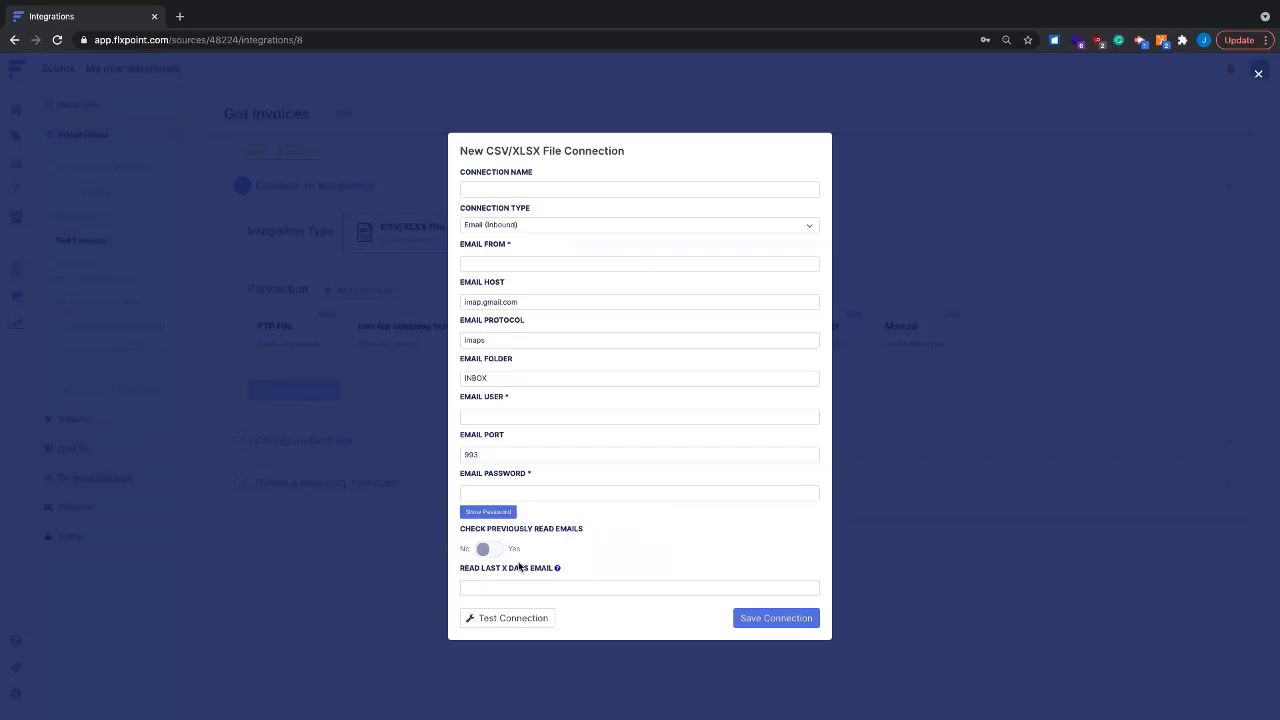
{"action": "left_click", "coordinate": [490, 582]}
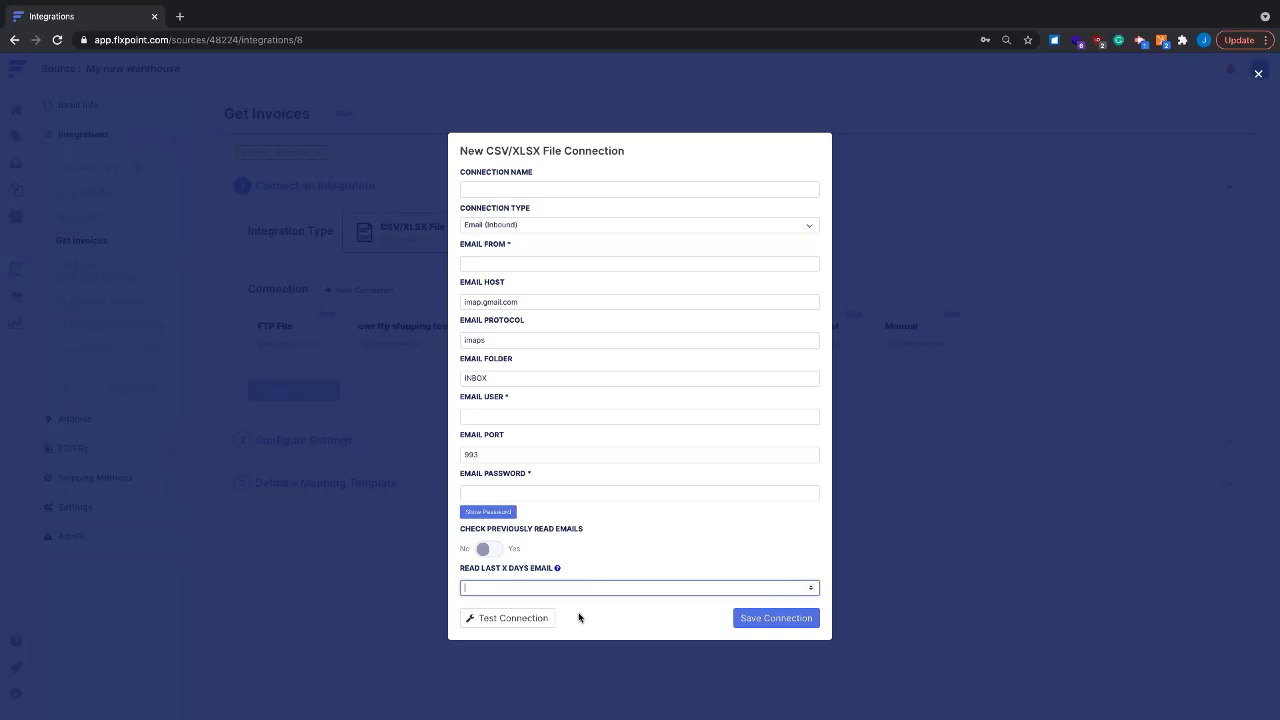
{"action": "left_click", "coordinate": [360, 563]}
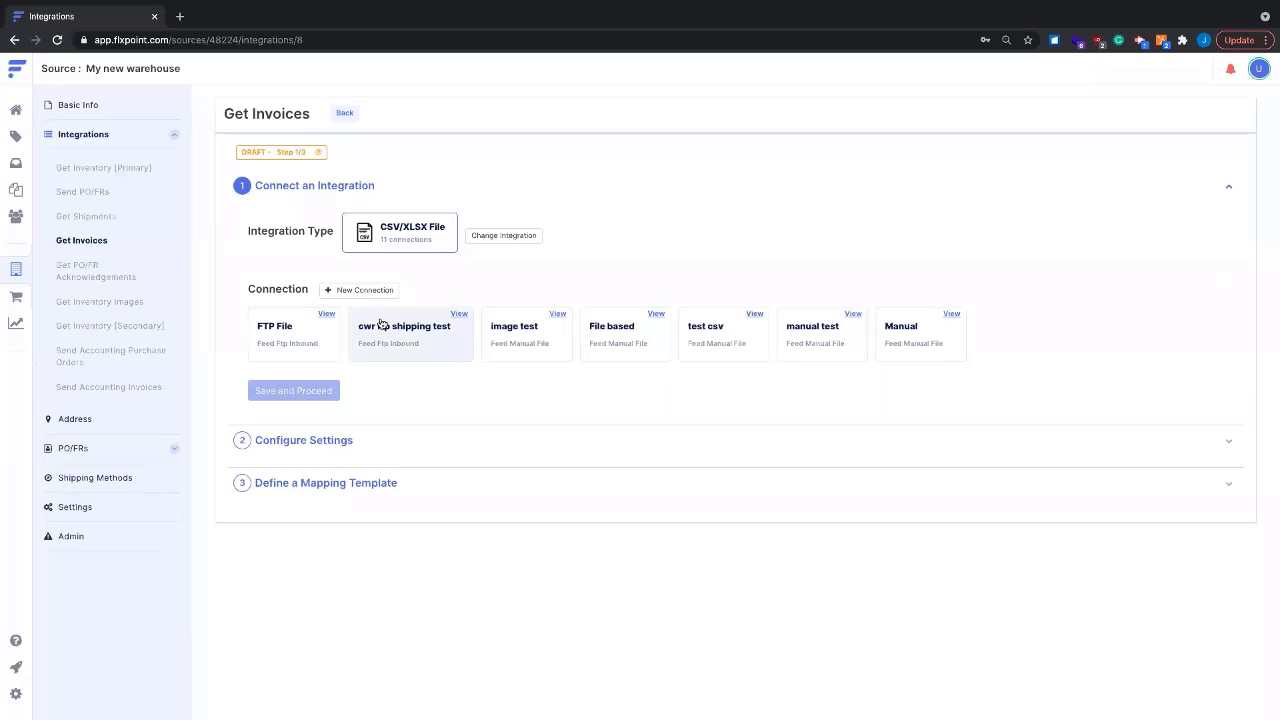
Use the FTP File connection for Get Invoices, then start a Get Inventory [Secondary] integration
{"action": "left_click", "coordinate": [278, 329]}
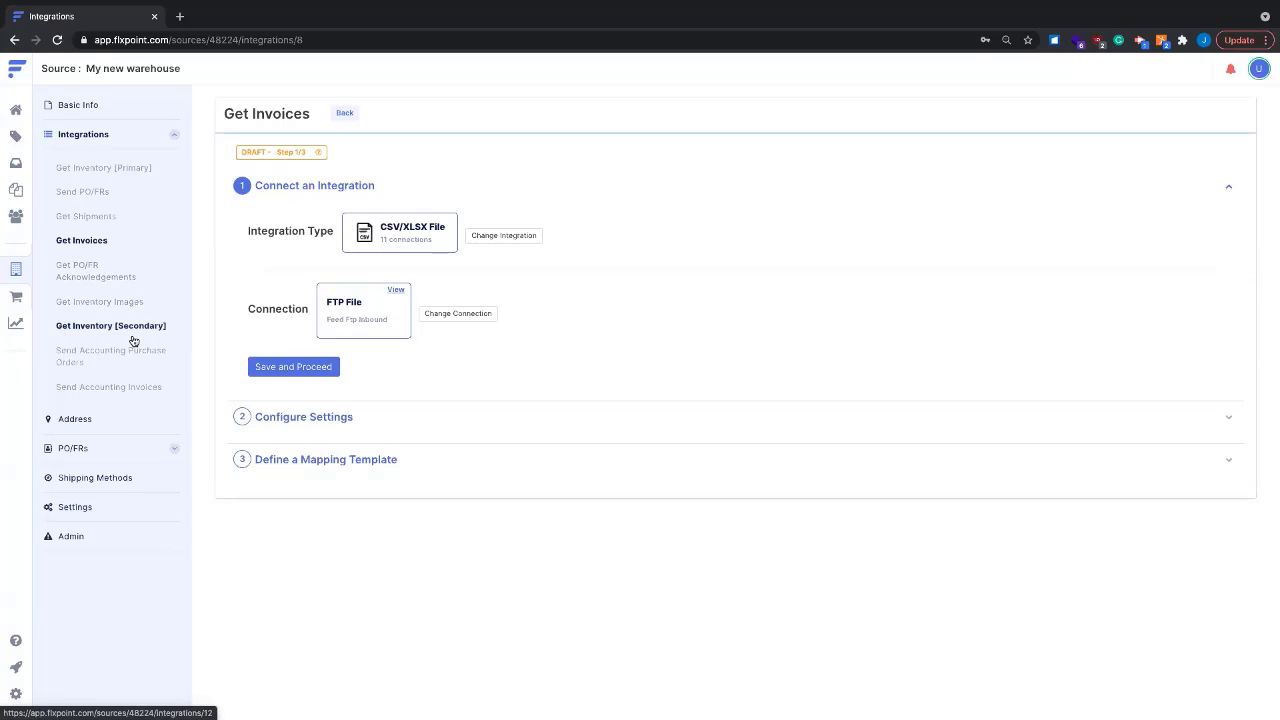
{"action": "left_click", "coordinate": [130, 333]}
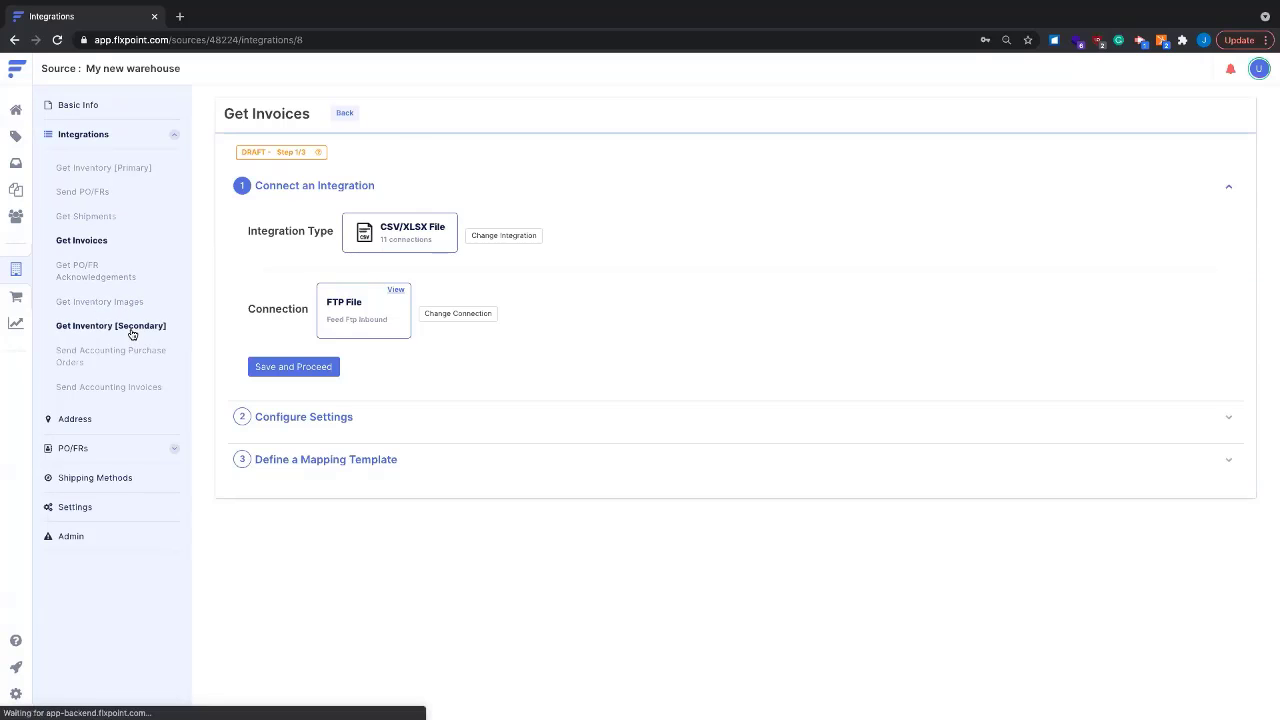
{"action": "left_click", "coordinate": [293, 176]}
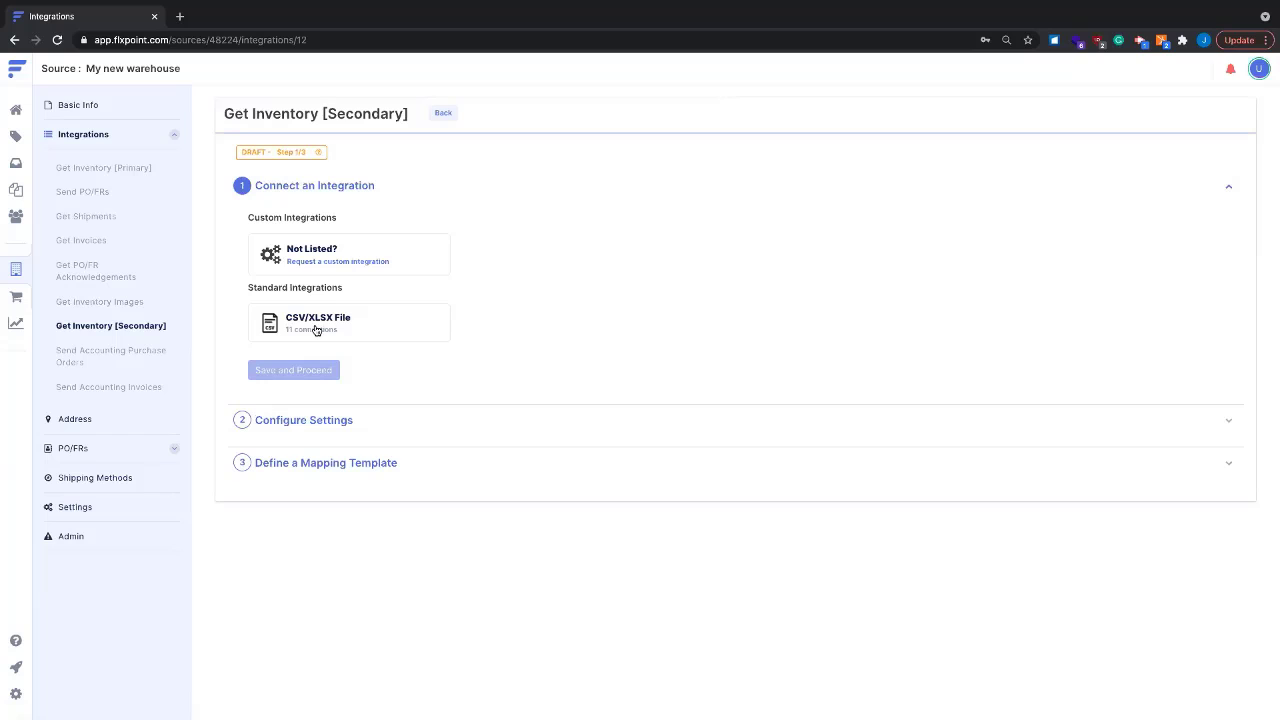
Choose CSV/XLSX File on the FTP File connection and set the inbound folder to 'test'
{"action": "left_click", "coordinate": [318, 316]}
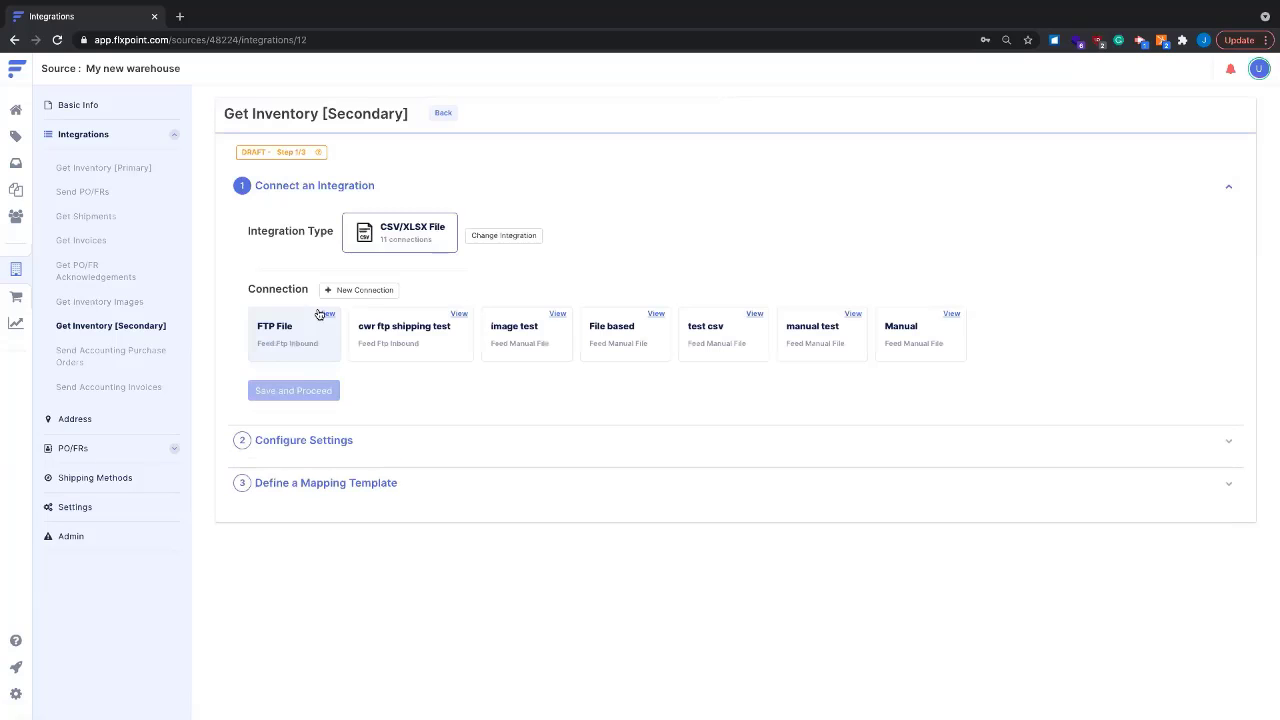
{"action": "left_click", "coordinate": [308, 341]}
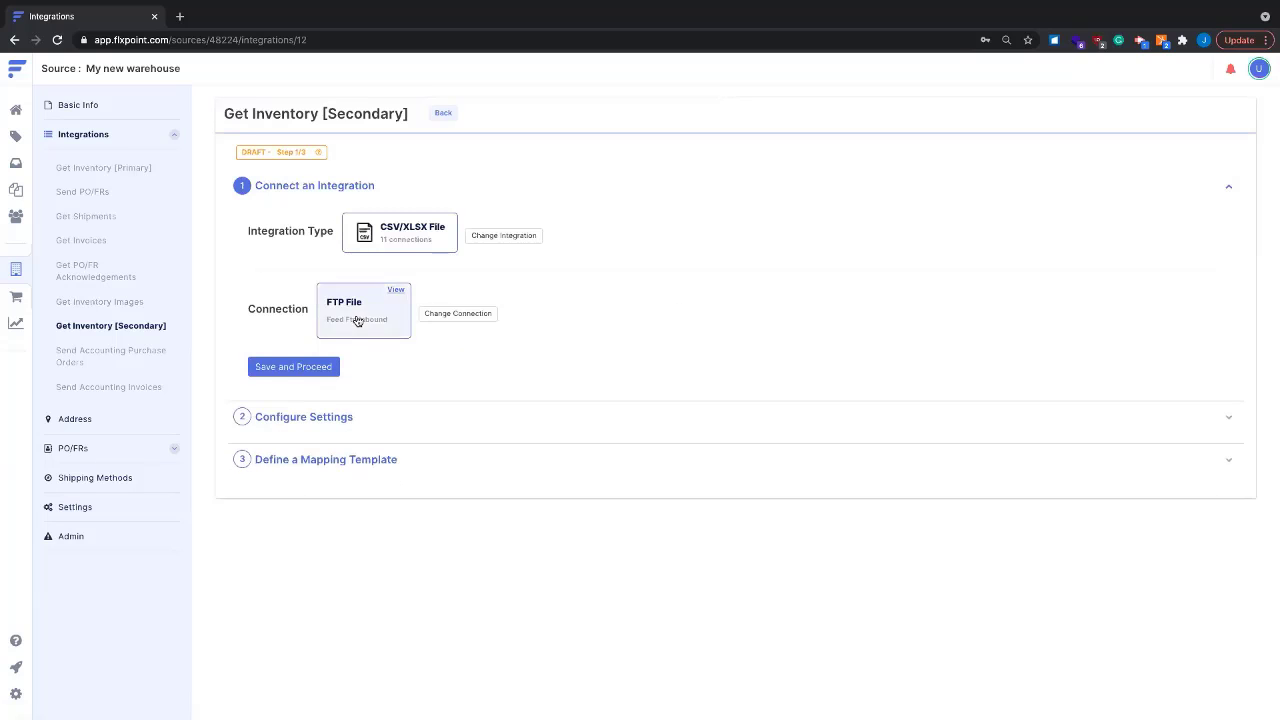
{"action": "left_click", "coordinate": [277, 371]}
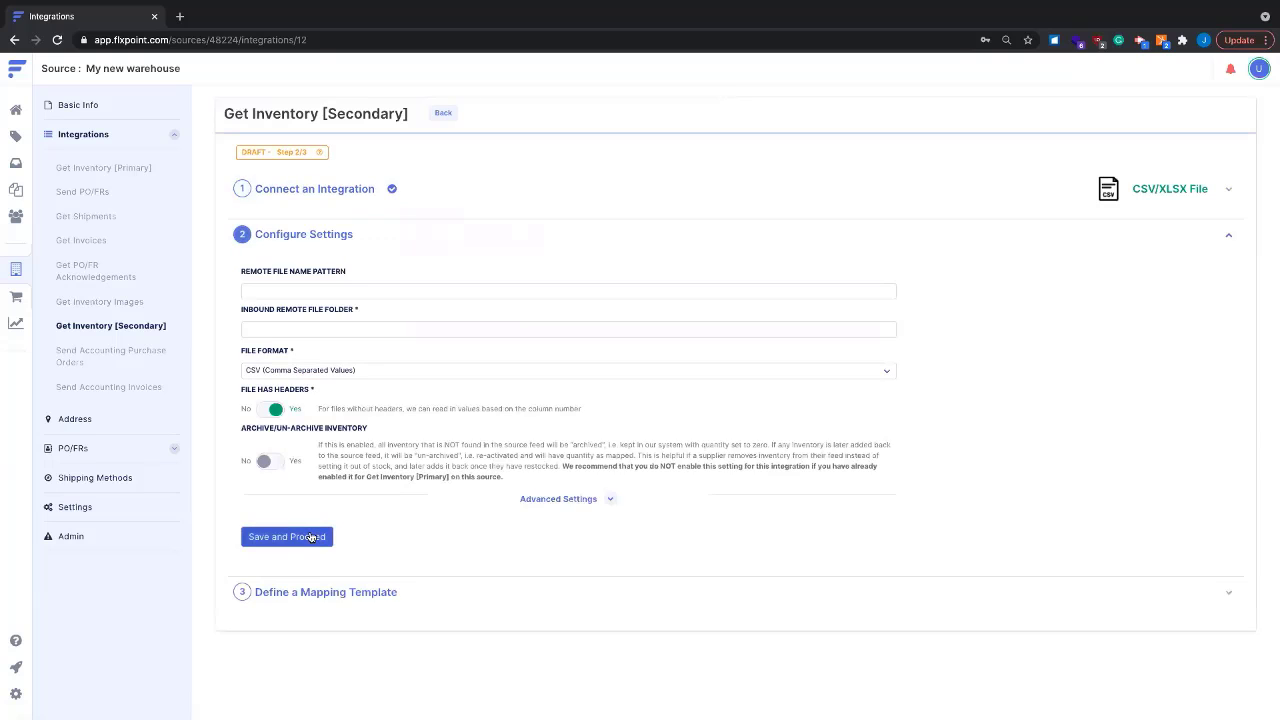
{"action": "left_click", "coordinate": [289, 536]}
{"action": "left_click", "coordinate": [318, 329]}
{"action": "type", "text": "test"}
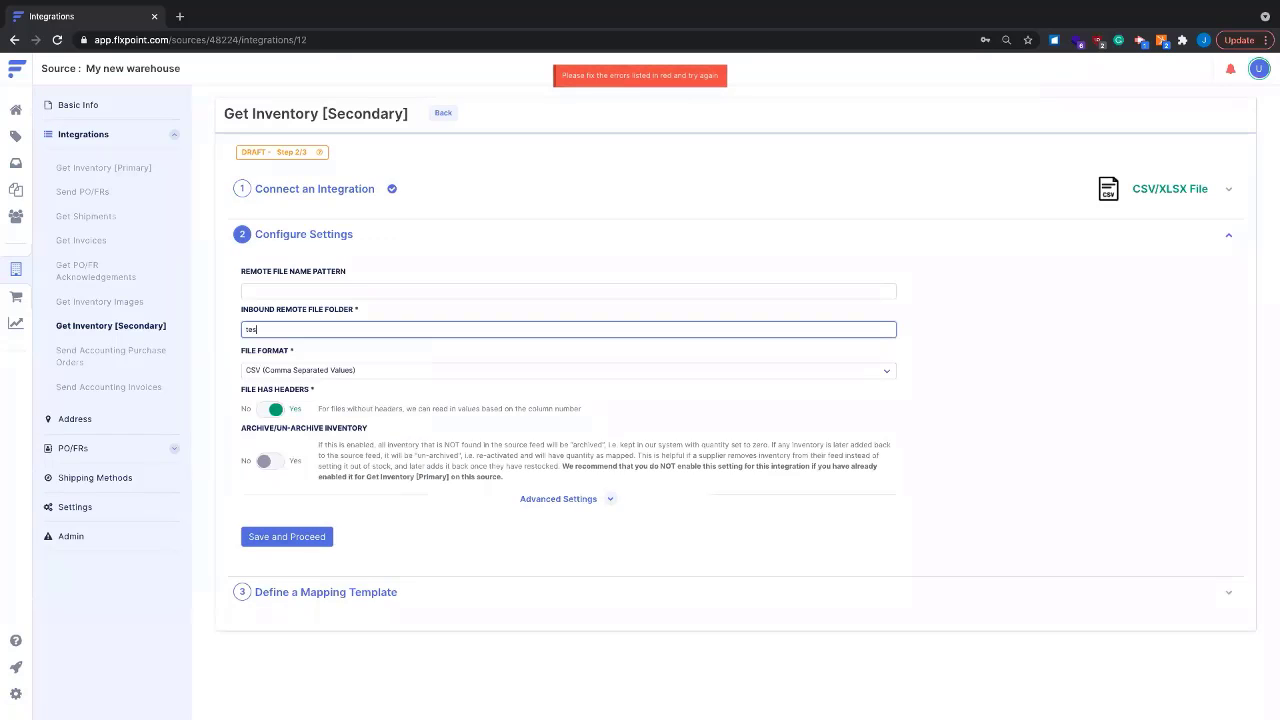
{"action": "left_click", "coordinate": [268, 536]}
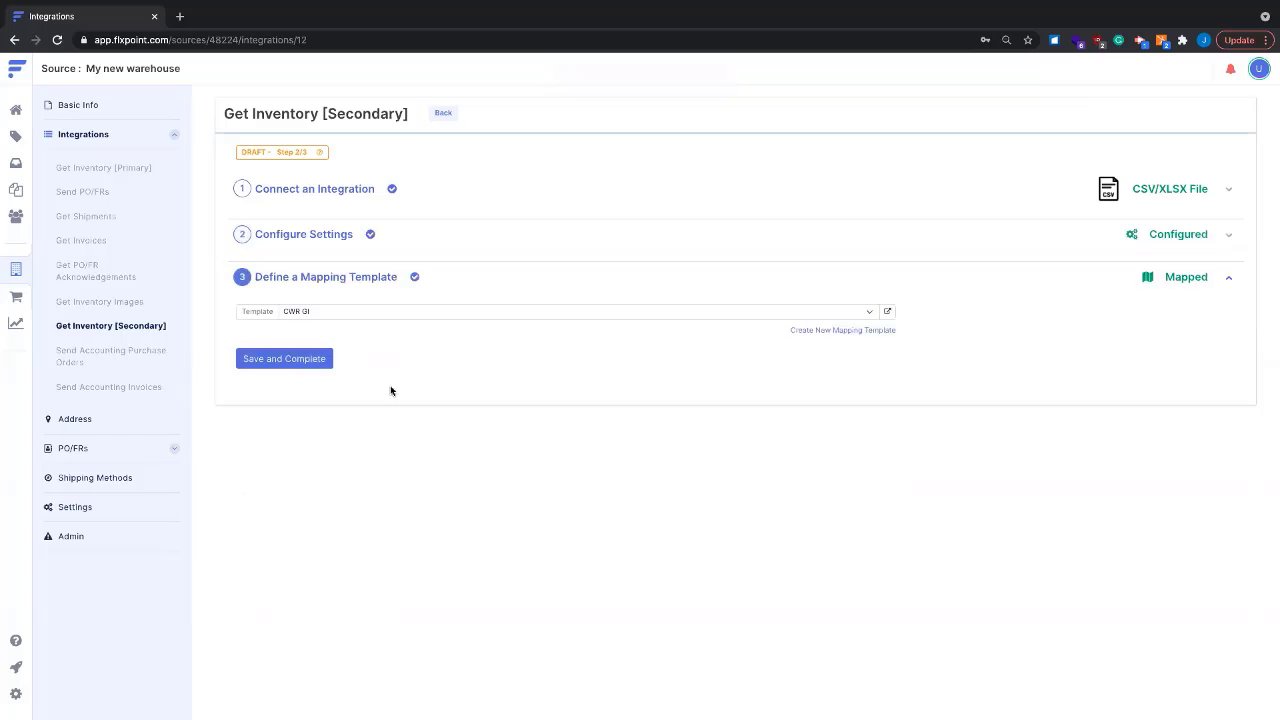
Select the Get Inventory [Secondary] 3 mapping template
{"action": "left_click", "coordinate": [806, 311]}
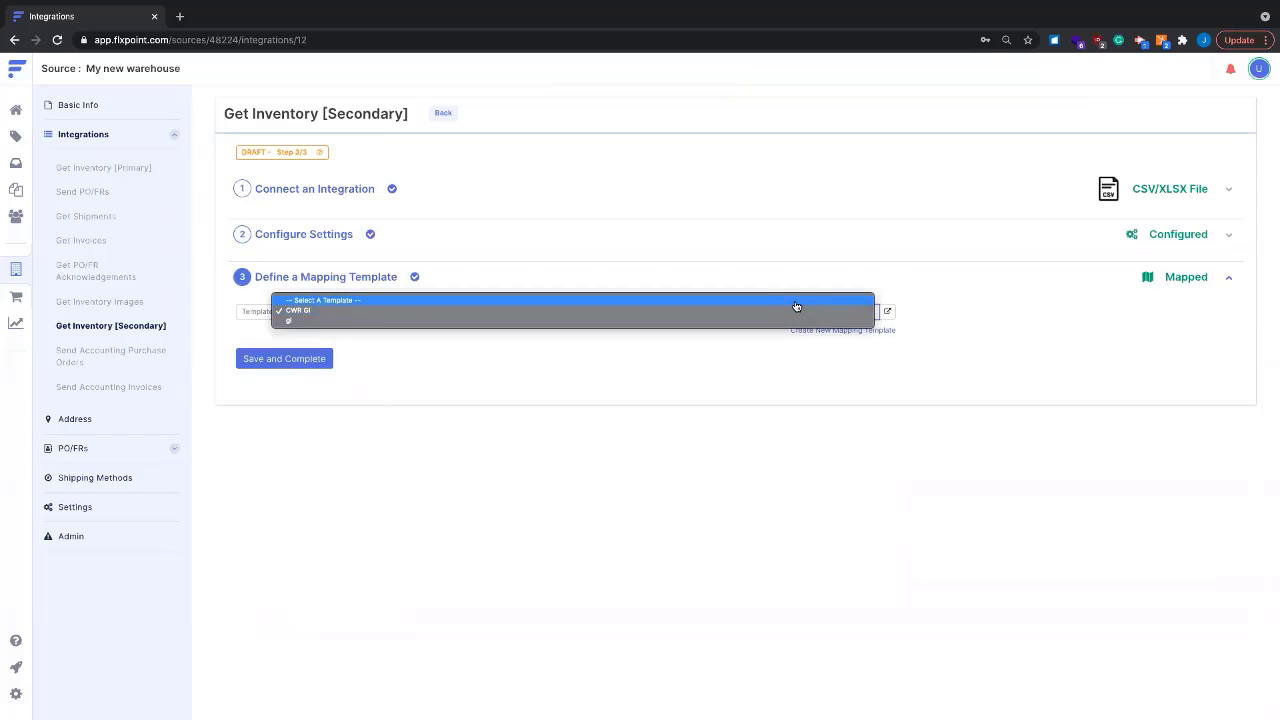
{"action": "left_click", "coordinate": [800, 299]}
{"action": "left_click", "coordinate": [860, 330]}
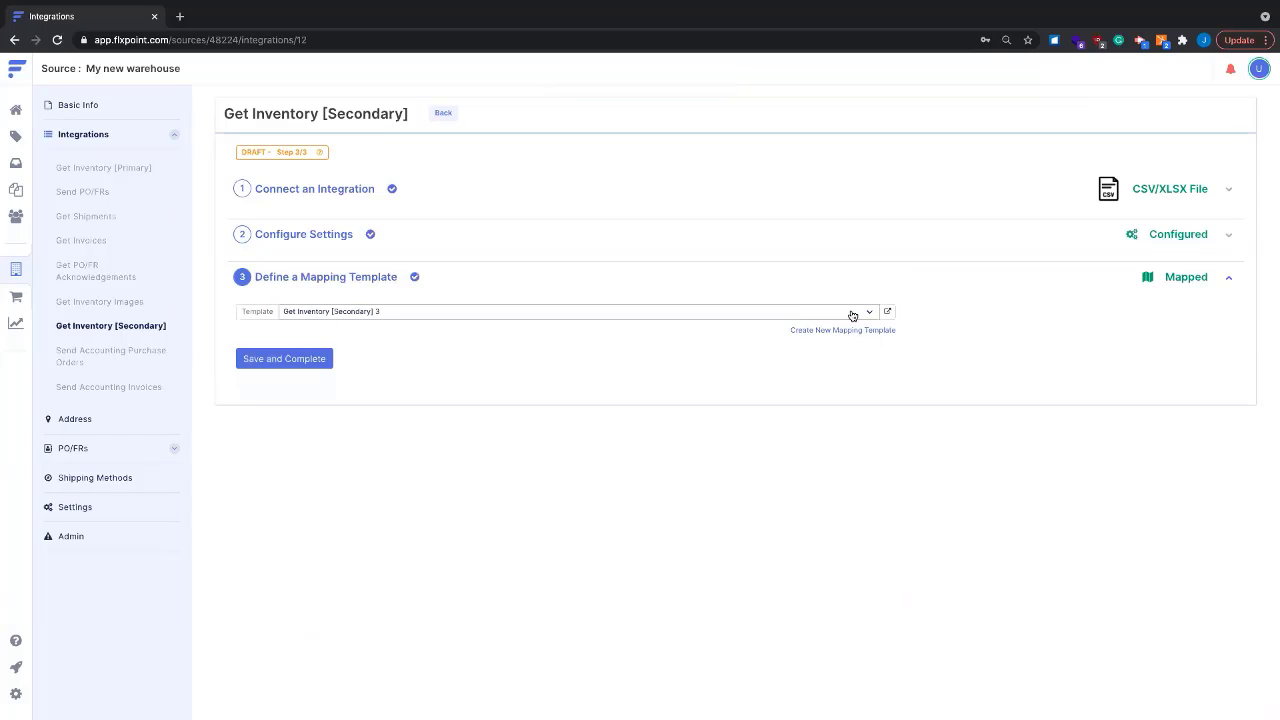
Check the Total Quantity, Shipping Cost and Recommended List Price header names, then return to Mapping
{"action": "left_click", "coordinate": [888, 314]}
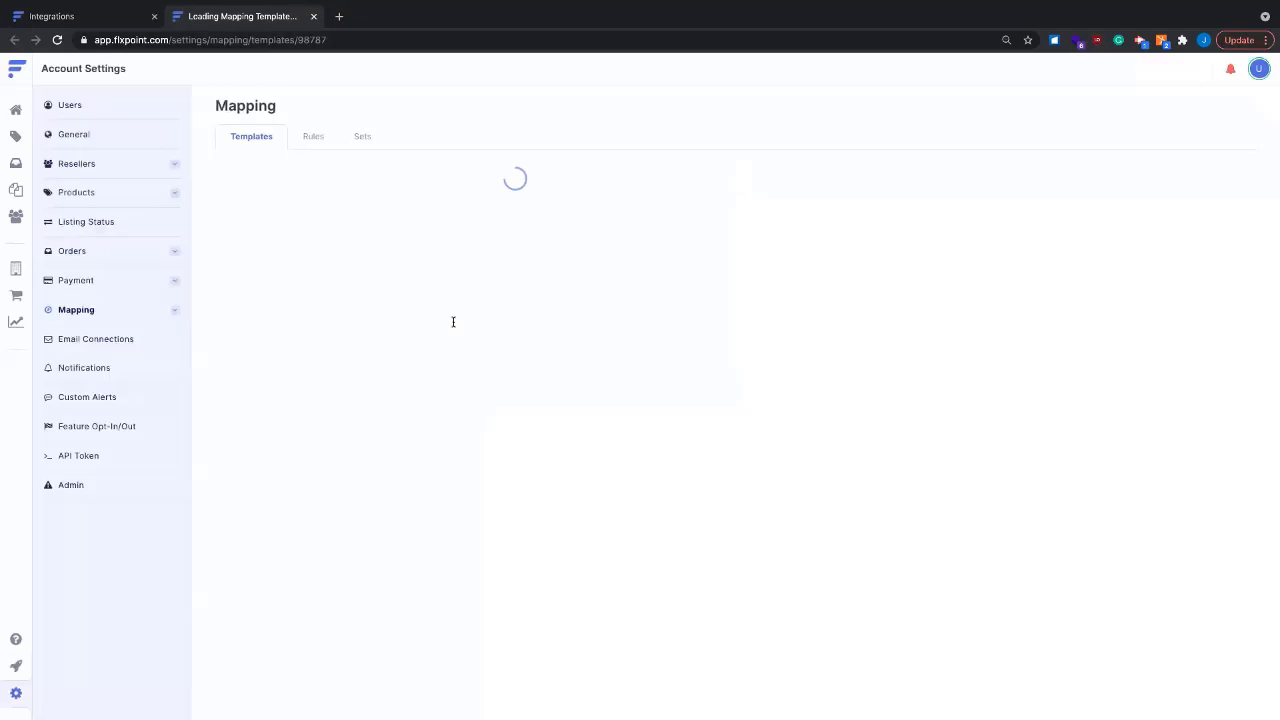
{"action": "scroll", "coordinate": [394, 466], "scroll_direction": "down", "scroll_amount": 1}
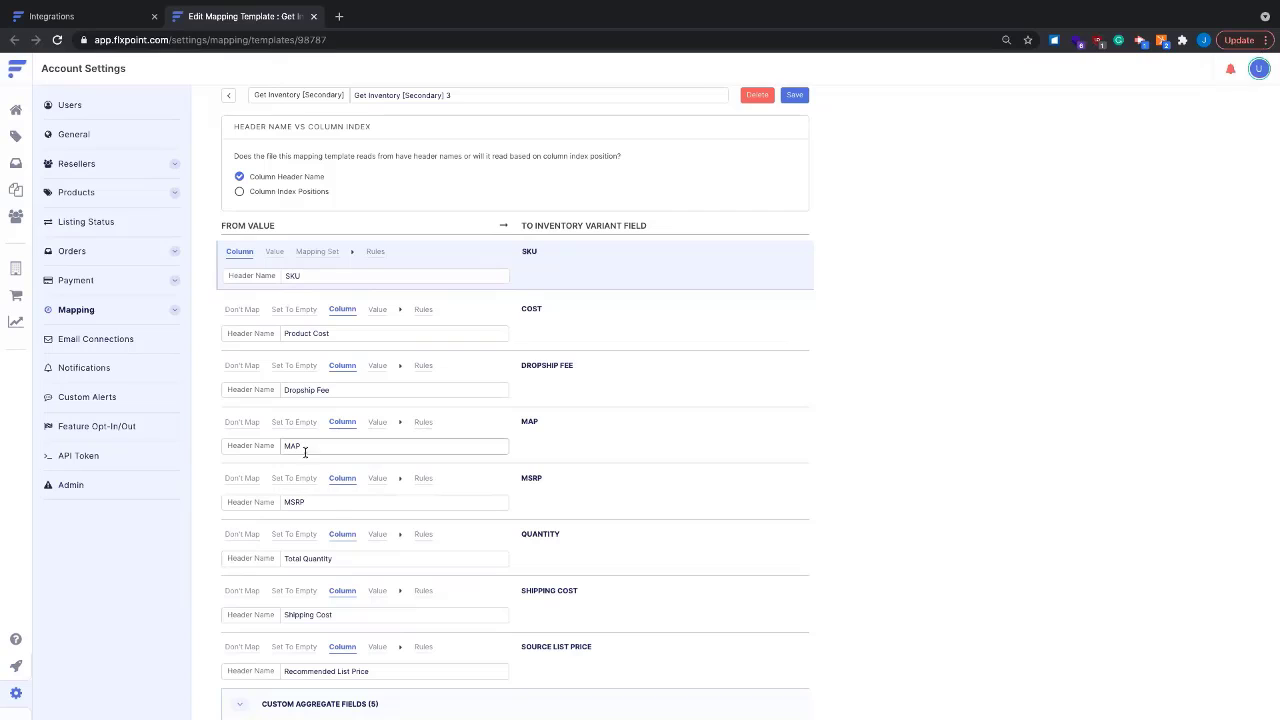
{"action": "left_click", "coordinate": [355, 561]}
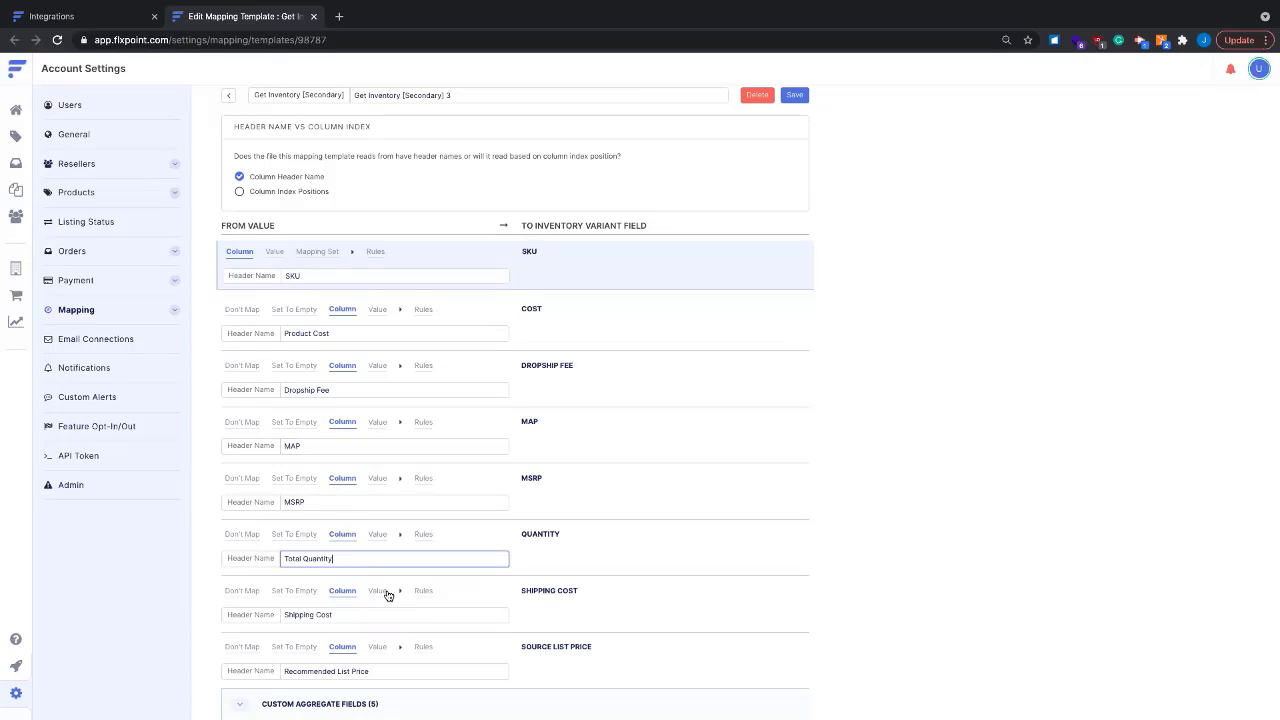
{"action": "left_click", "coordinate": [394, 613]}
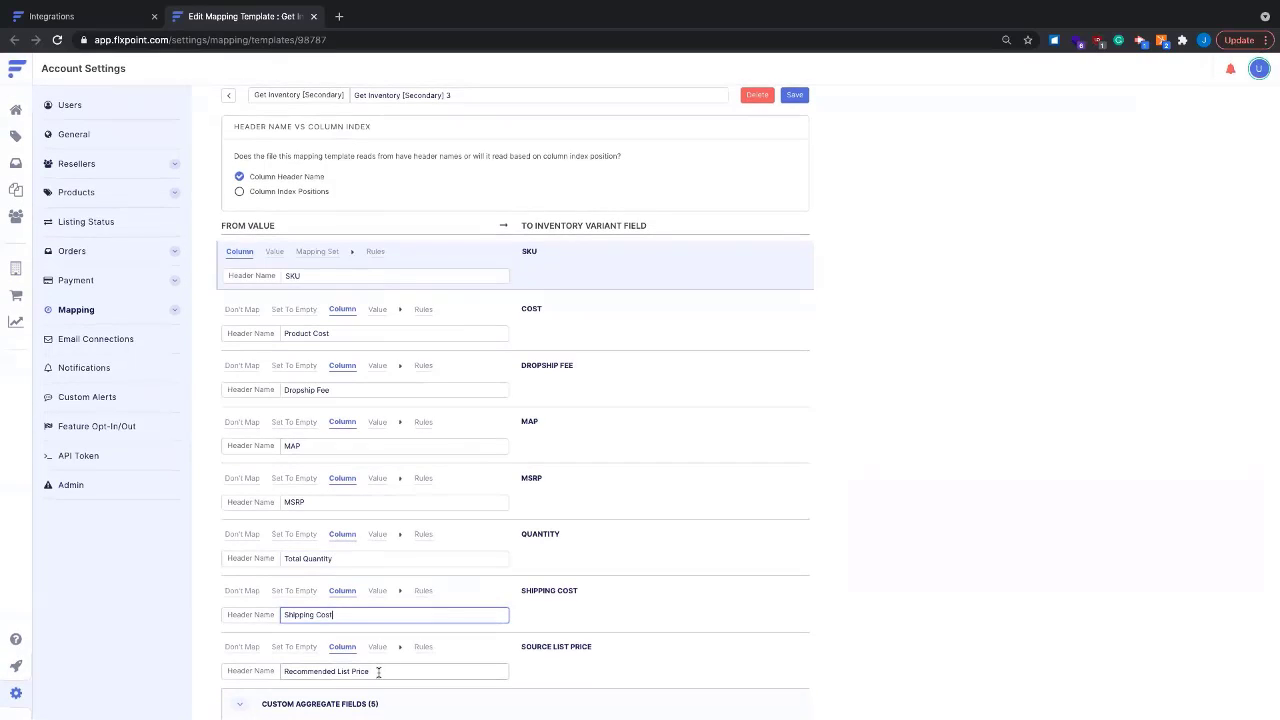
{"action": "left_click", "coordinate": [377, 672]}
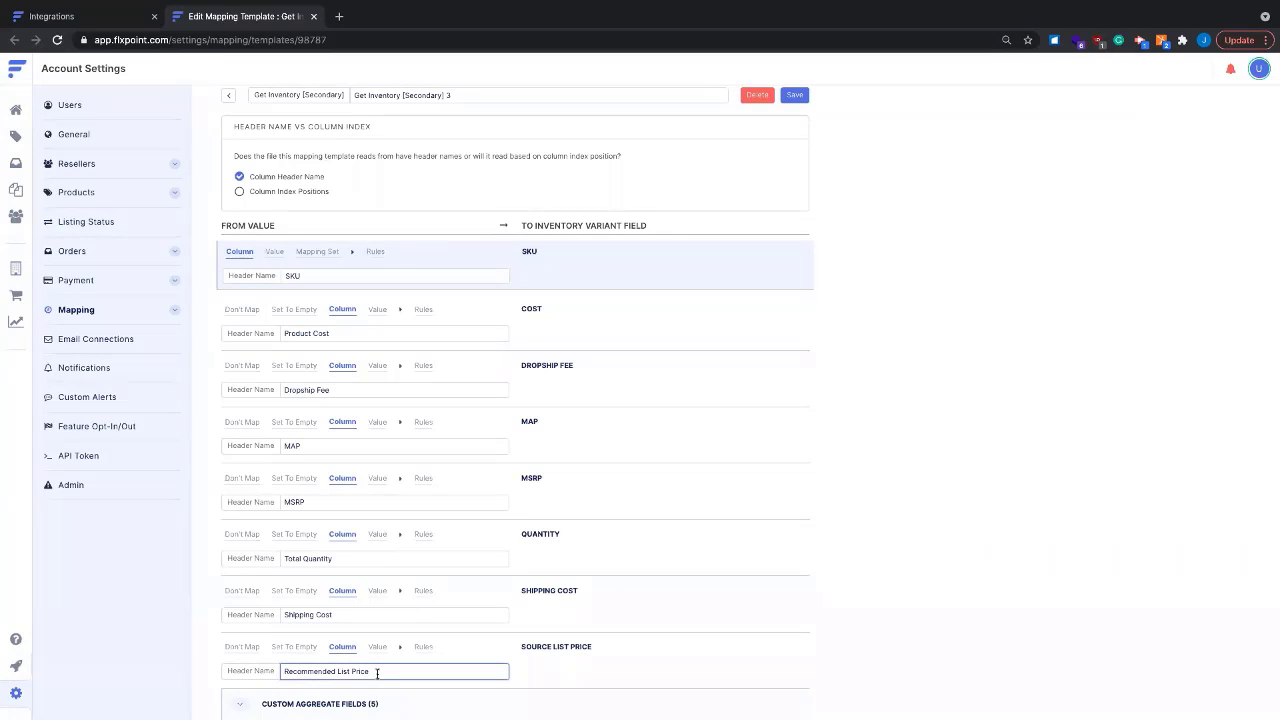
{"action": "left_click", "coordinate": [131, 312]}
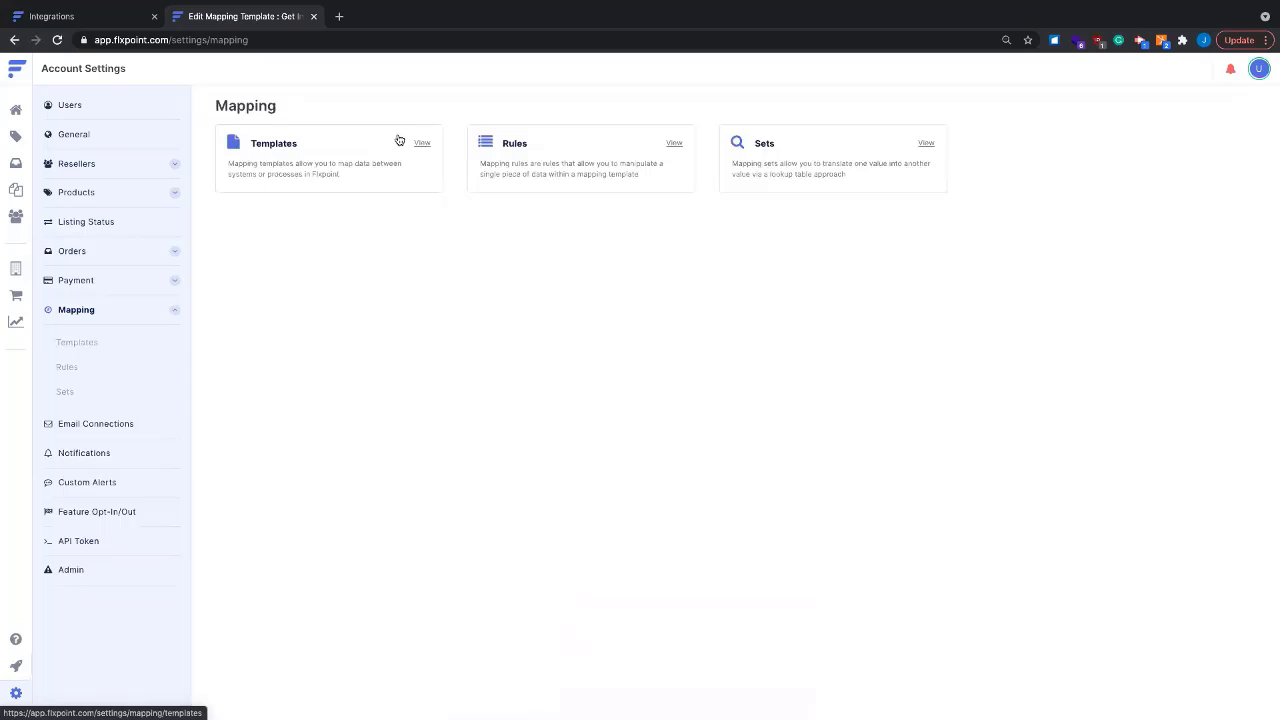
Open the csv file template under Get Inventory [Primary], scroll through its fields, and go back
{"action": "left_click", "coordinate": [319, 147]}
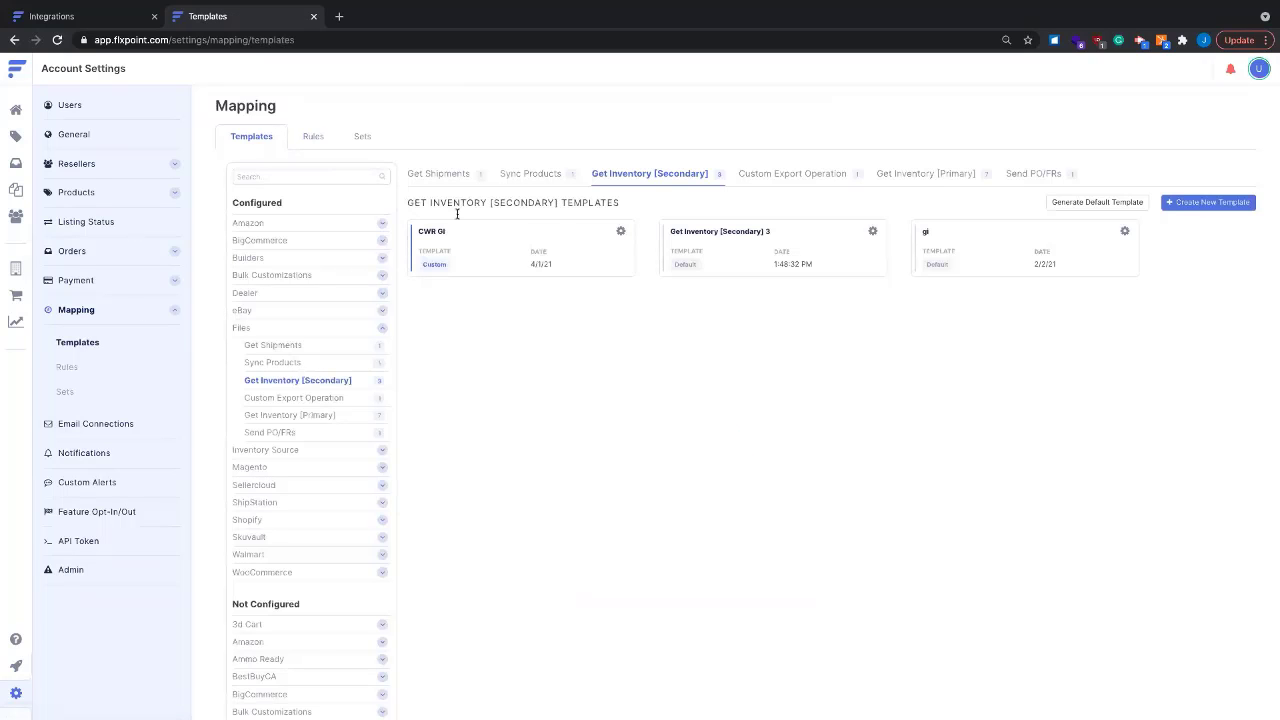
{"action": "left_click", "coordinate": [897, 178]}
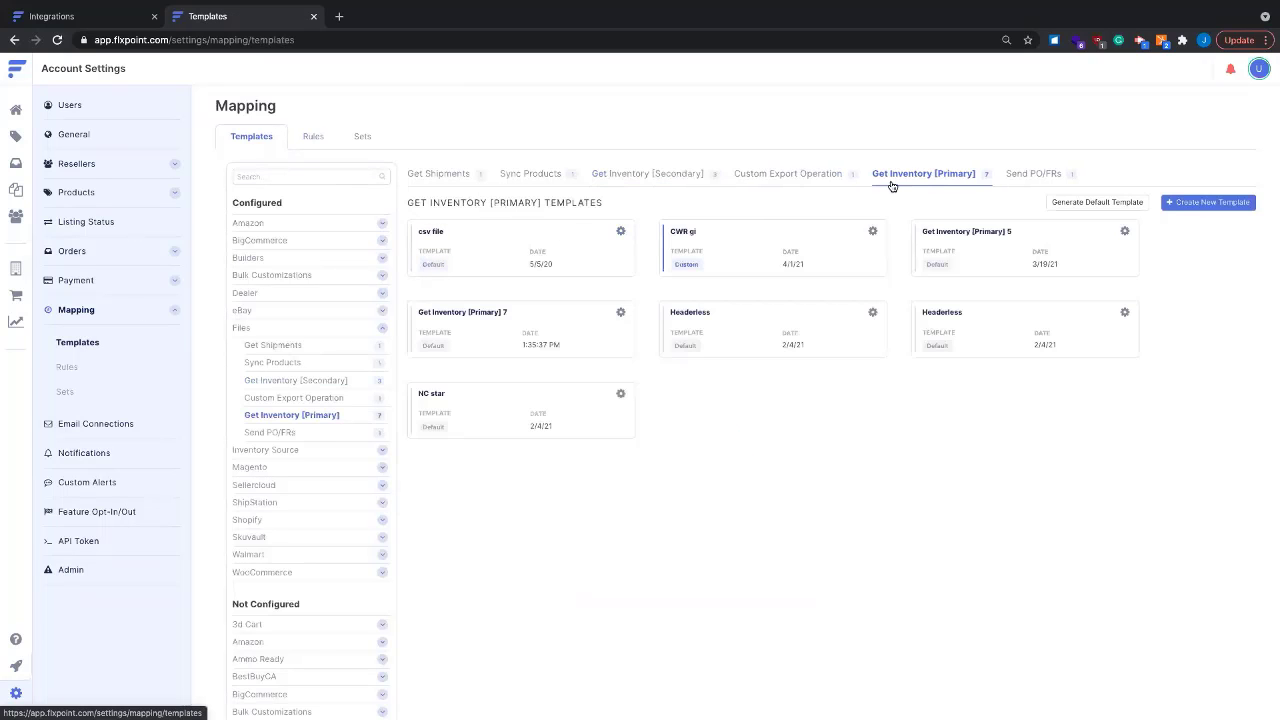
{"action": "left_click", "coordinate": [435, 232]}
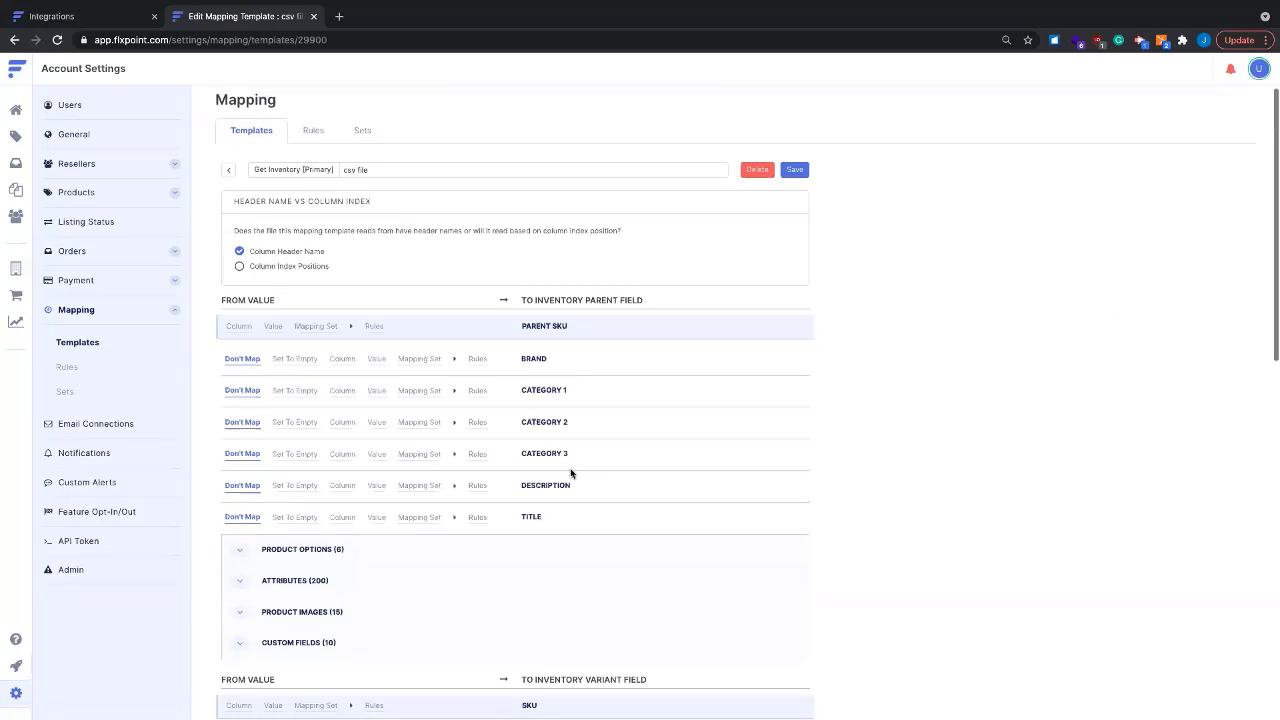
{"action": "scroll", "coordinate": [571, 473], "scroll_direction": "down", "scroll_amount": 3}
{"action": "scroll", "coordinate": [571, 473], "scroll_direction": "down", "scroll_amount": 2}
{"action": "scroll", "coordinate": [571, 473], "scroll_direction": "down", "scroll_amount": 1}
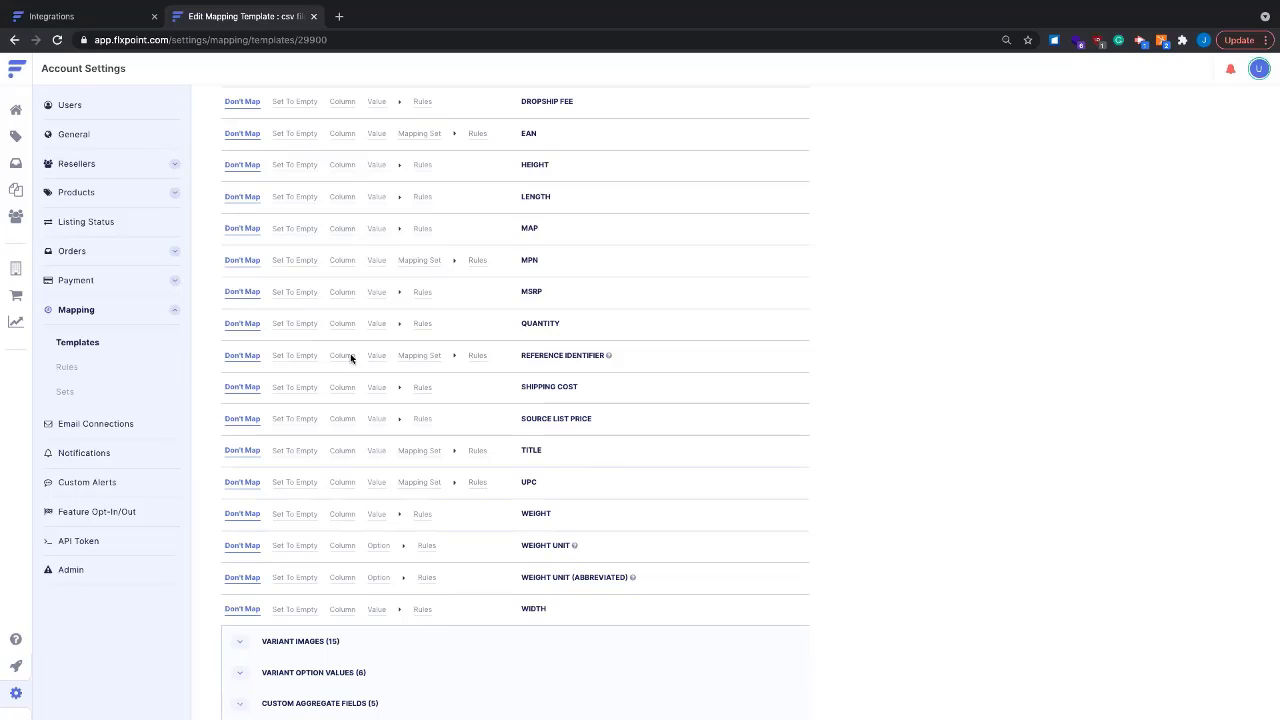
{"action": "scroll", "coordinate": [533, 228], "scroll_direction": "up", "scroll_amount": 1}
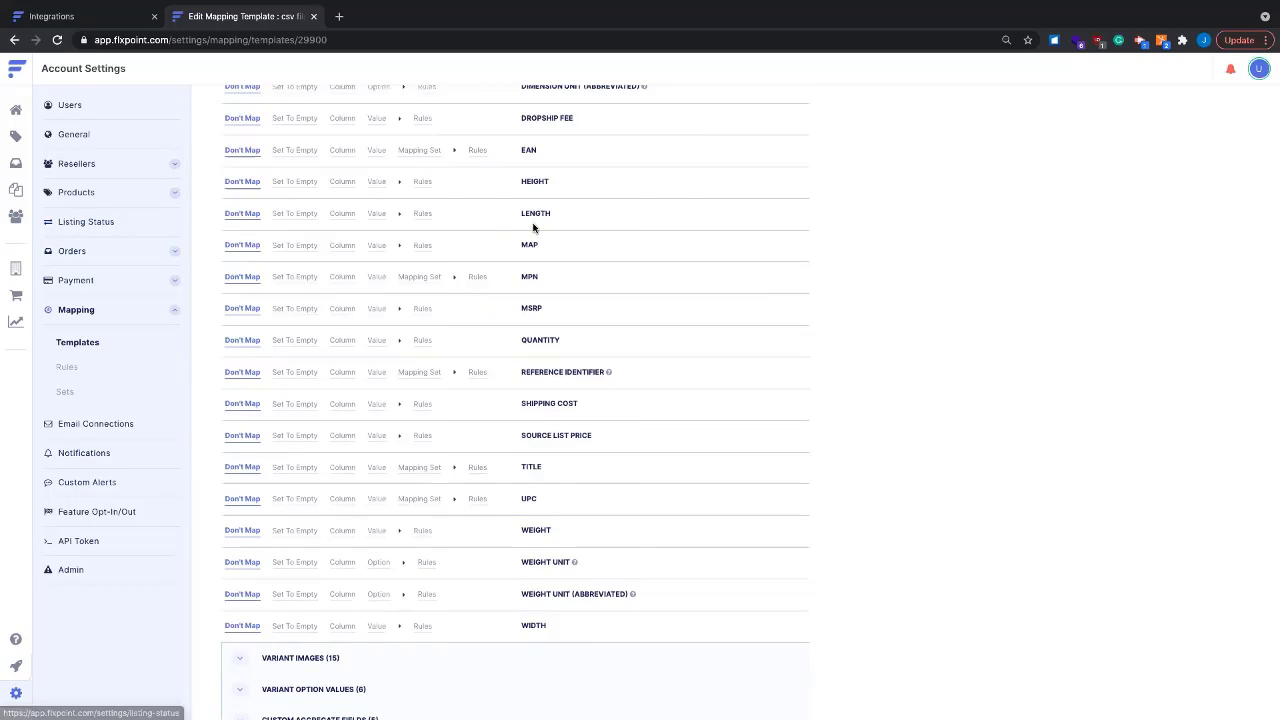
{"action": "scroll", "coordinate": [533, 228], "scroll_direction": "up", "scroll_amount": 15}
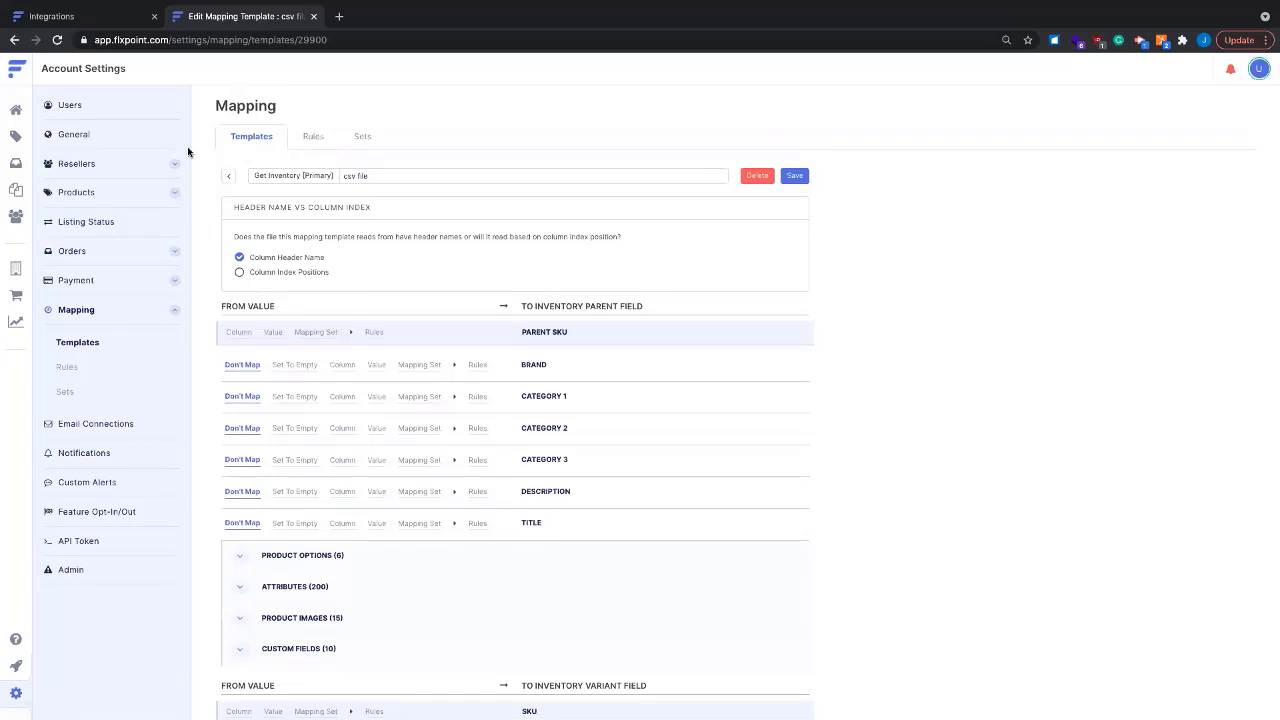
{"action": "left_click", "coordinate": [229, 180]}
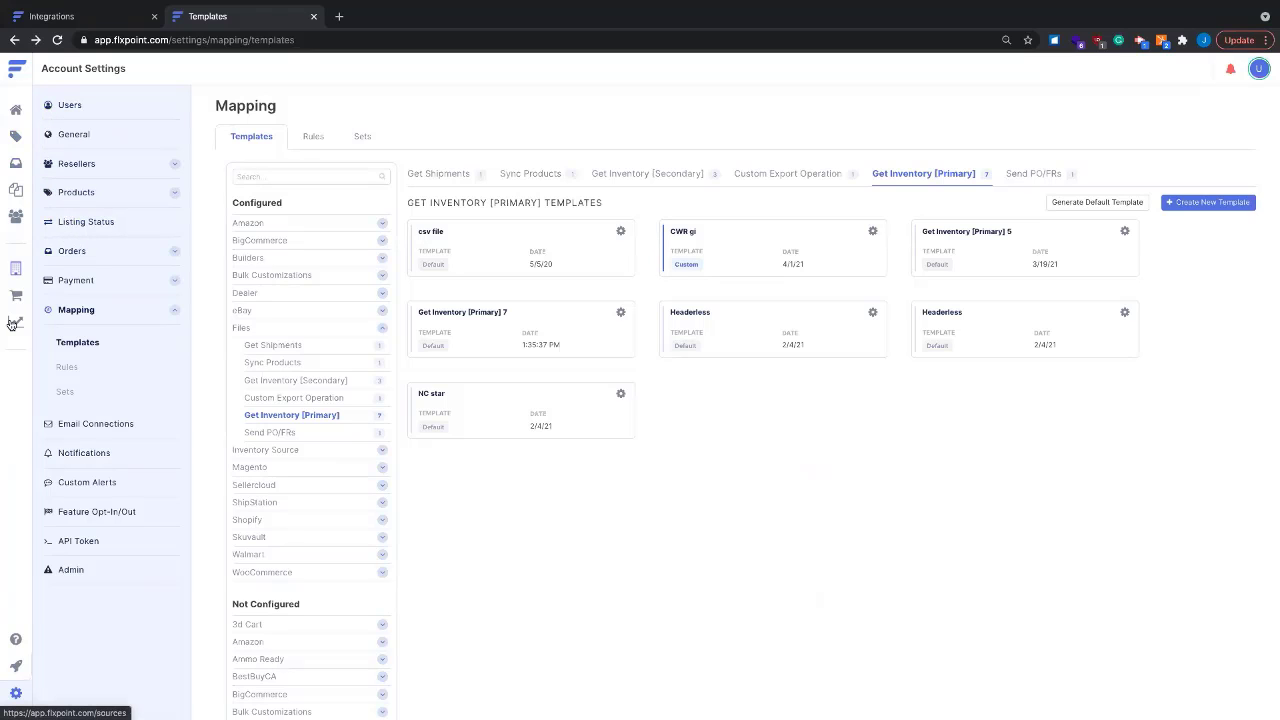
Go to the Sources page listing each source and its integrations
{"action": "left_click", "coordinate": [18, 268]}
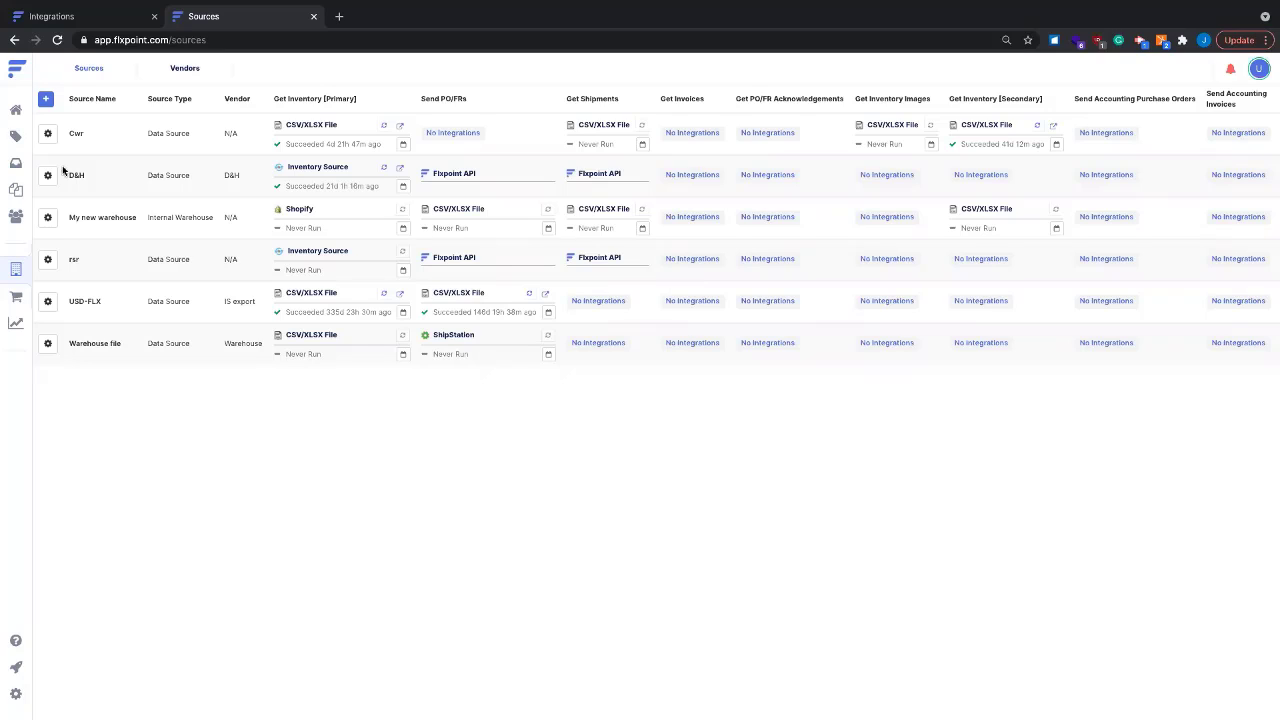
Open Cwr's Get Inventory [Primary] integration for editing and keep the existing connection
{"action": "left_click", "coordinate": [47, 134]}
{"action": "left_click", "coordinate": [48, 136]}
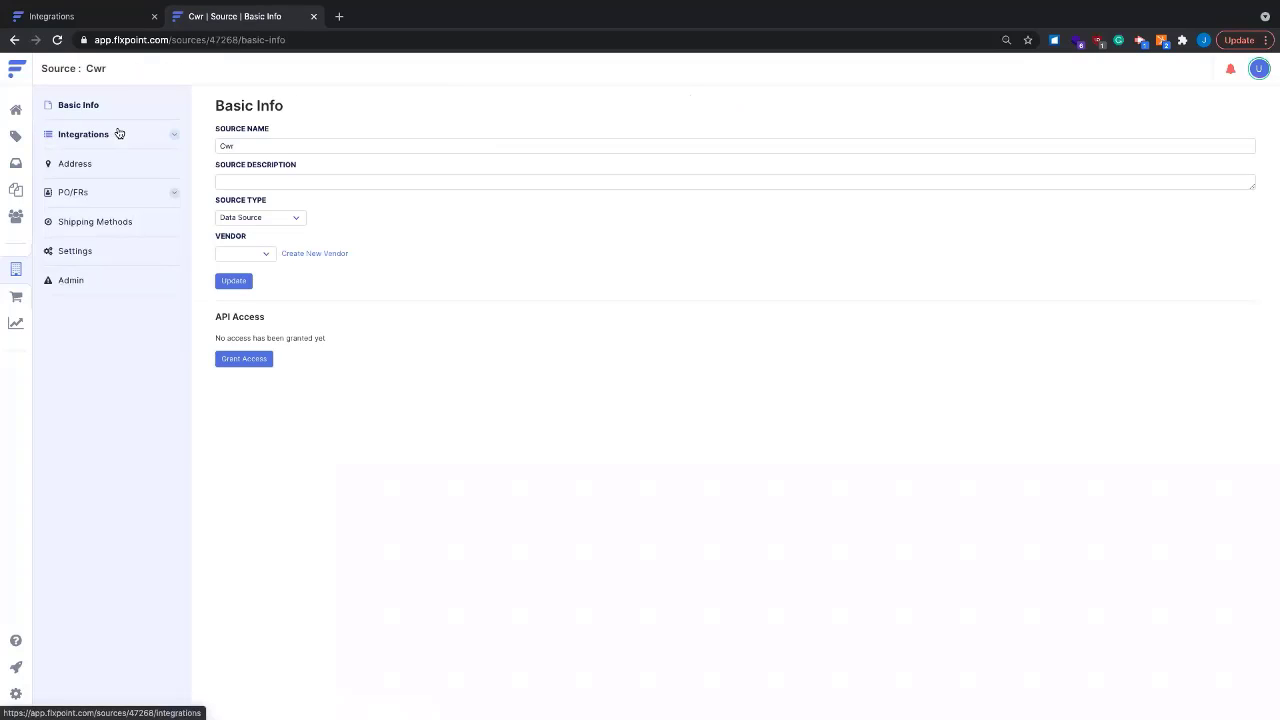
{"action": "left_click", "coordinate": [252, 160]}
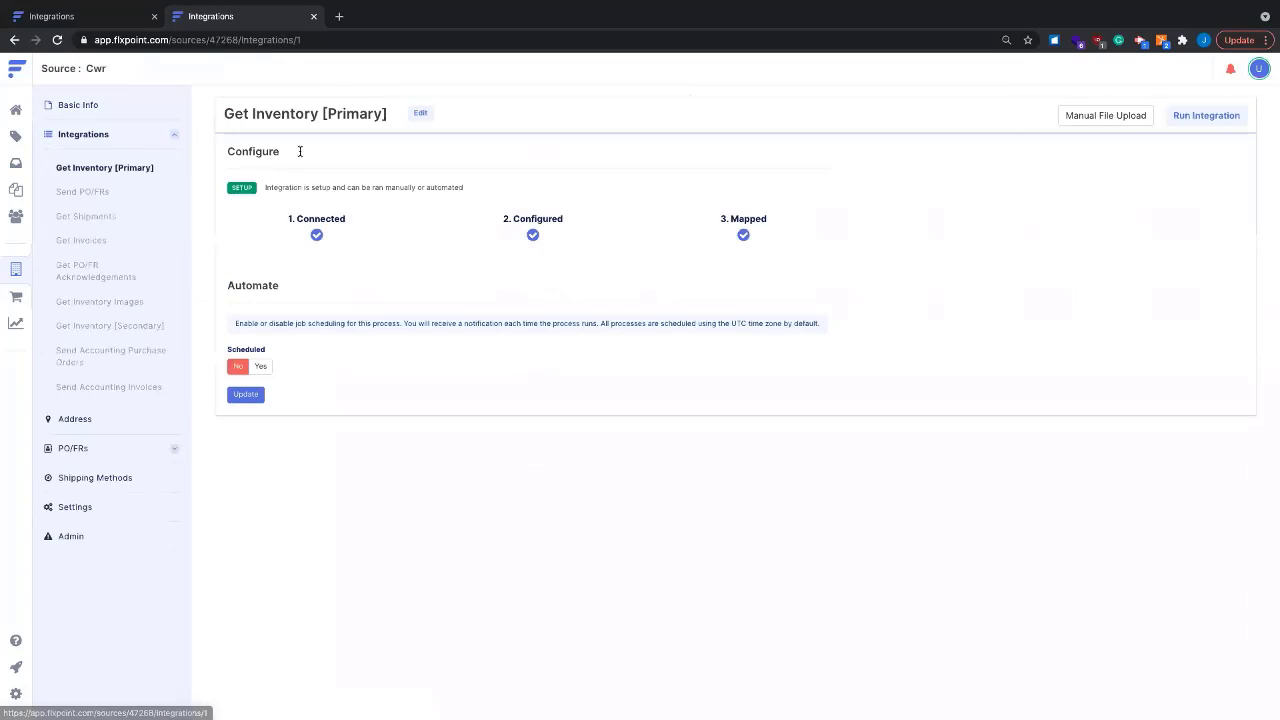
{"action": "left_click", "coordinate": [420, 113]}
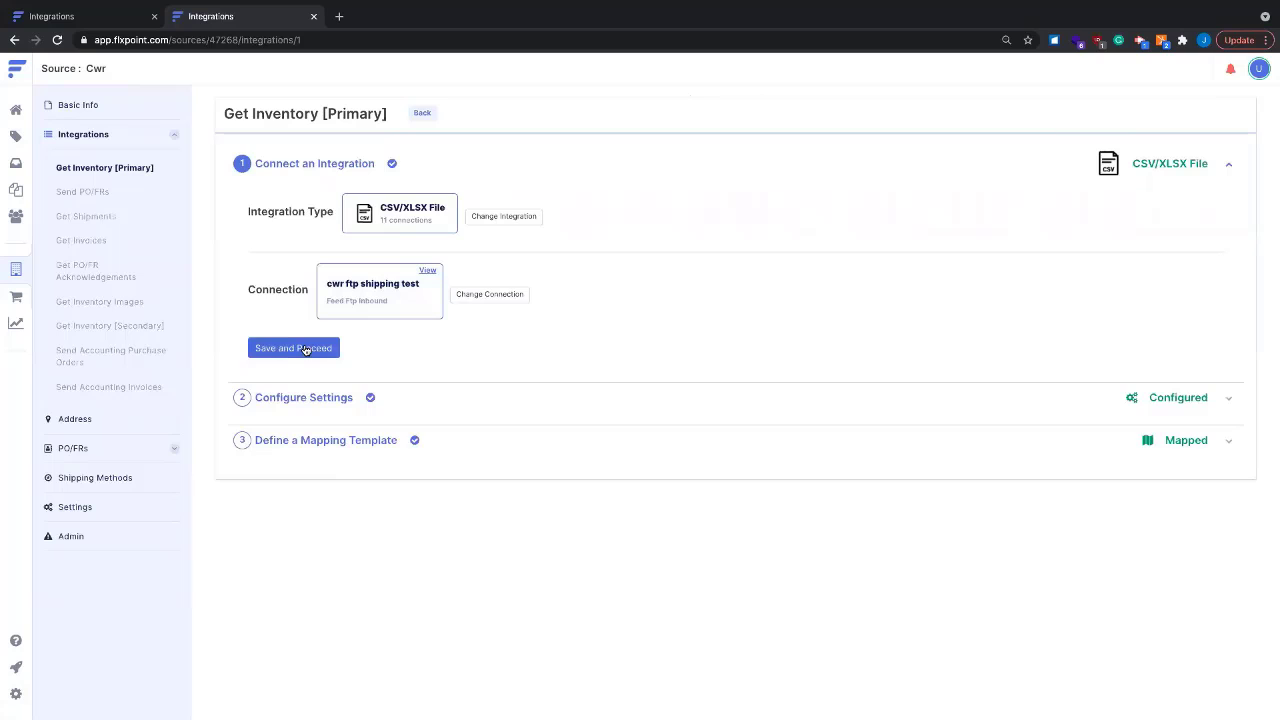
{"action": "left_click", "coordinate": [305, 348]}
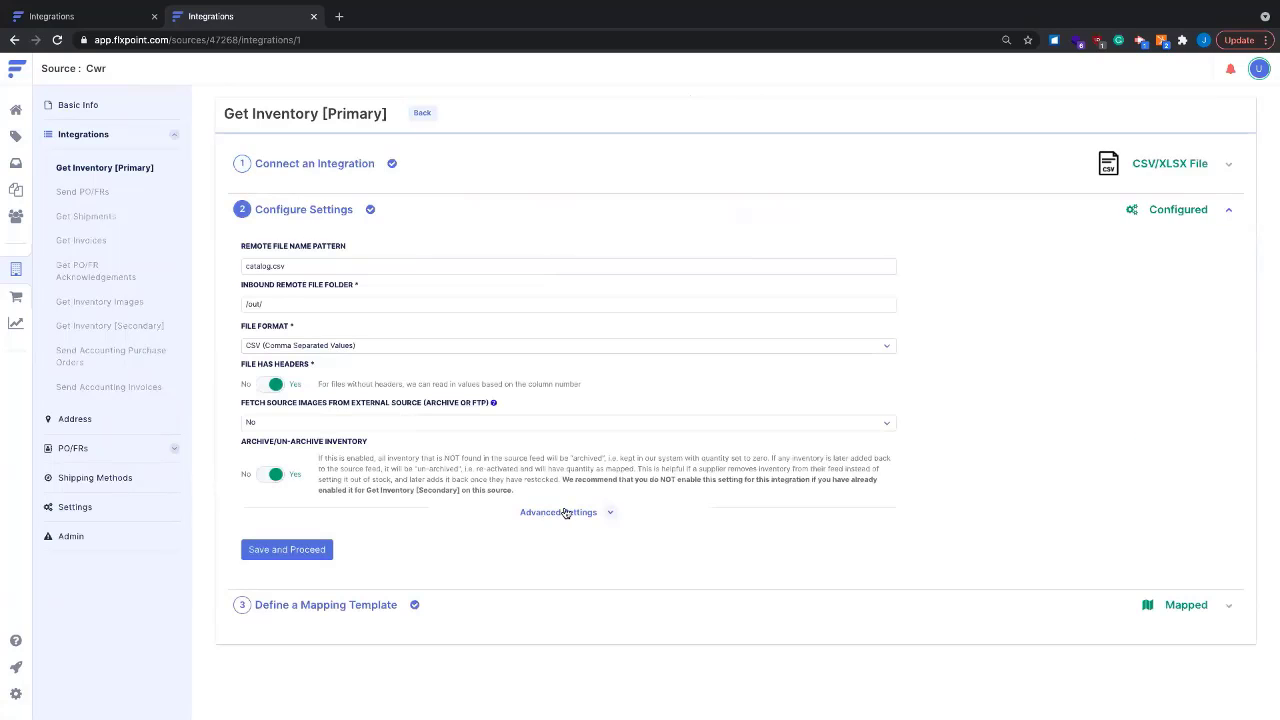
Save the CSV settings and select the Get Inventory (Primary) 7 mapping template
{"action": "left_click", "coordinate": [566, 513]}
{"action": "scroll", "coordinate": [383, 514], "scroll_direction": "down", "scroll_amount": 3}
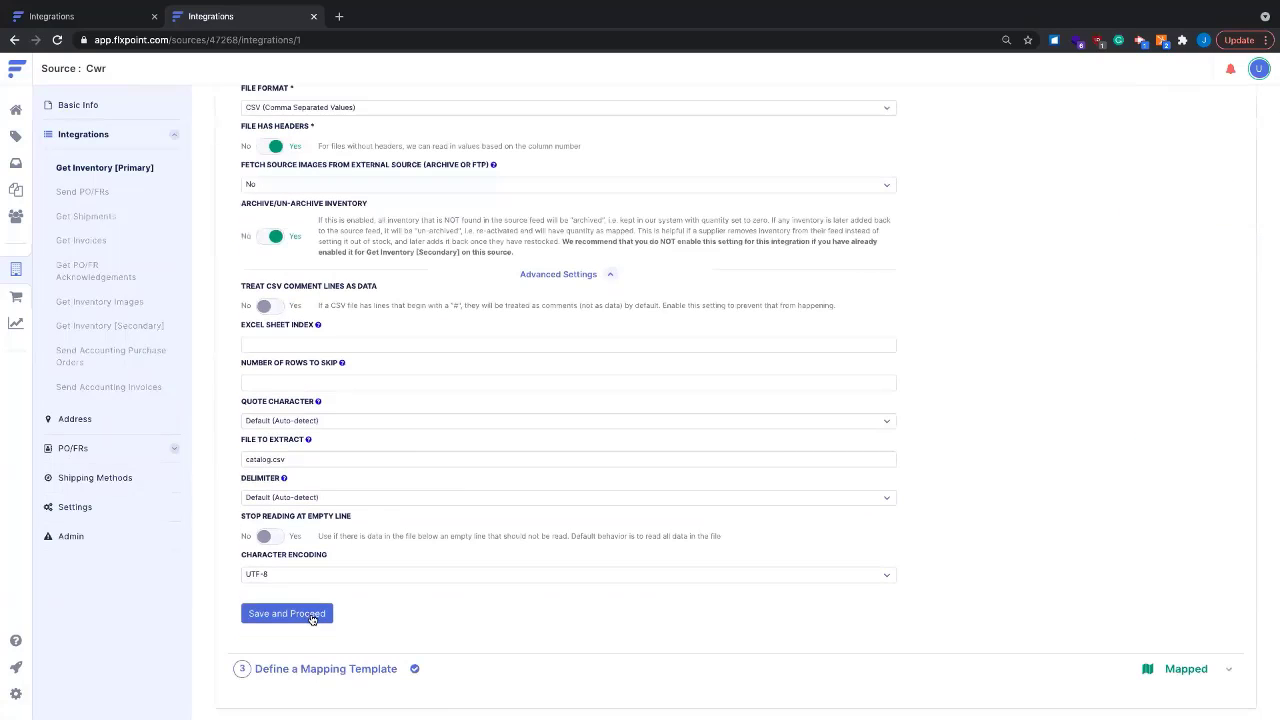
{"action": "left_click", "coordinate": [312, 617]}
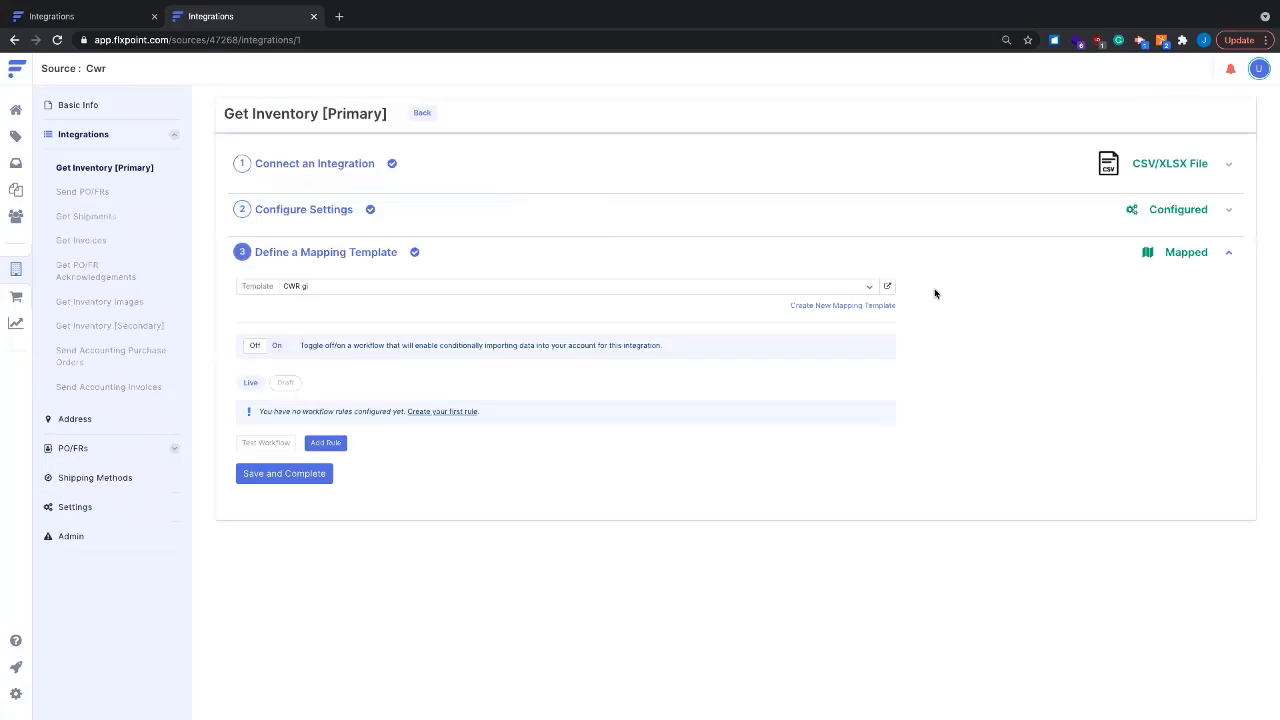
{"action": "left_click", "coordinate": [845, 288]}
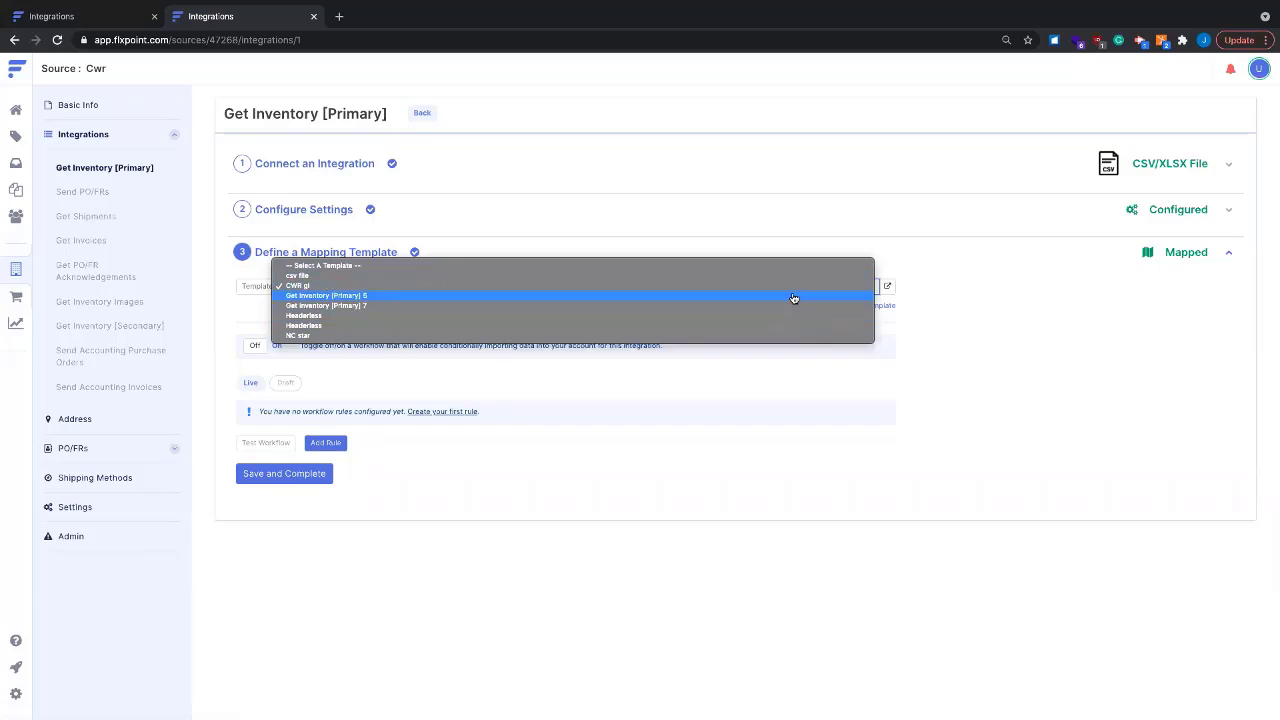
{"action": "left_click", "coordinate": [796, 306]}
Open the mapping template in a new tab and show the UPC field's rules
{"action": "left_click", "coordinate": [890, 287]}
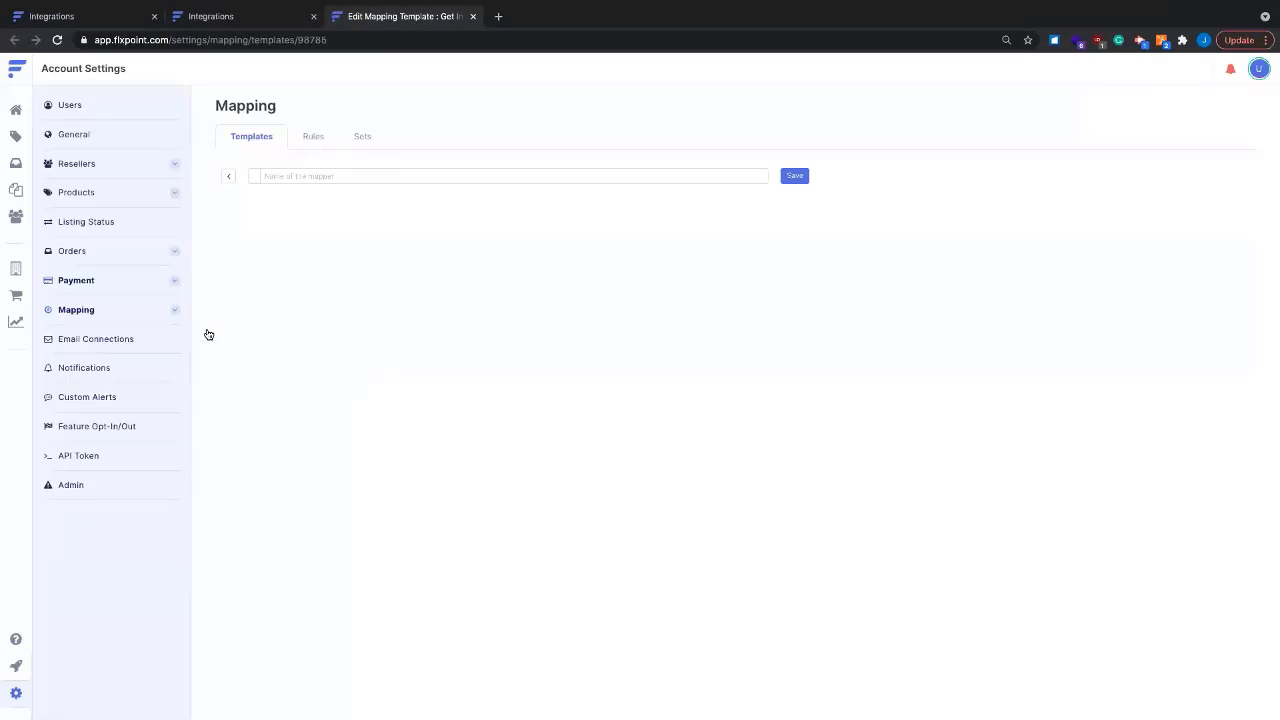
{"action": "scroll", "coordinate": [474, 477], "scroll_direction": "down", "scroll_amount": 5}
{"action": "scroll", "coordinate": [474, 477], "scroll_direction": "down", "scroll_amount": 10}
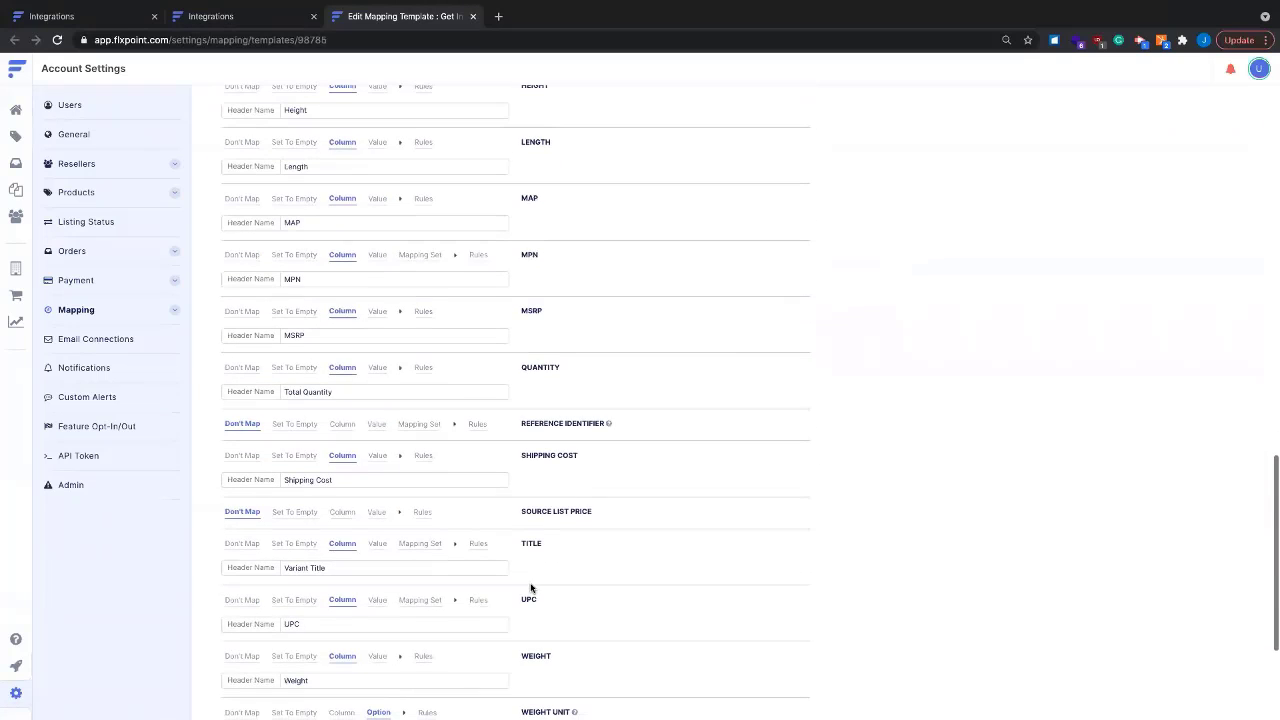
{"action": "left_click", "coordinate": [479, 601]}
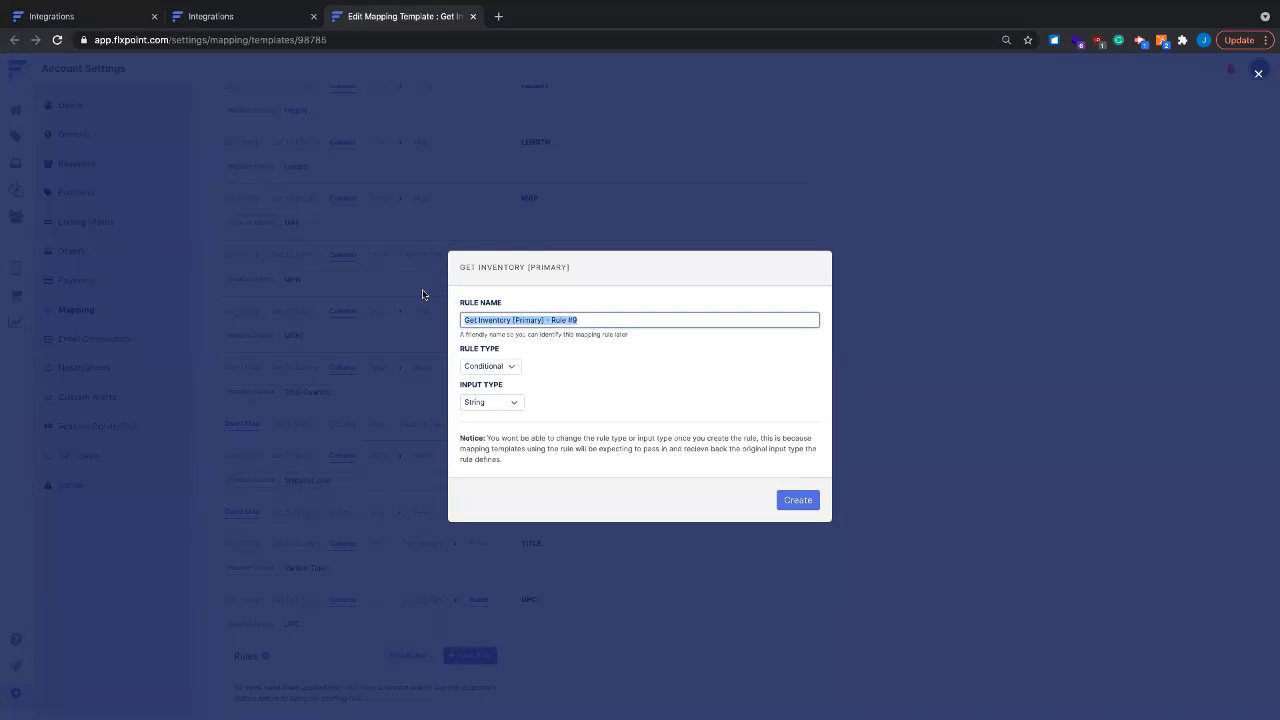
Create a Conditional String rule named 'UPC leading z'
{"action": "type", "text": "UPC leading zero"}
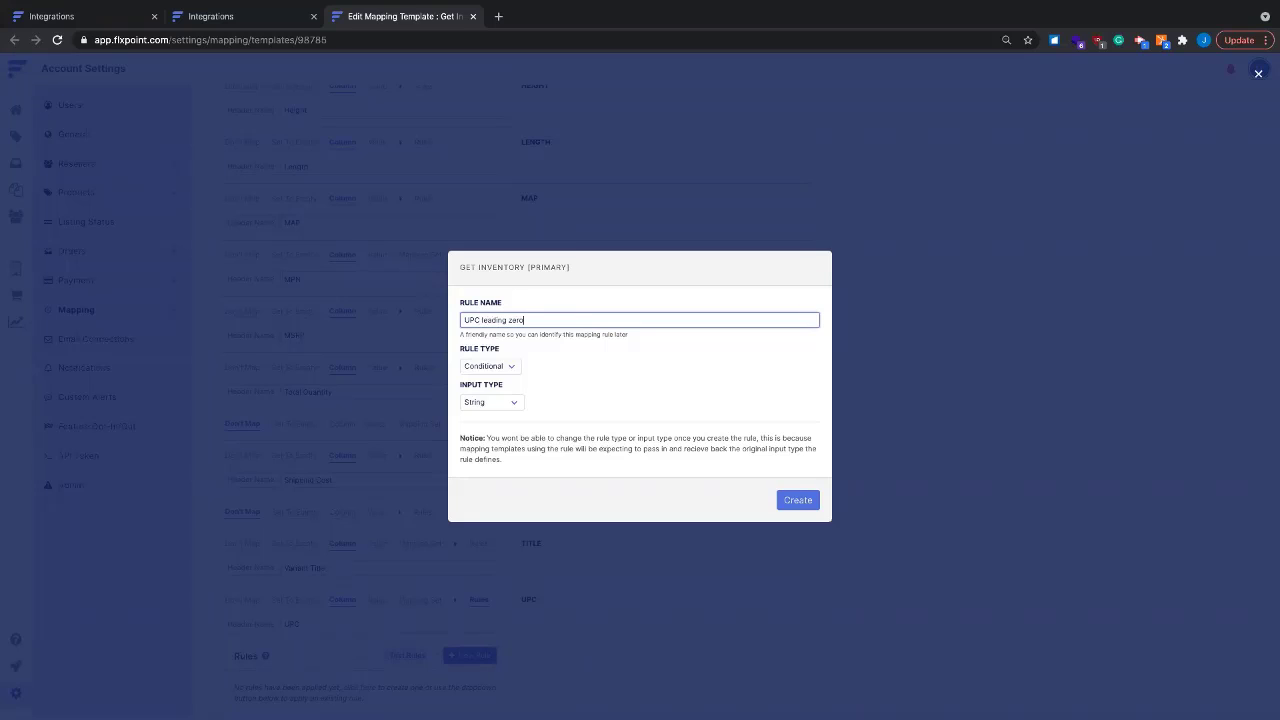
{"action": "left_click", "coordinate": [494, 366]}
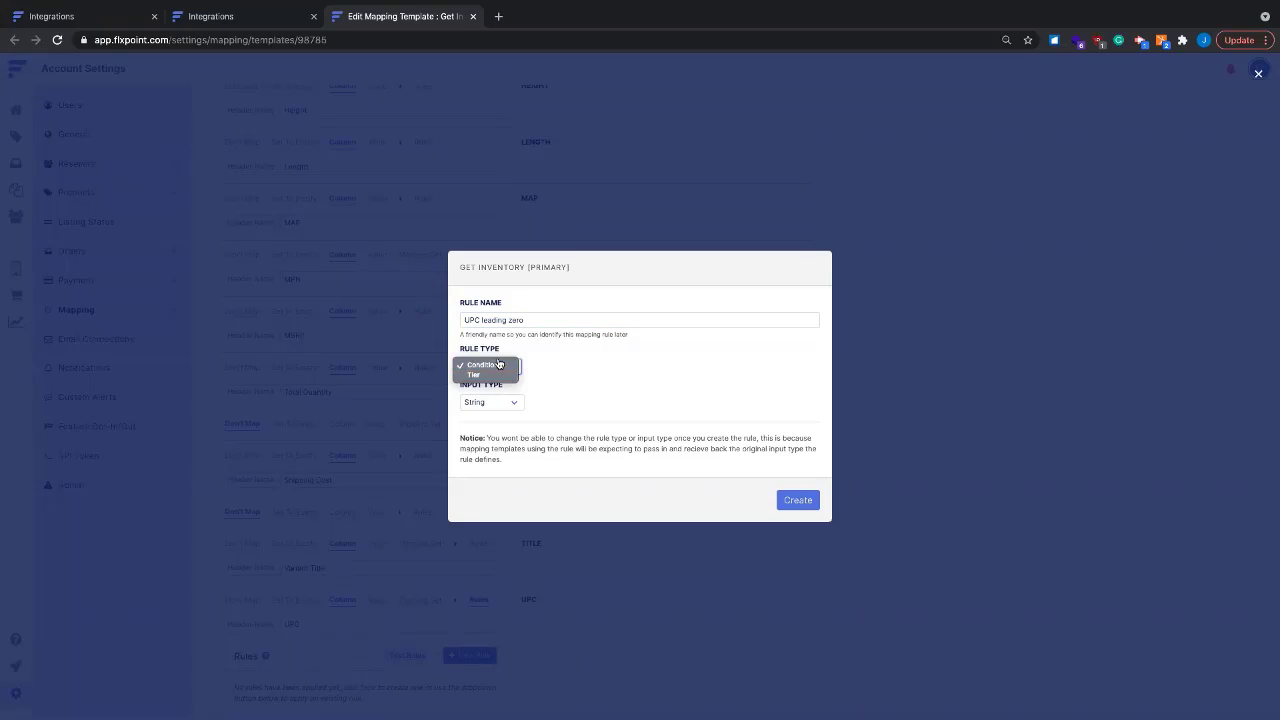
{"action": "left_click", "coordinate": [503, 369]}
{"action": "left_click", "coordinate": [510, 401]}
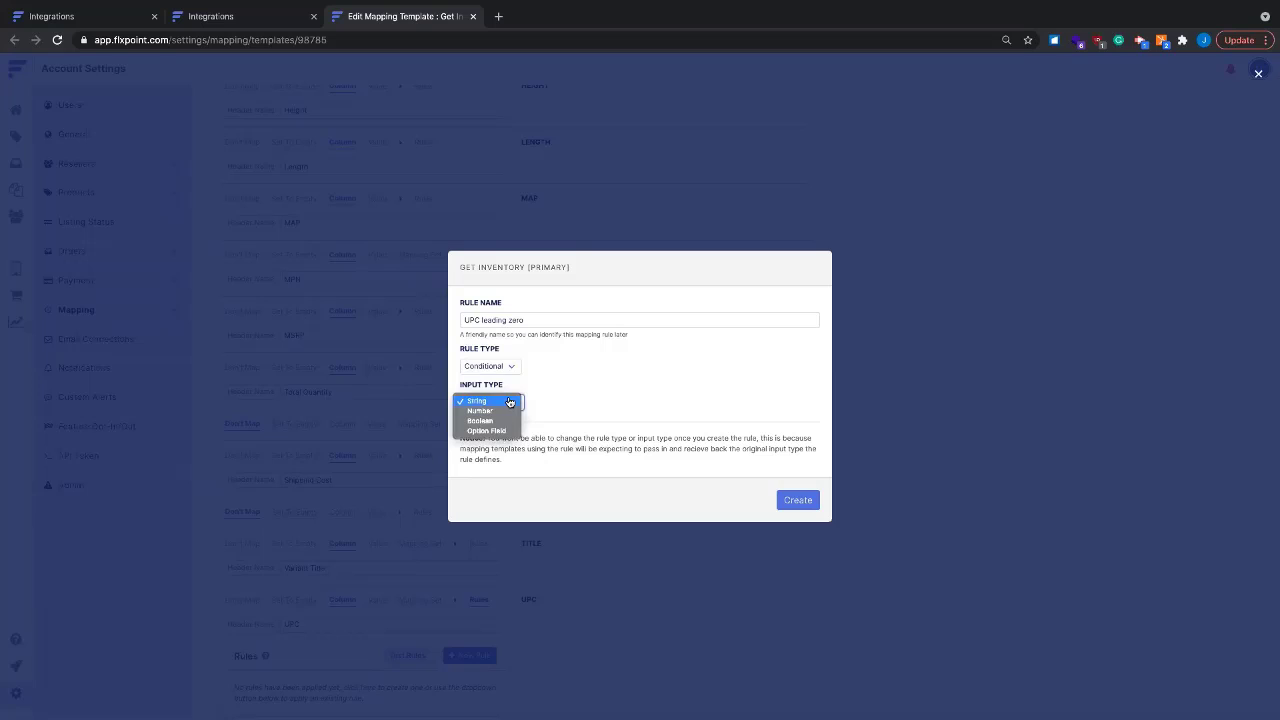
{"action": "left_click", "coordinate": [510, 401]}
{"action": "left_click", "coordinate": [508, 402]}
{"action": "left_click", "coordinate": [847, 542]}
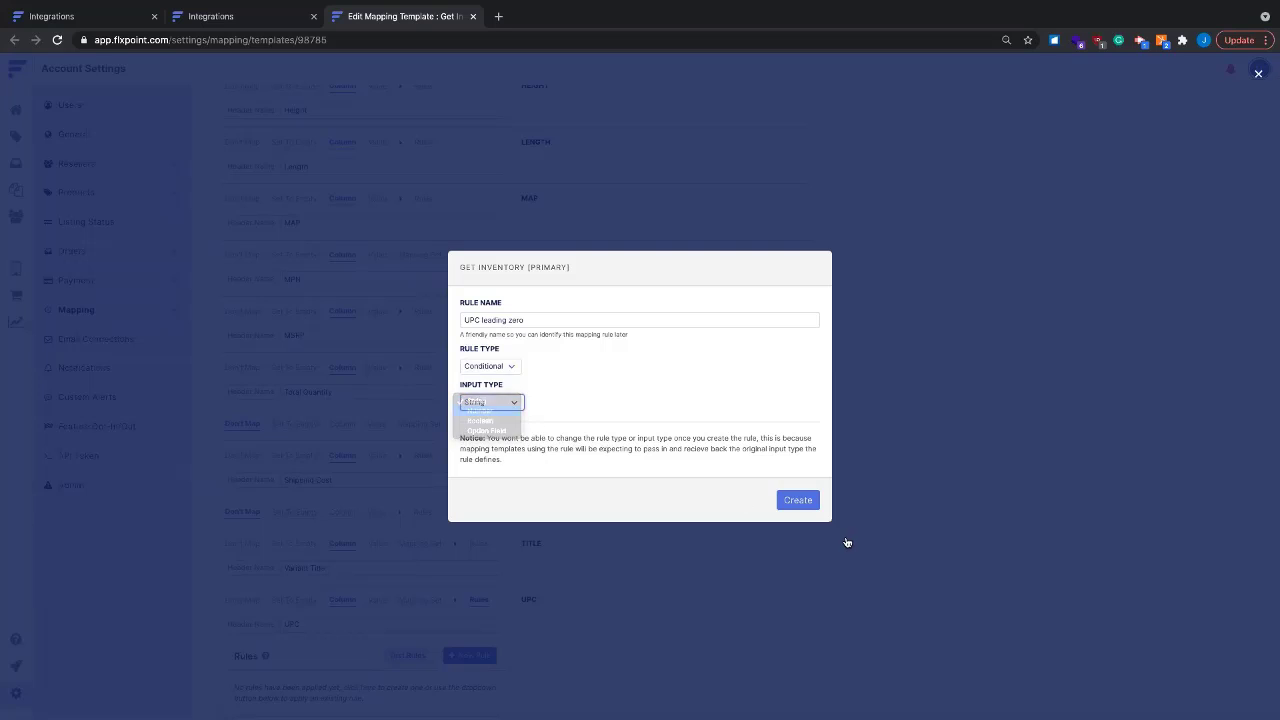
{"action": "left_click", "coordinate": [803, 505]}
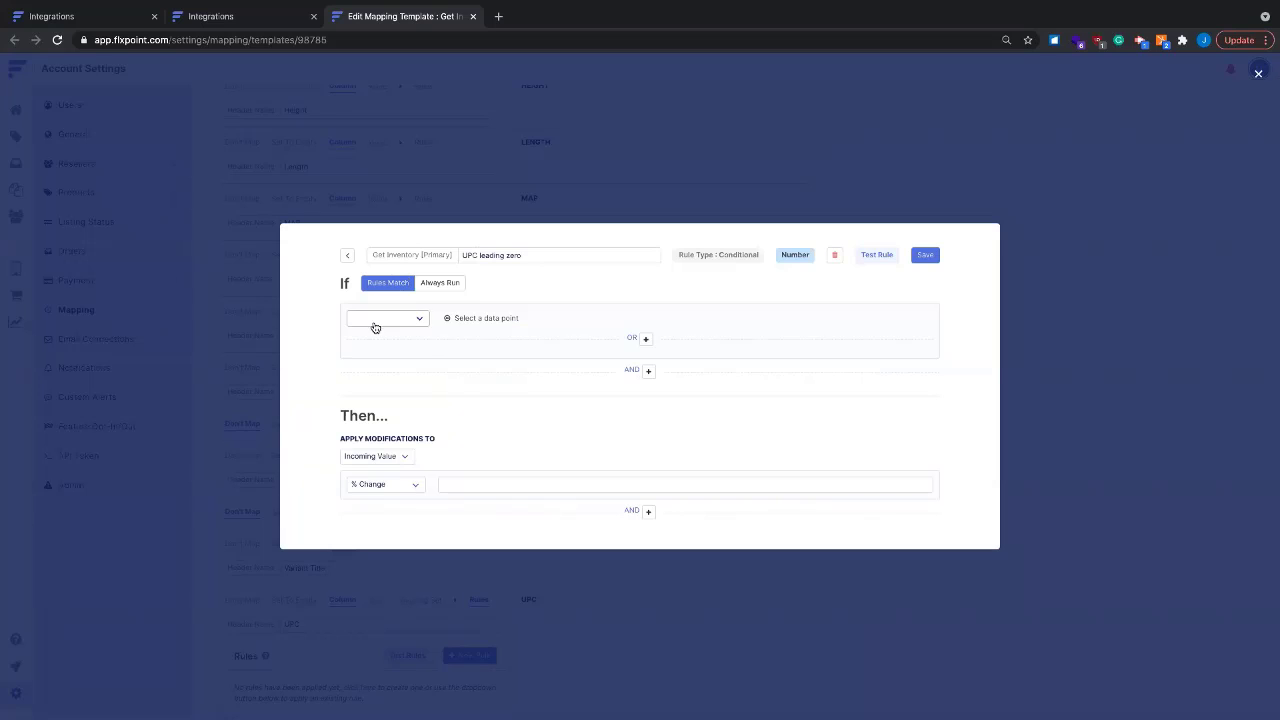
Make the If condition check a column value rather than the incoming or original value
{"action": "left_click", "coordinate": [375, 327]}
{"action": "left_click", "coordinate": [422, 354]}
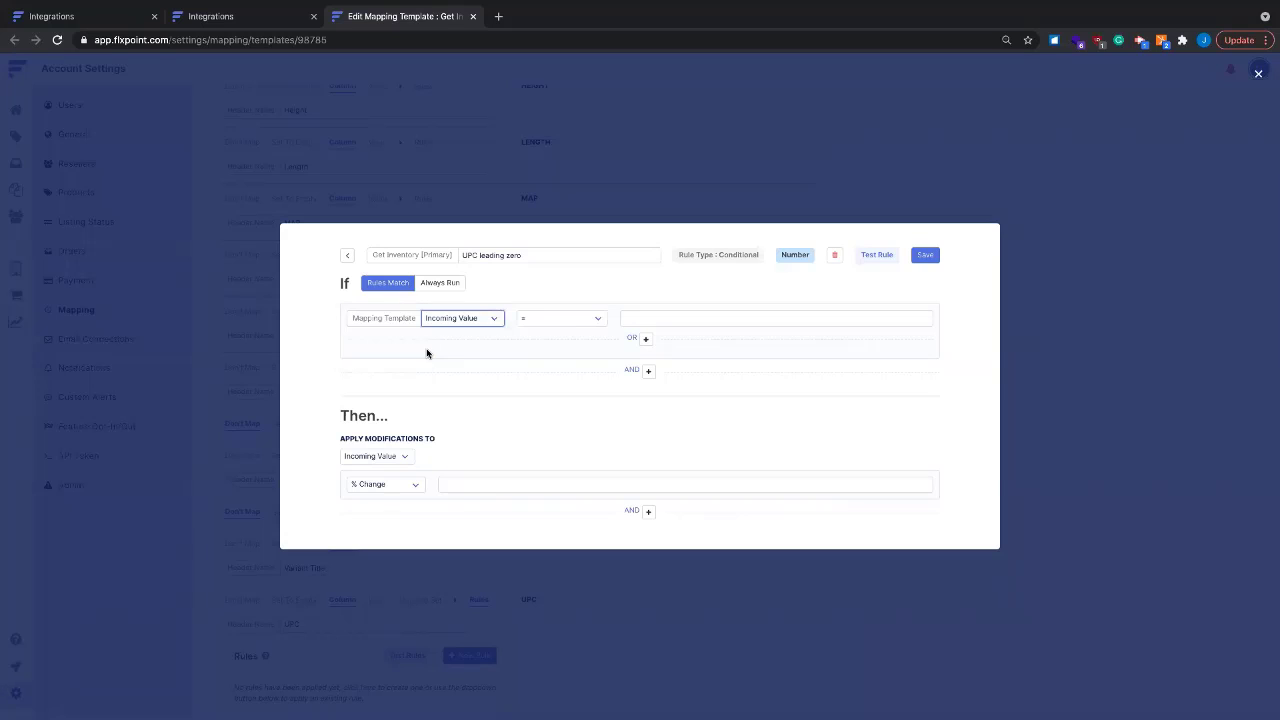
{"action": "left_click", "coordinate": [581, 320]}
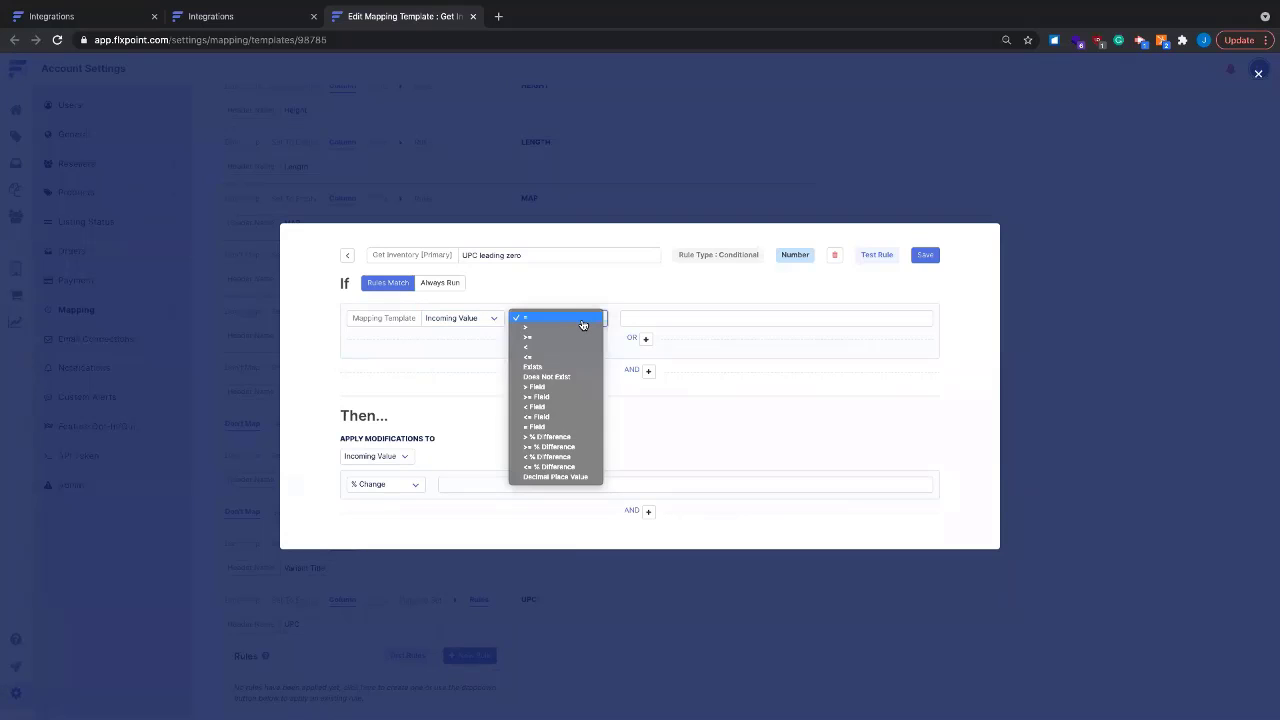
{"action": "left_click", "coordinate": [457, 317]}
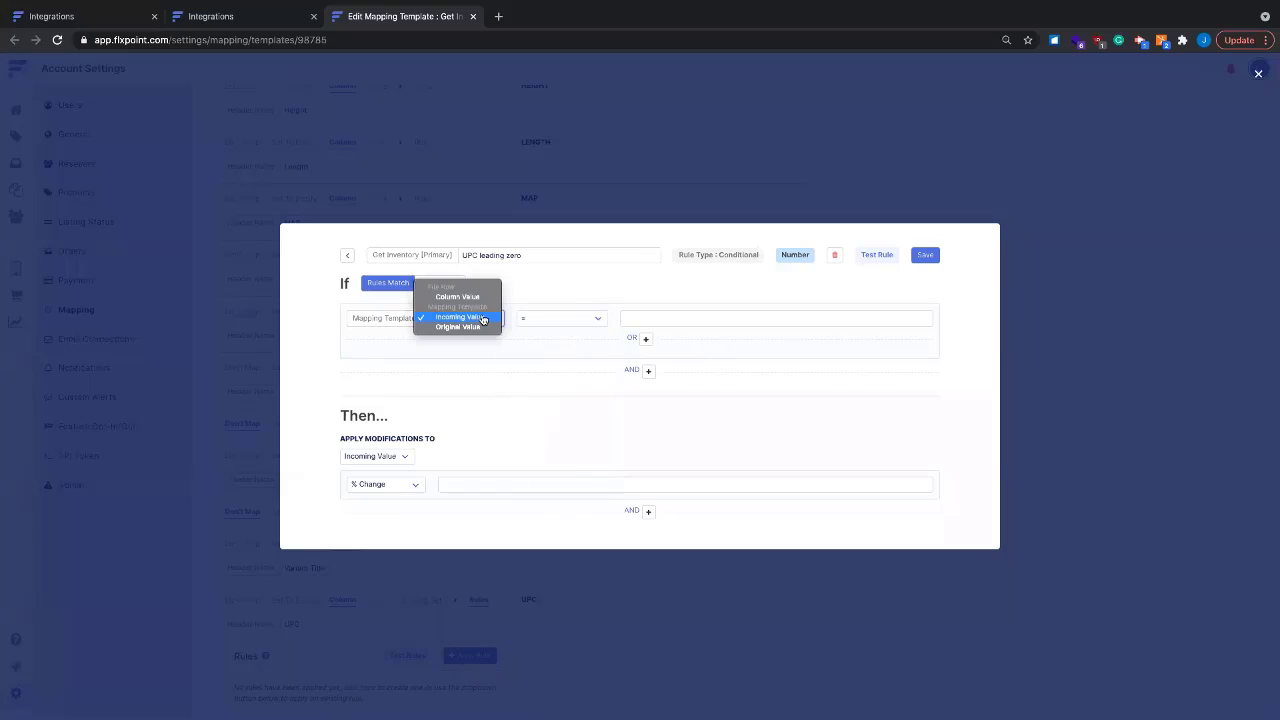
{"action": "left_click", "coordinate": [458, 327]}
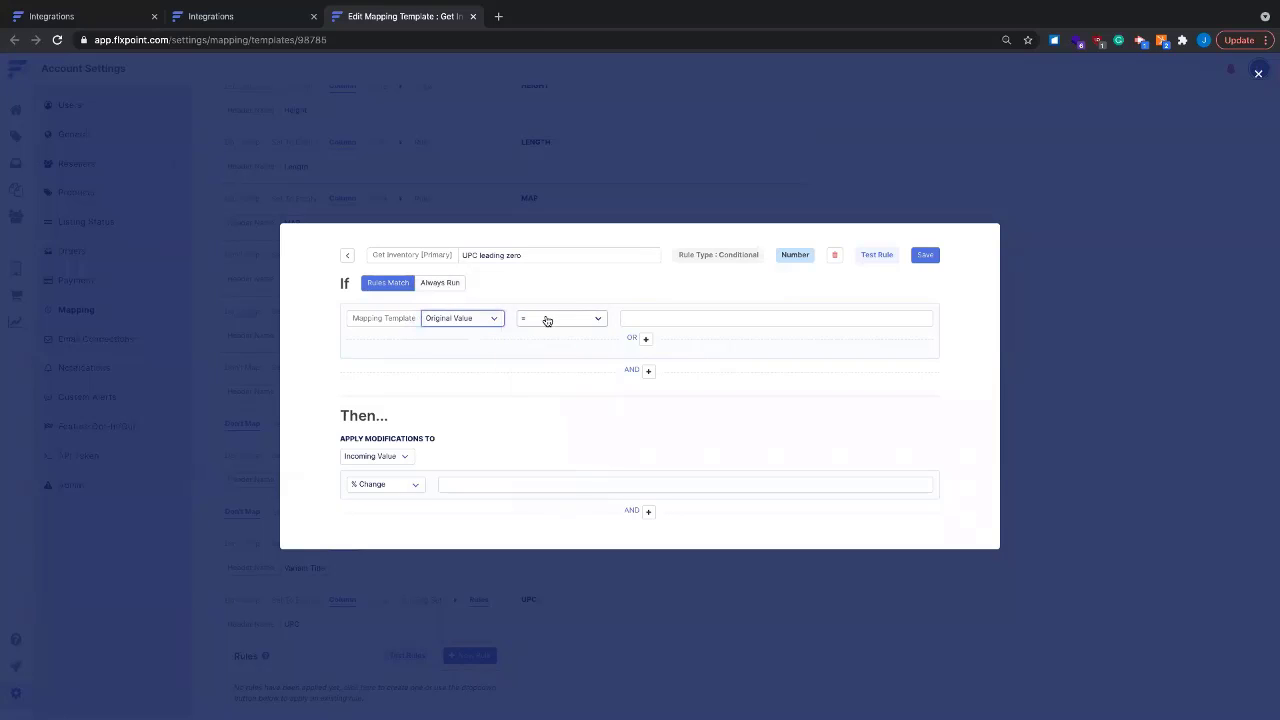
{"action": "left_click", "coordinate": [548, 320]}
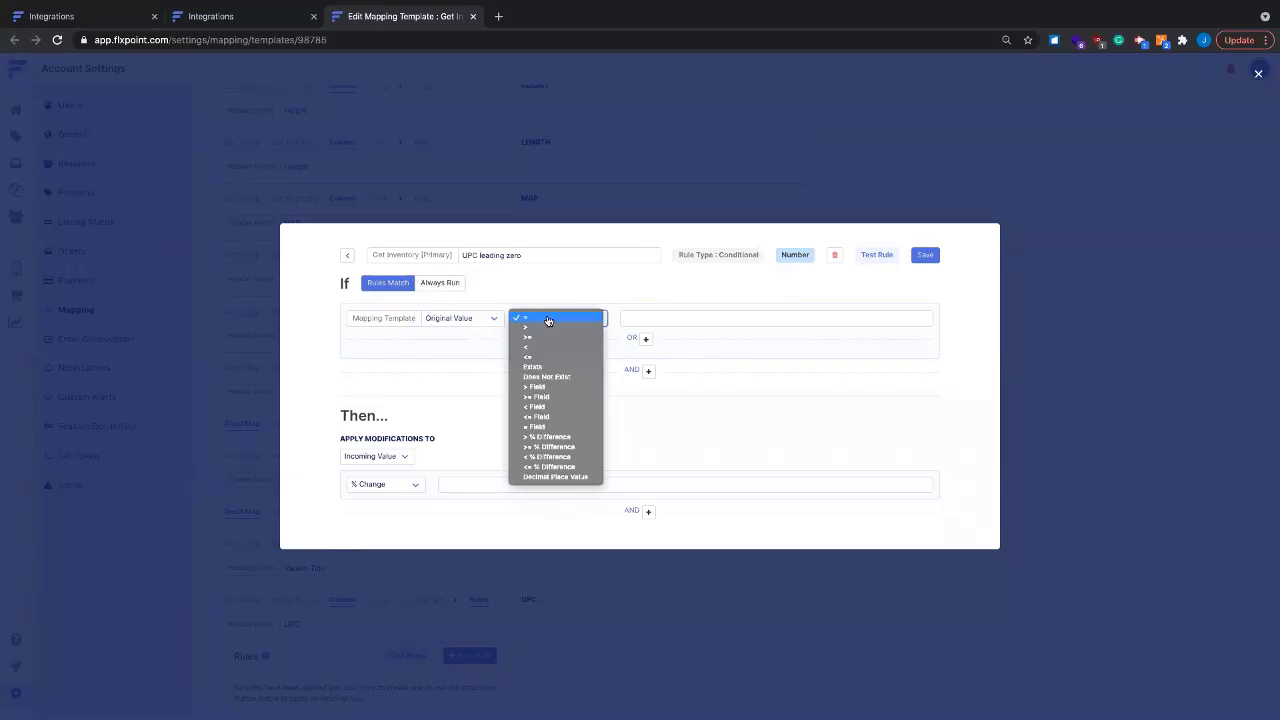
{"action": "left_click", "coordinate": [471, 325]}
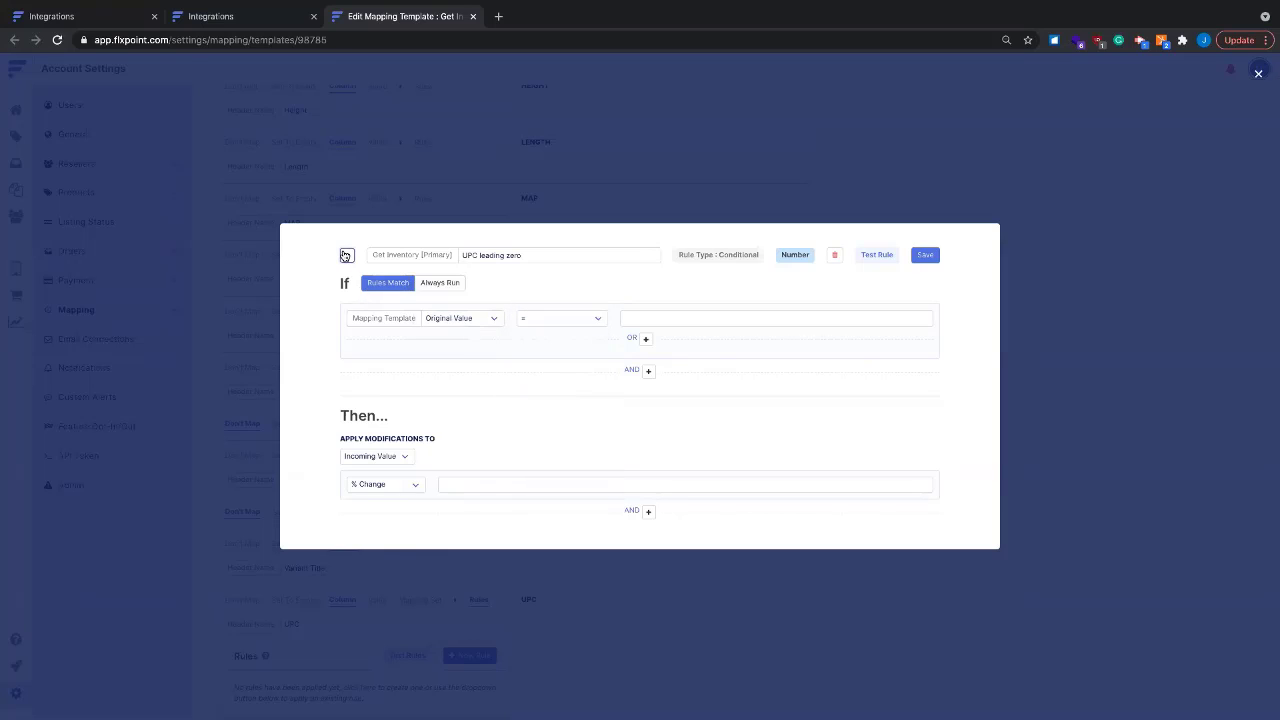
{"action": "left_click", "coordinate": [395, 484]}
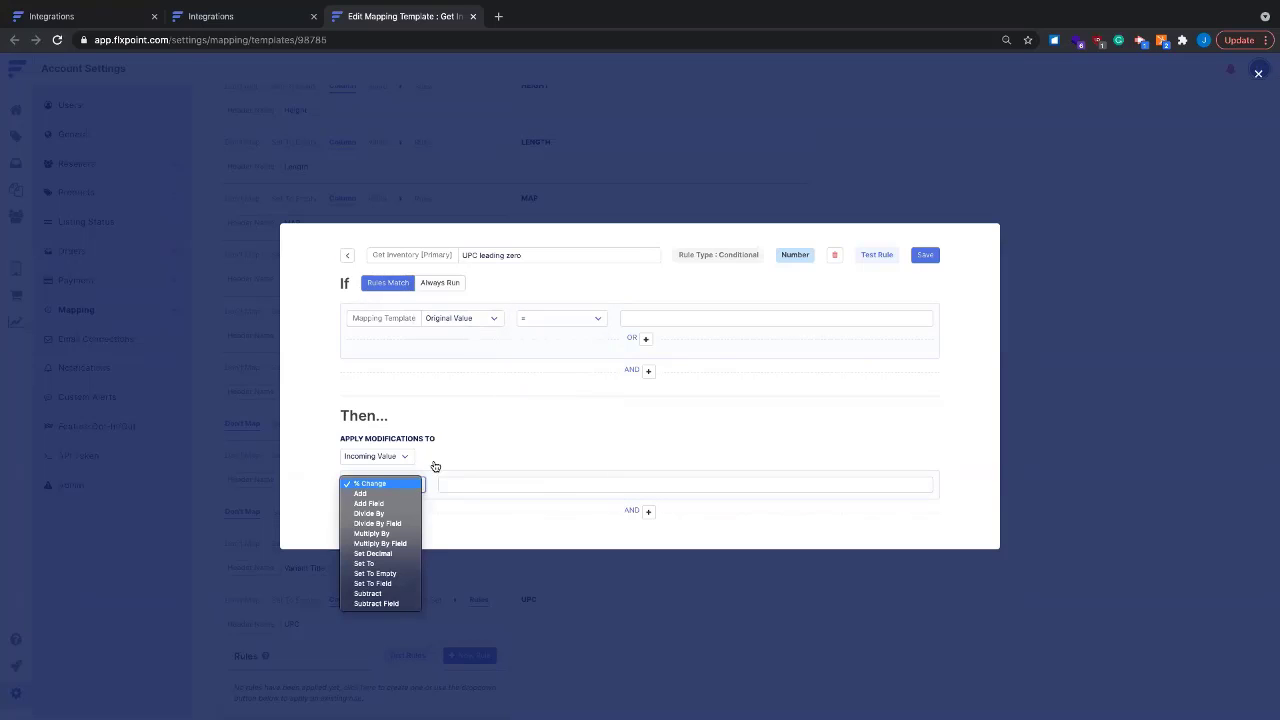
{"action": "left_click", "coordinate": [467, 420]}
{"action": "left_click", "coordinate": [465, 320]}
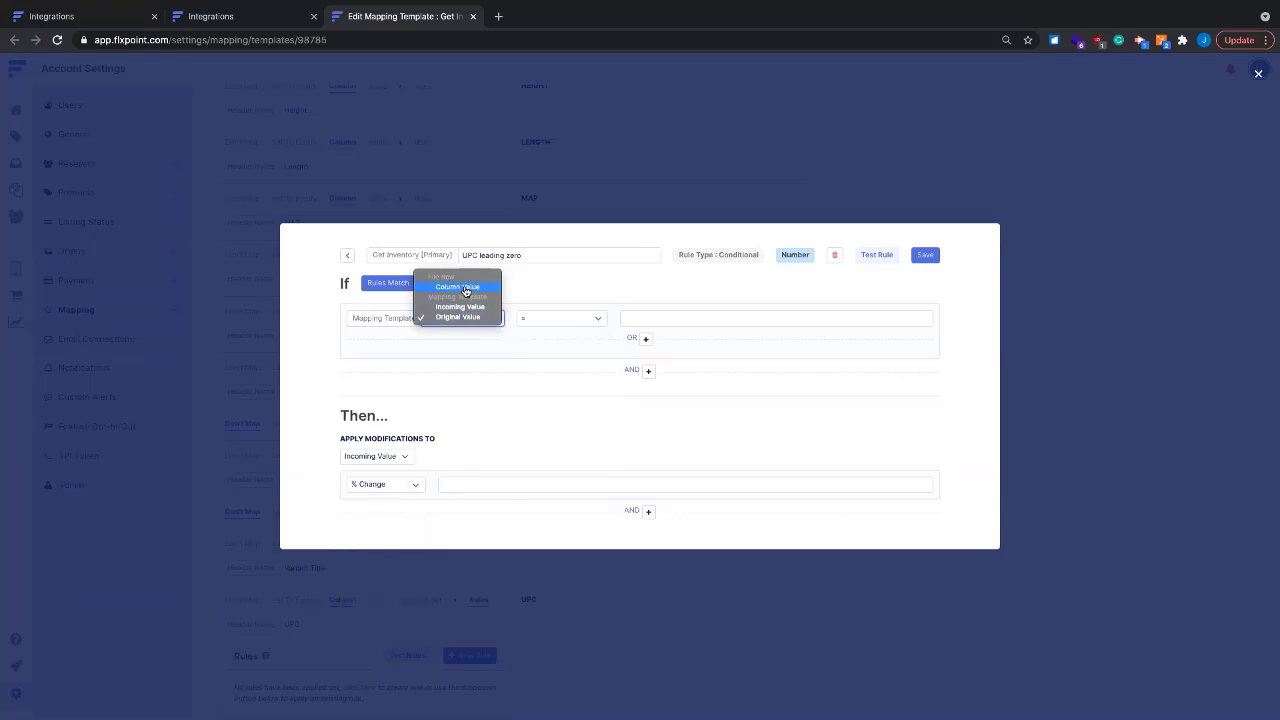
{"action": "left_click", "coordinate": [465, 288]}
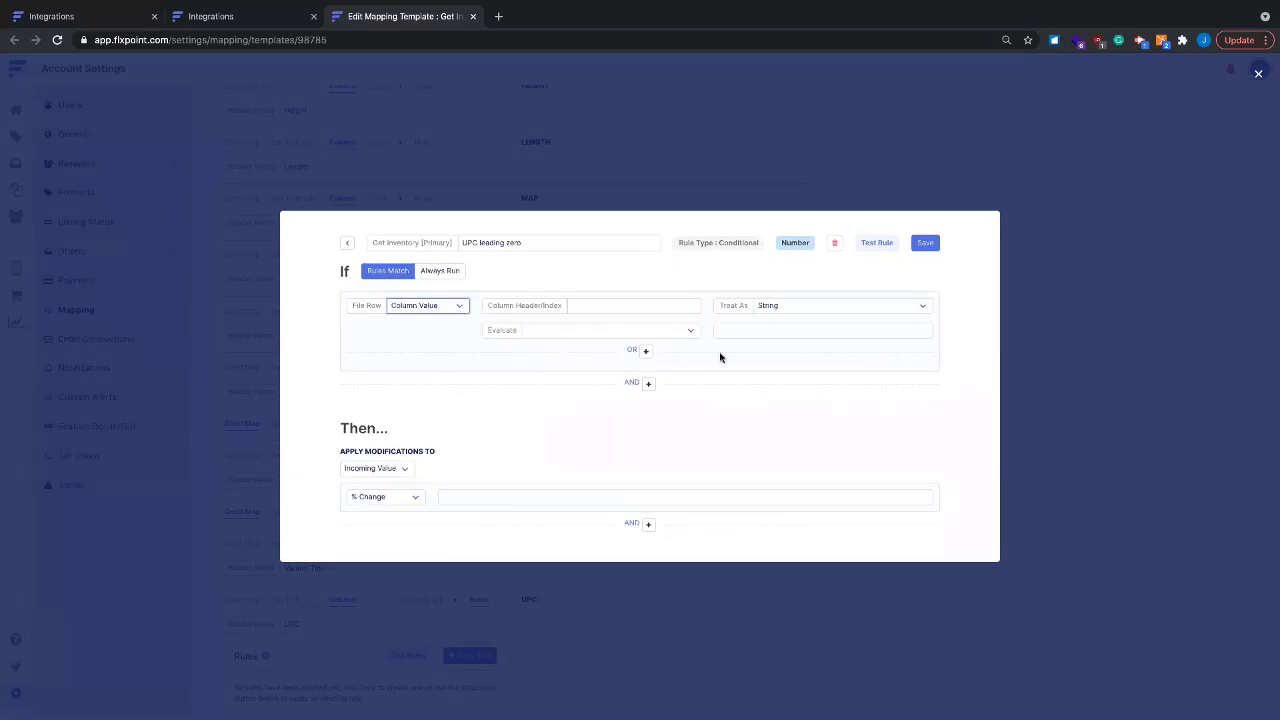
{"action": "left_click", "coordinate": [658, 333]}
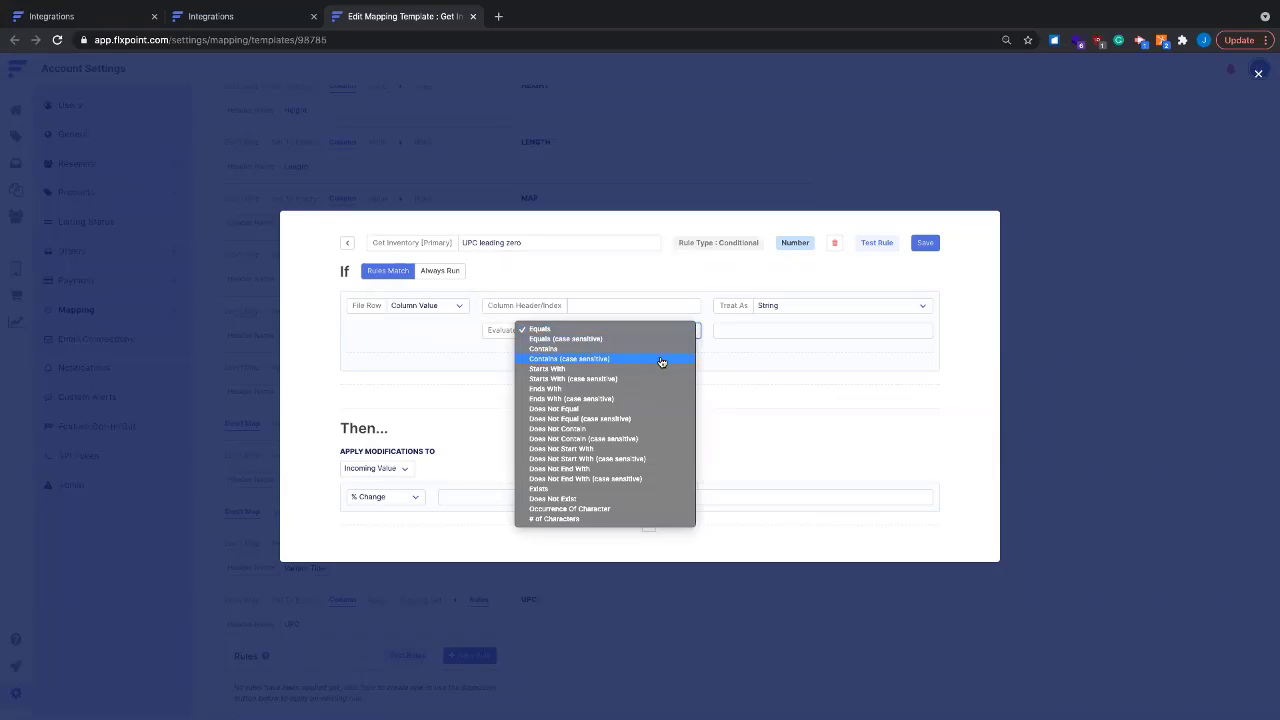
{"action": "left_click", "coordinate": [420, 323]}
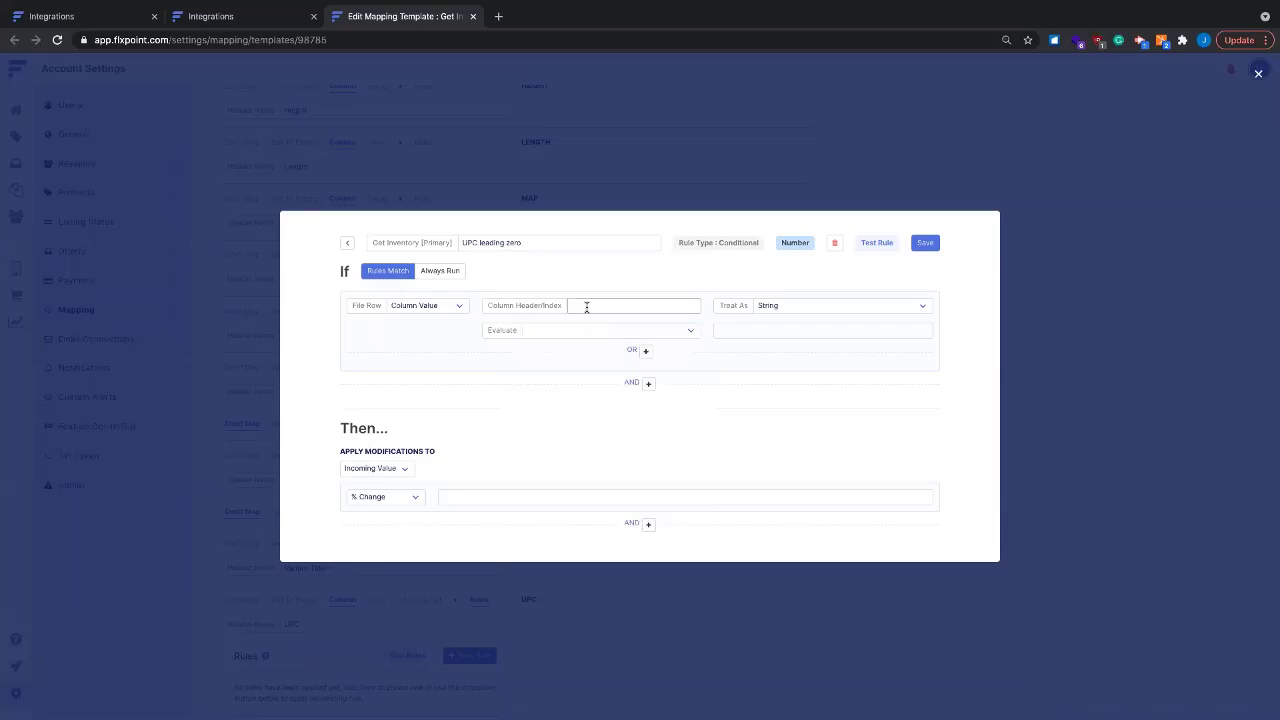
Enter UPC as the column header, treat it as String, and evaluate its number of characters
{"action": "left_click", "coordinate": [586, 307]}
{"action": "type", "text": "UPC"}
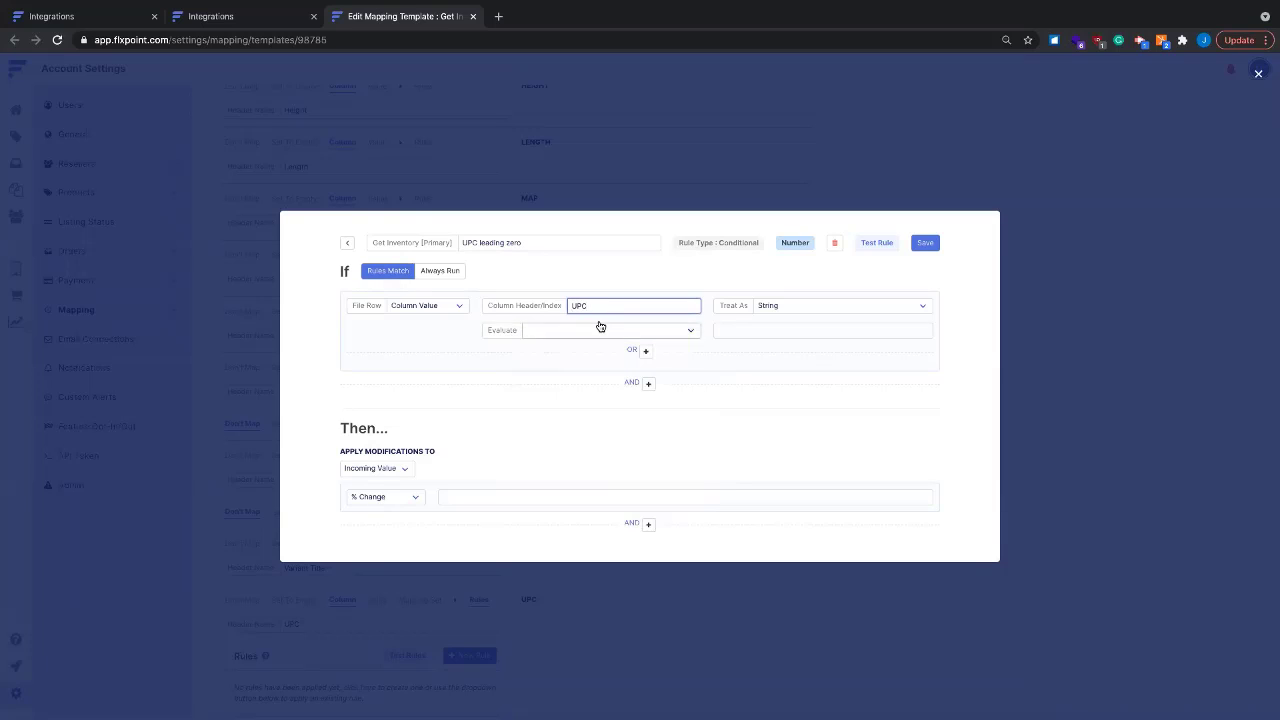
{"action": "left_click", "coordinate": [600, 330]}
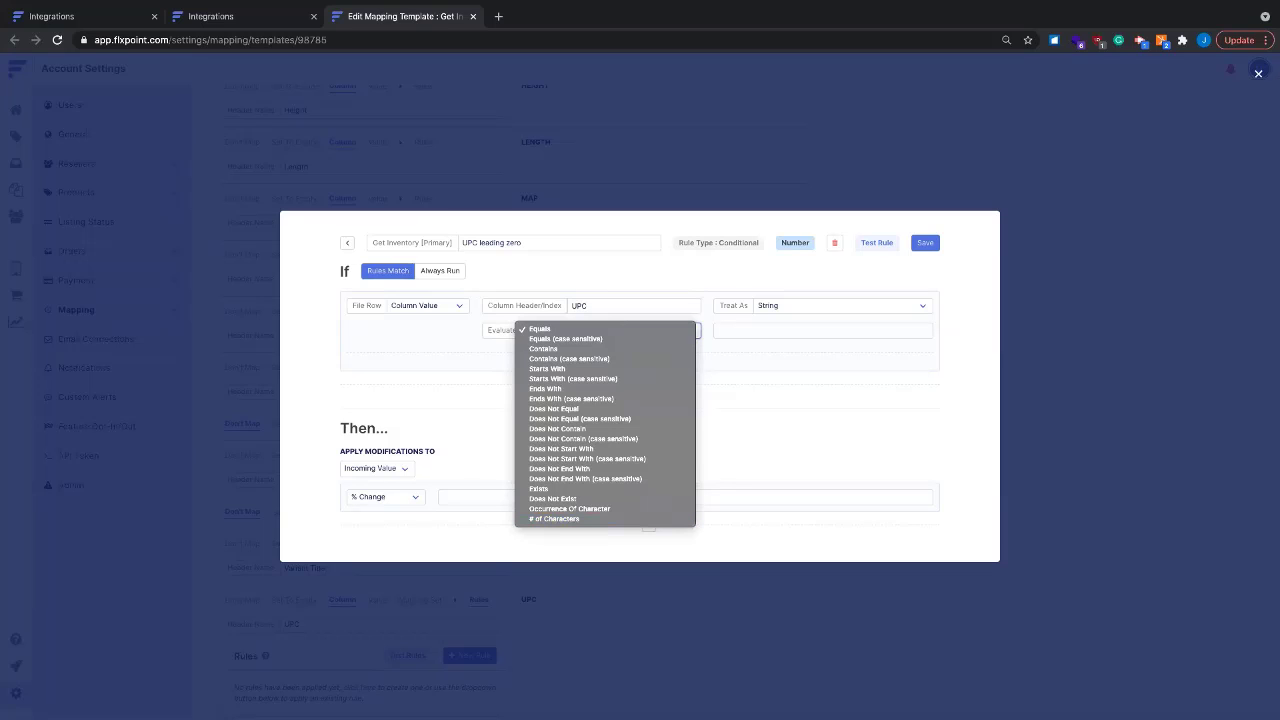
{"action": "left_click", "coordinate": [578, 521]}
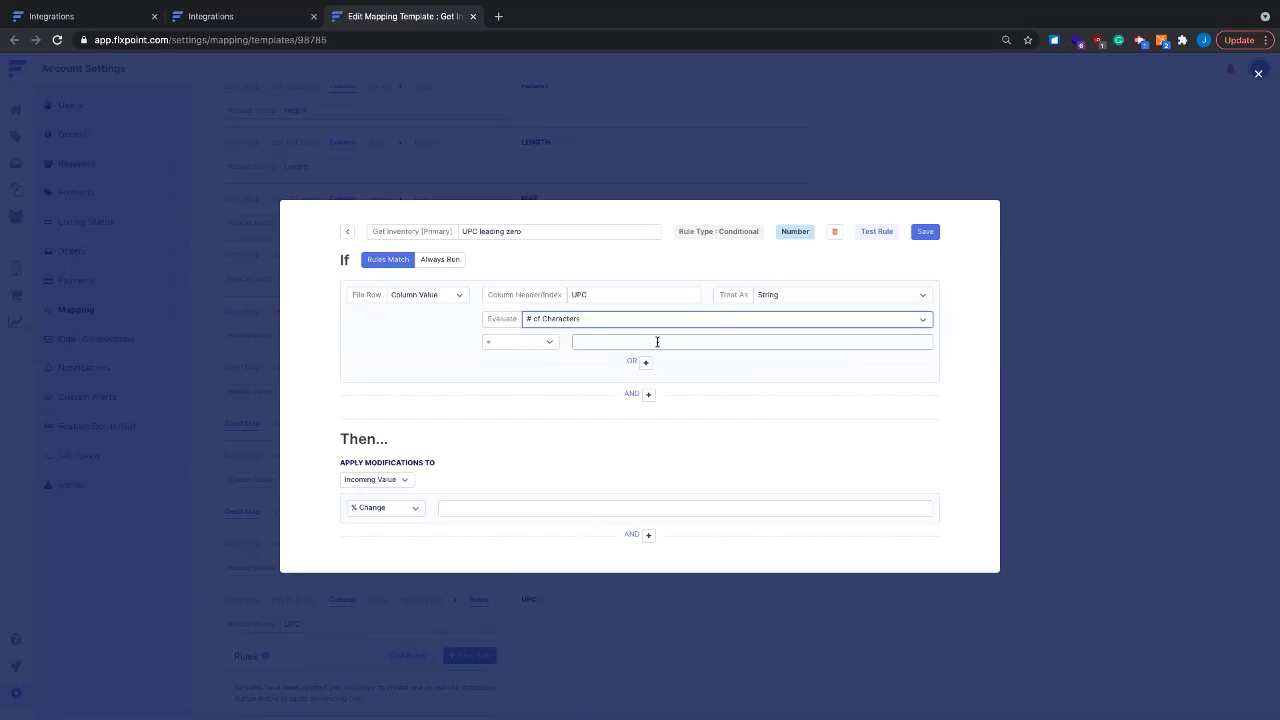
{"action": "left_click", "coordinate": [546, 342]}
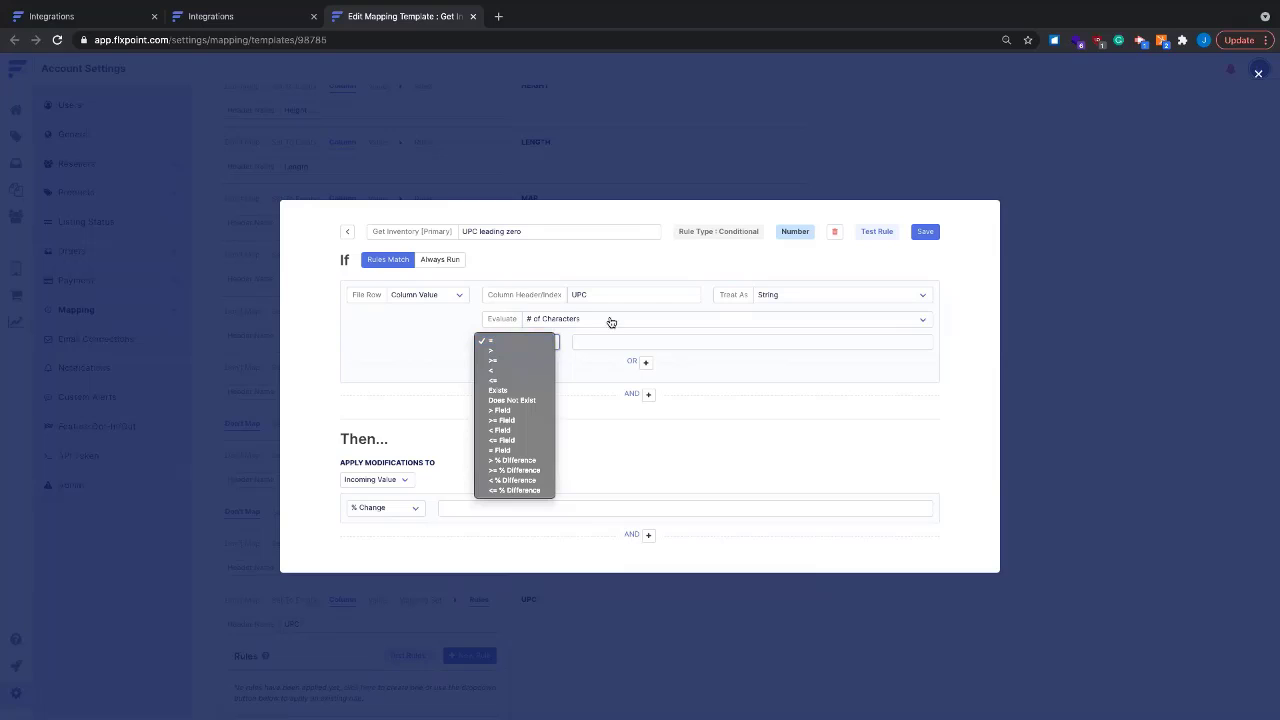
{"action": "left_click", "coordinate": [808, 294]}
{"action": "left_click", "coordinate": [808, 306]}
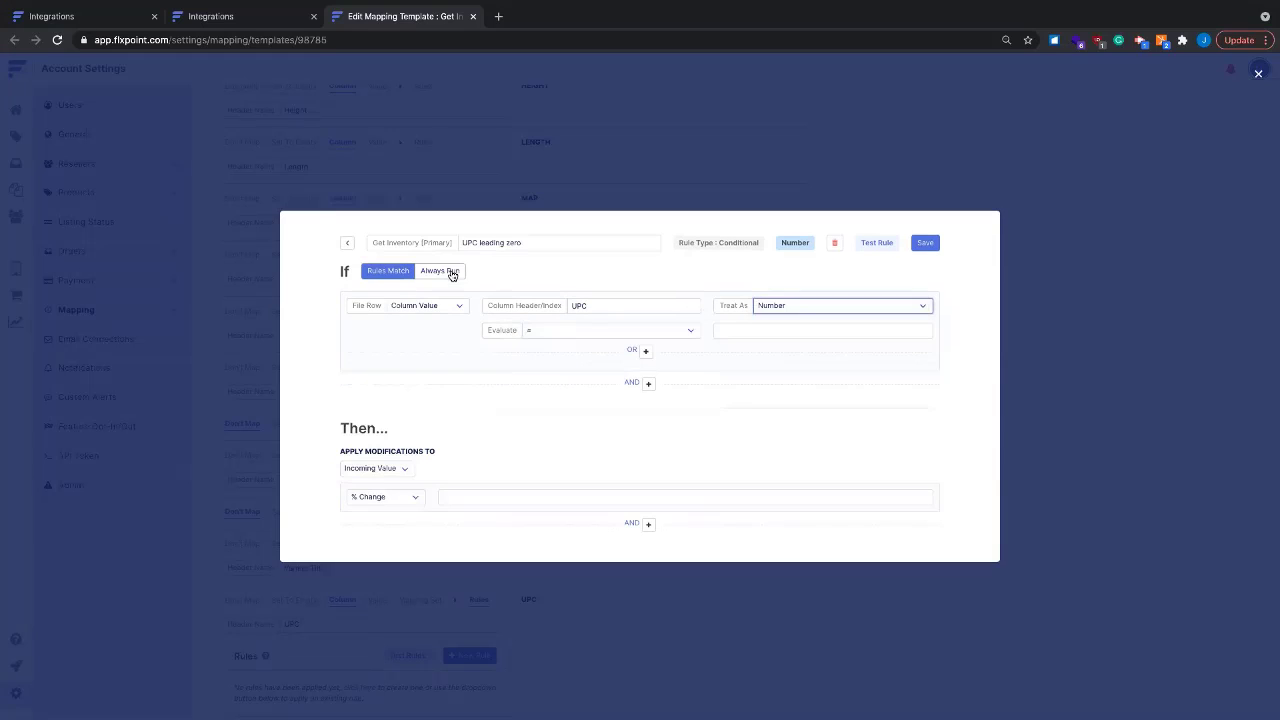
{"action": "left_click", "coordinate": [586, 332]}
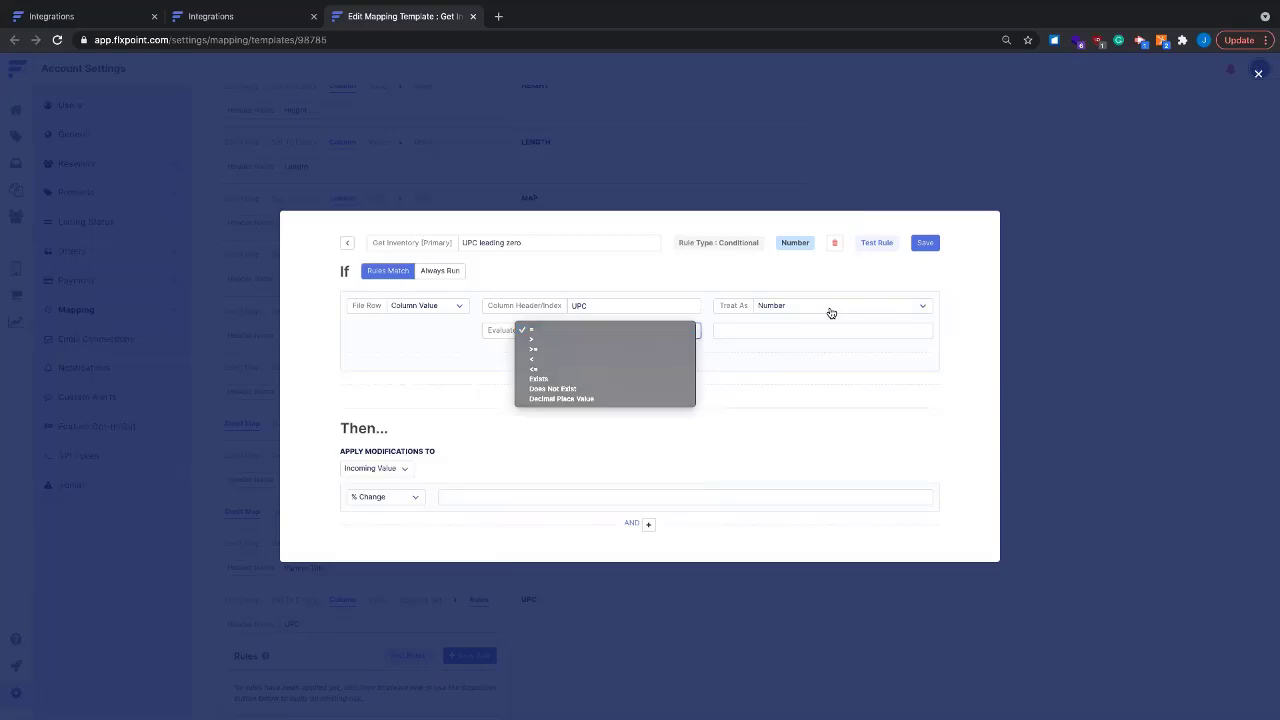
{"action": "left_click", "coordinate": [815, 306]}
{"action": "left_click", "coordinate": [794, 291]}
{"action": "left_click", "coordinate": [614, 330]}
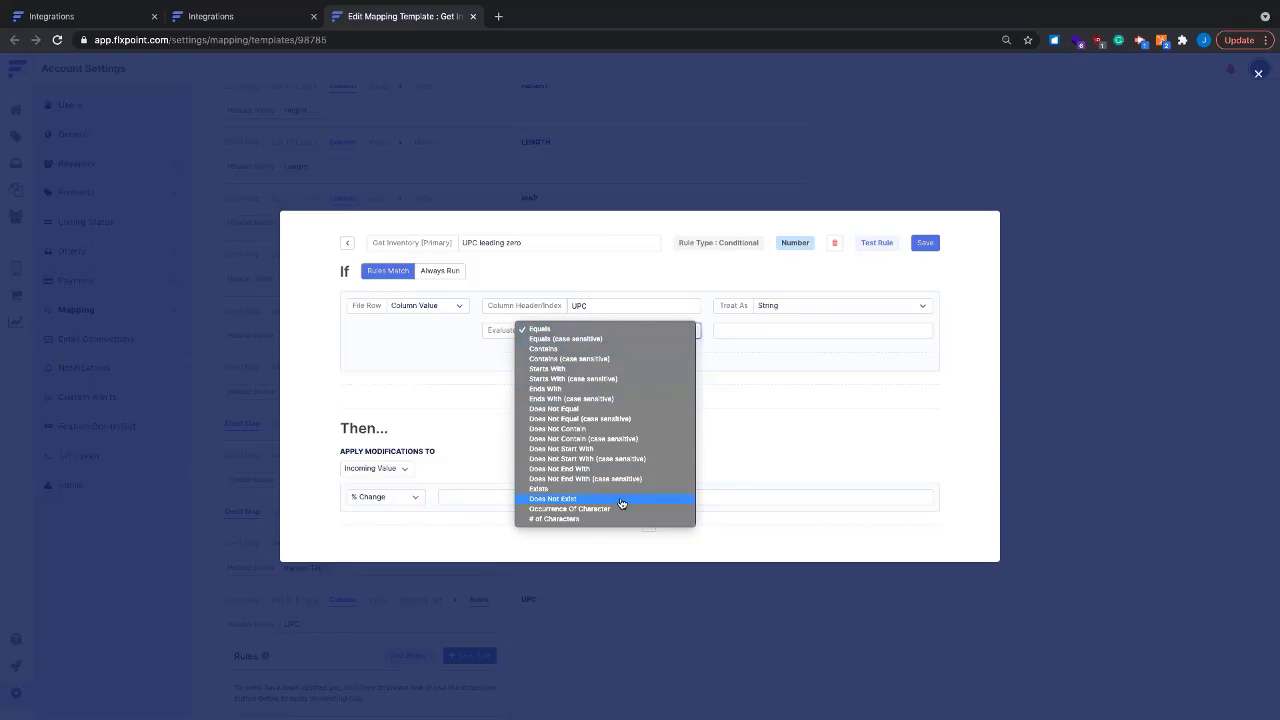
{"action": "left_click", "coordinate": [589, 520]}
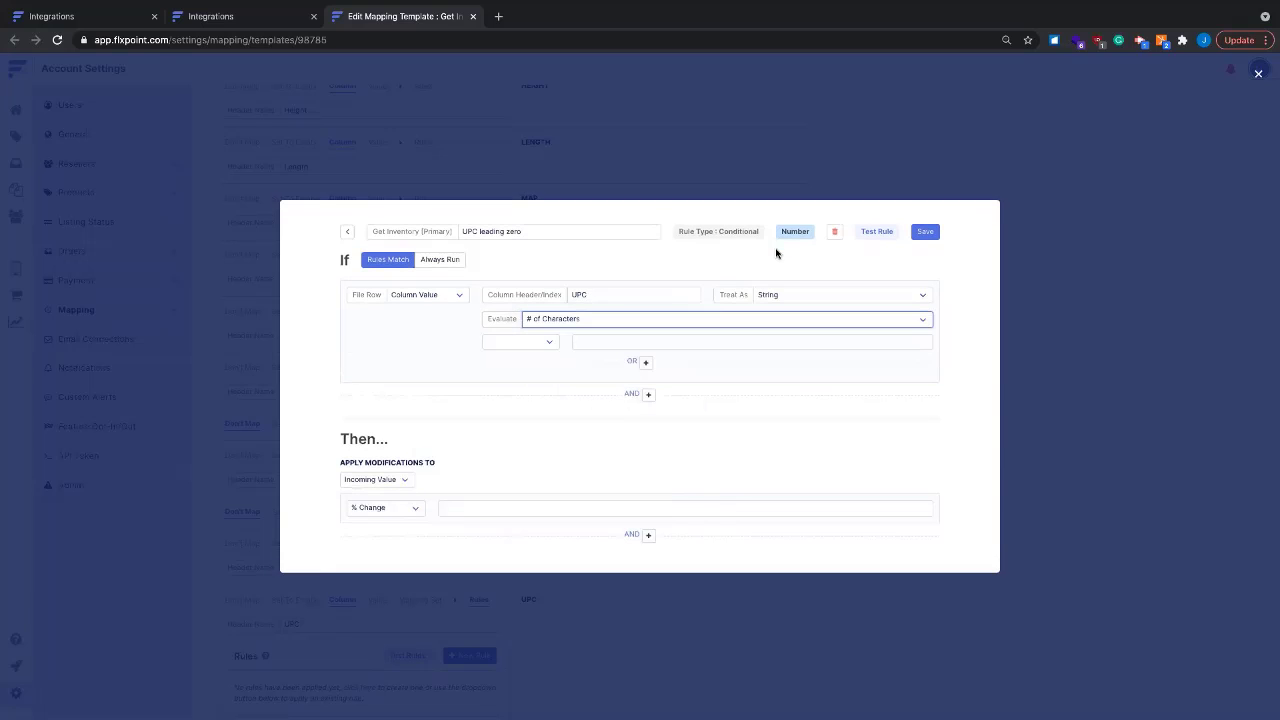
Set the condition to fewer than 12 characters
{"action": "left_click", "coordinate": [521, 341]}
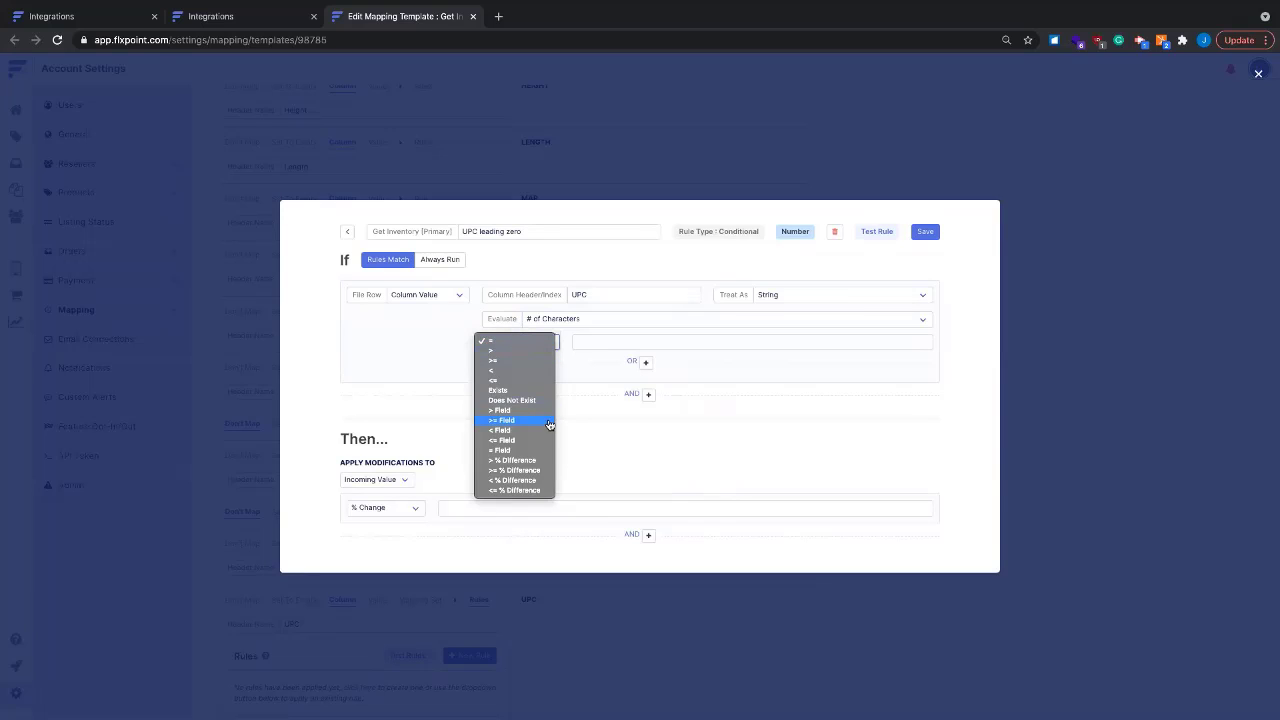
{"action": "left_click", "coordinate": [541, 371]}
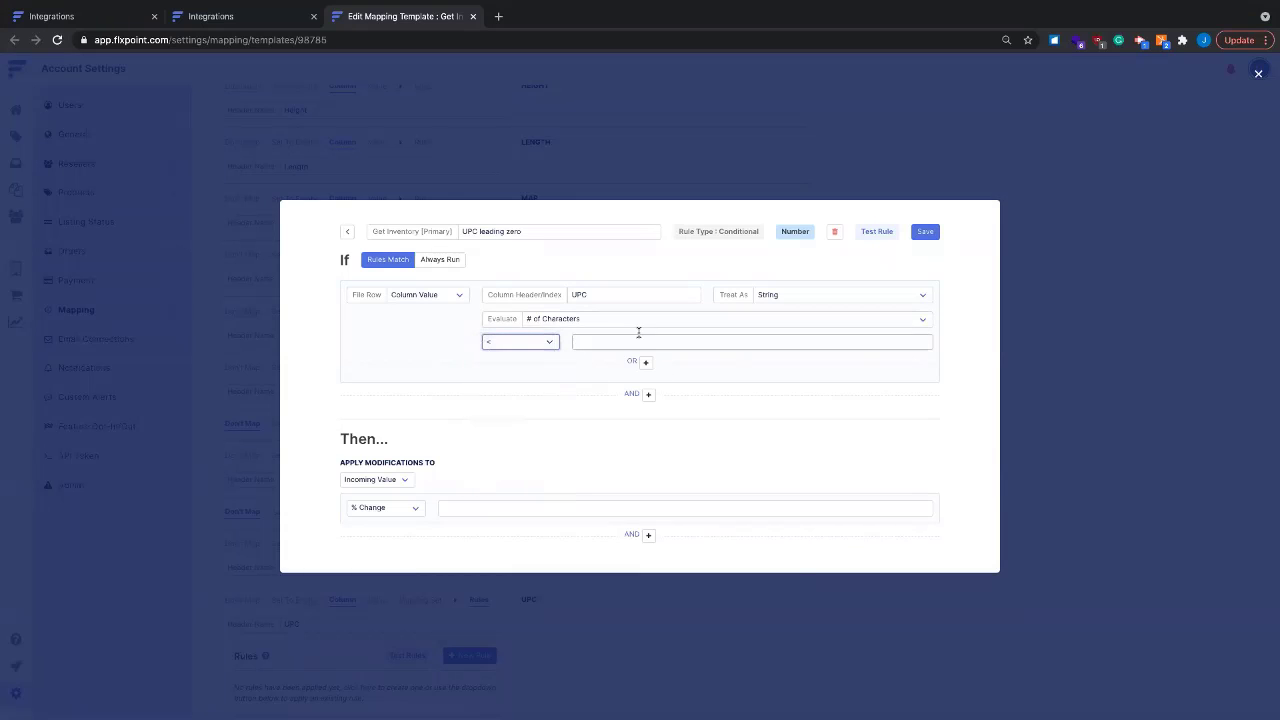
{"action": "left_click", "coordinate": [630, 341]}
{"action": "type", "text": "12"}
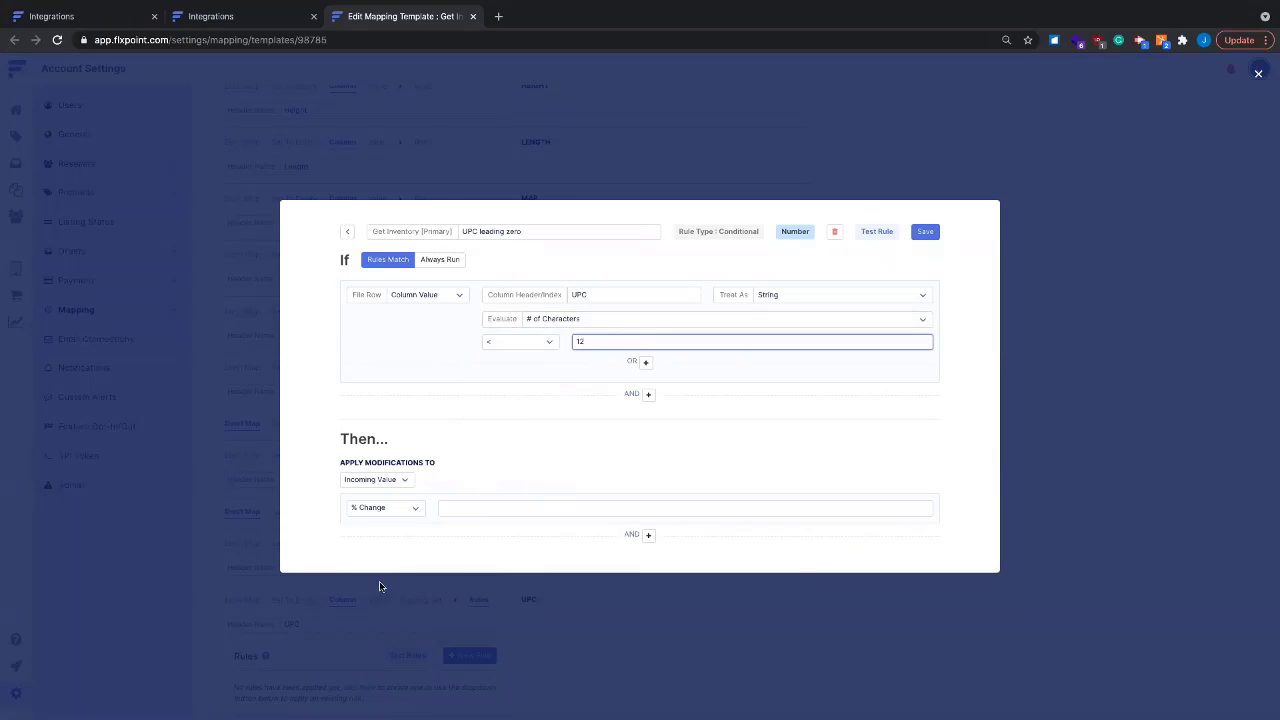
Apply the rule's modification to the Original Value
{"action": "left_click", "coordinate": [385, 508]}
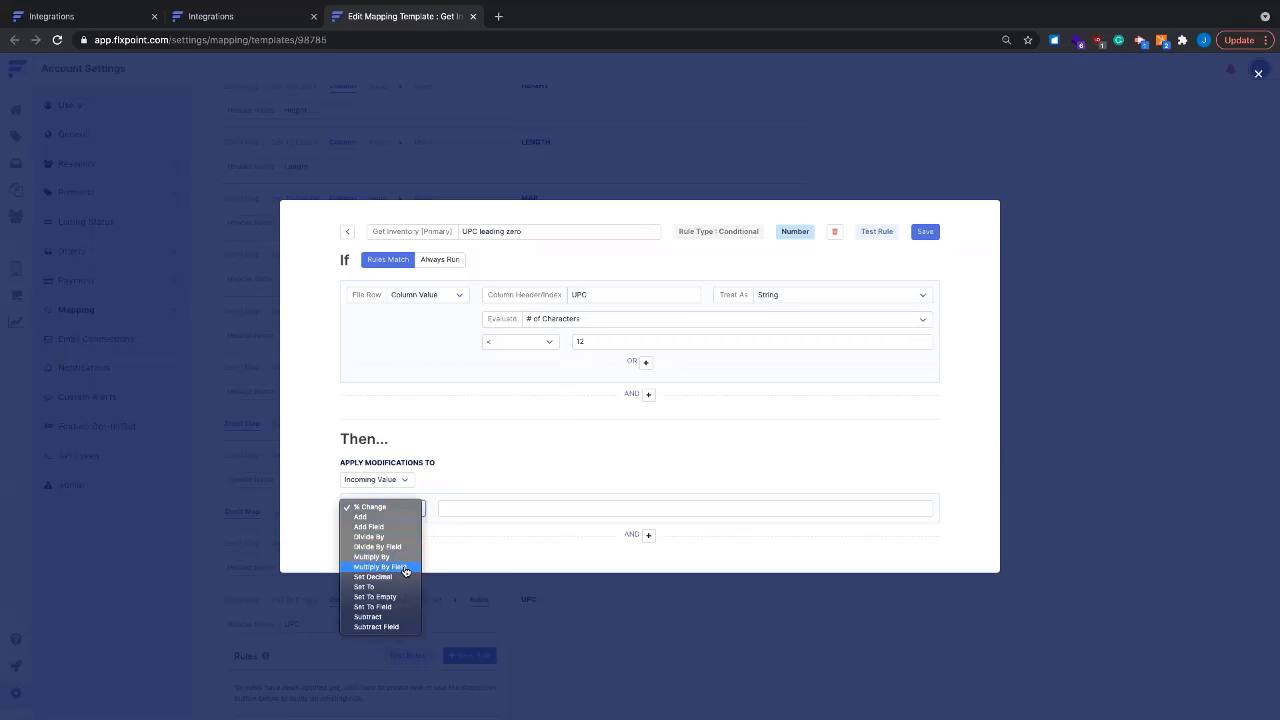
{"action": "left_click", "coordinate": [456, 568]}
{"action": "left_click", "coordinate": [412, 511]}
{"action": "left_click", "coordinate": [460, 570]}
{"action": "left_click", "coordinate": [412, 519]}
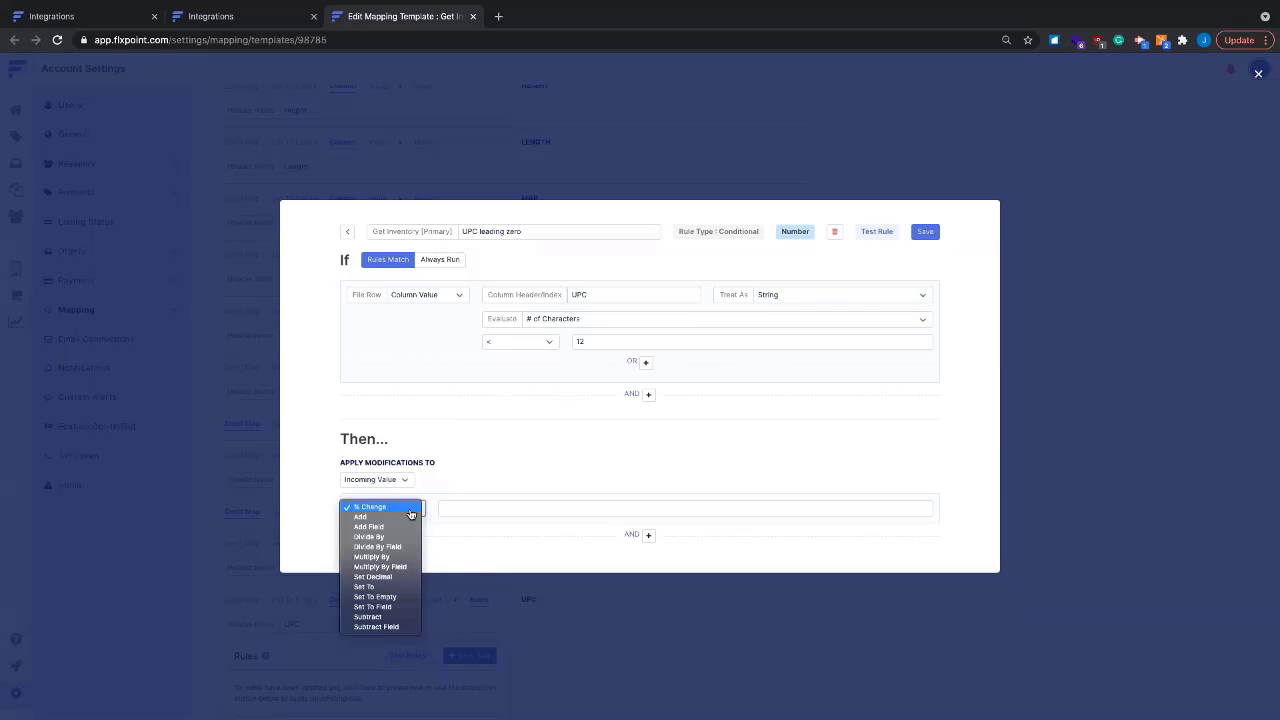
{"action": "left_click", "coordinate": [403, 478]}
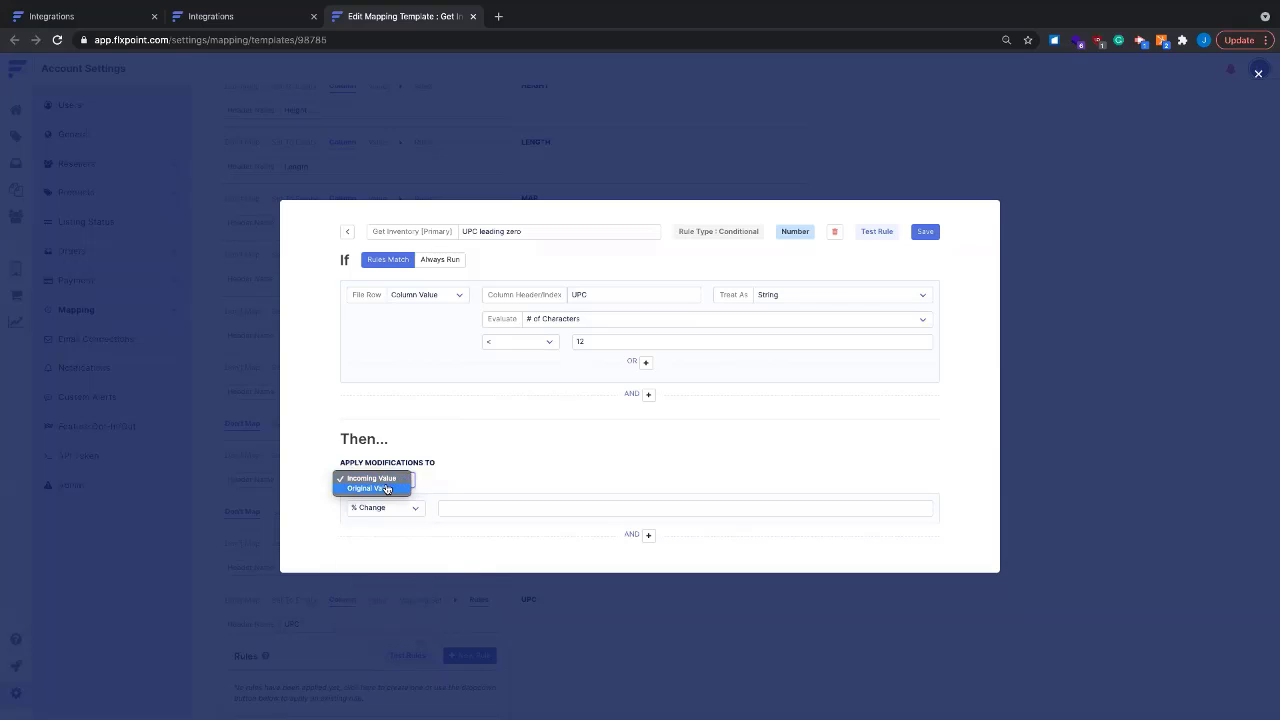
{"action": "left_click", "coordinate": [384, 489]}
{"action": "left_click", "coordinate": [400, 508]}
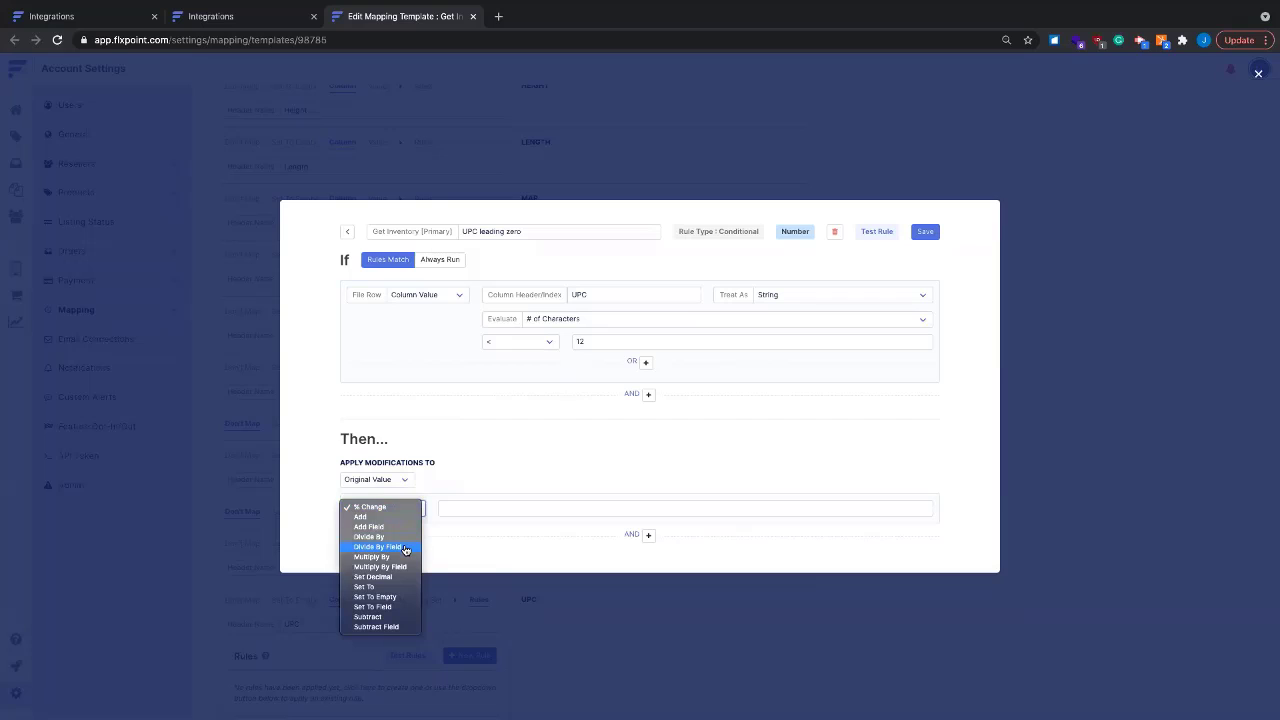
{"action": "left_click", "coordinate": [484, 555]}
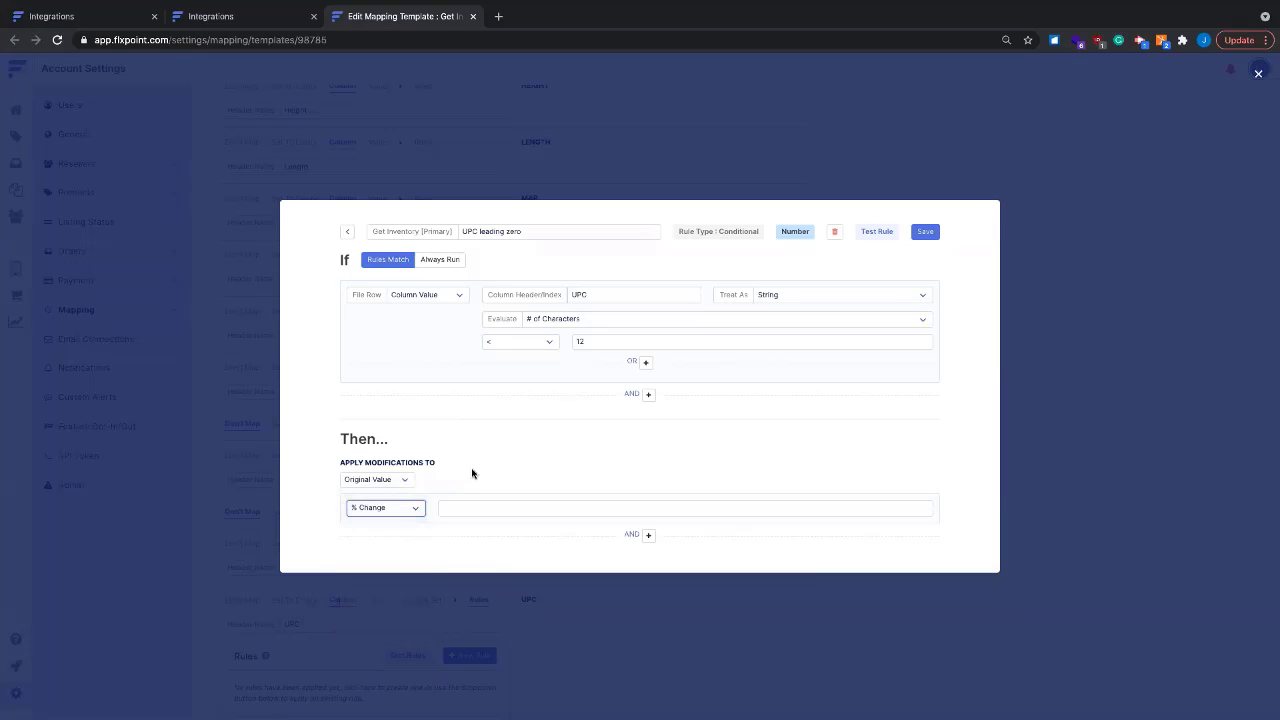
{"action": "left_click", "coordinate": [416, 510]}
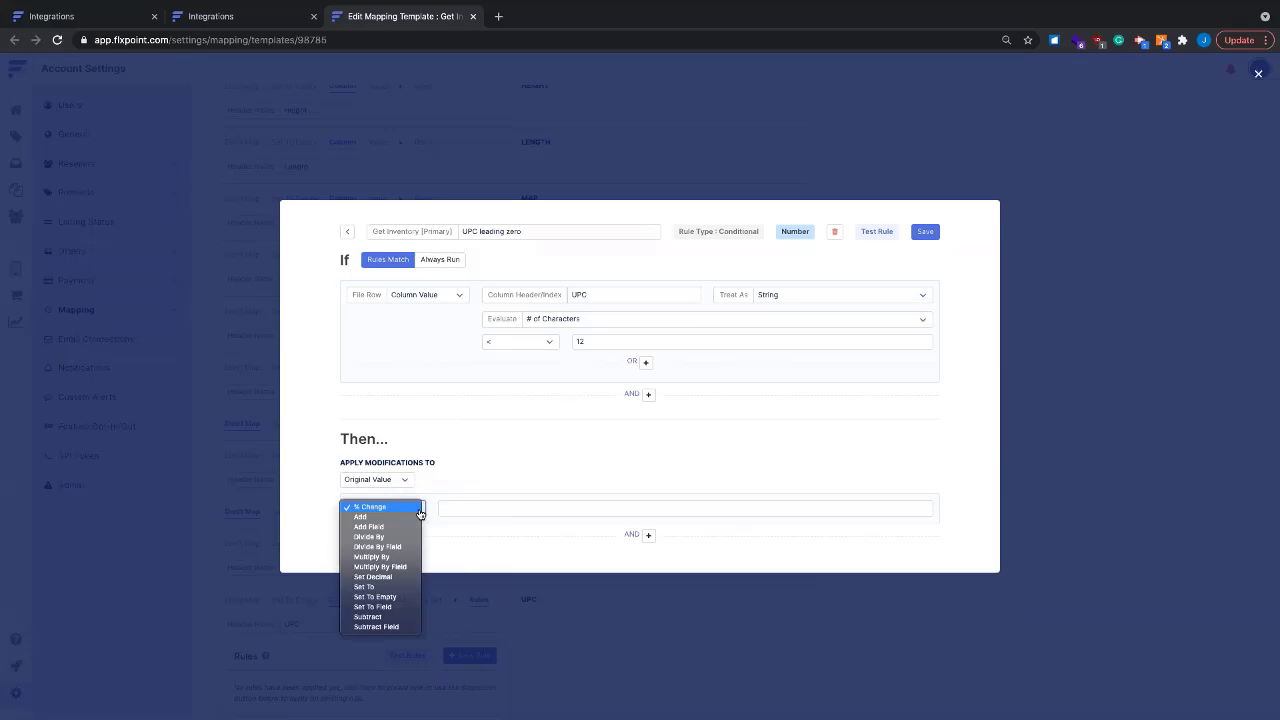
{"action": "left_click", "coordinate": [503, 466]}
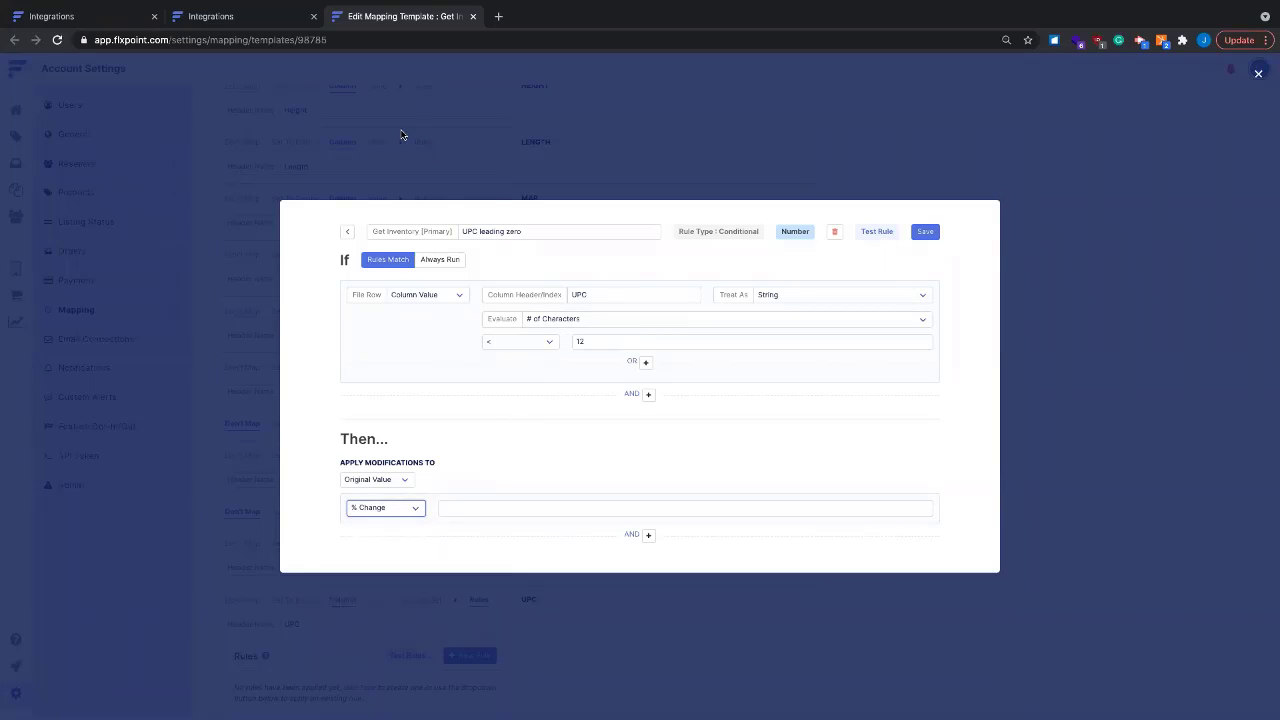
{"action": "left_click", "coordinate": [347, 231]}
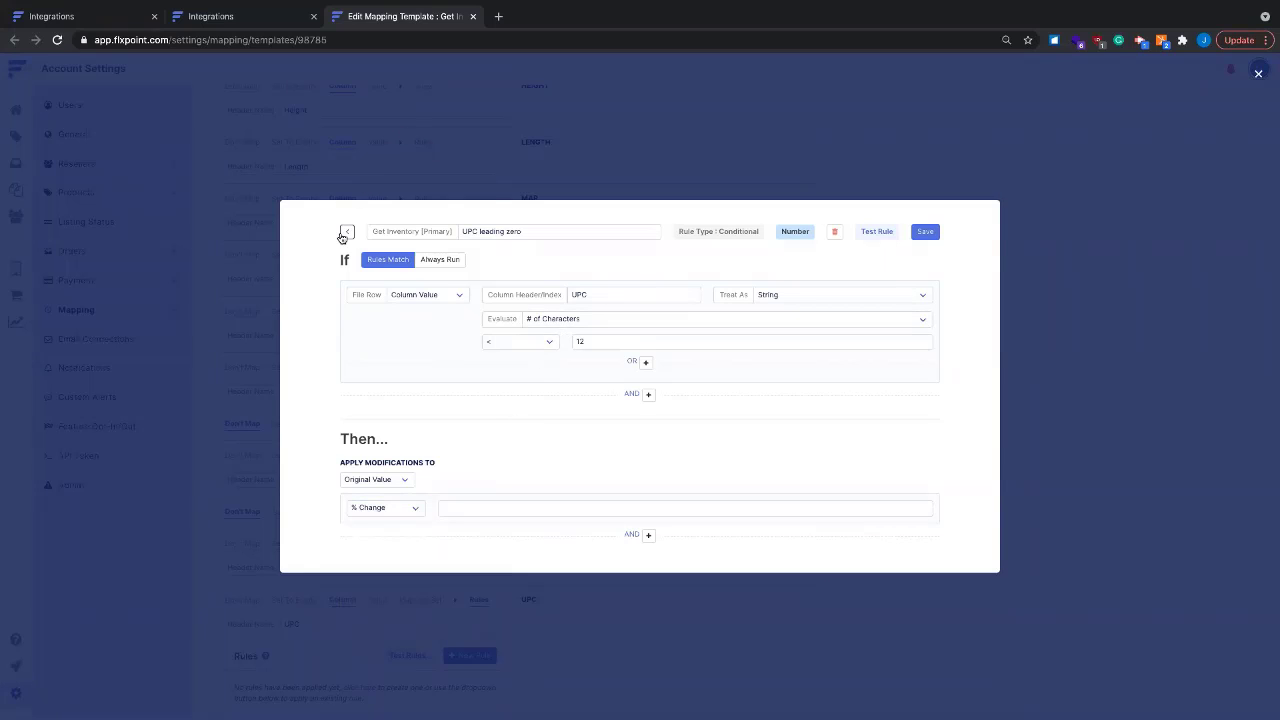
Delete the 'UPC leading zero' rule and close the rules tab
{"action": "left_click", "coordinate": [834, 236]}
{"action": "left_click", "coordinate": [766, 236]}
{"action": "left_click", "coordinate": [838, 237]}
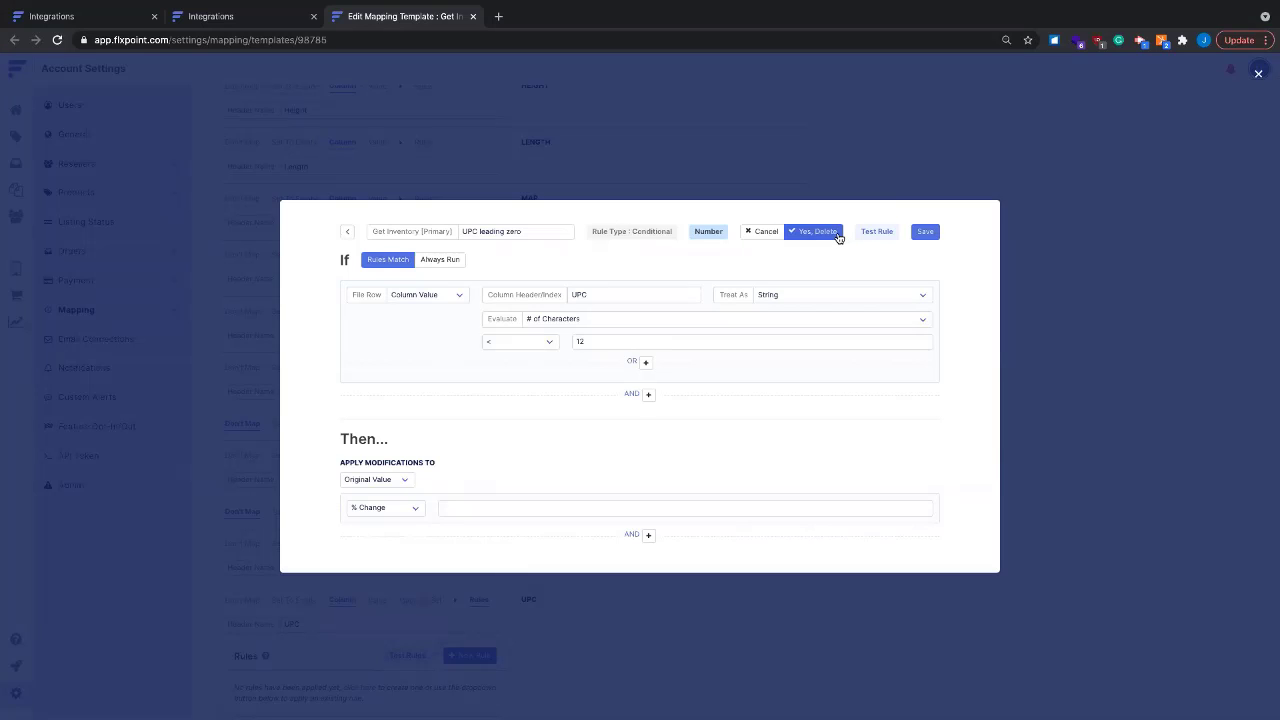
{"action": "left_click", "coordinate": [820, 236]}
{"action": "left_click", "coordinate": [472, 402]}
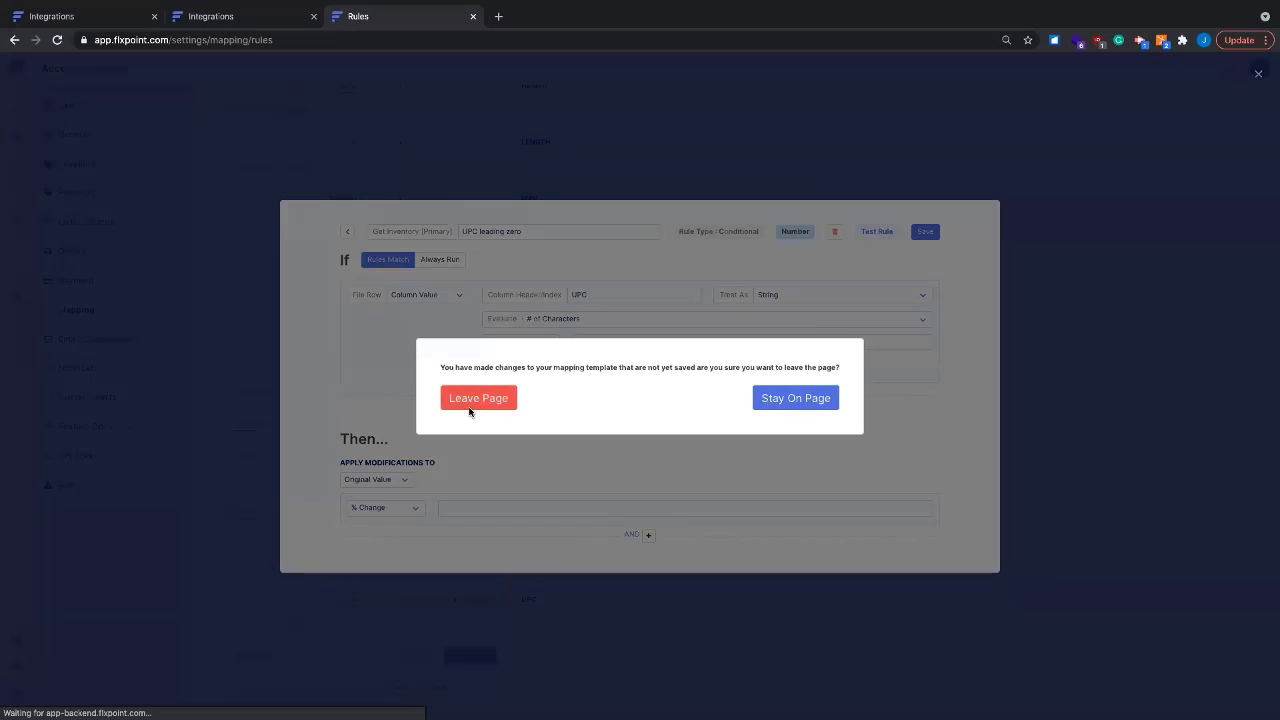
{"action": "left_click", "coordinate": [472, 16]}
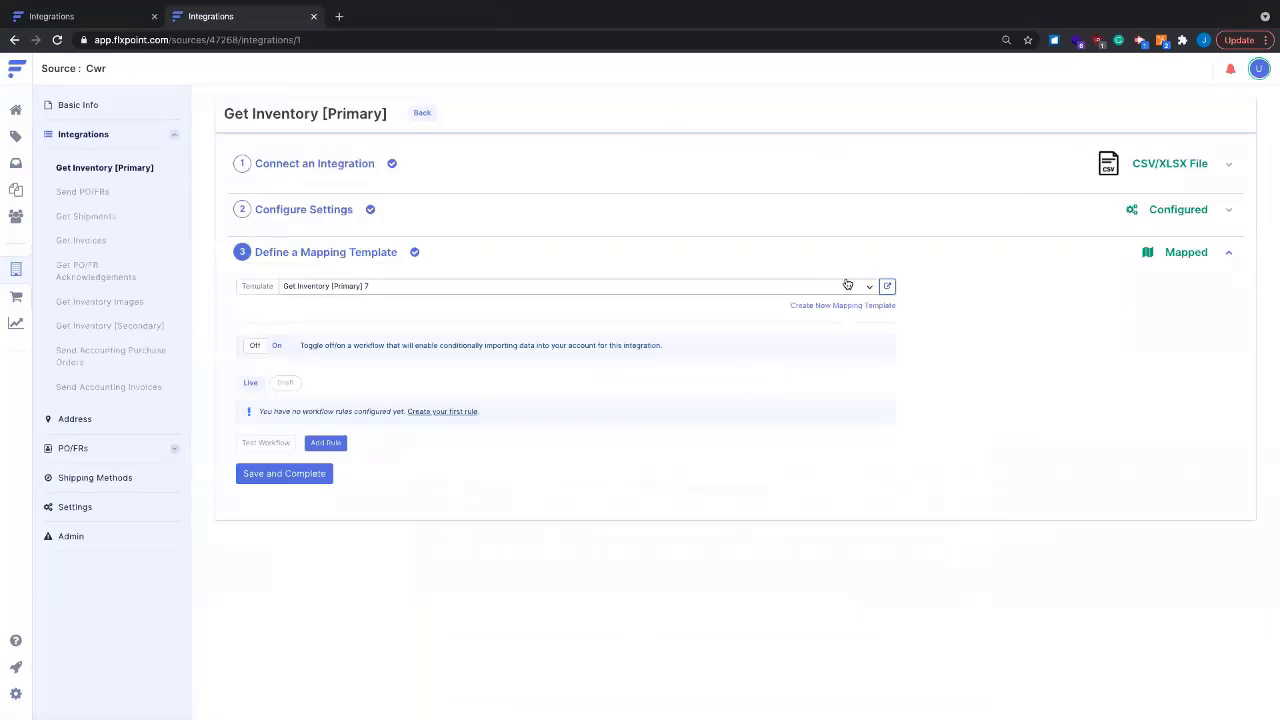
Reopen the mapping template and start a new rule on the UPC field
{"action": "left_click", "coordinate": [887, 286]}
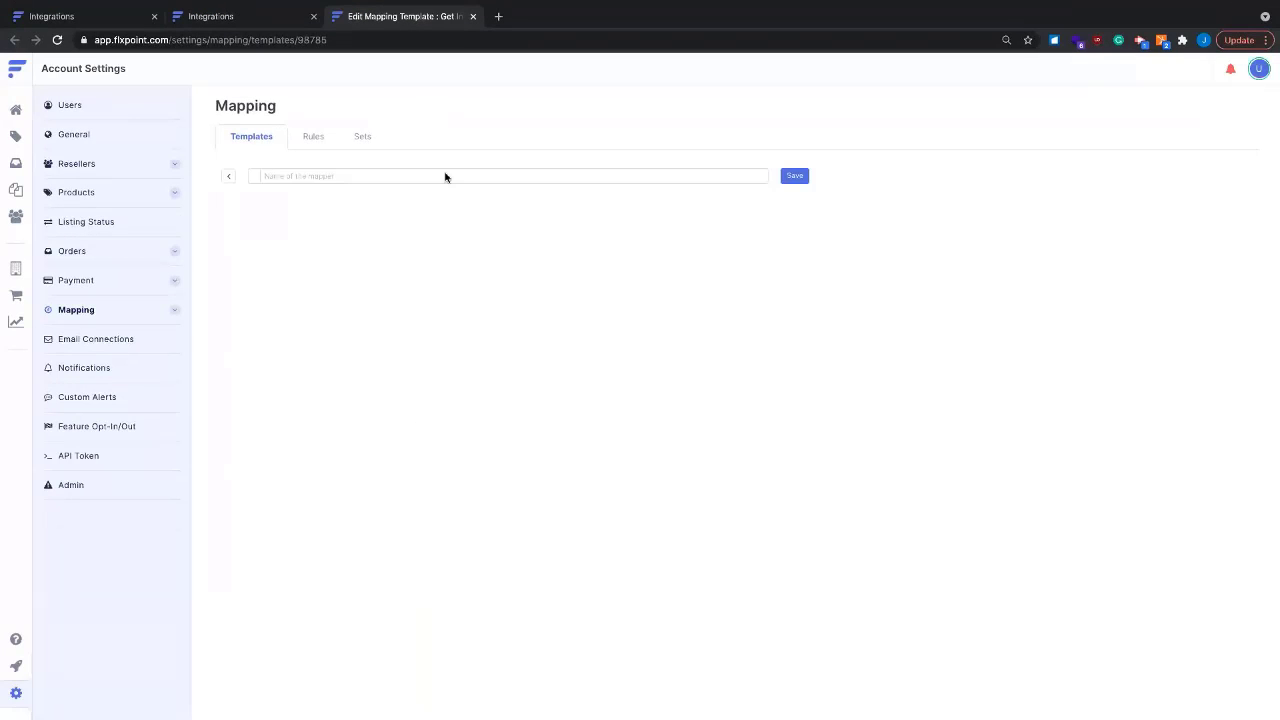
{"action": "scroll", "coordinate": [457, 282], "scroll_direction": "down", "scroll_amount": 10}
{"action": "scroll", "coordinate": [457, 252], "scroll_direction": "down", "scroll_amount": 6}
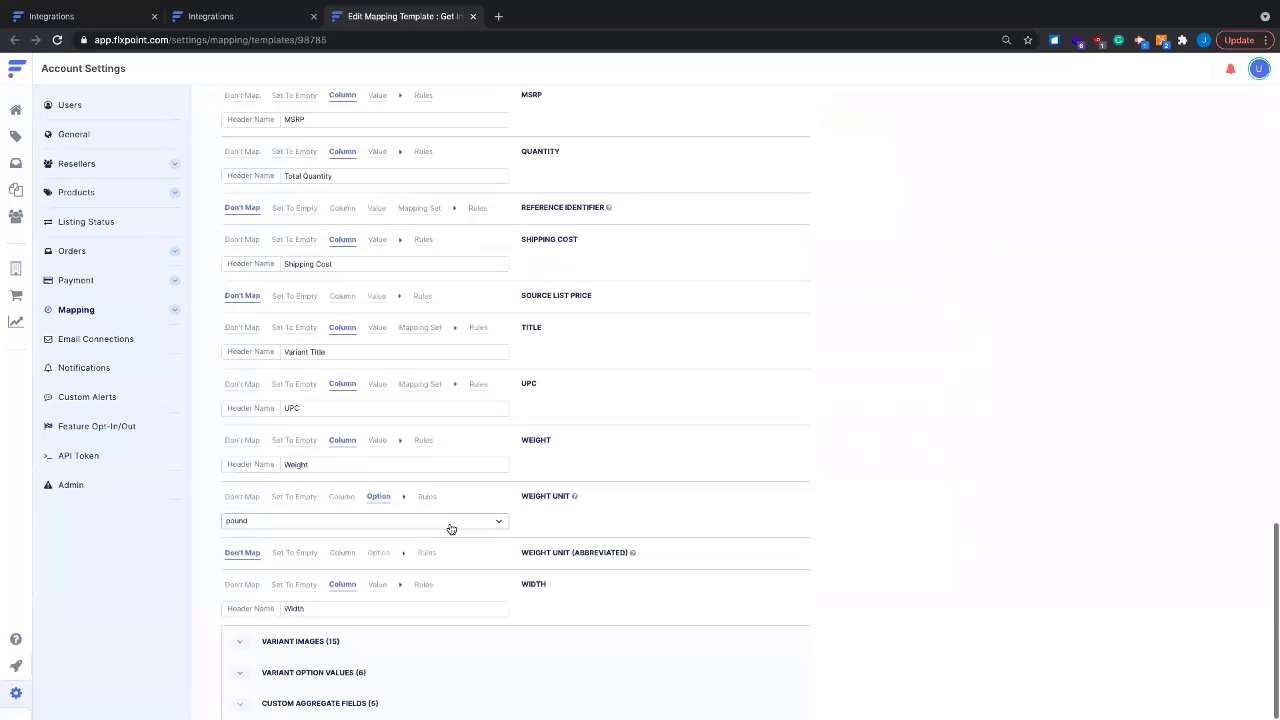
{"action": "left_click", "coordinate": [479, 388]}
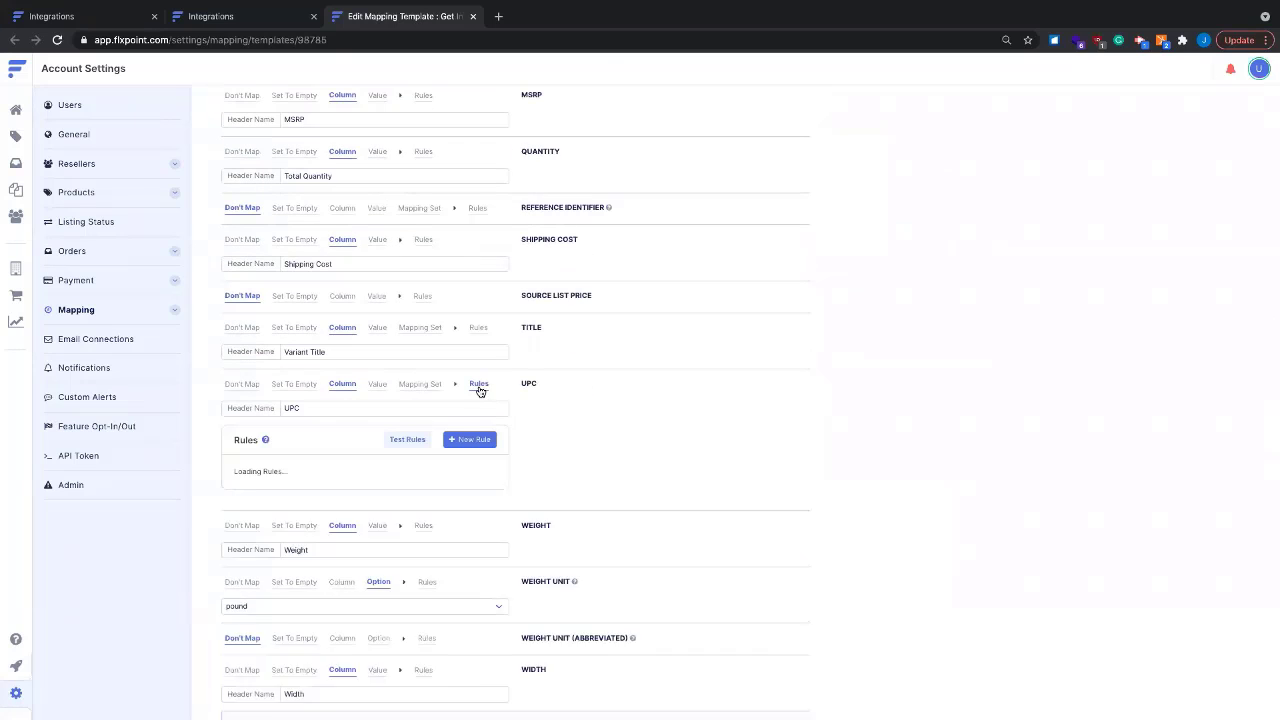
{"action": "left_click", "coordinate": [482, 440]}
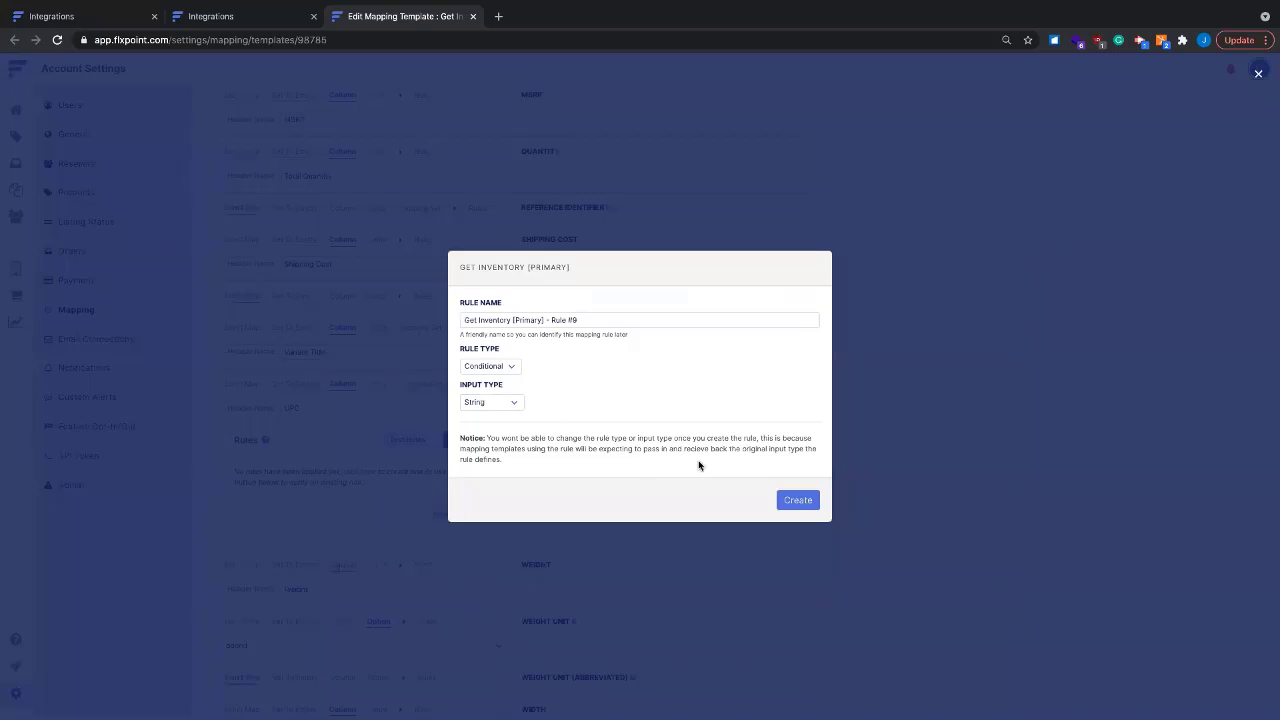
Create the Conditional String rule and make its If condition check the UPC column value
{"action": "left_click", "coordinate": [797, 499]}
{"action": "left_click", "coordinate": [421, 320]}
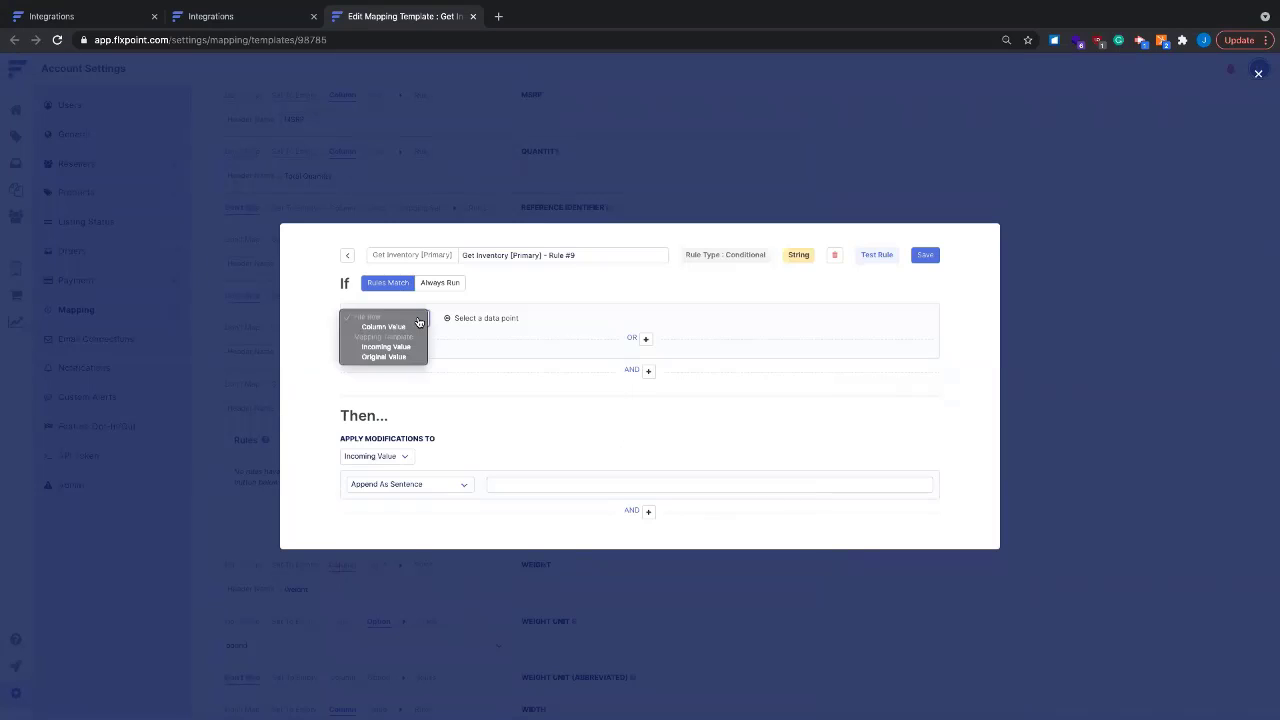
{"action": "left_click", "coordinate": [414, 327]}
{"action": "left_click", "coordinate": [649, 306]}
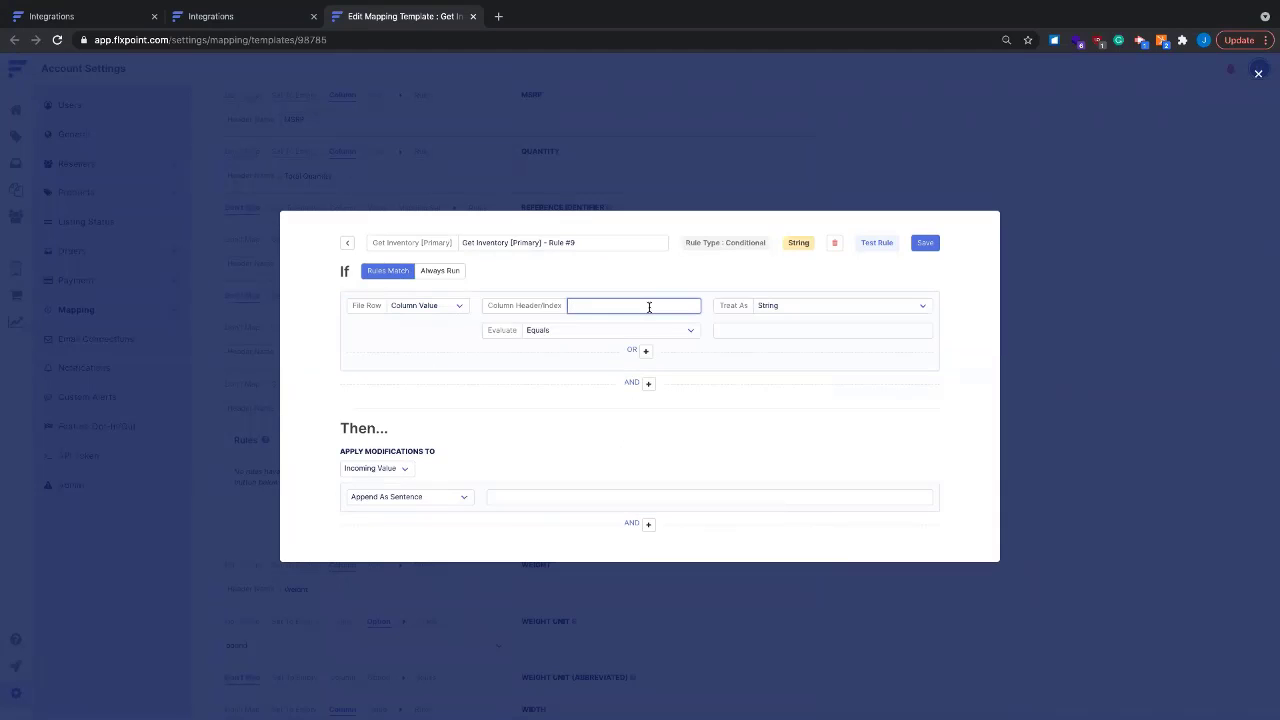
{"action": "type", "text": "UPC"}
{"action": "left_click", "coordinate": [433, 498]}
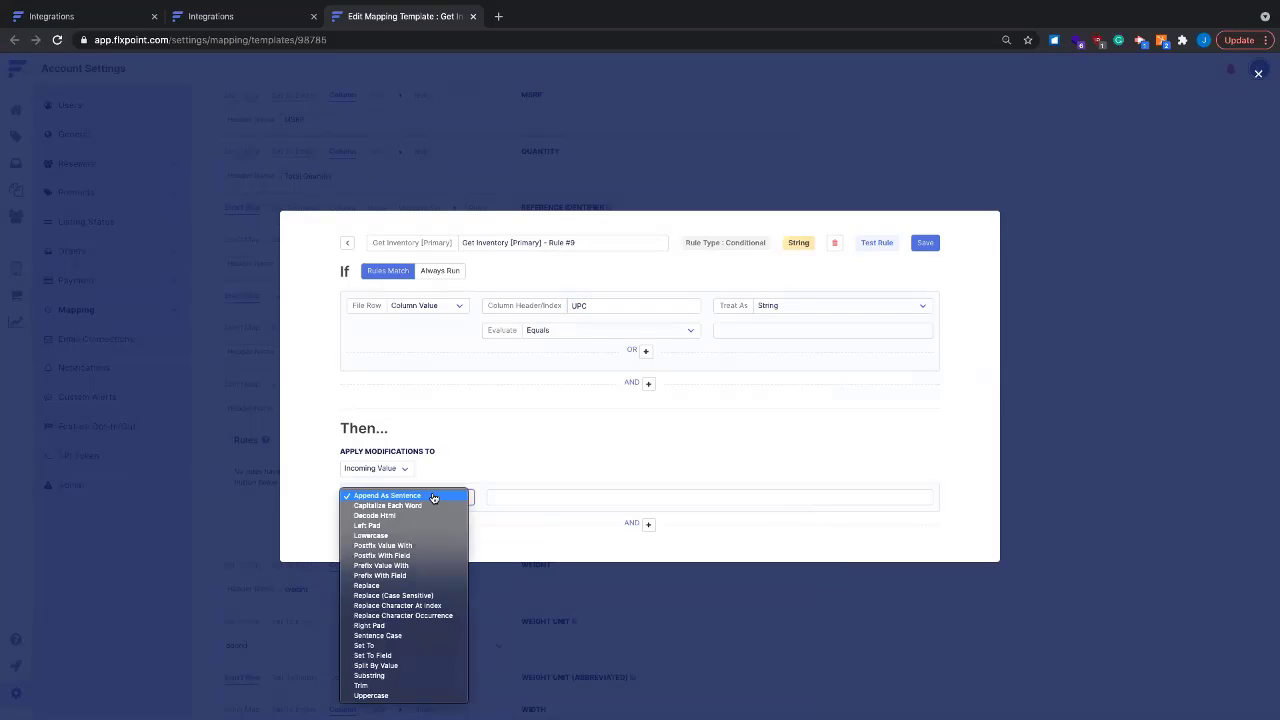
{"action": "left_click", "coordinate": [492, 450]}
Set the condition to UPC having fewer than 12 characters
{"action": "left_click", "coordinate": [593, 333]}
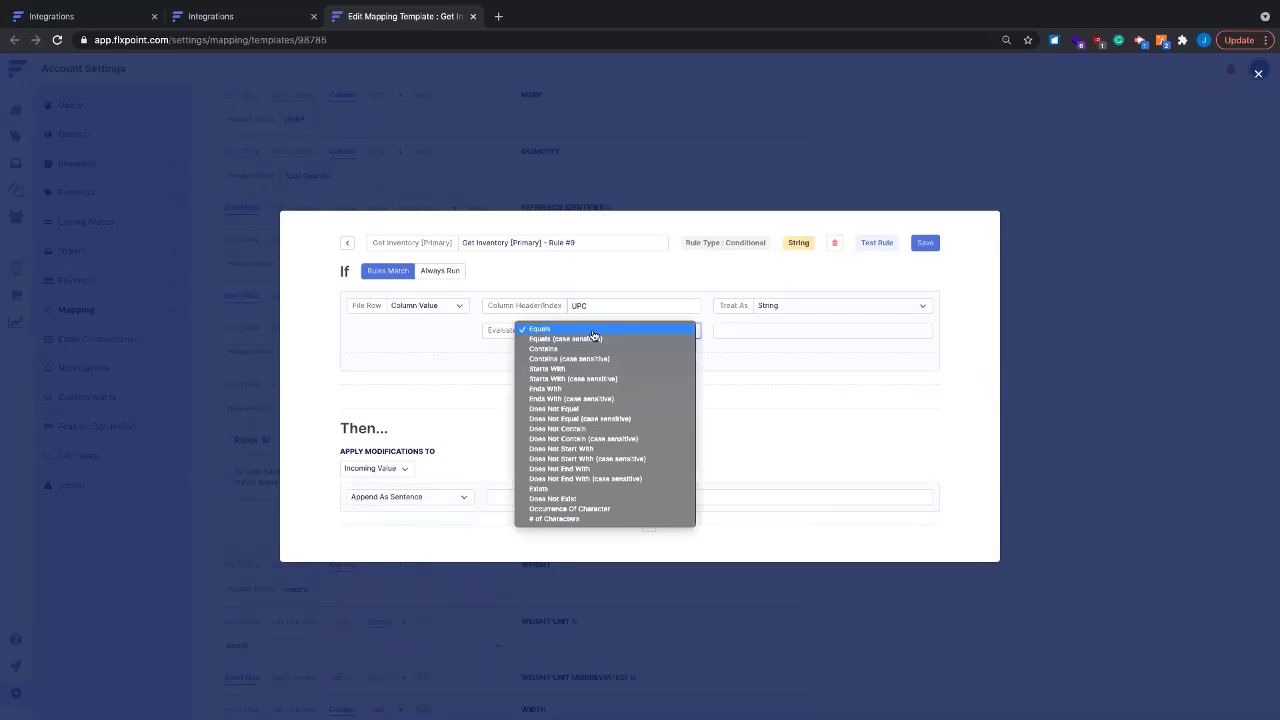
{"action": "left_click", "coordinate": [720, 334]}
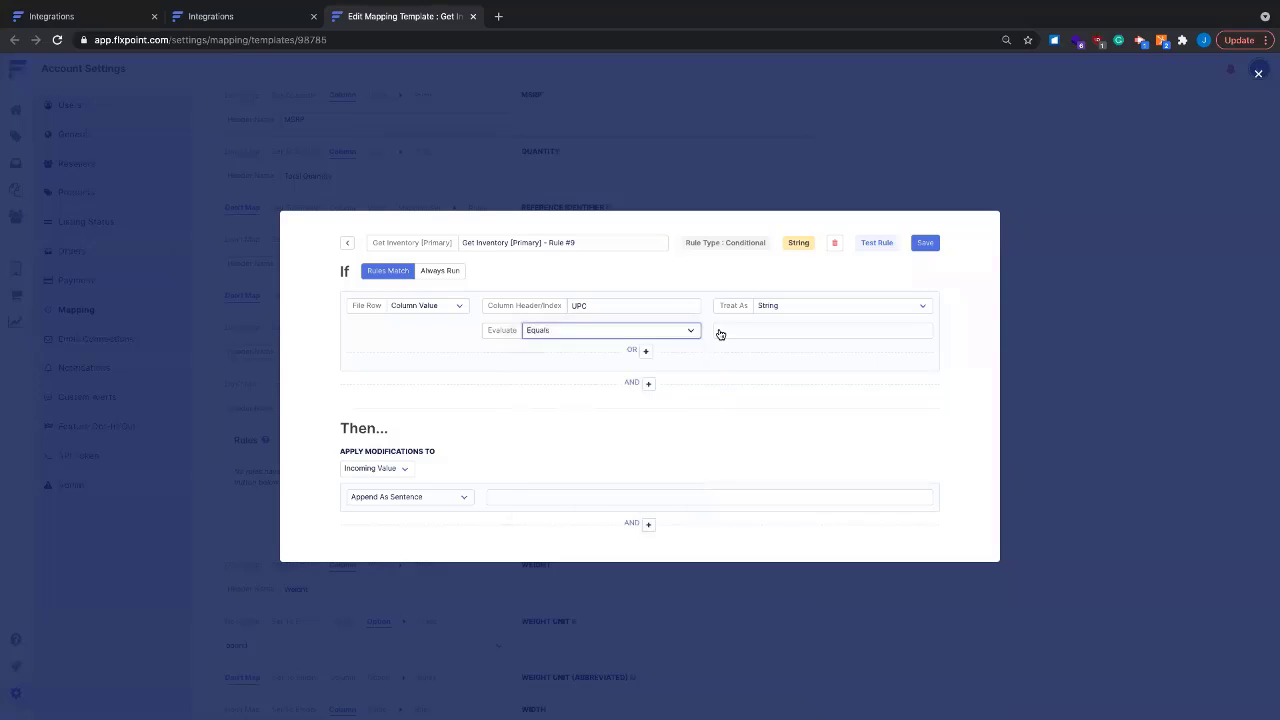
{"action": "left_click", "coordinate": [532, 342]}
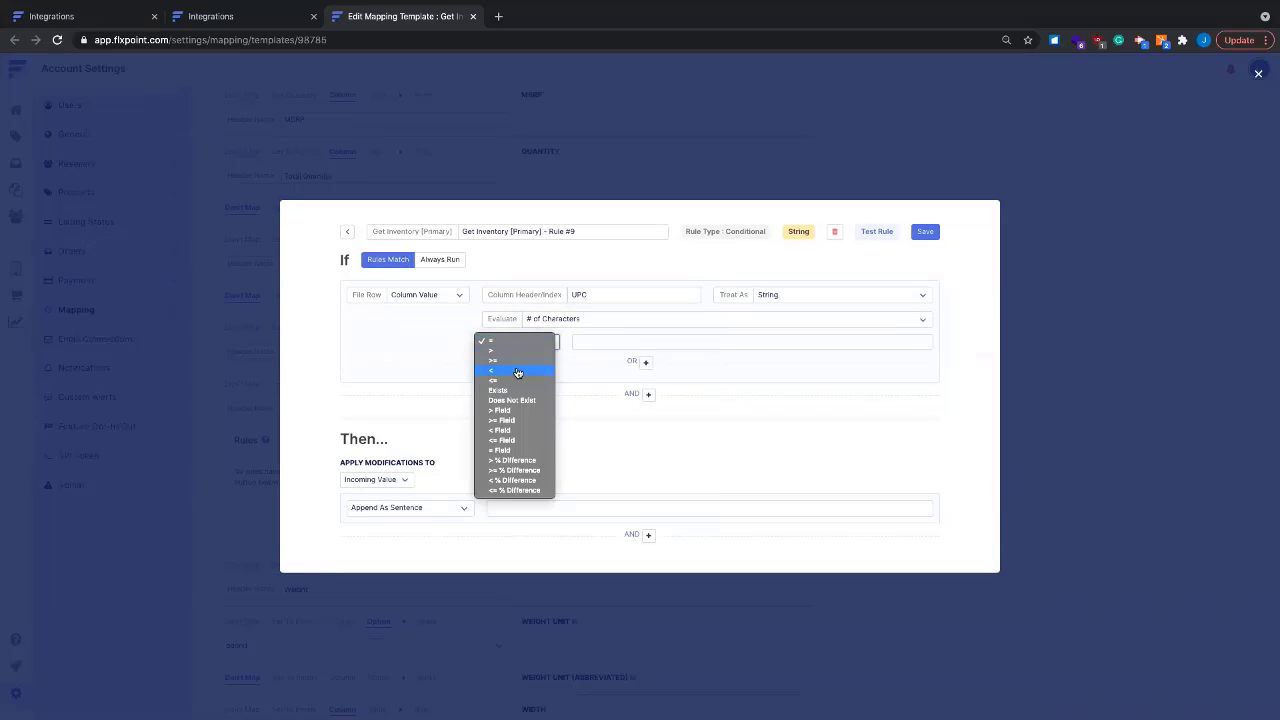
{"action": "left_click", "coordinate": [517, 372]}
{"action": "left_click", "coordinate": [660, 341]}
{"action": "type", "text": "12"}
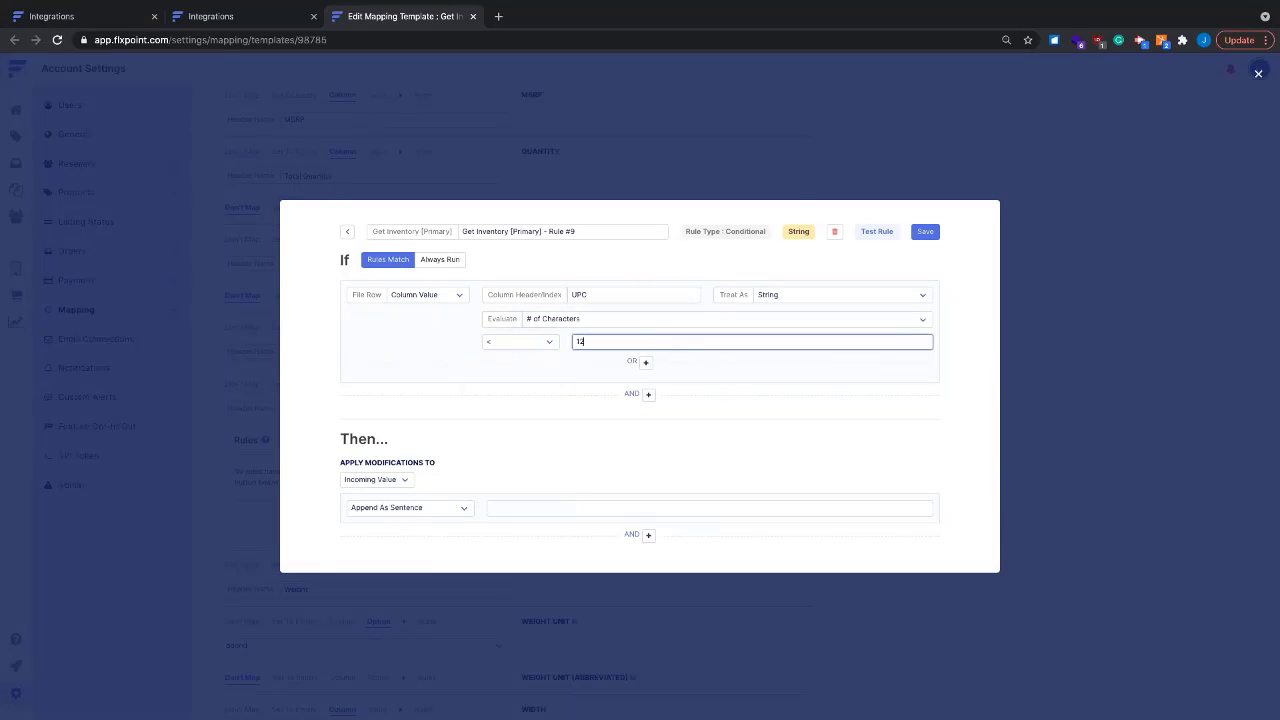
{"action": "left_click", "coordinate": [624, 422]}
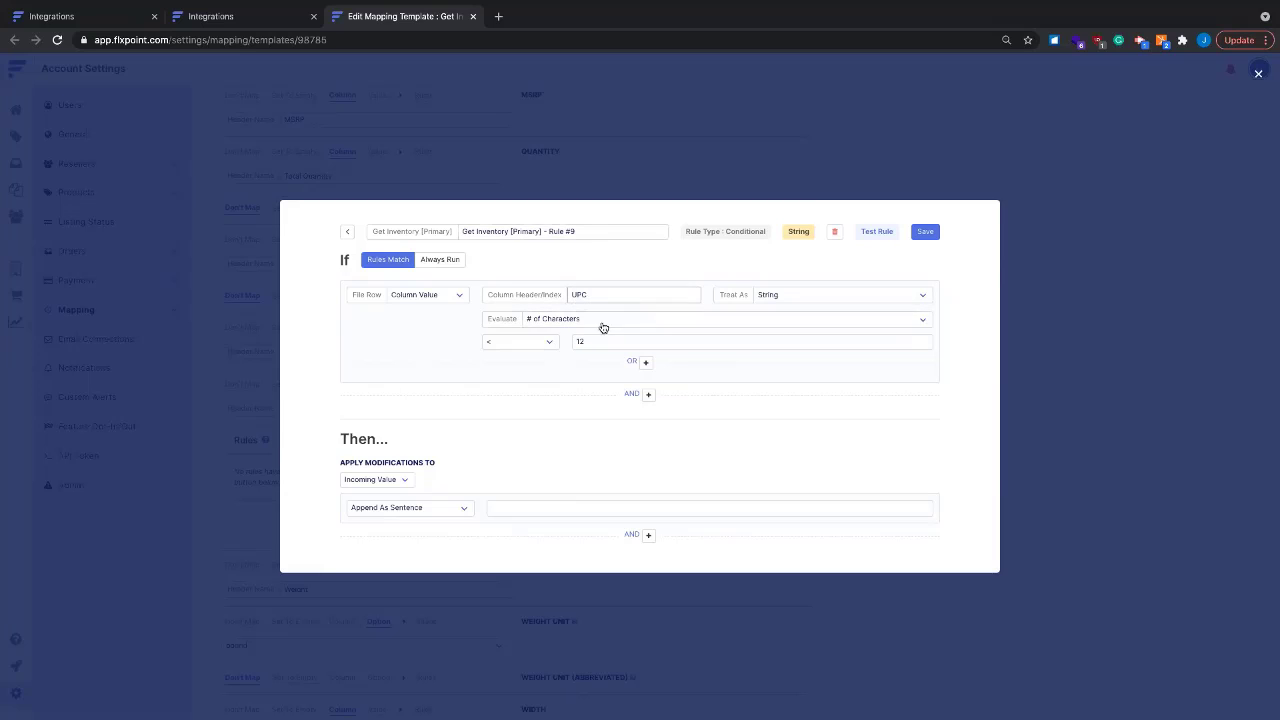
Set the modification to Prefix Value With and enter 0
{"action": "left_click", "coordinate": [408, 519]}
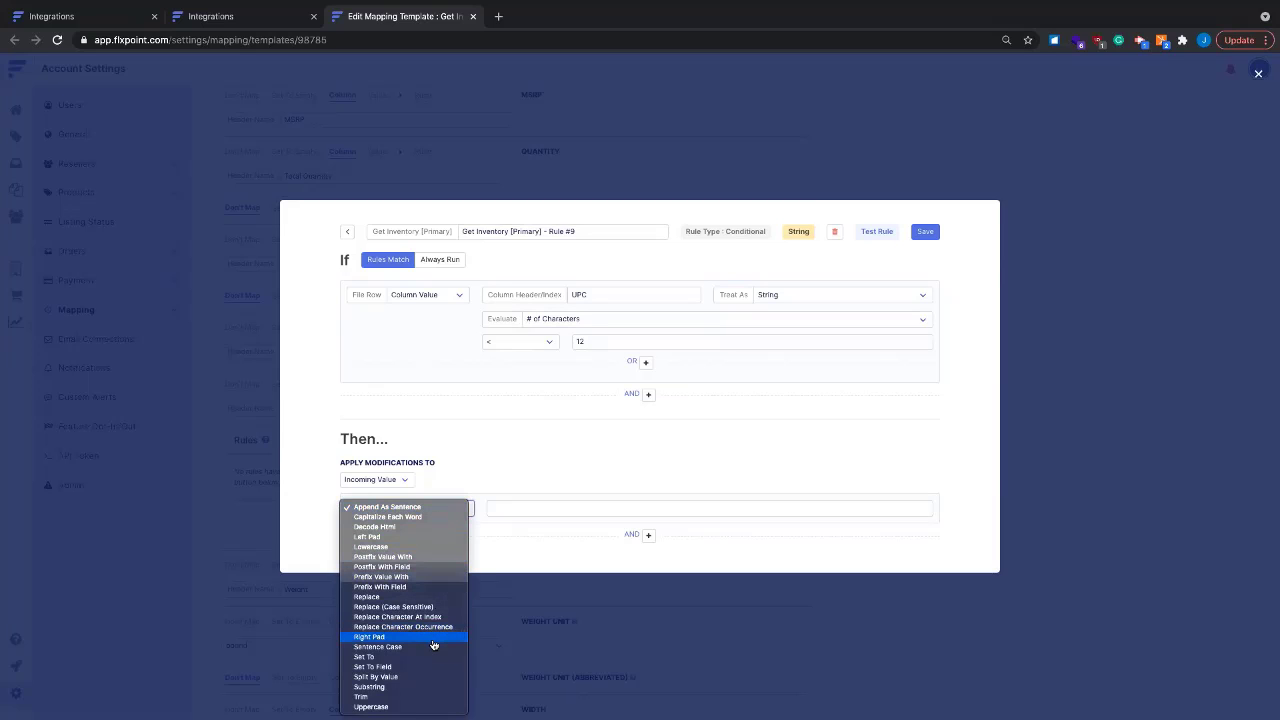
{"action": "left_click", "coordinate": [424, 581]}
{"action": "left_click", "coordinate": [512, 512]}
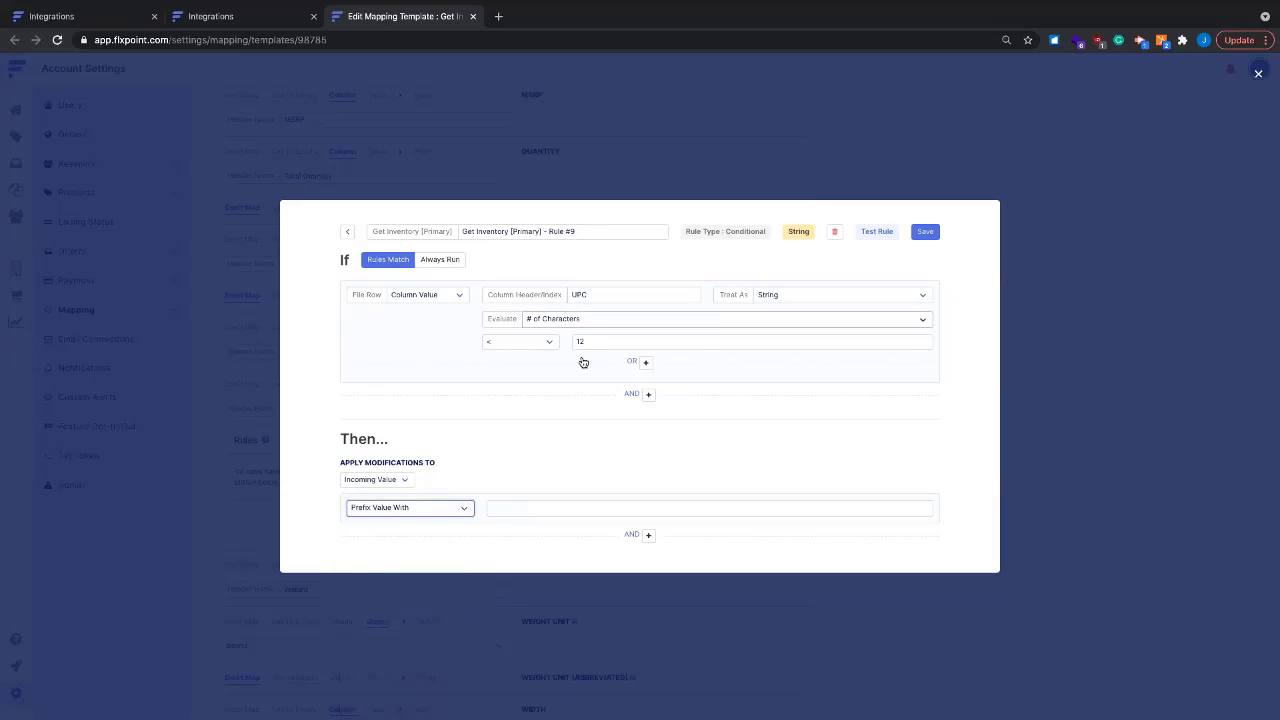
{"action": "left_click", "coordinate": [492, 508]}
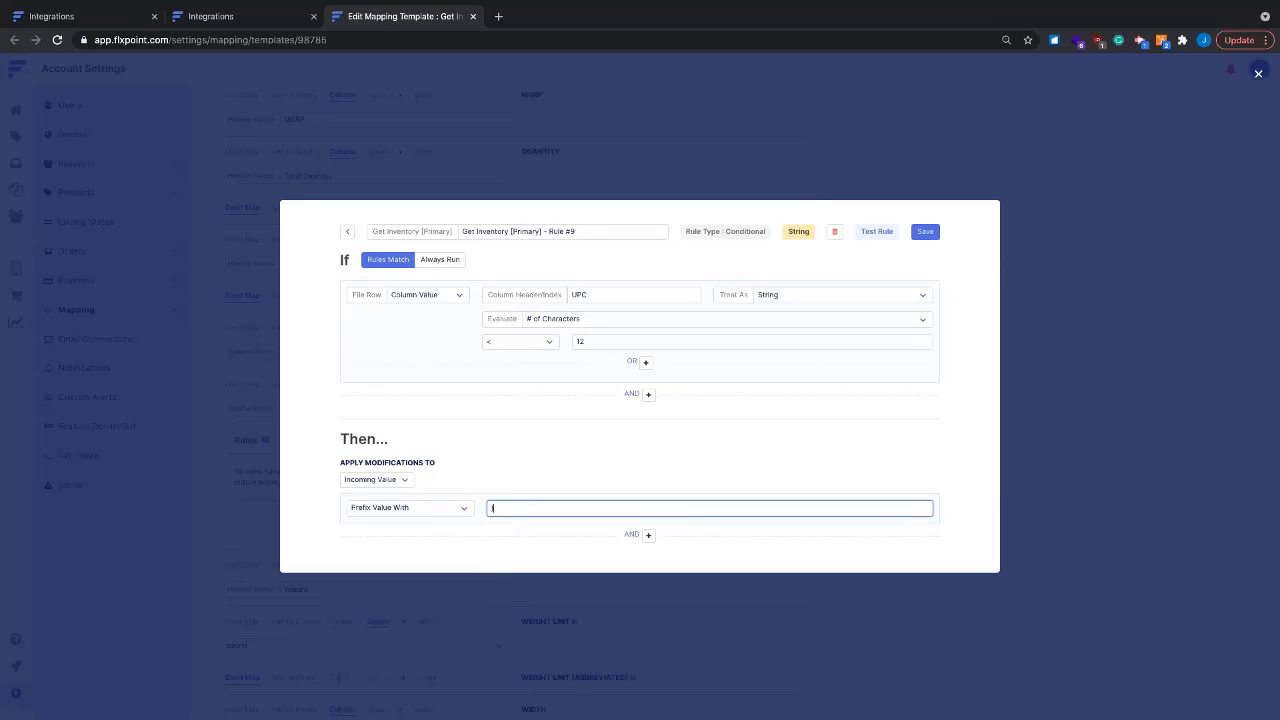
{"action": "type", "text": "0"}
Change the condition to exactly 10 characters and make the prefix 00
{"action": "left_click", "coordinate": [541, 346]}
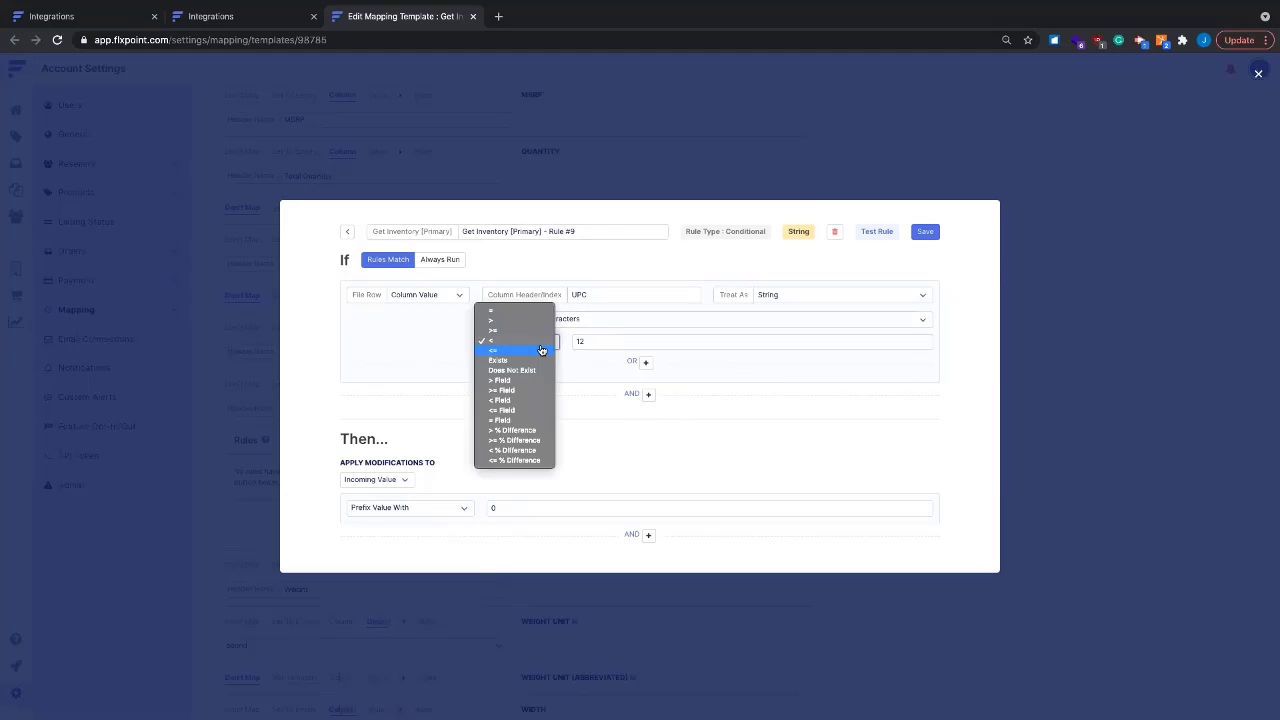
{"action": "left_click", "coordinate": [528, 311]}
{"action": "left_click", "coordinate": [610, 344]}
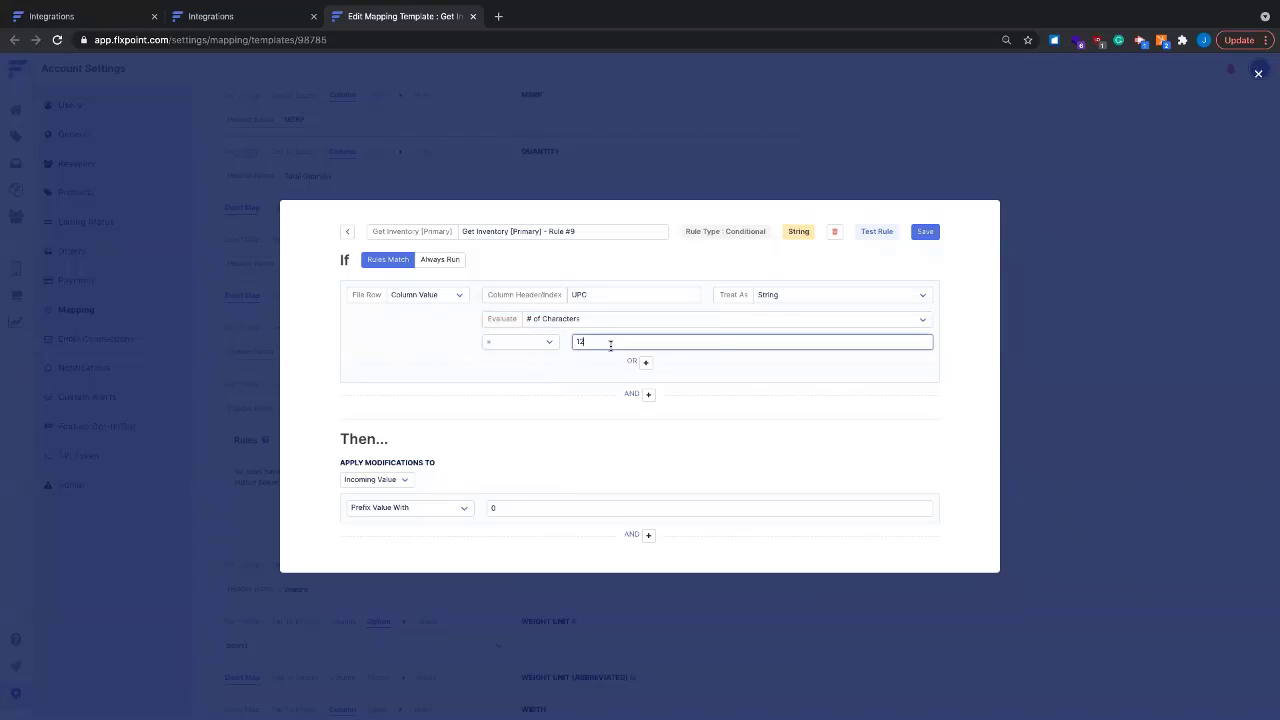
{"action": "key", "text": "BackSpace"}
{"action": "type", "text": "1"}
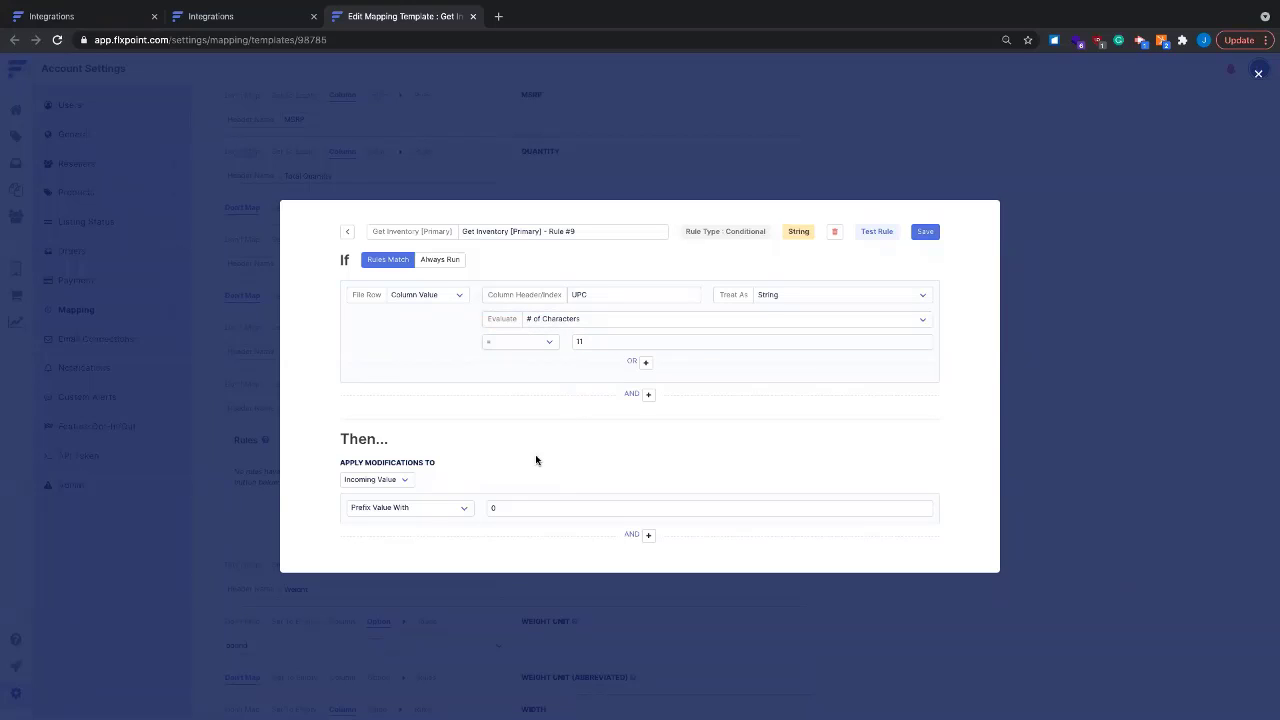
{"action": "left_click", "coordinate": [498, 508]}
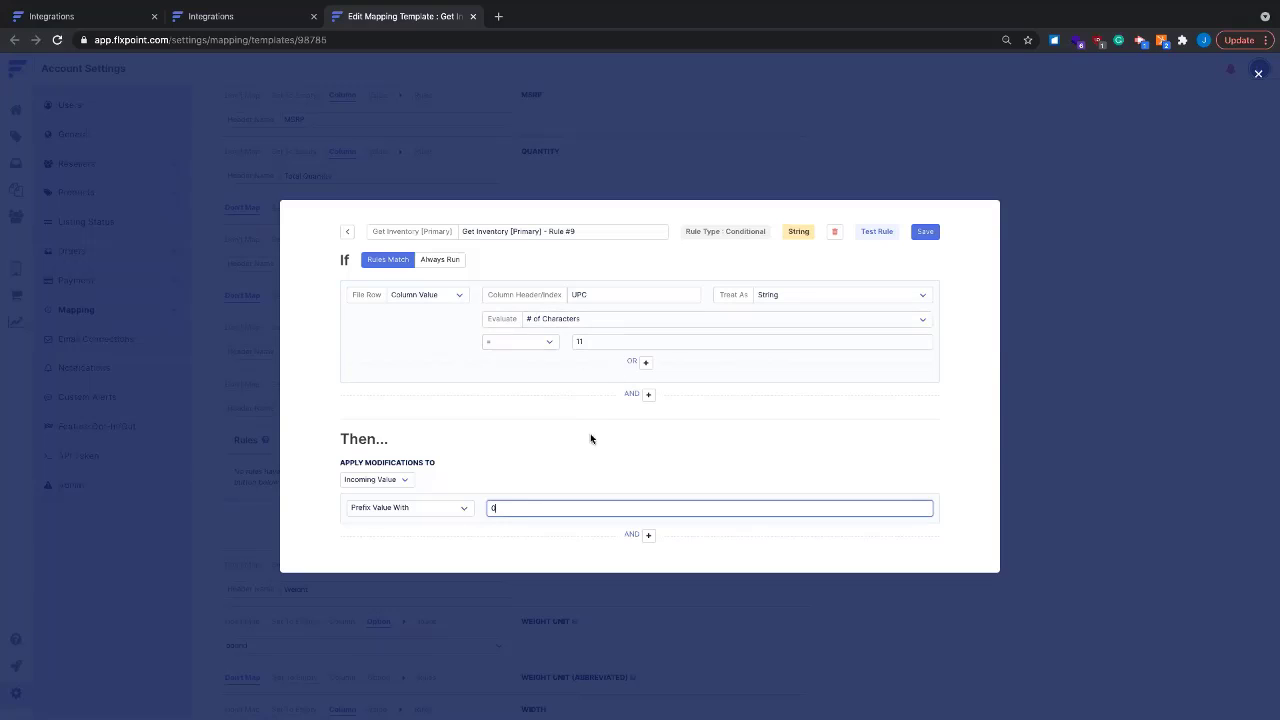
{"action": "left_click", "coordinate": [609, 341]}
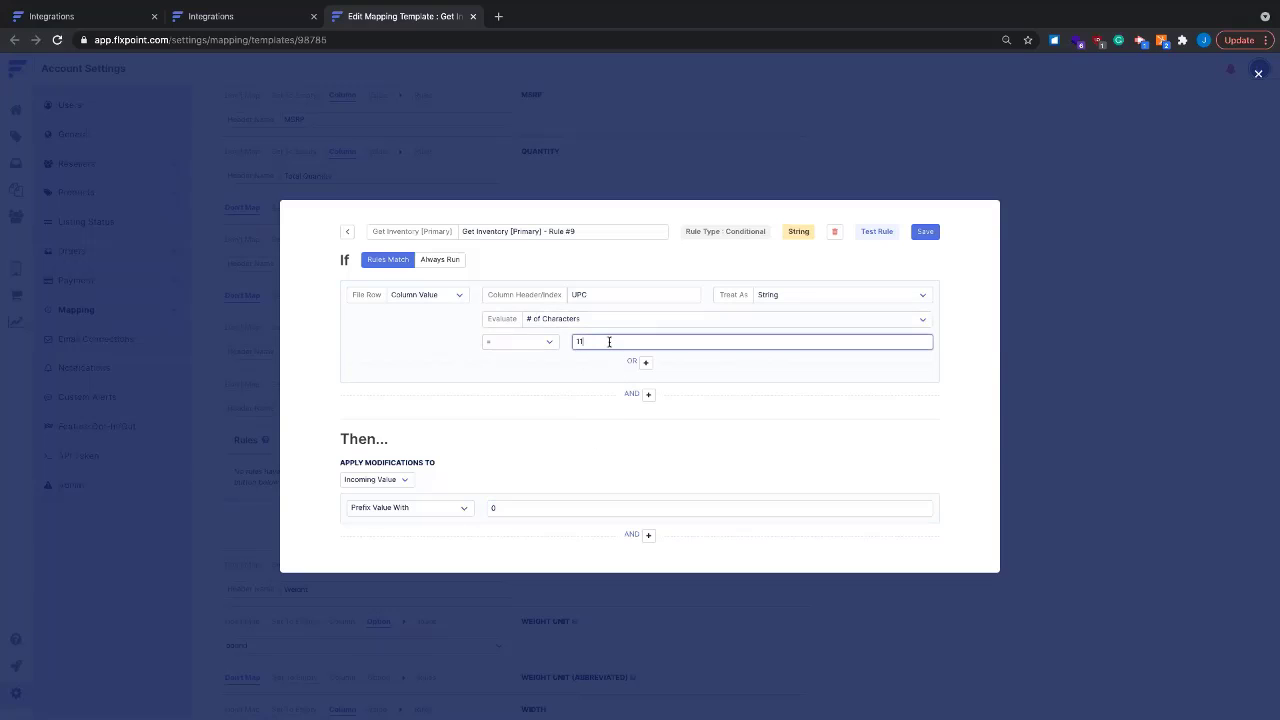
{"action": "left_click", "coordinate": [534, 510]}
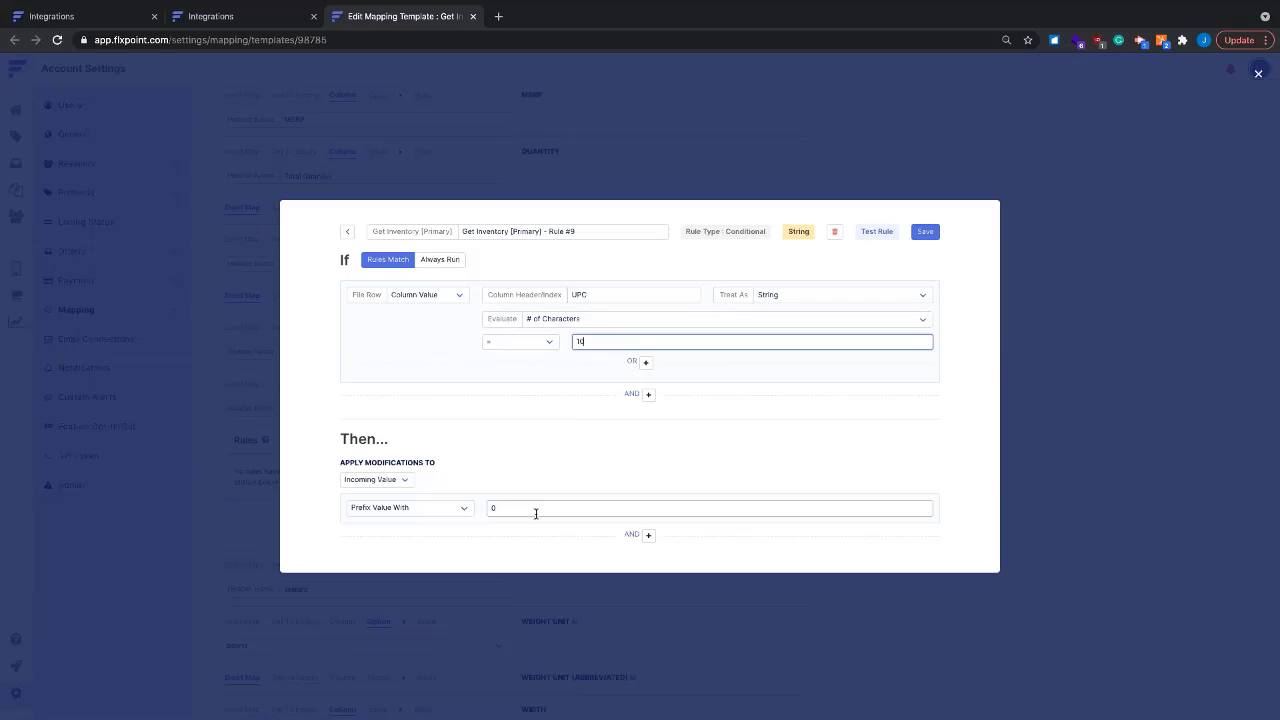
{"action": "type", "text": "0"}
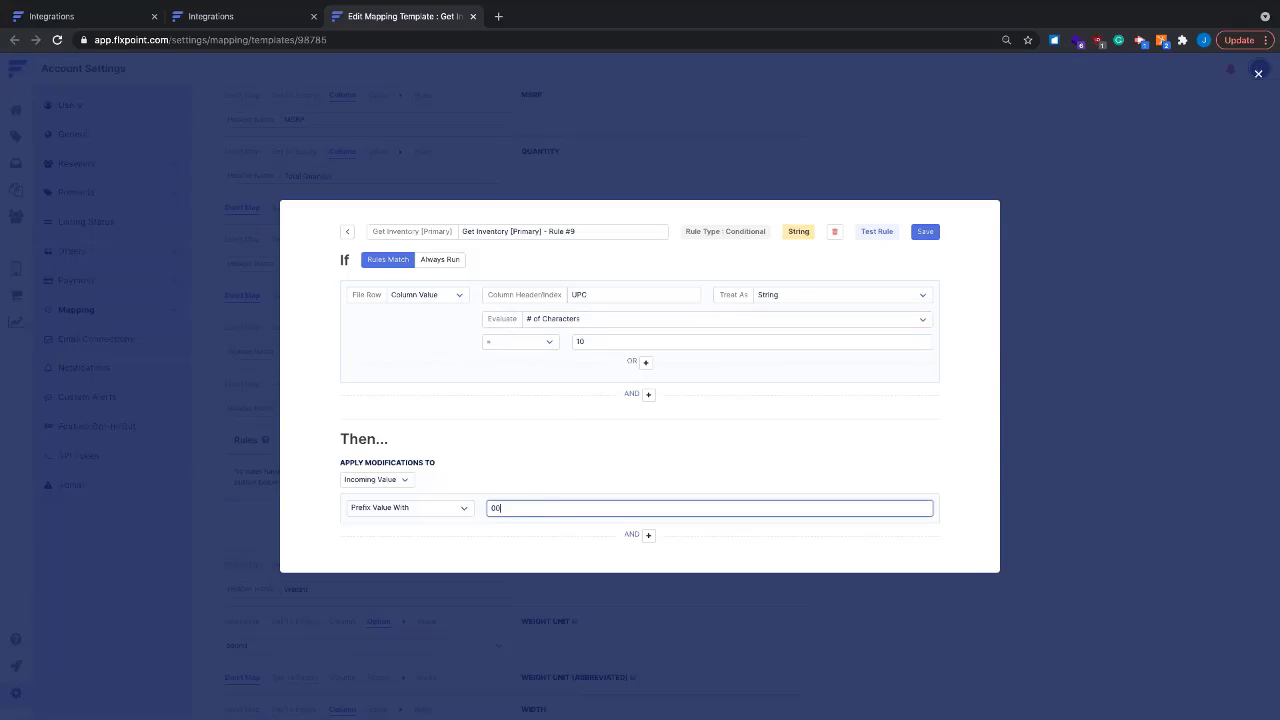